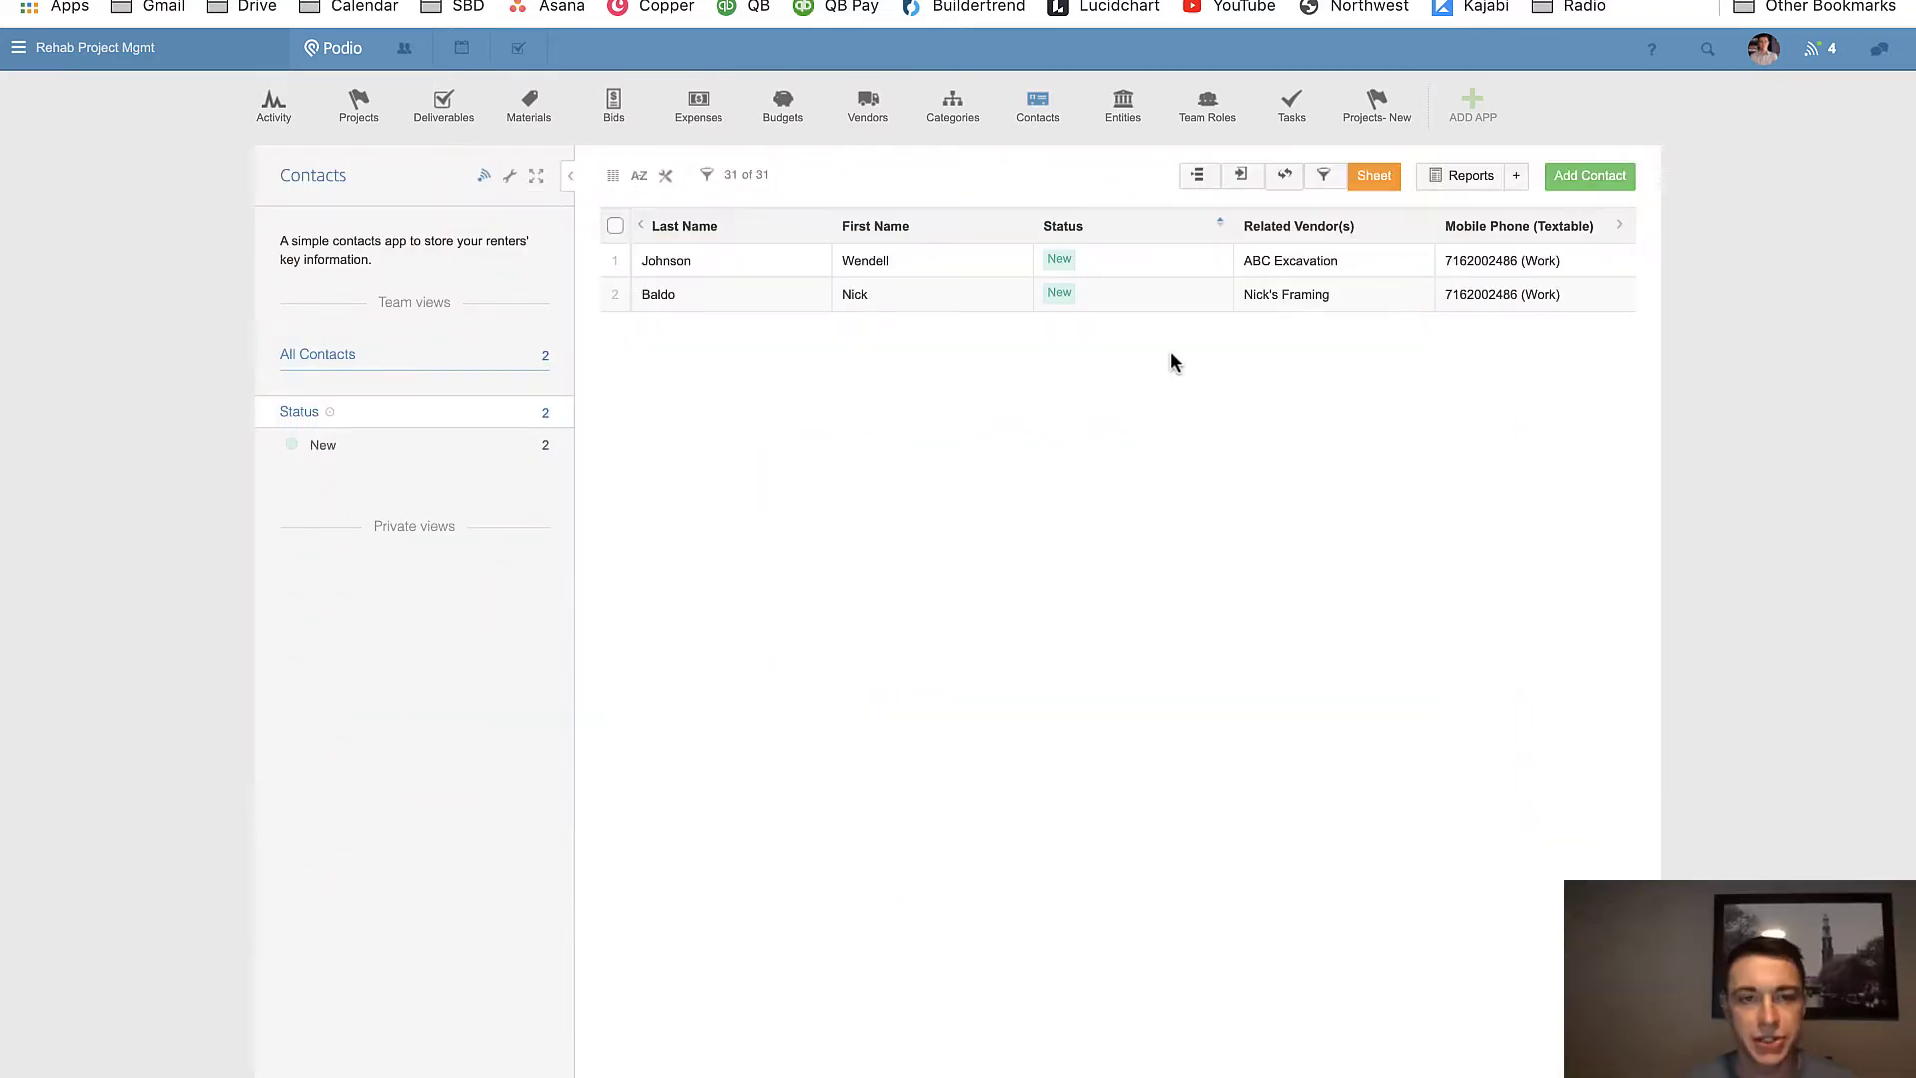
Review the Contacts Upload sheet's First, Last, Email and Status data, then return to Podio Contacts.
{"action": "left_click", "coordinate": [633, 140]}
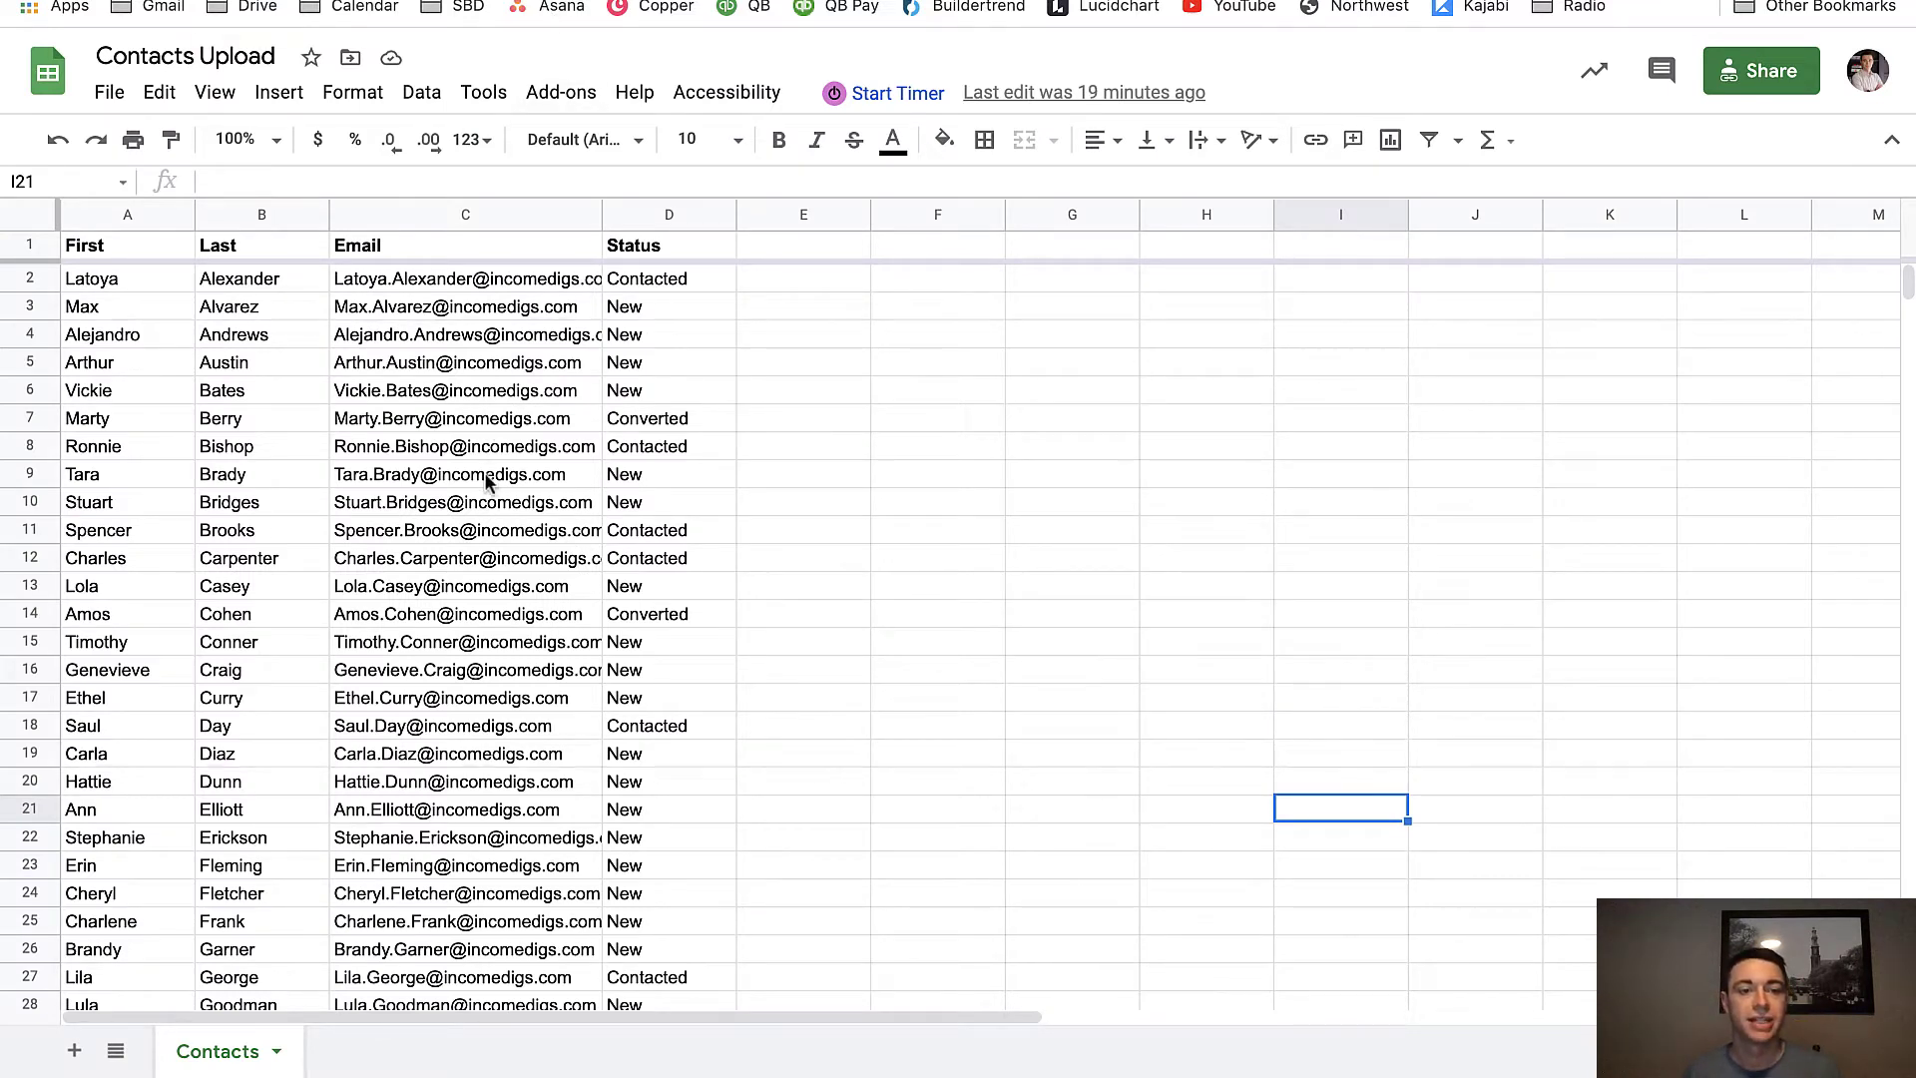
{"action": "left_click_drag", "start_coordinate": [80, 248], "coordinate": [480, 579]}
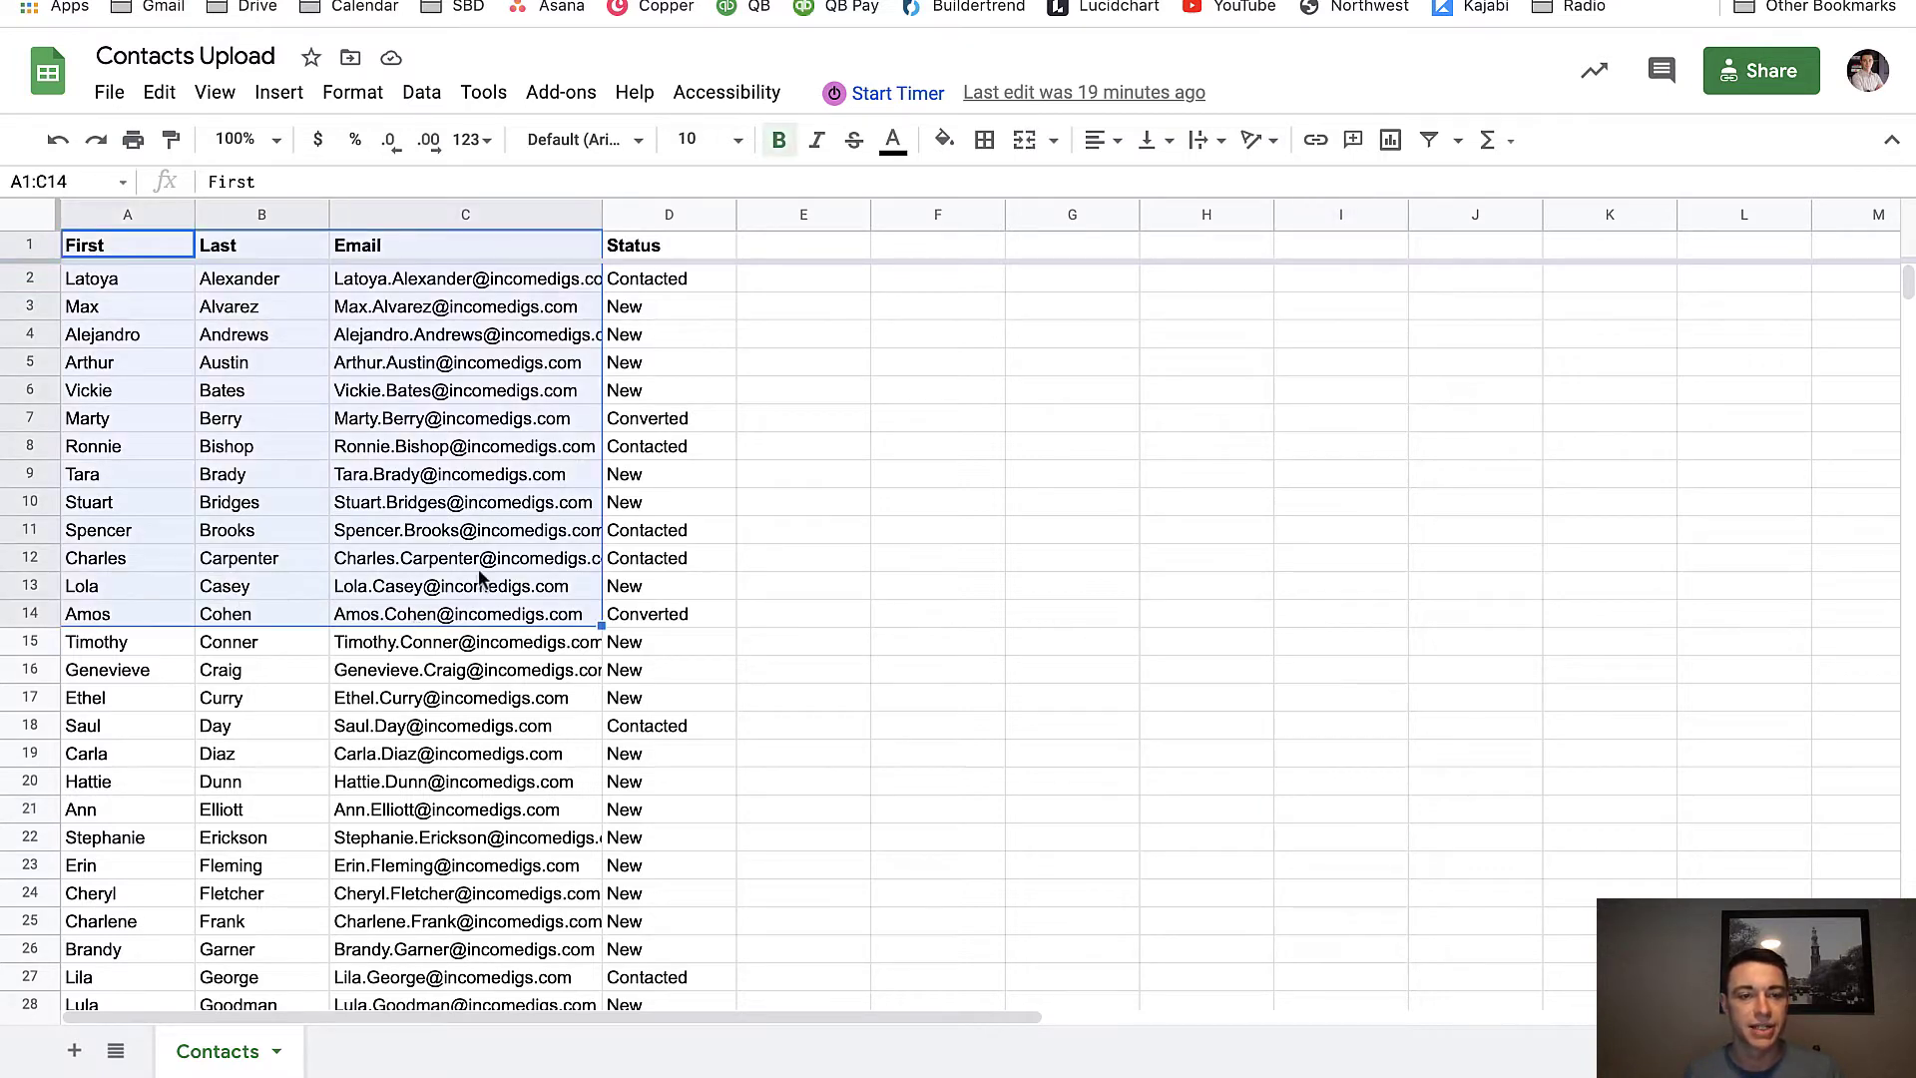
{"action": "left_click", "coordinate": [694, 425]}
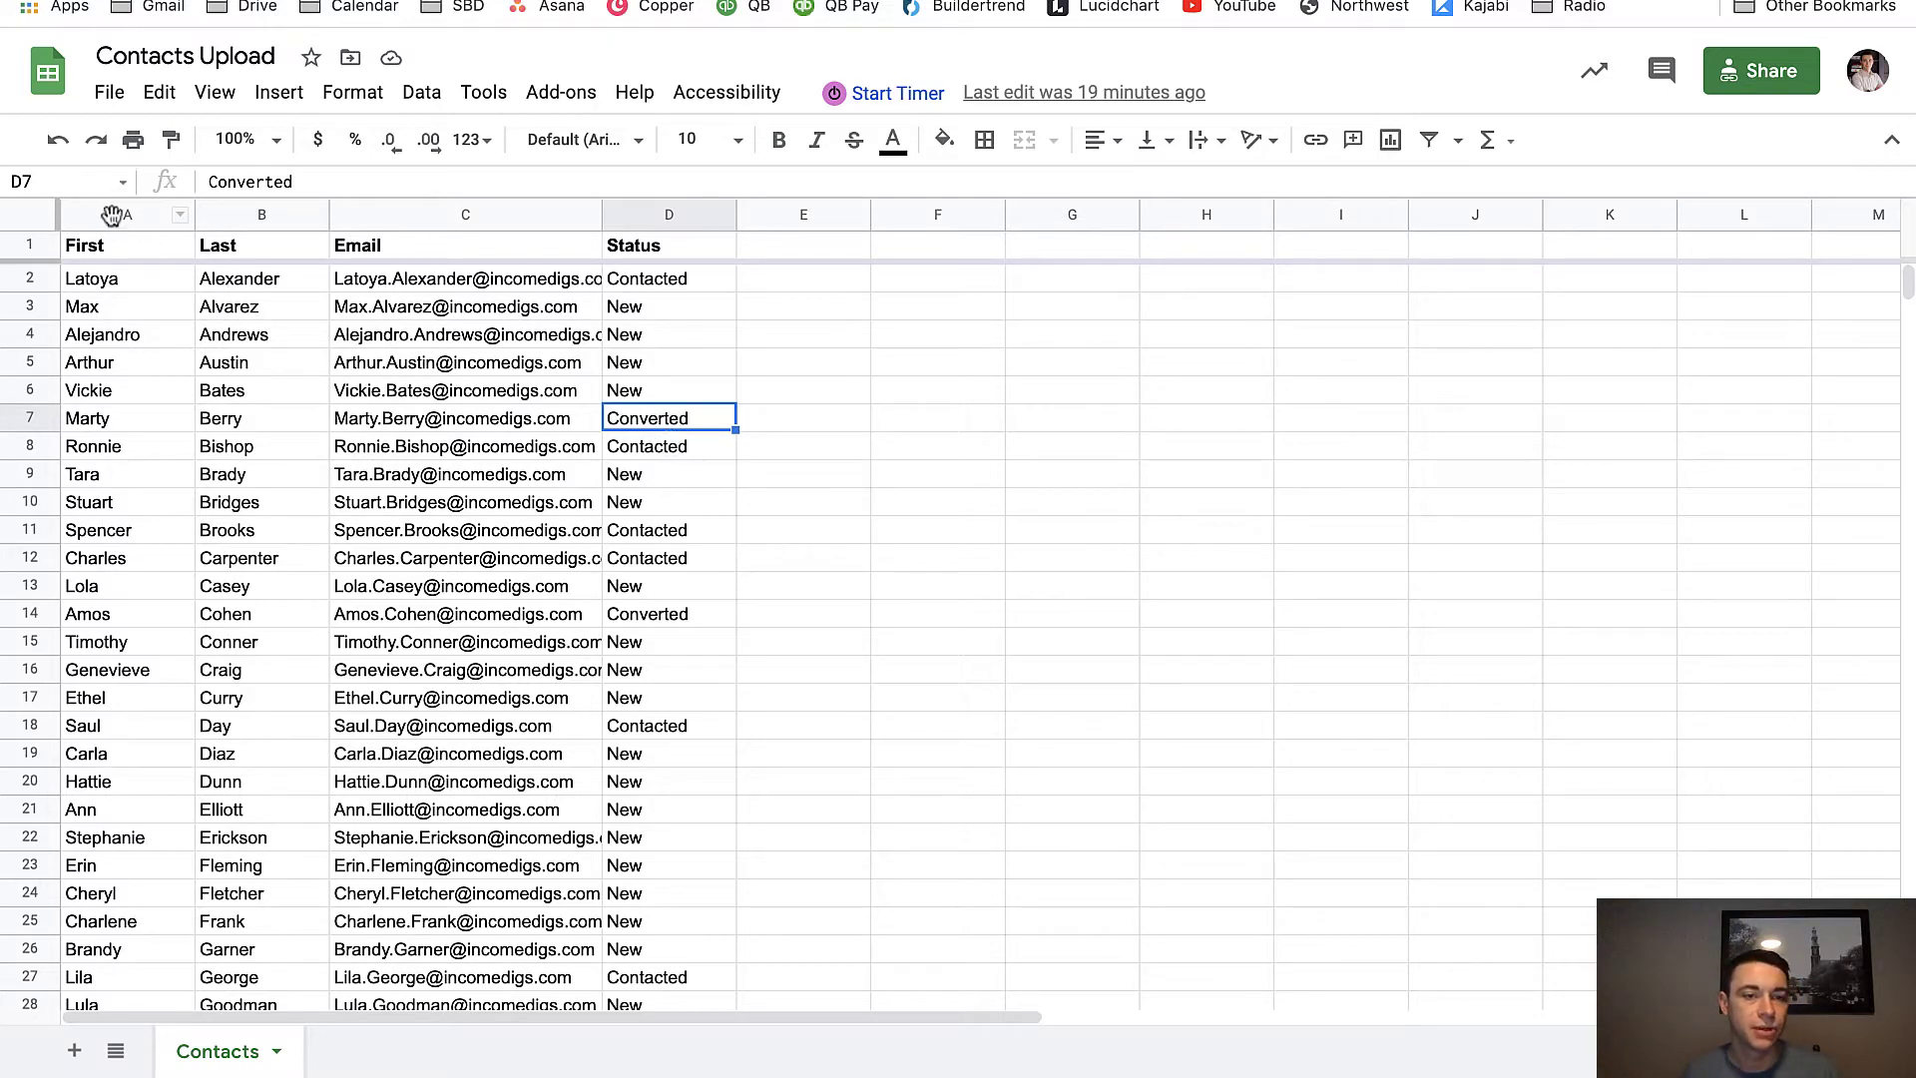
{"action": "left_click_drag", "start_coordinate": [111, 214], "coordinate": [469, 225]}
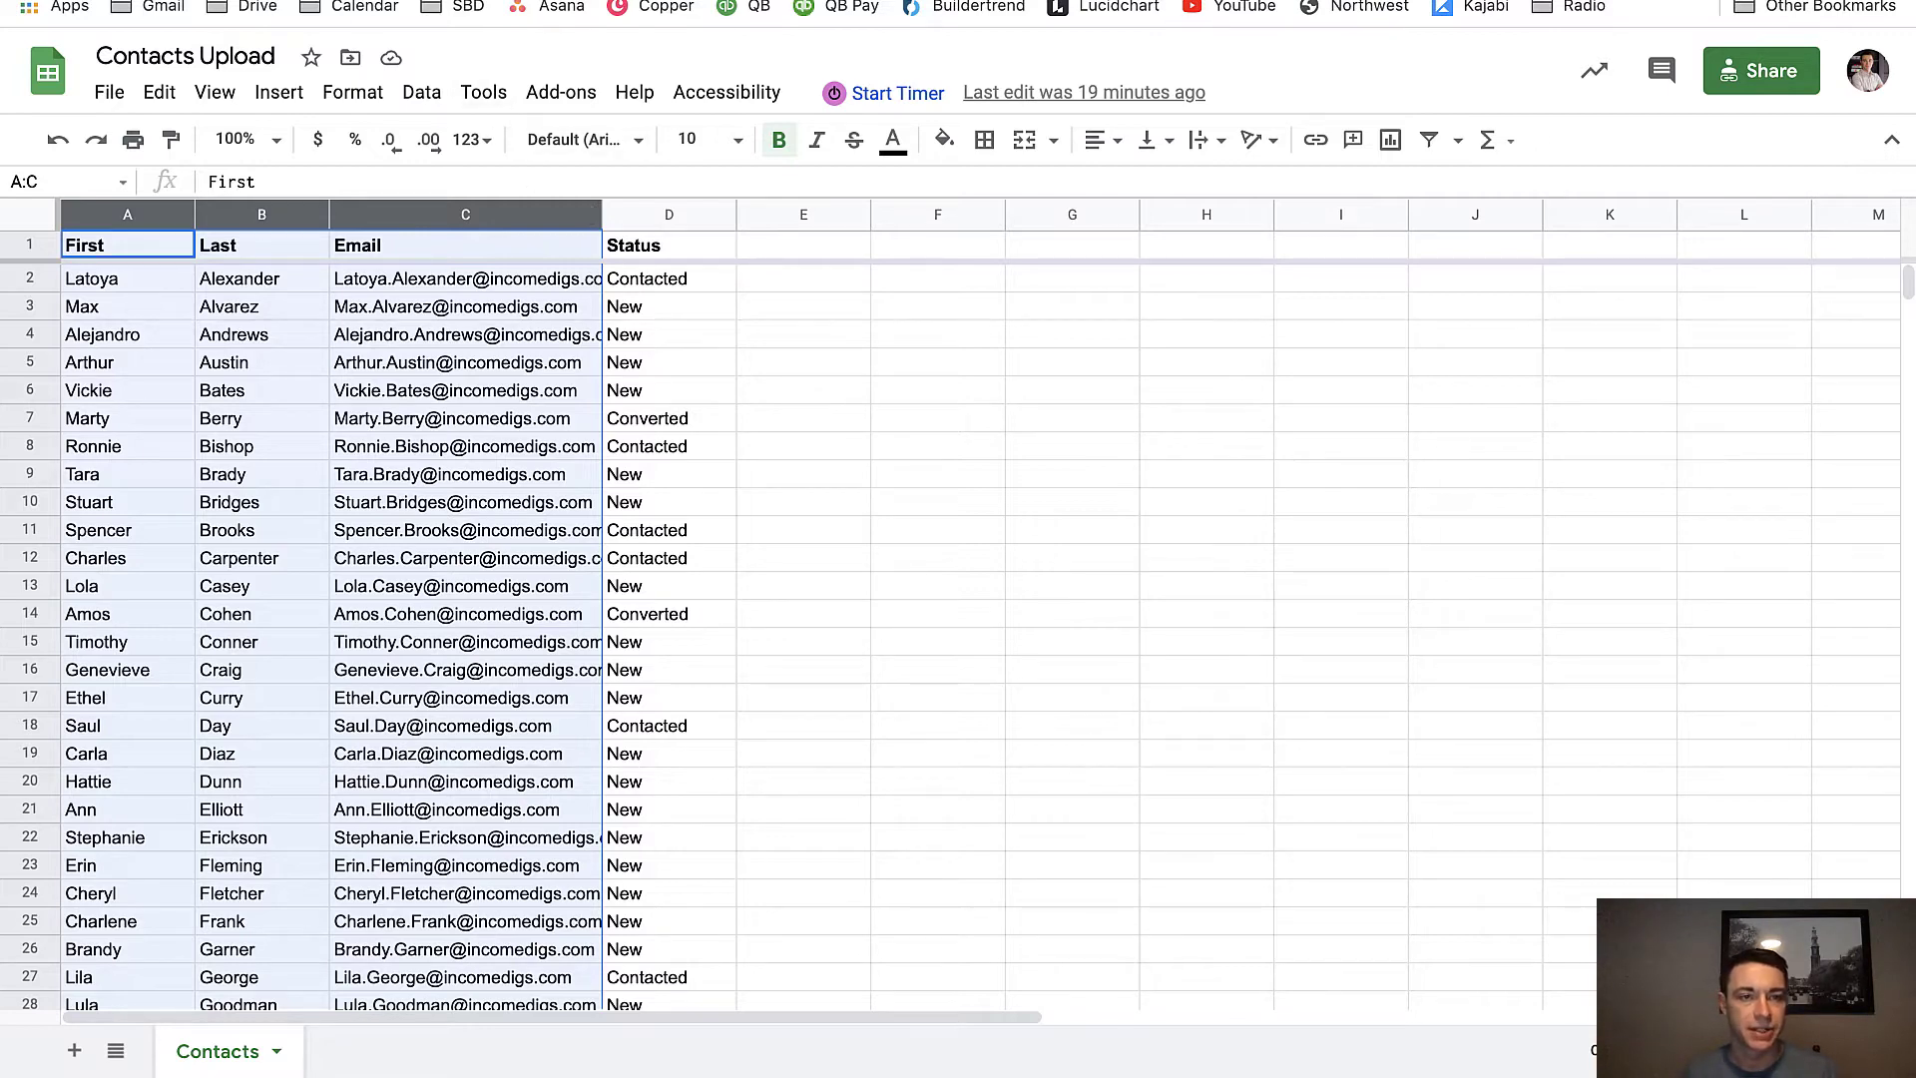
{"action": "key", "text": "ctrl+Tab"}
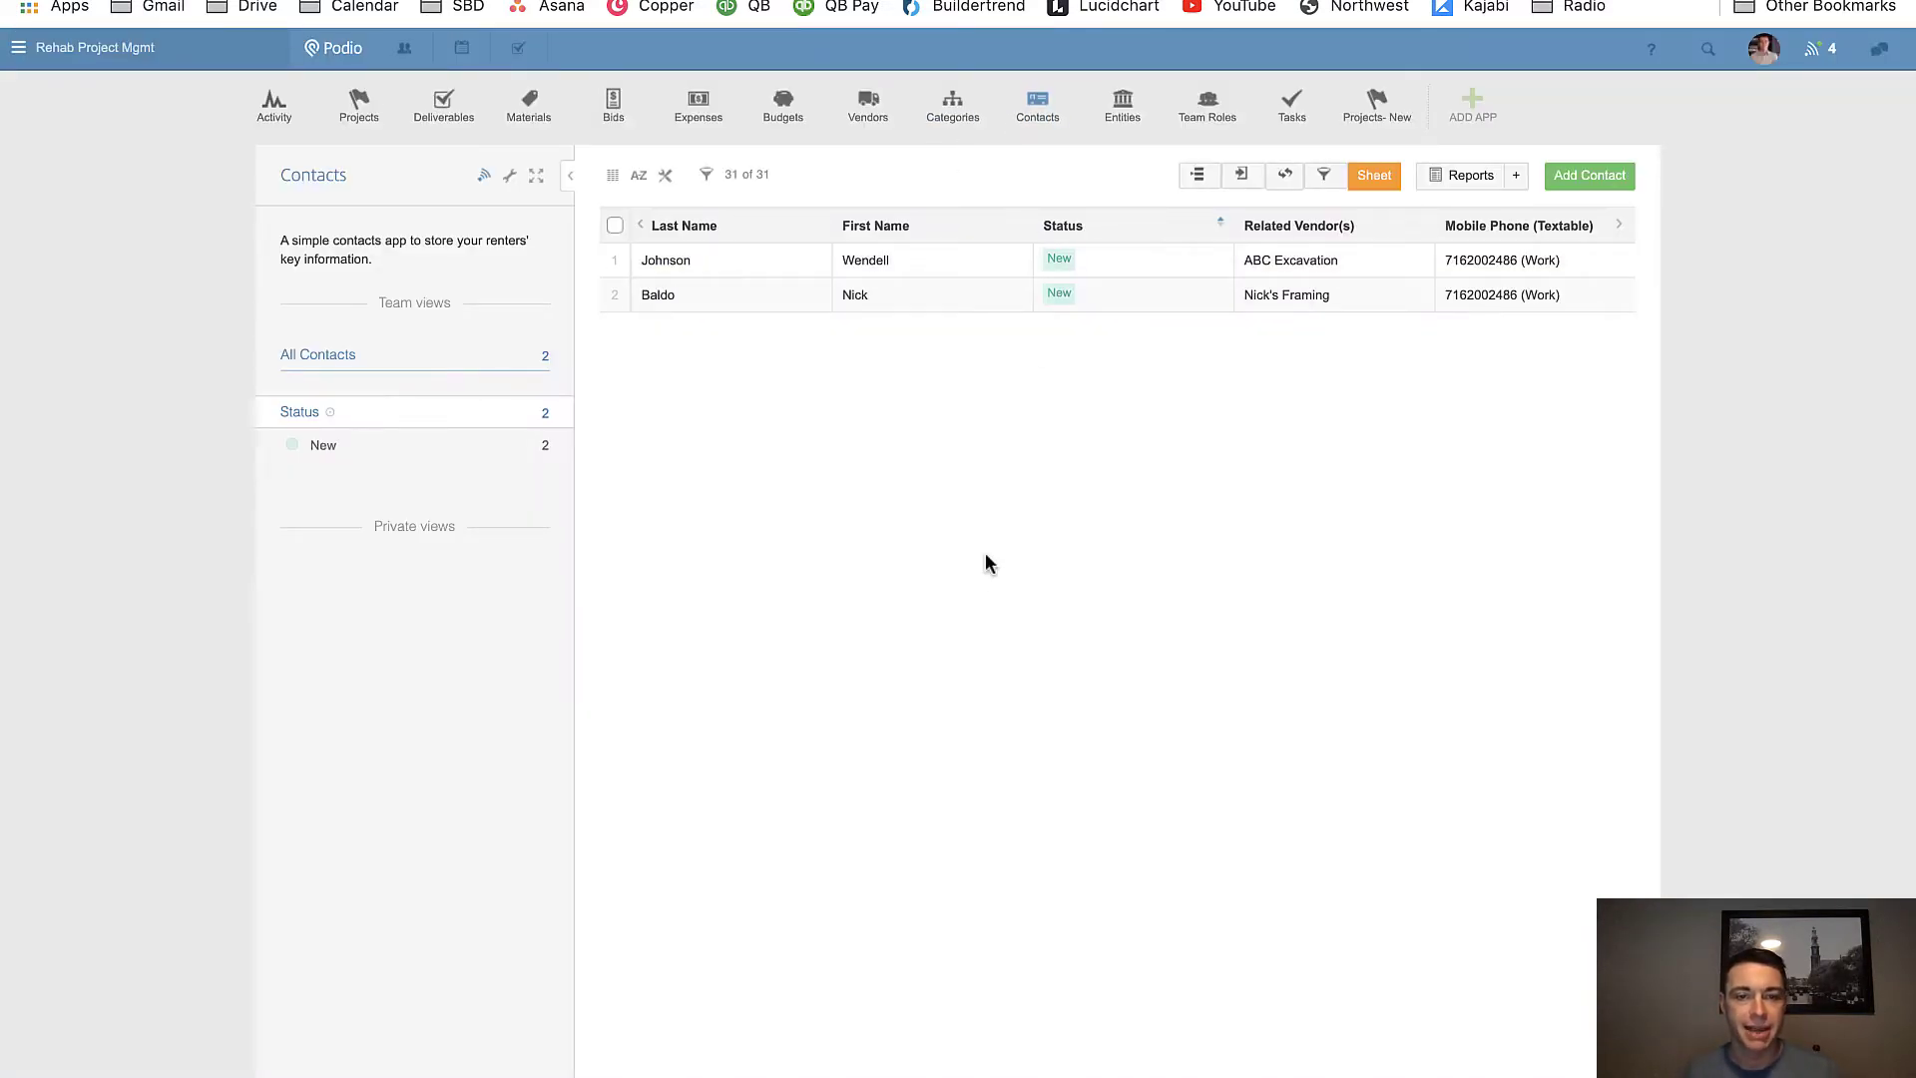
Start an Excel Import into Contacts using the Contacts Upload sheet from Google Drive's Recent files.
{"action": "left_click", "coordinate": [510, 180]}
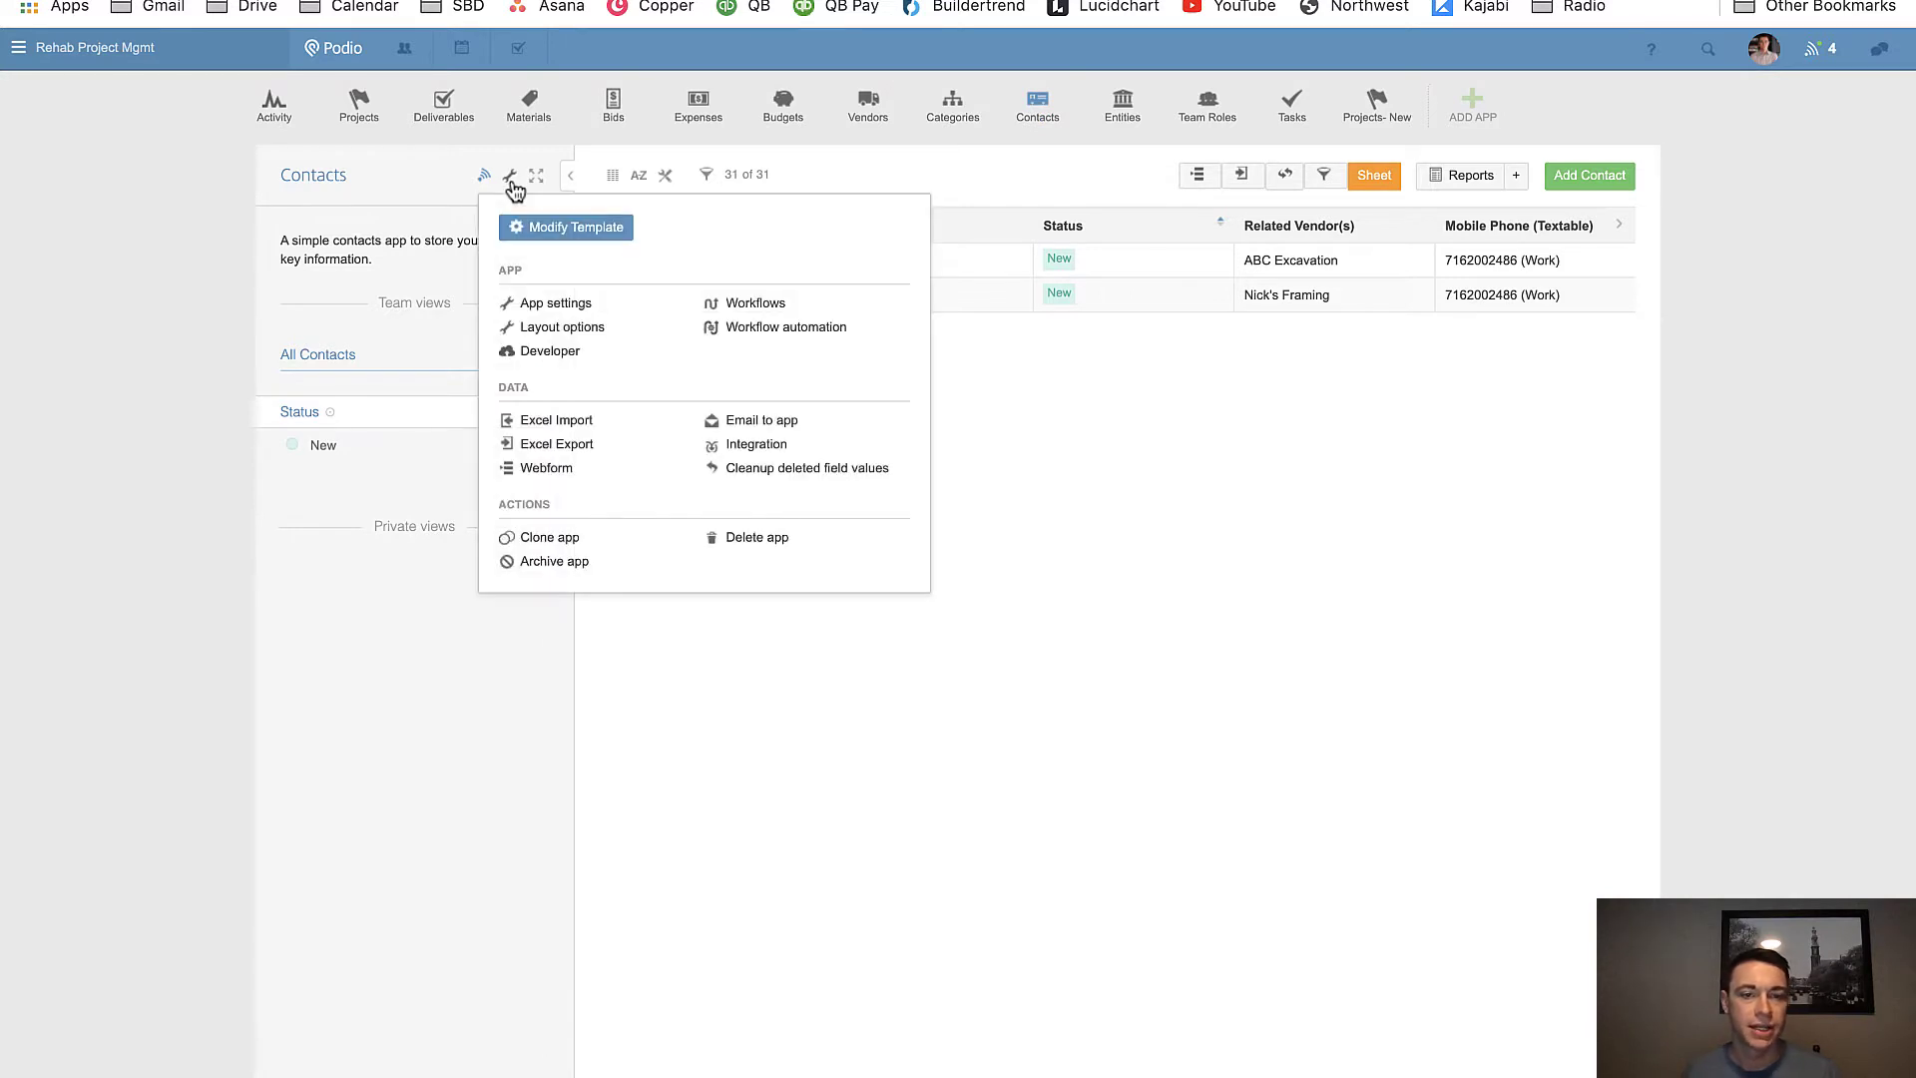
{"action": "left_click", "coordinate": [603, 422]}
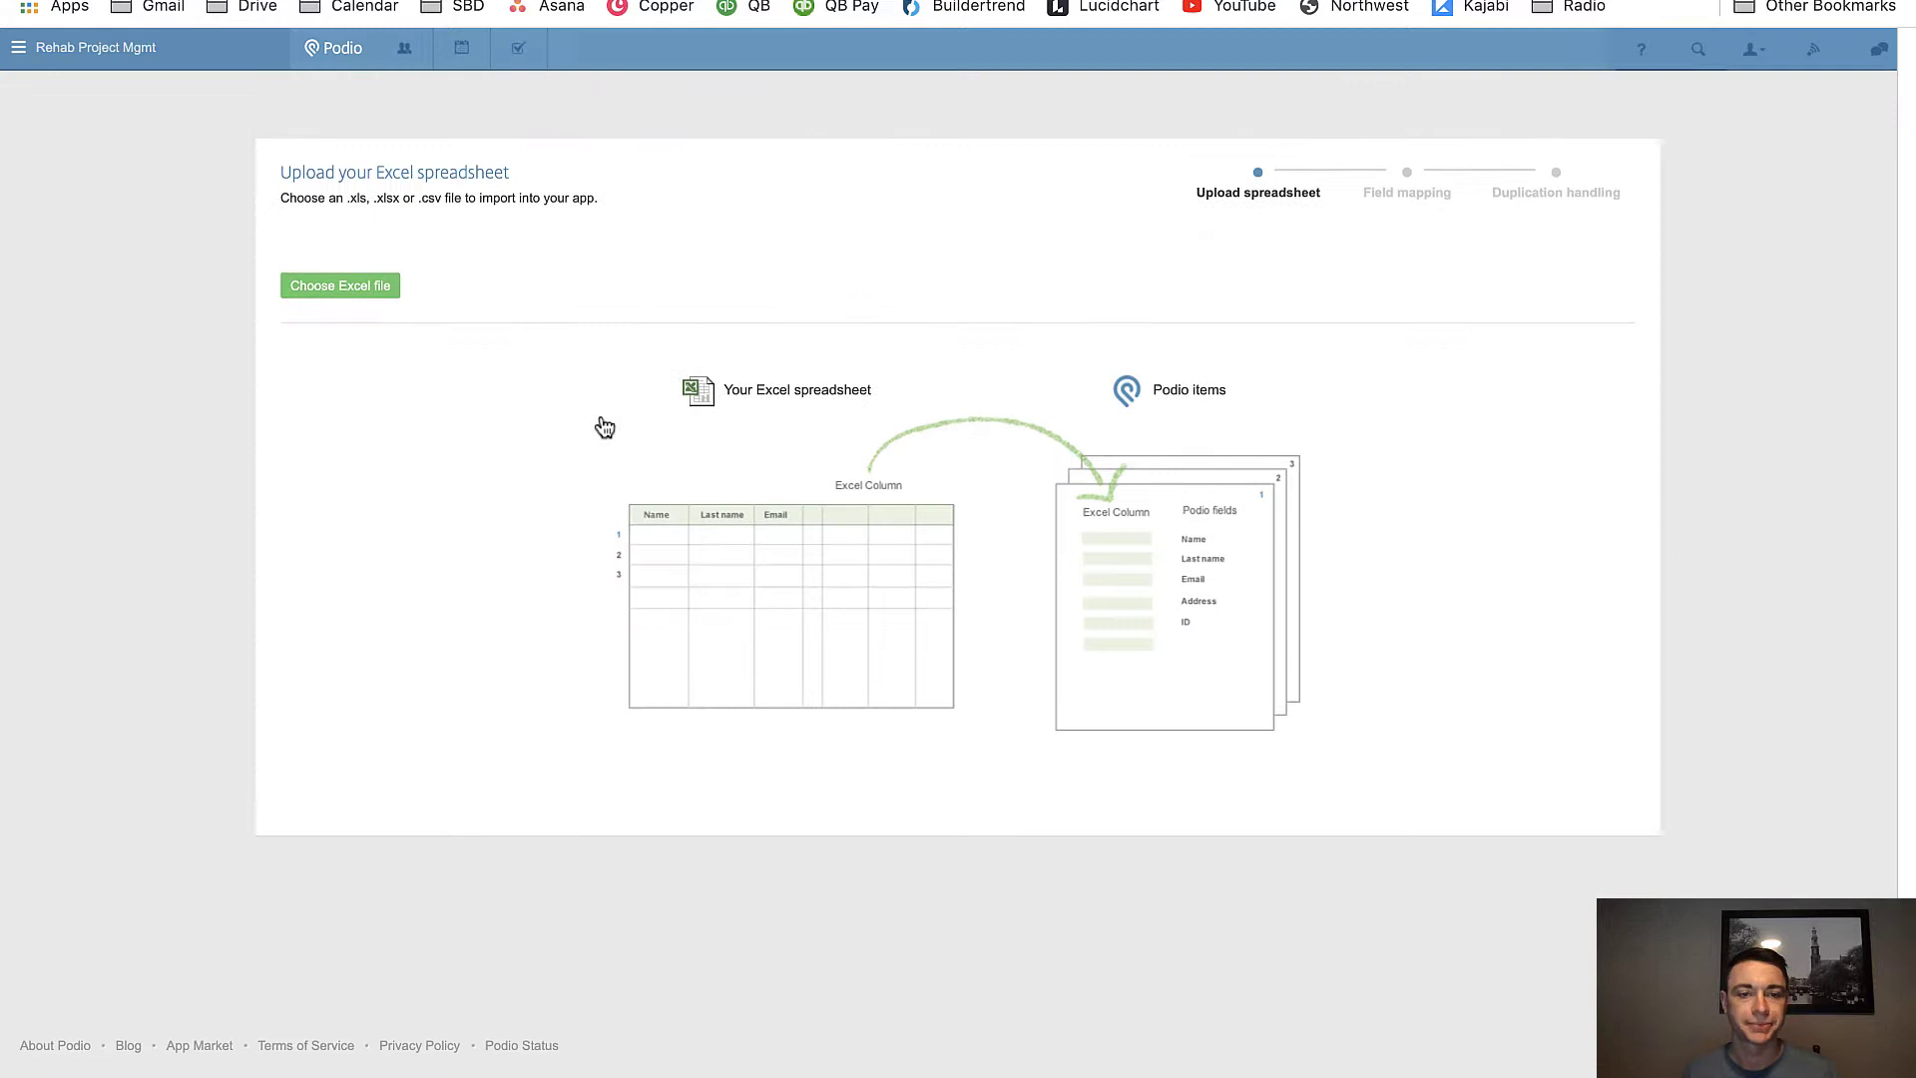
{"action": "left_click", "coordinate": [379, 289]}
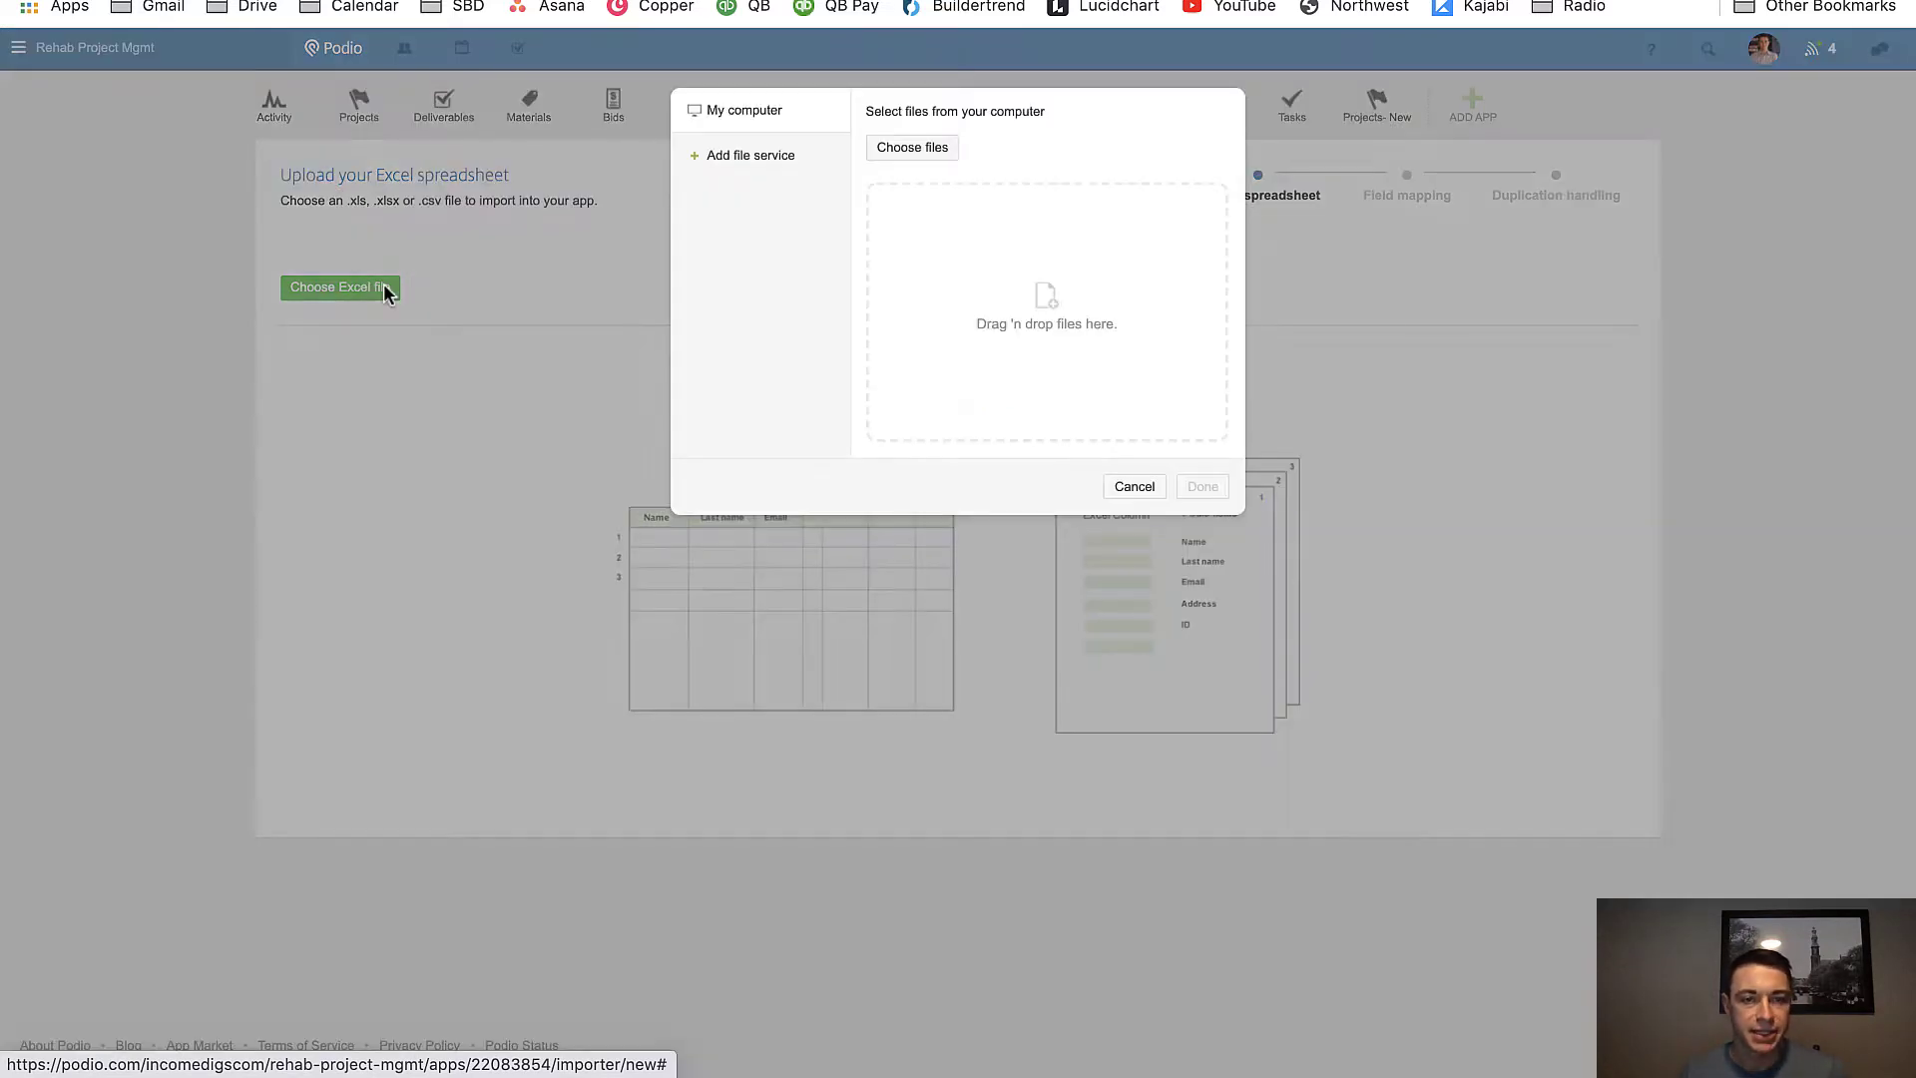
{"action": "left_click", "coordinate": [792, 168]}
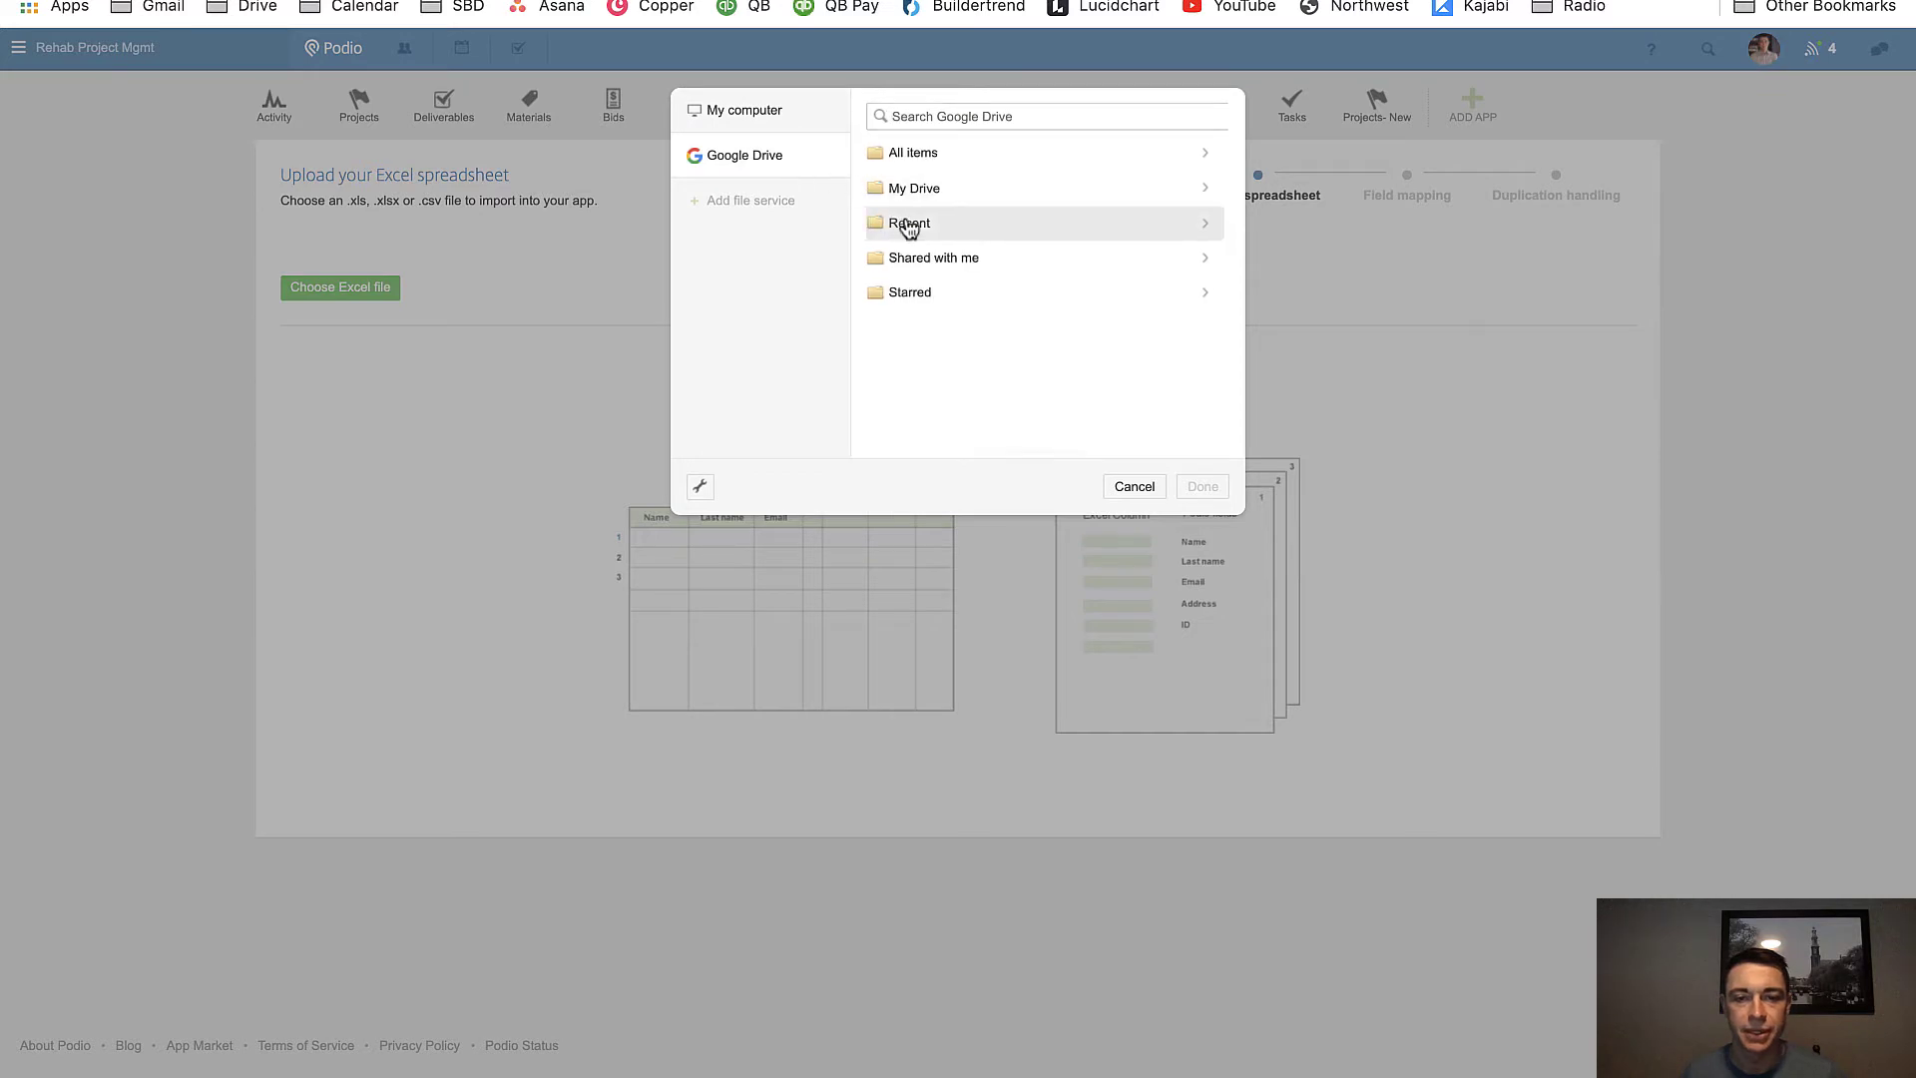
{"action": "left_click", "coordinate": [908, 224]}
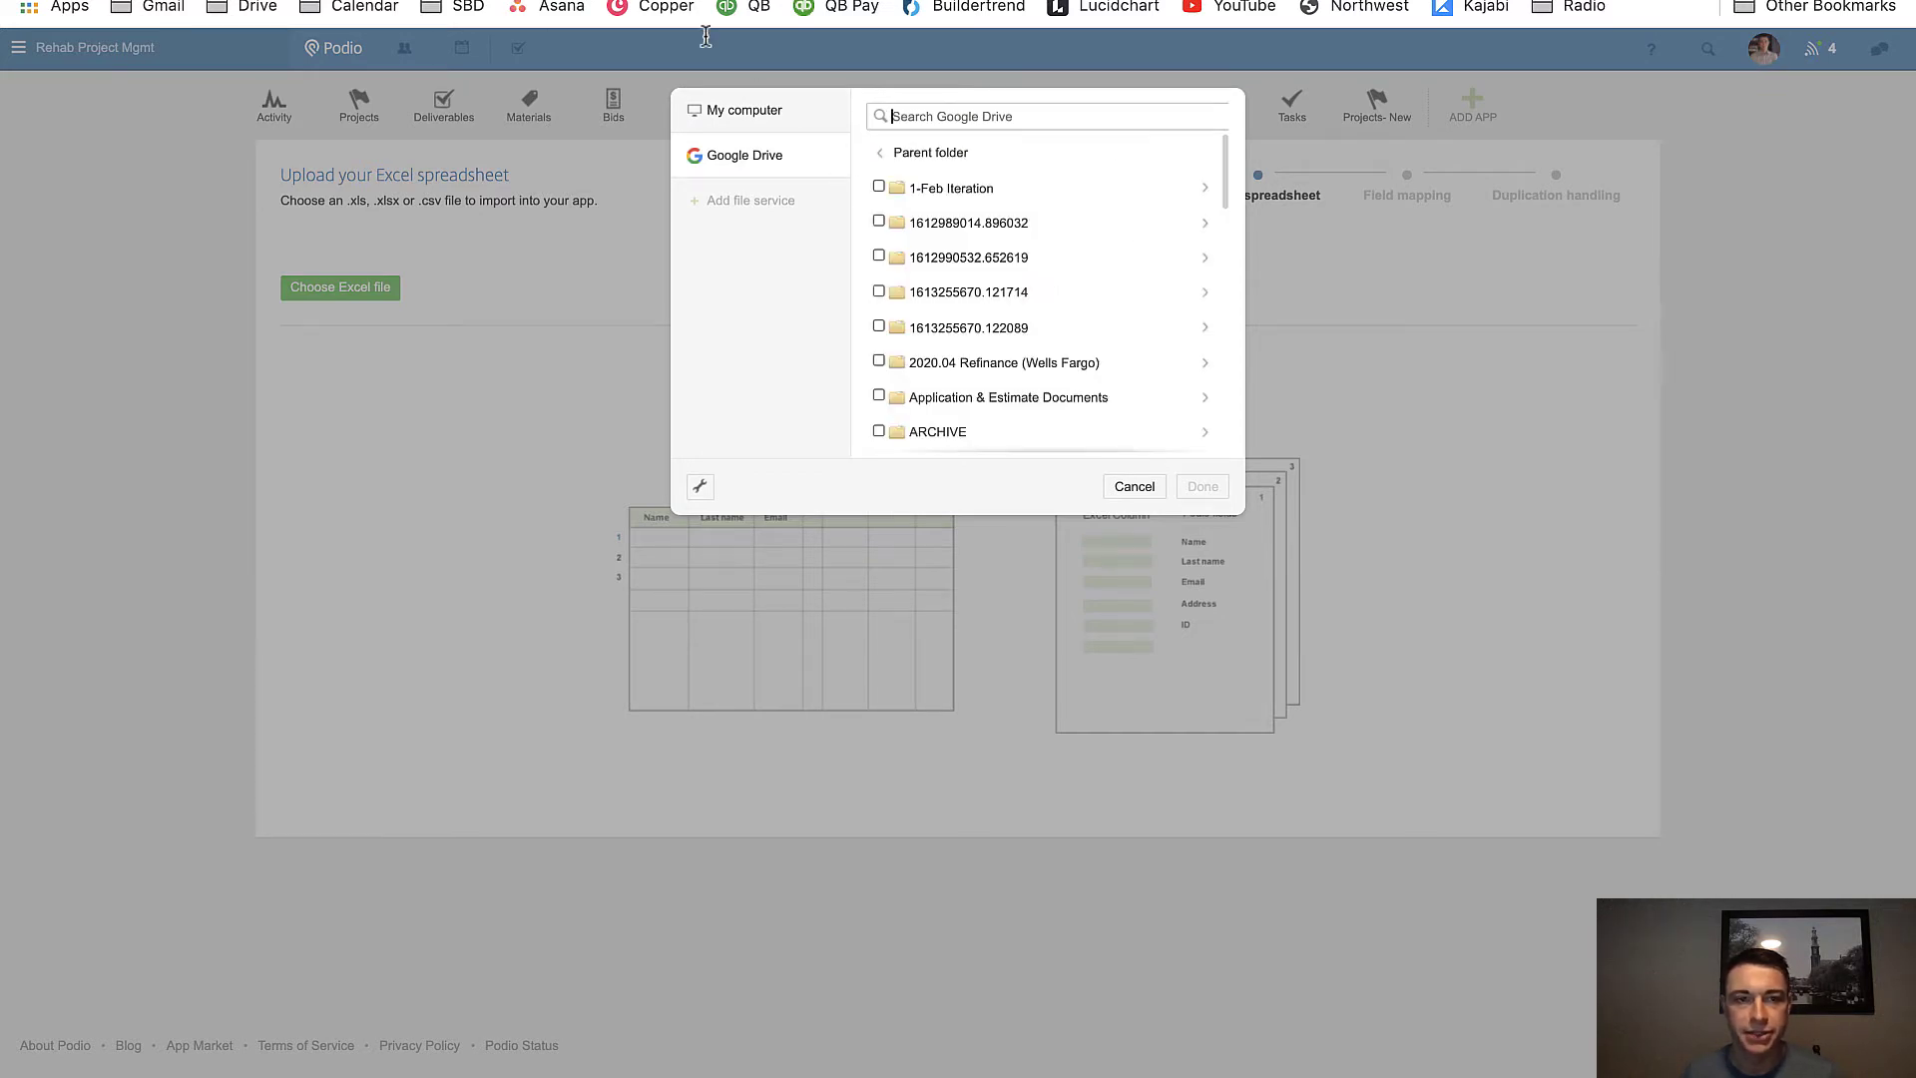
{"action": "scroll", "coordinate": [961, 297], "scroll_direction": "down", "scroll_amount": 3}
{"action": "scroll", "coordinate": [961, 297], "scroll_direction": "down", "scroll_amount": 10}
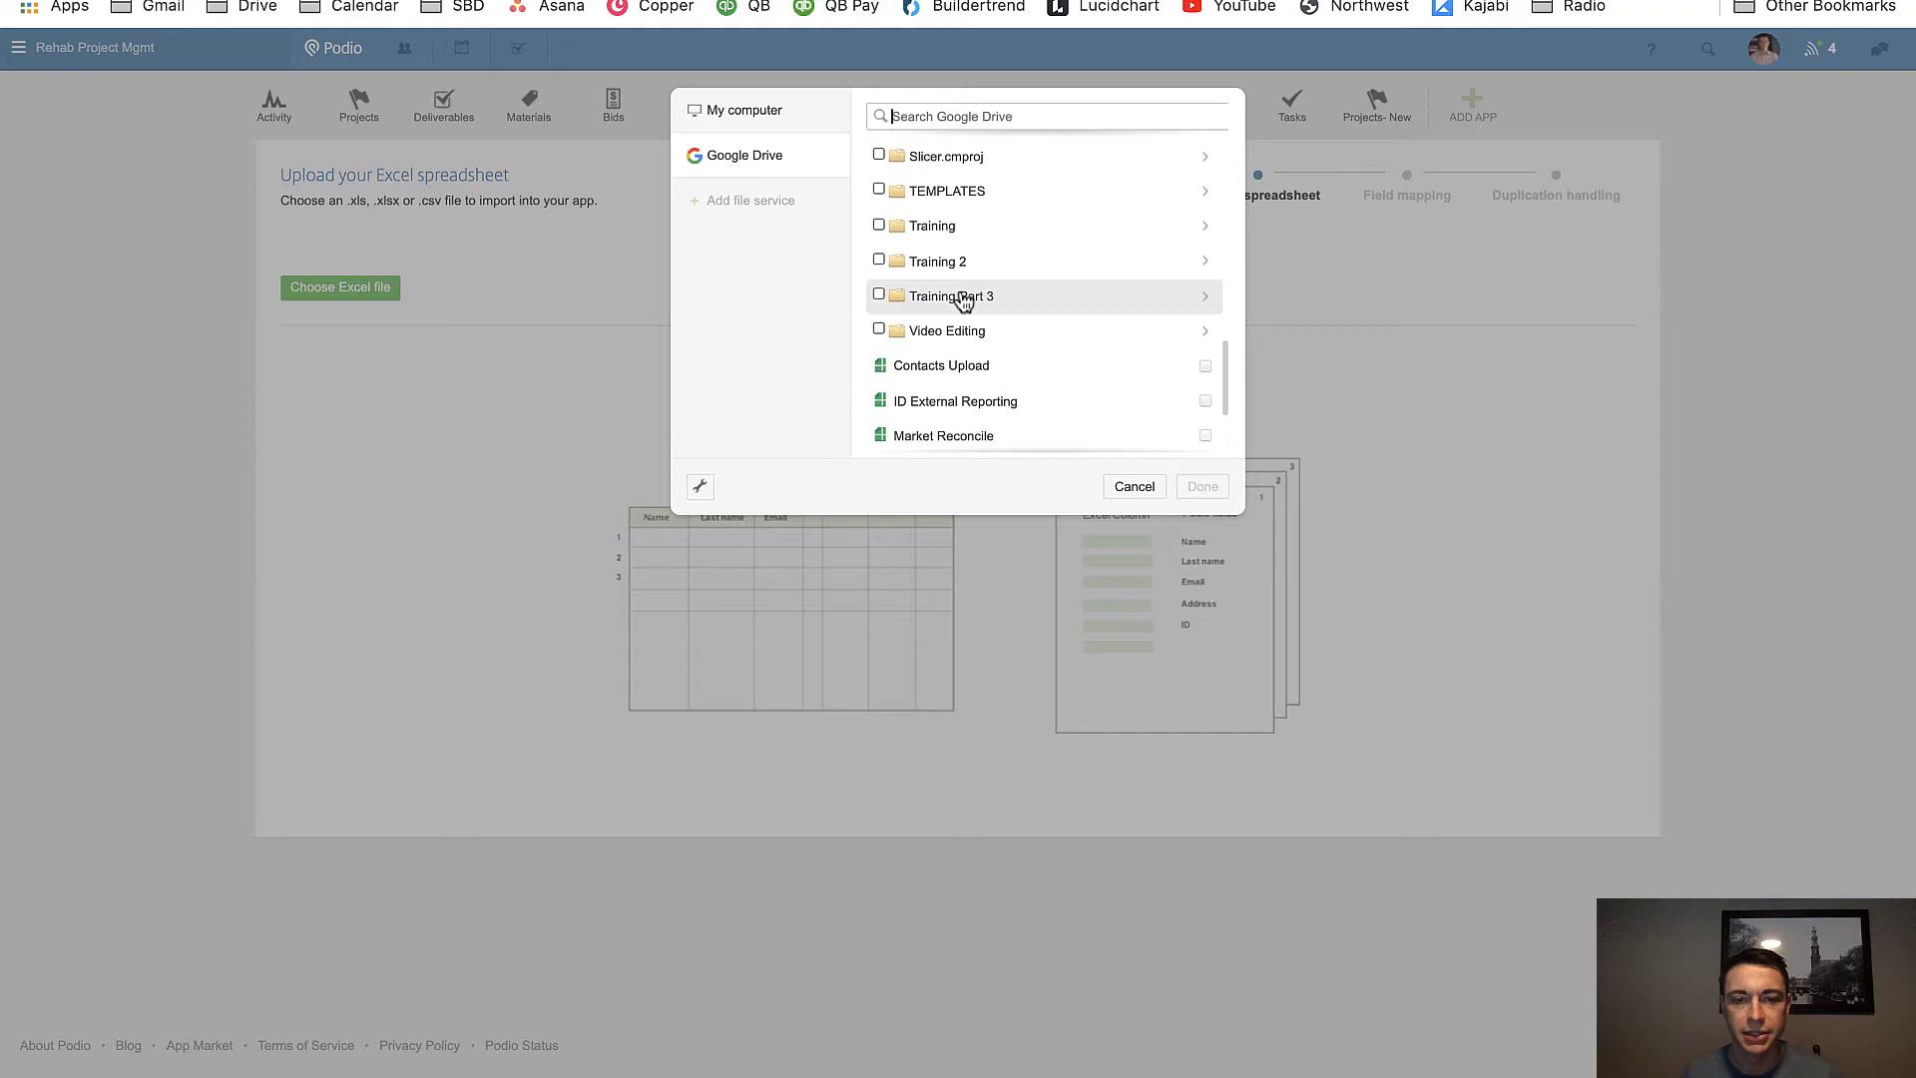
{"action": "left_click", "coordinate": [961, 227]}
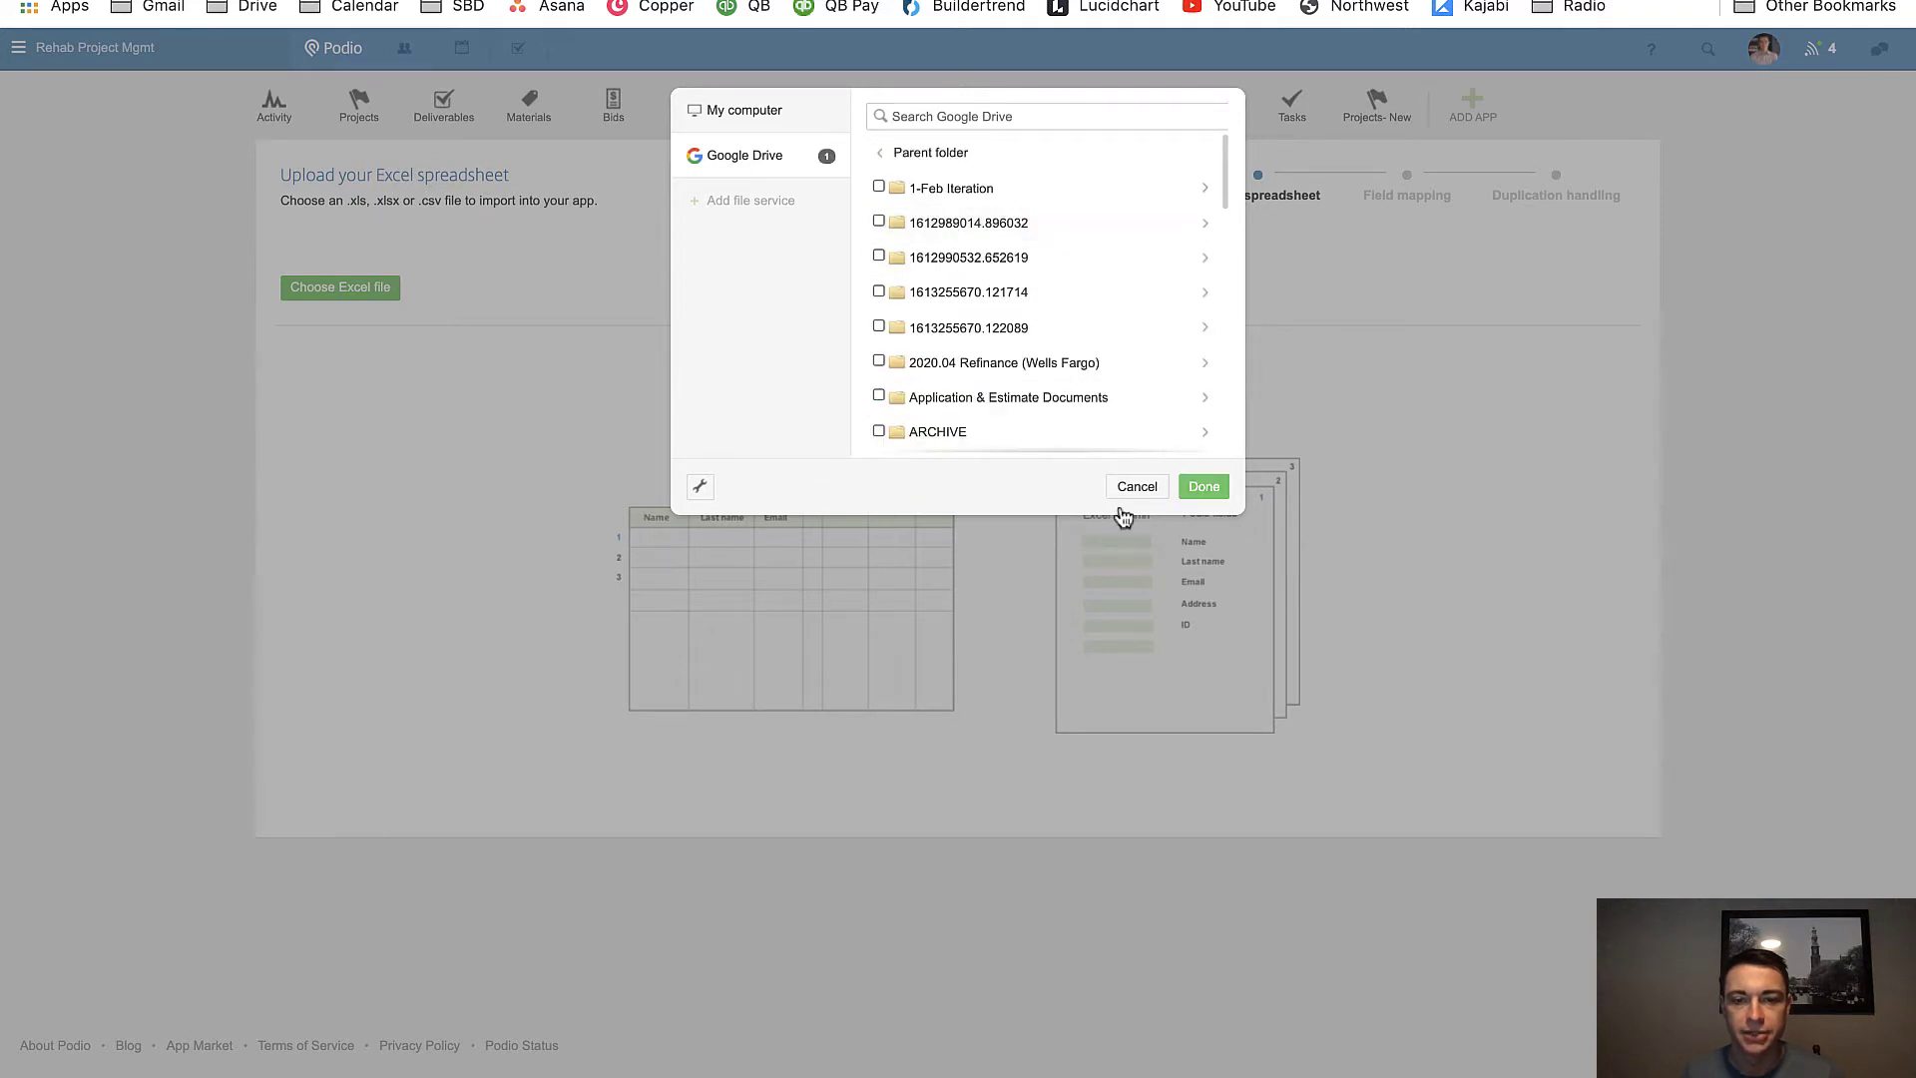
{"action": "left_click", "coordinate": [1202, 486]}
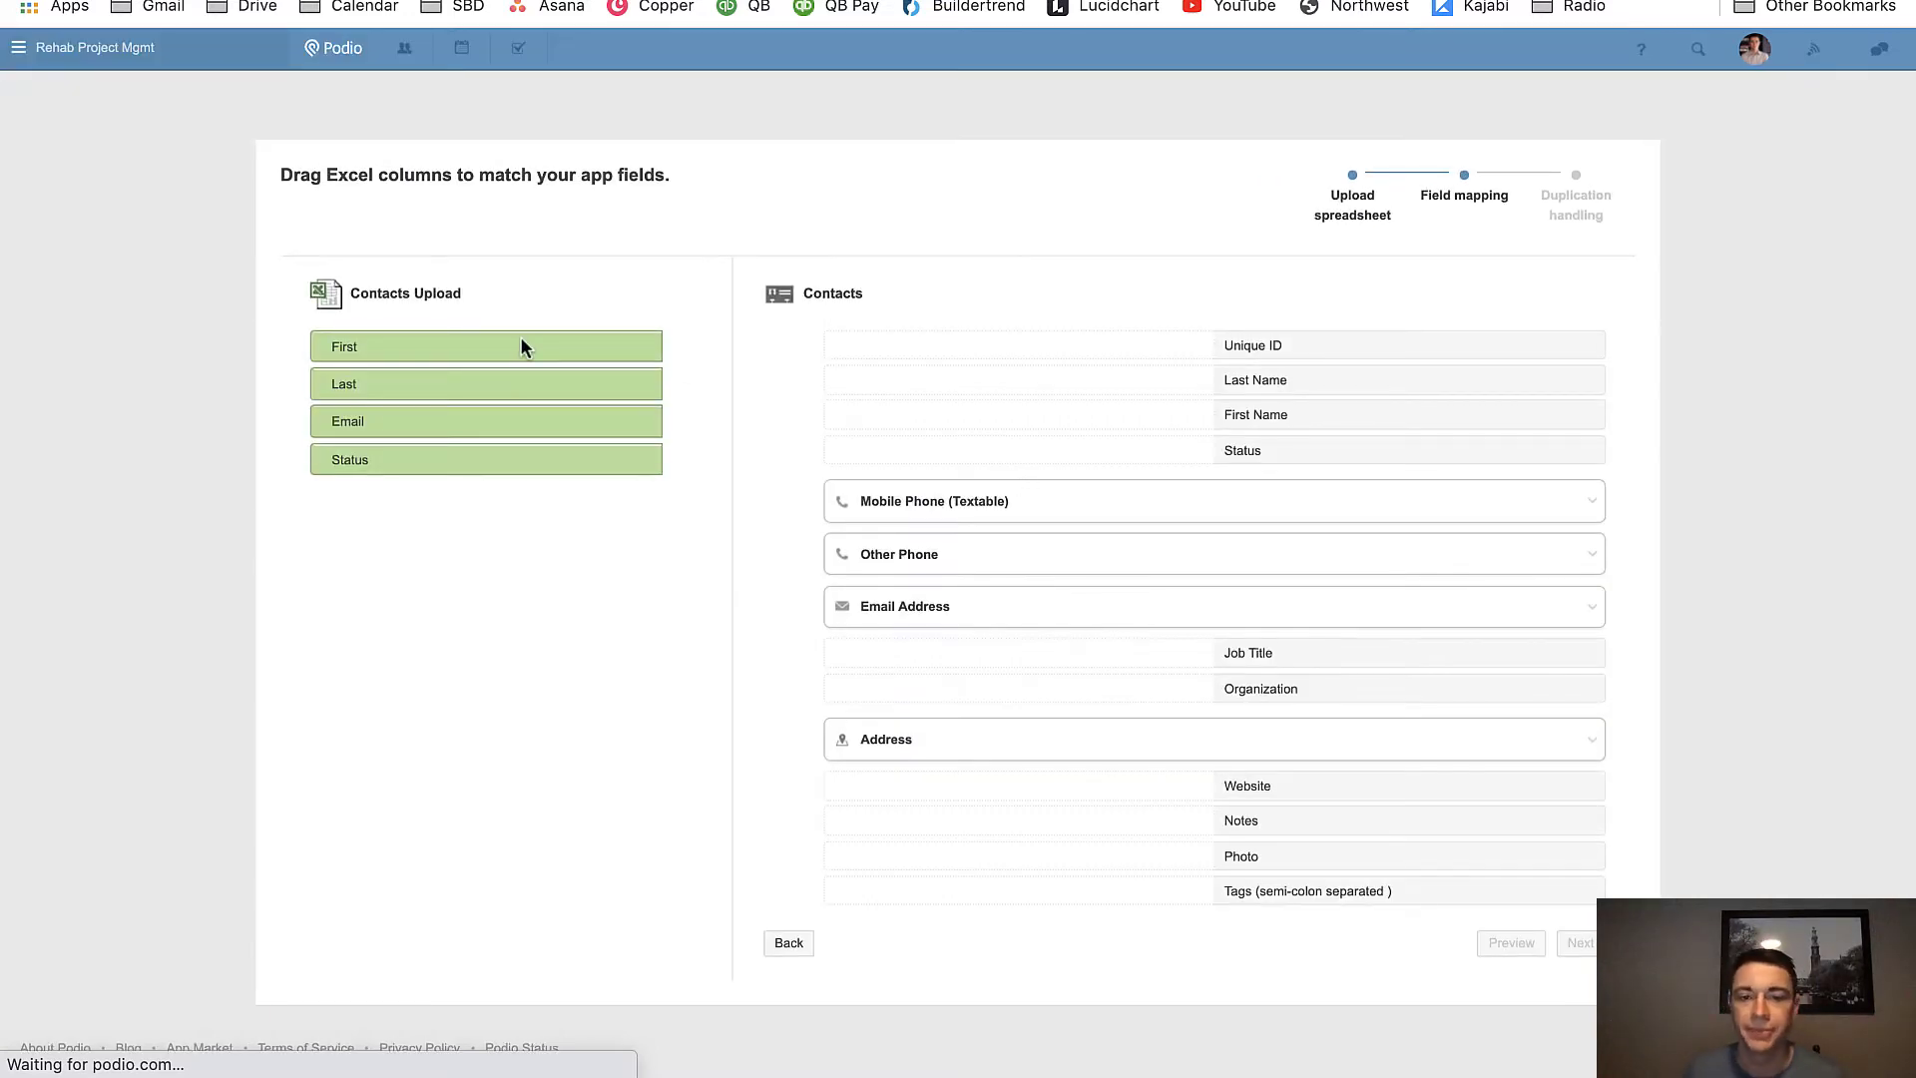
Drag the First, Last and Email columns onto First Name, Last Name and Email Address, then proceed.
{"action": "left_click_drag", "start_coordinate": [513, 352], "coordinate": [1056, 492]}
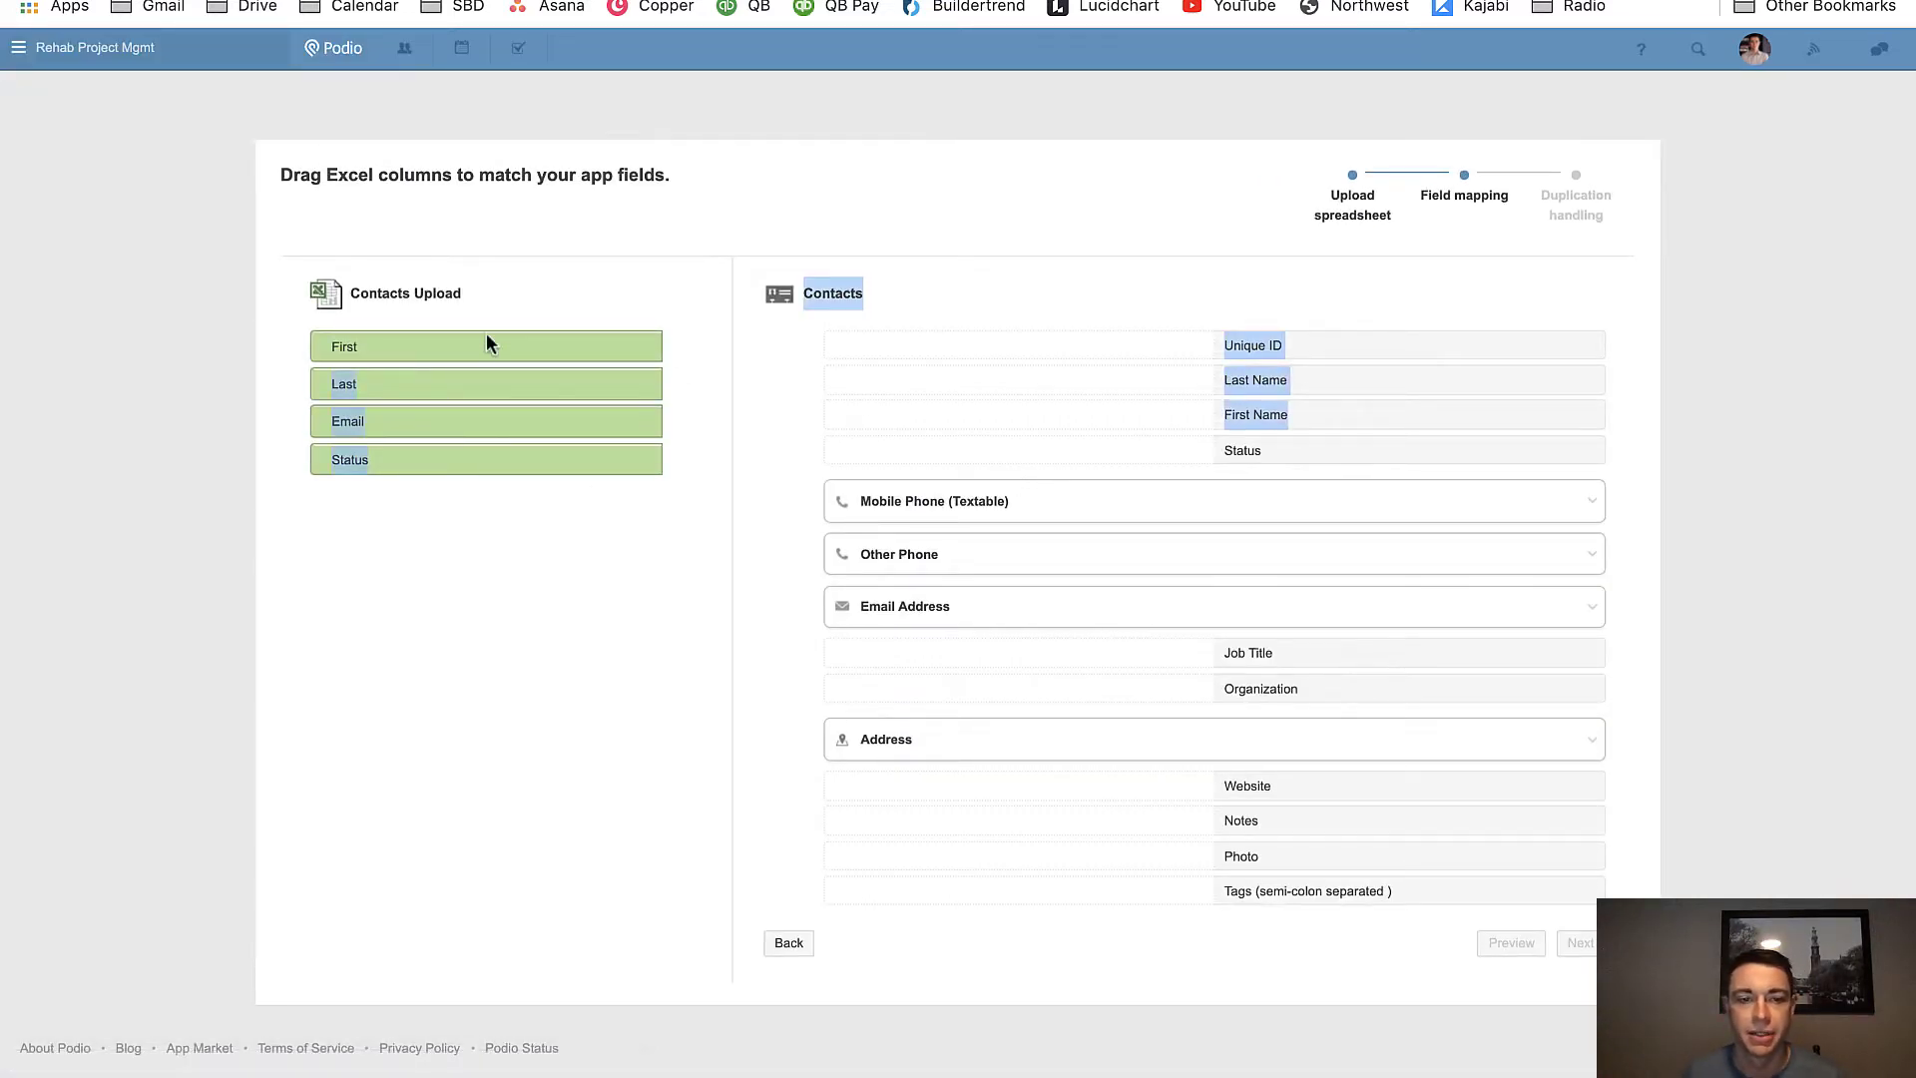
{"action": "left_click", "coordinate": [537, 347]}
{"action": "left_click_drag", "start_coordinate": [537, 347], "coordinate": [679, 421]}
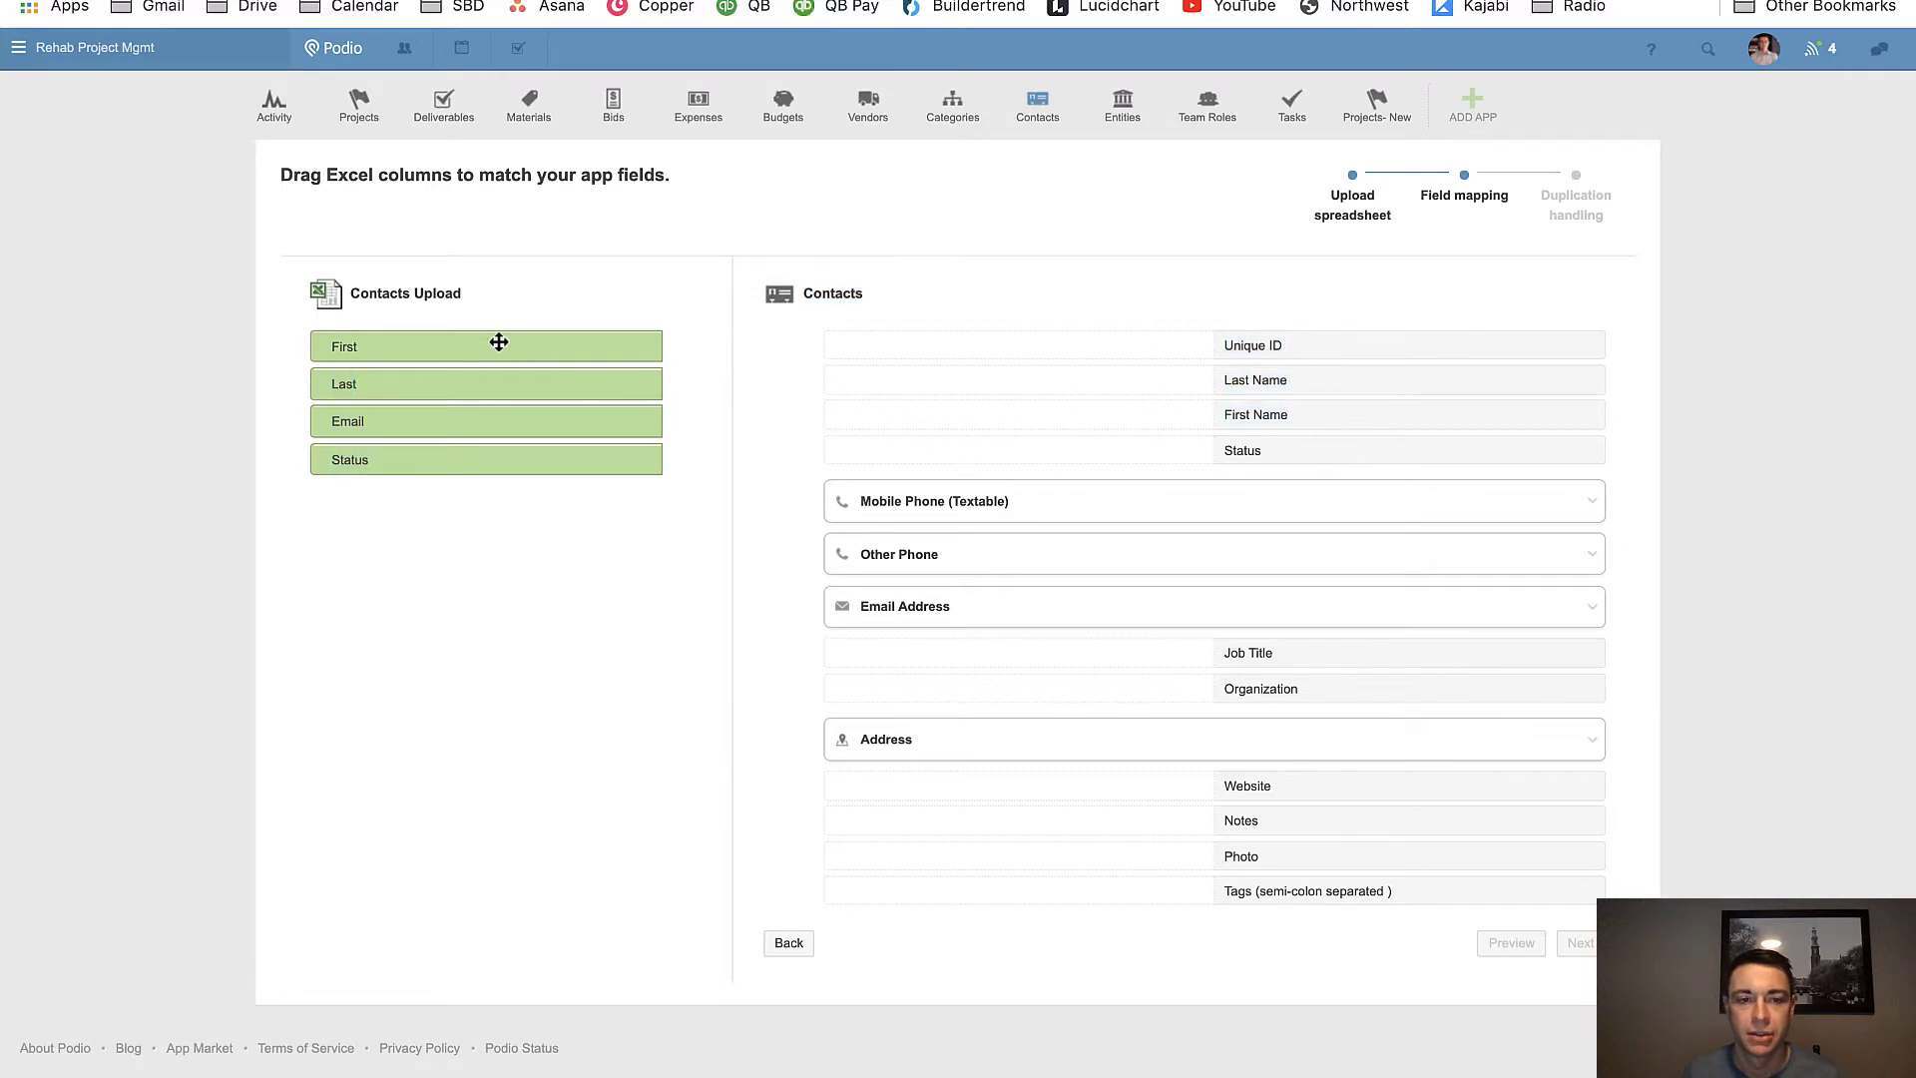
{"action": "left_click_drag", "start_coordinate": [498, 342], "coordinate": [948, 414]}
{"action": "left_click_drag", "start_coordinate": [485, 391], "coordinate": [939, 395]}
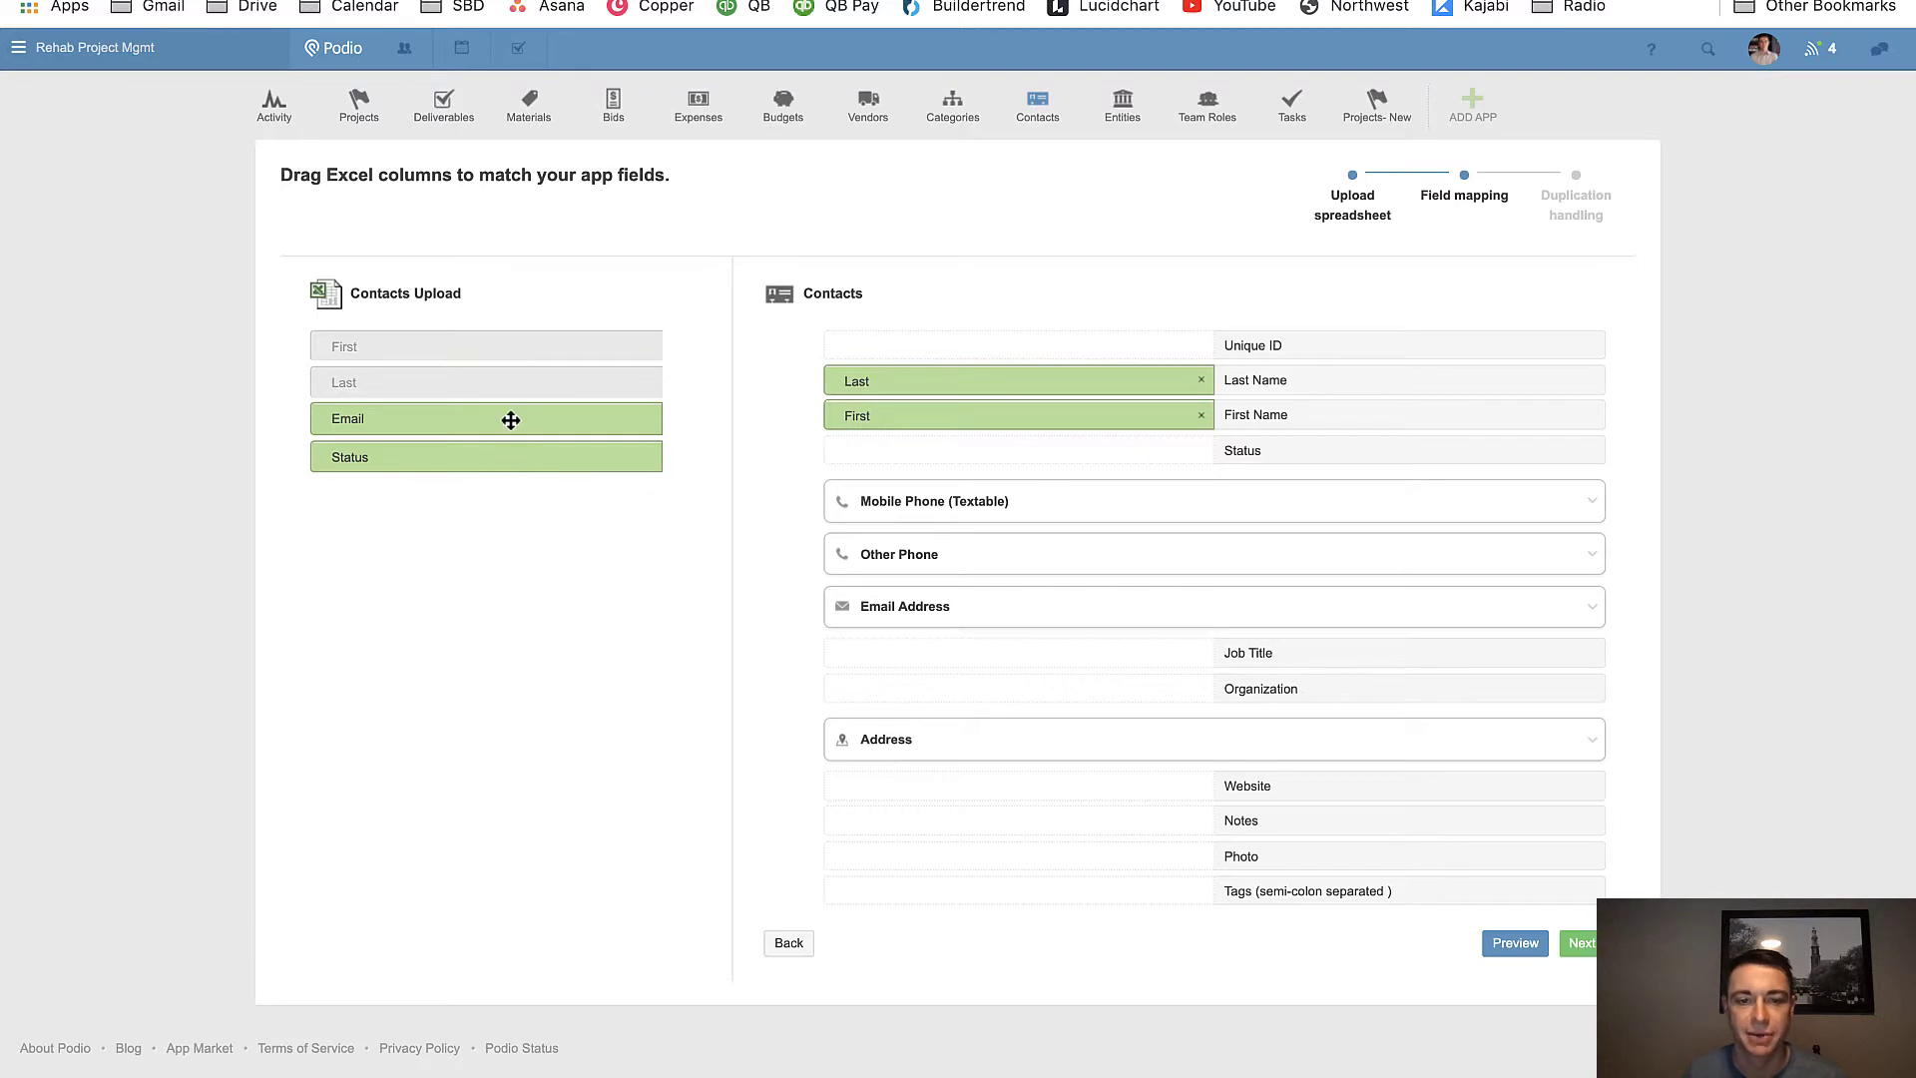
{"action": "left_click", "coordinate": [975, 626]}
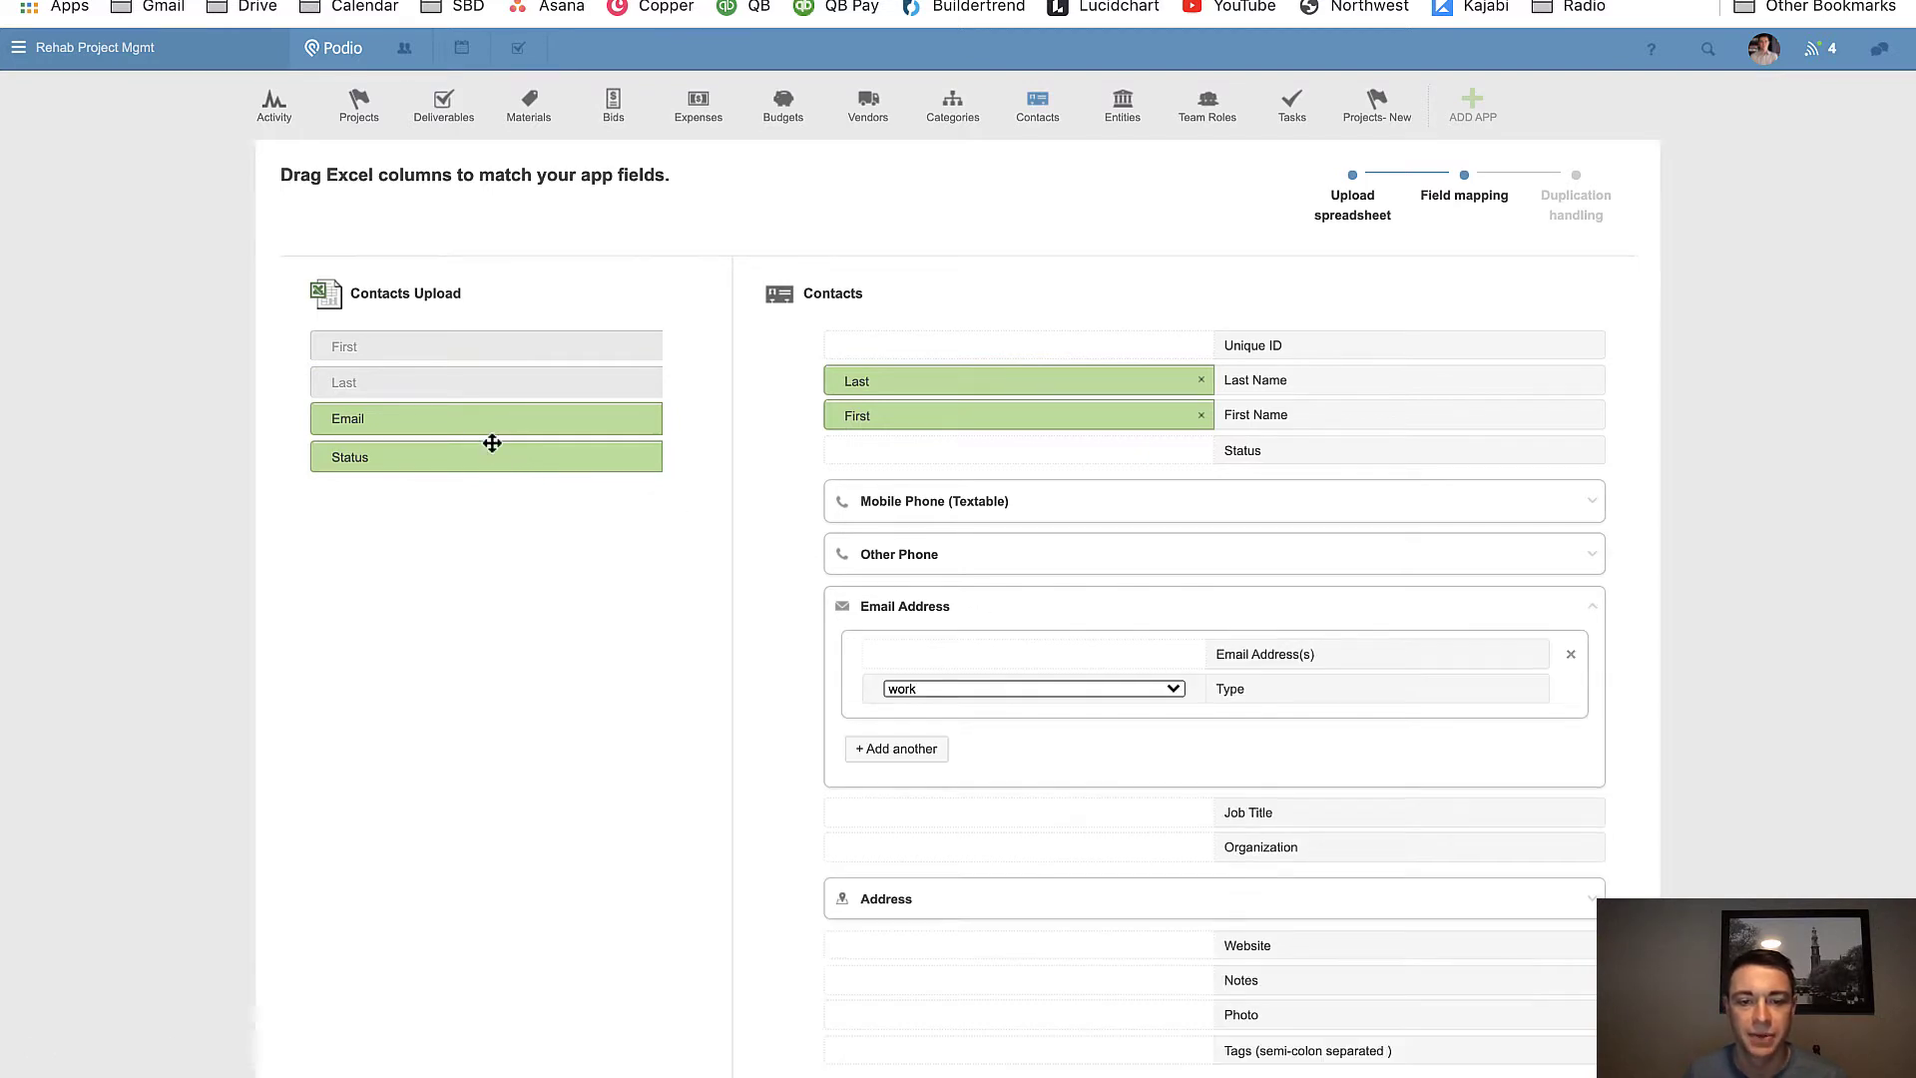
{"action": "left_click_drag", "start_coordinate": [423, 417], "coordinate": [890, 652]}
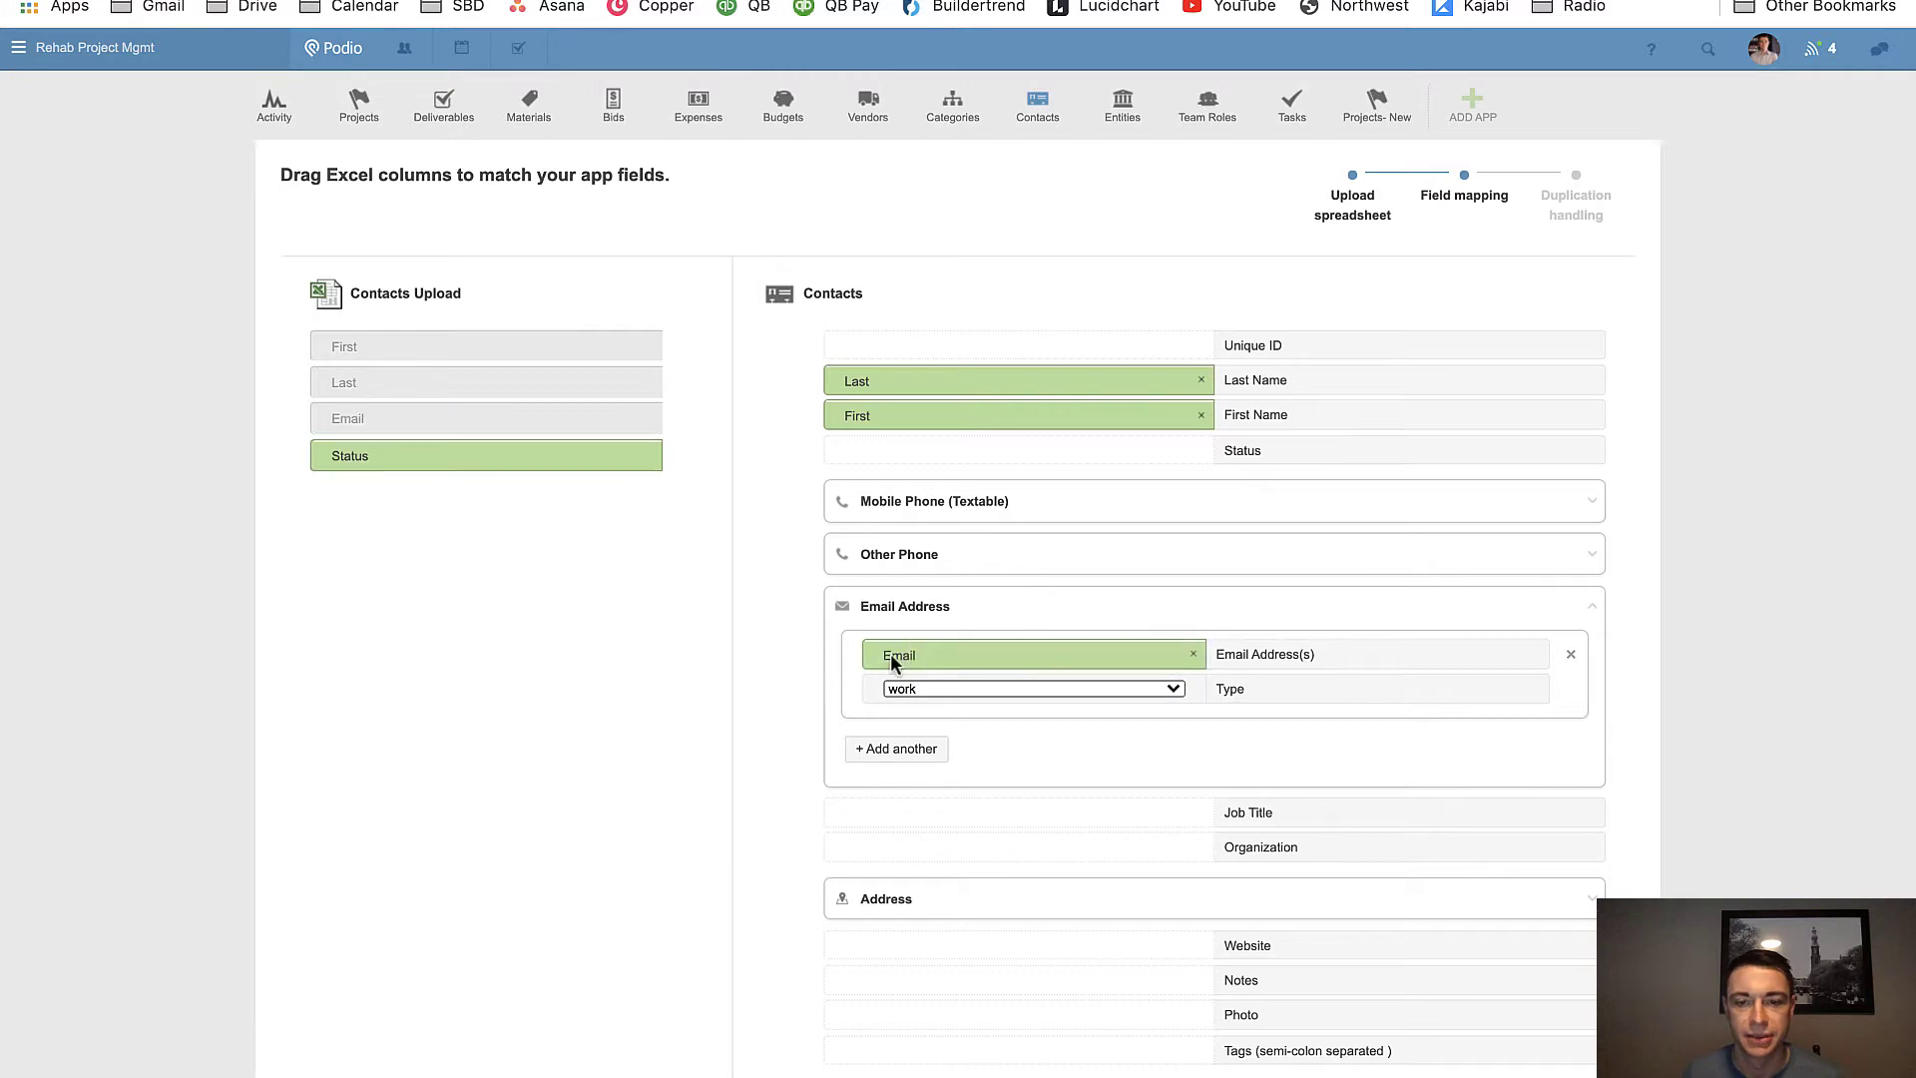
{"action": "scroll", "coordinate": [752, 717], "scroll_direction": "down", "scroll_amount": 3}
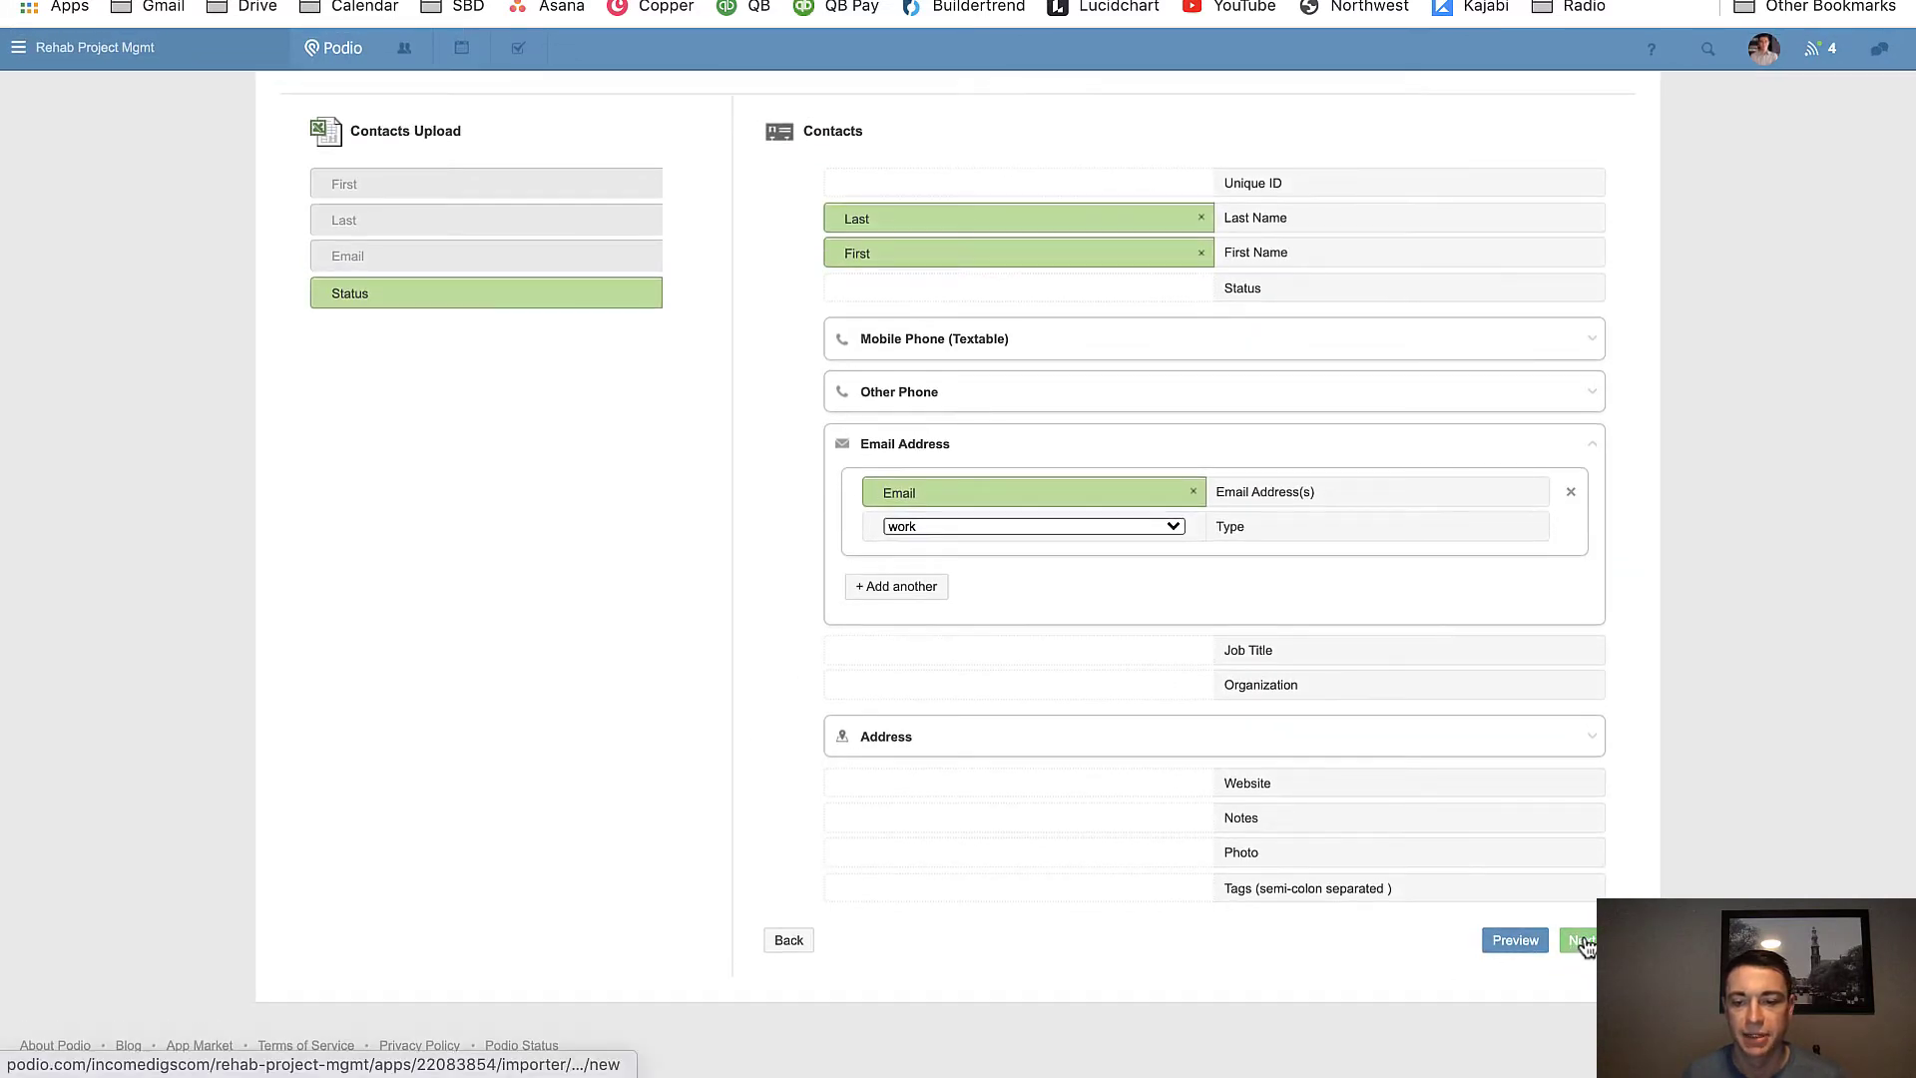
{"action": "left_click", "coordinate": [1581, 938]}
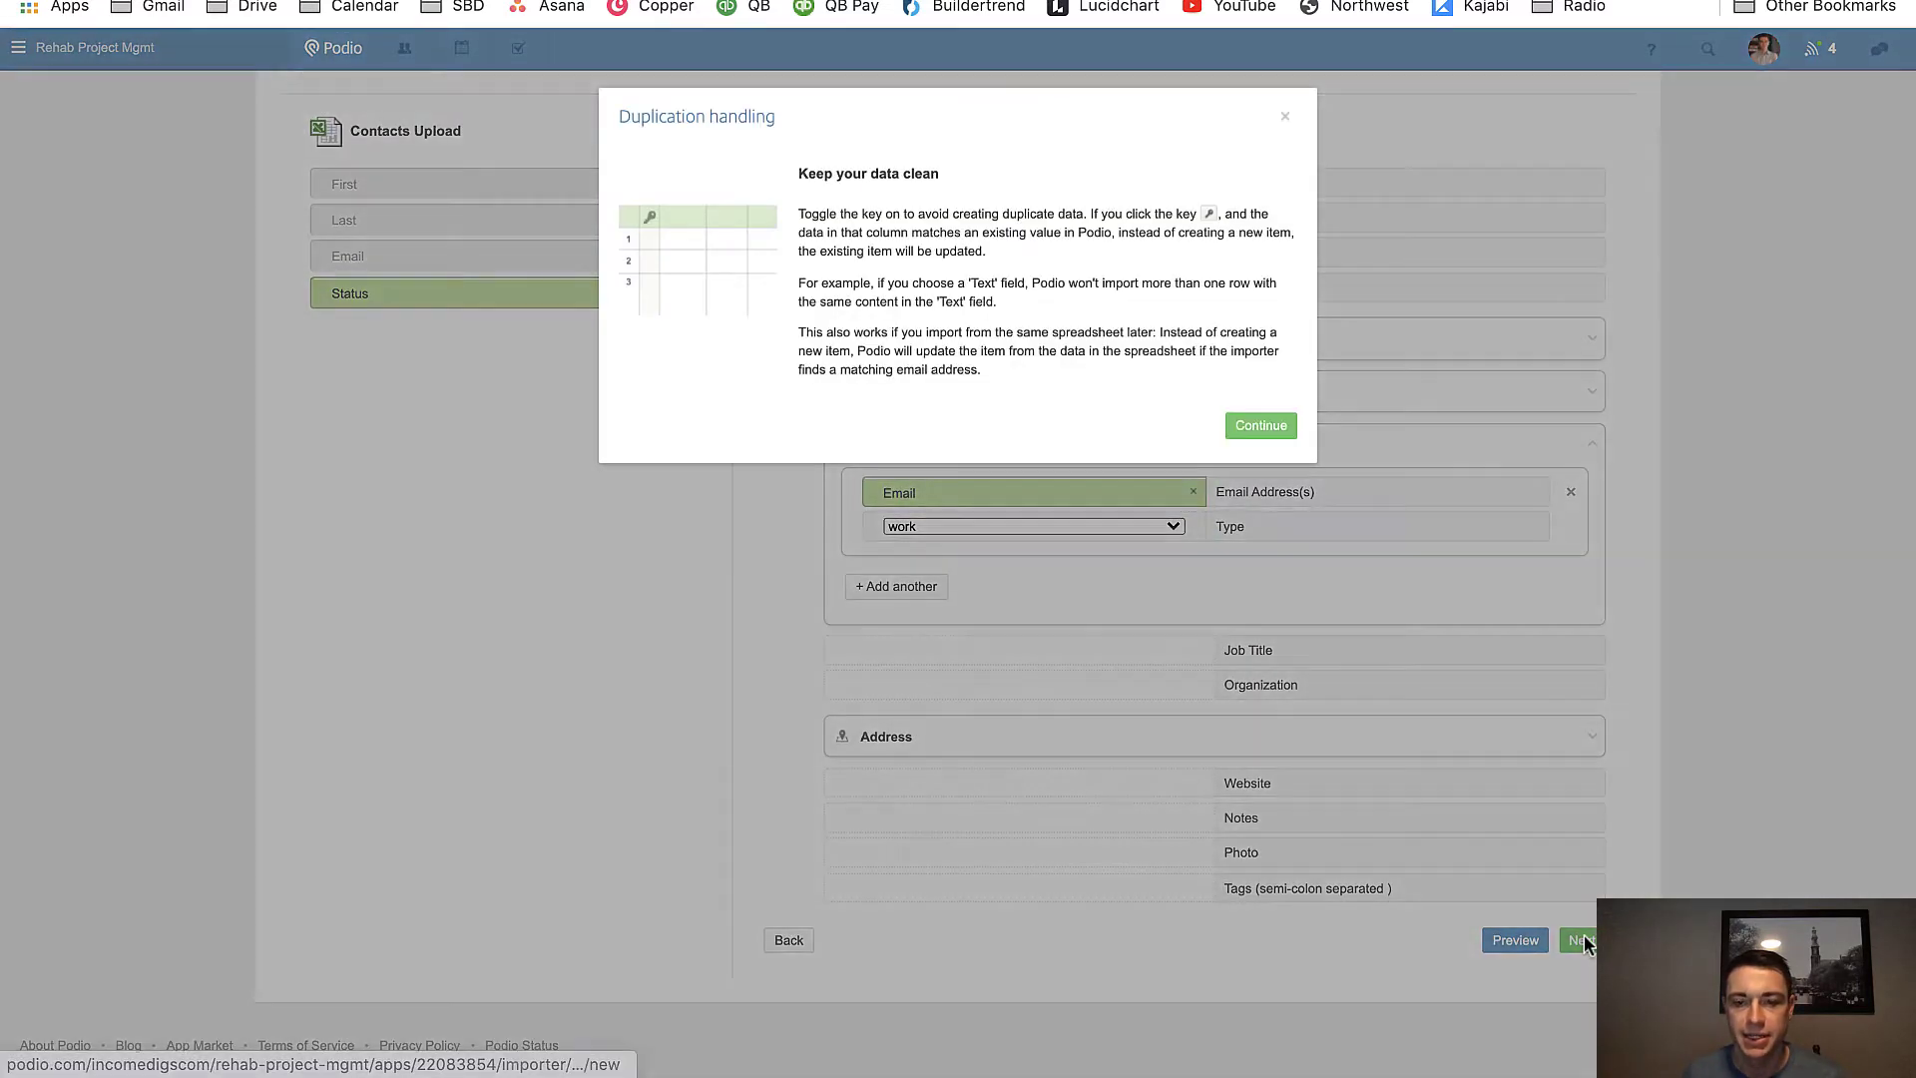
Turn off Last Name matching and import all 50 spreadsheet rows as new contacts.
{"action": "left_click", "coordinate": [1247, 428]}
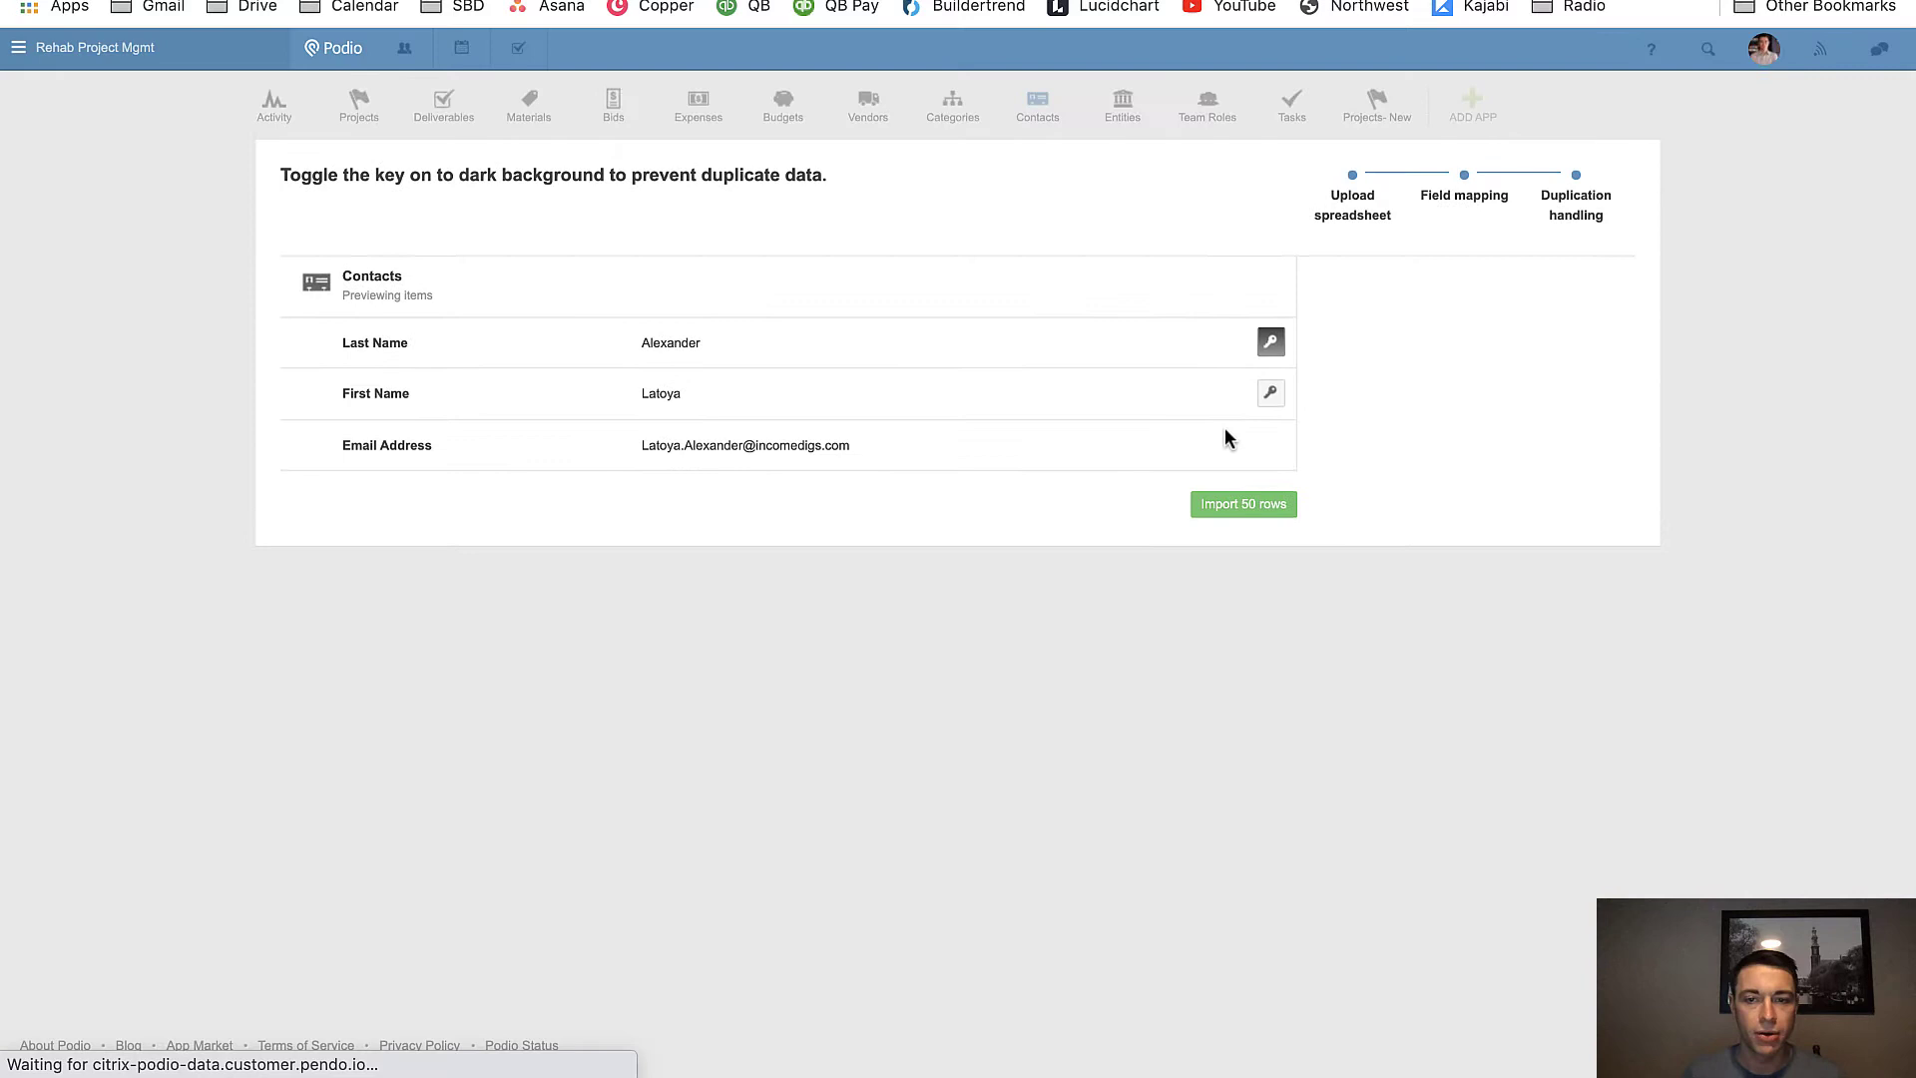
{"action": "left_click", "coordinate": [1272, 347]}
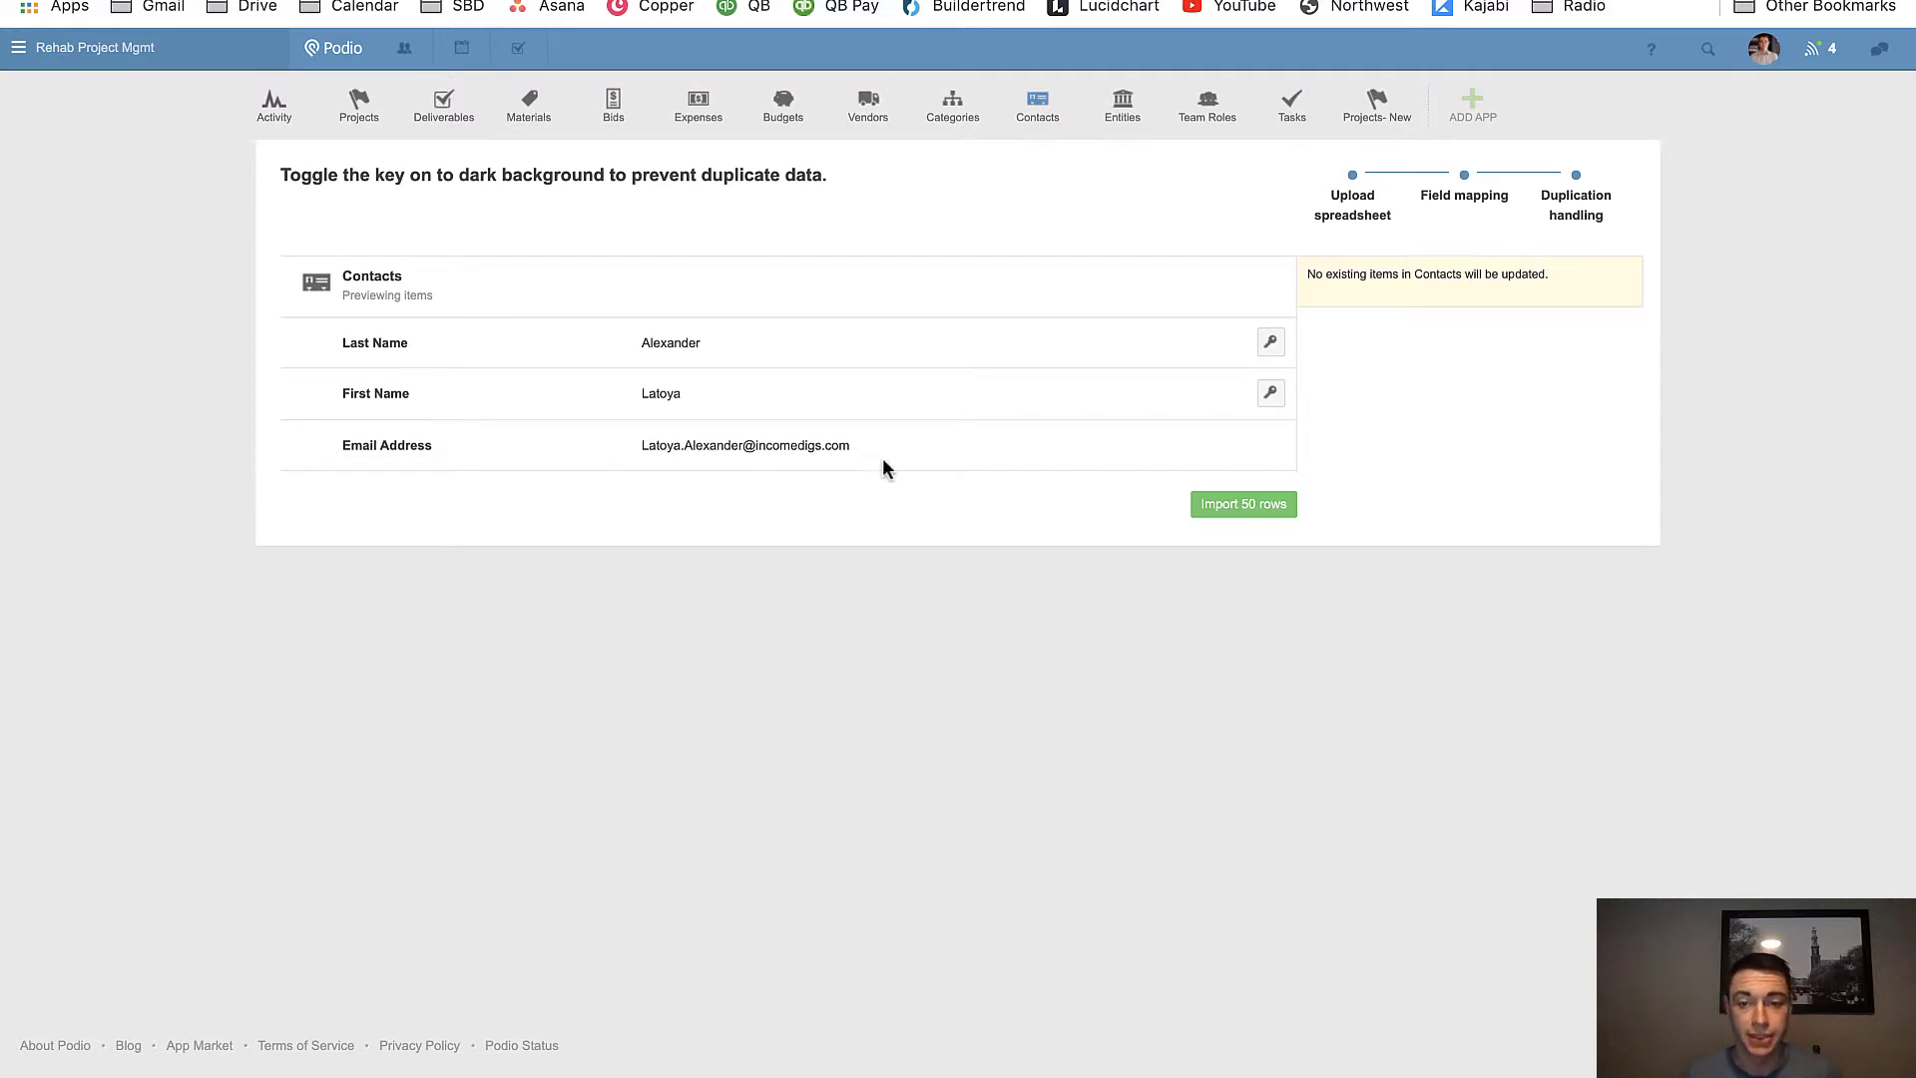
{"action": "left_click", "coordinate": [1214, 504]}
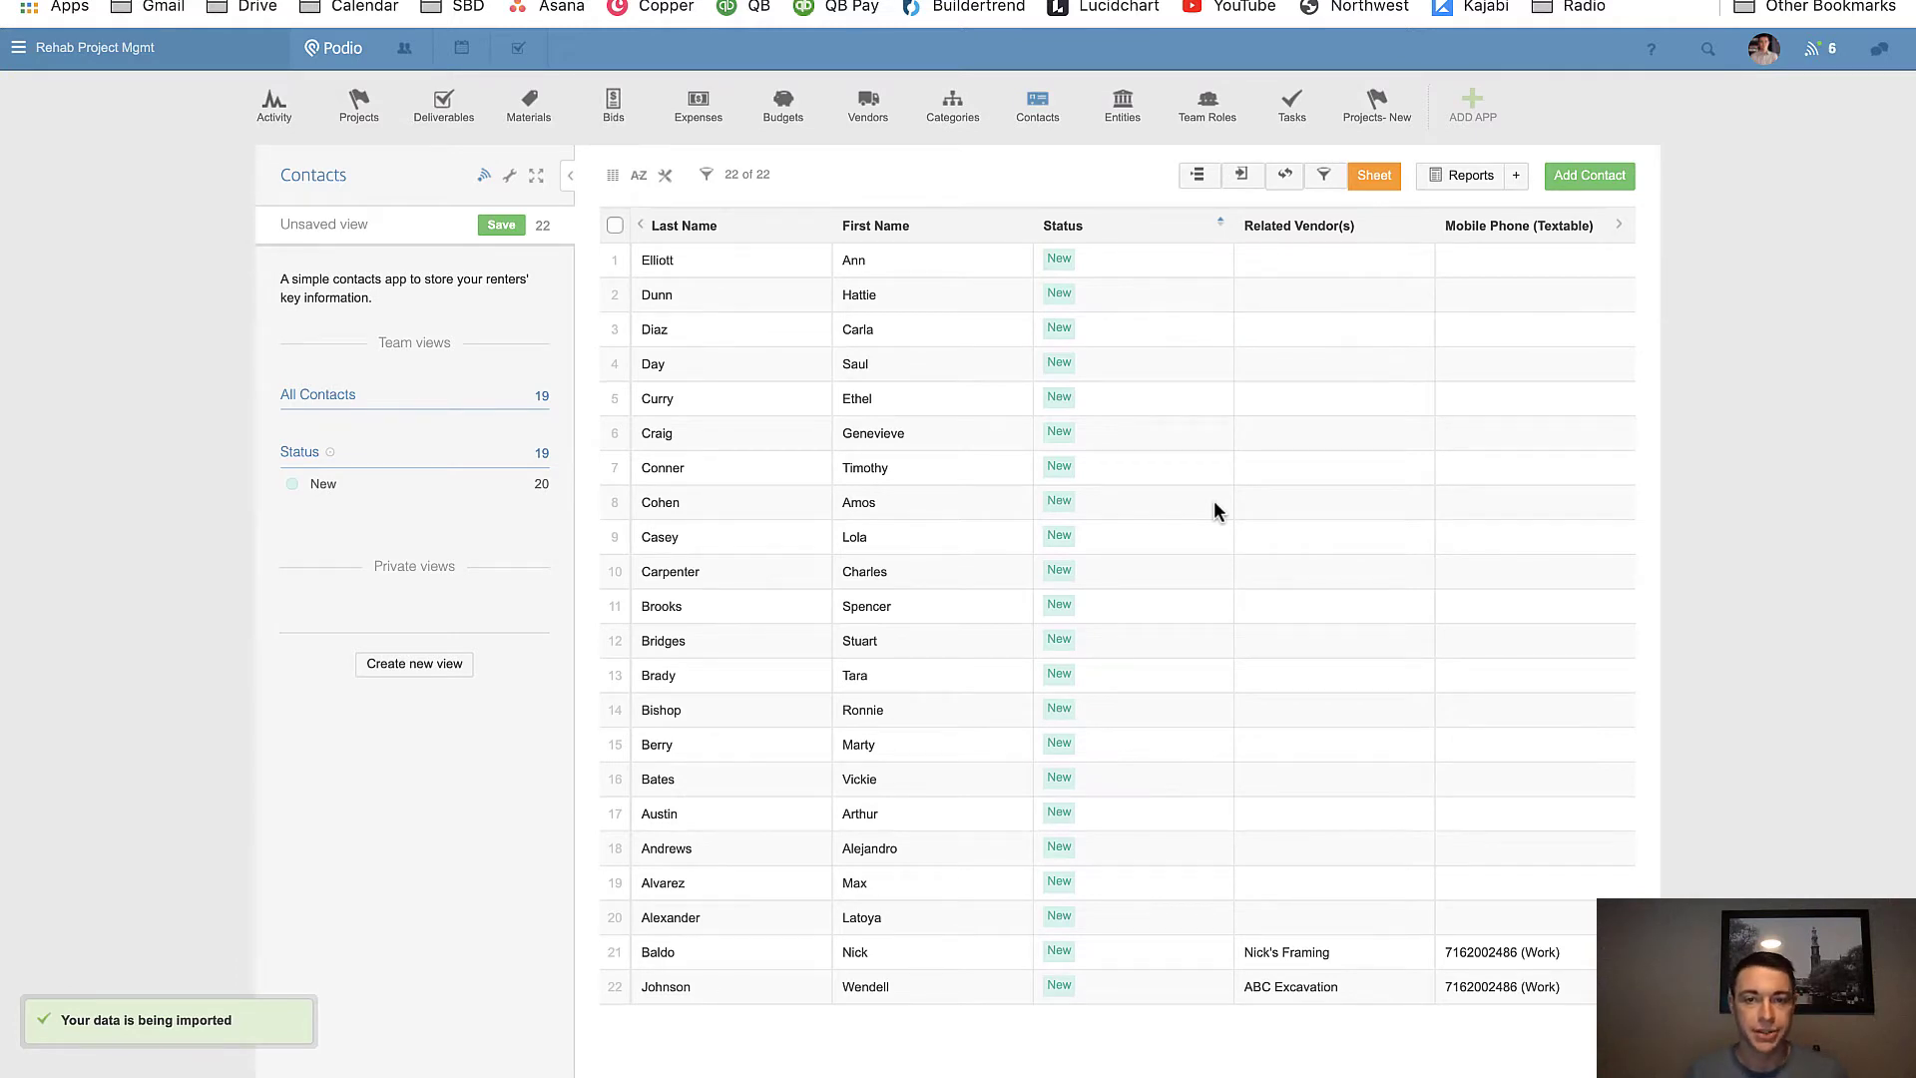
Refresh the Status New view to confirm 52 contacts, inspect one contact, and reopen the app settings.
{"action": "left_click", "coordinate": [294, 477]}
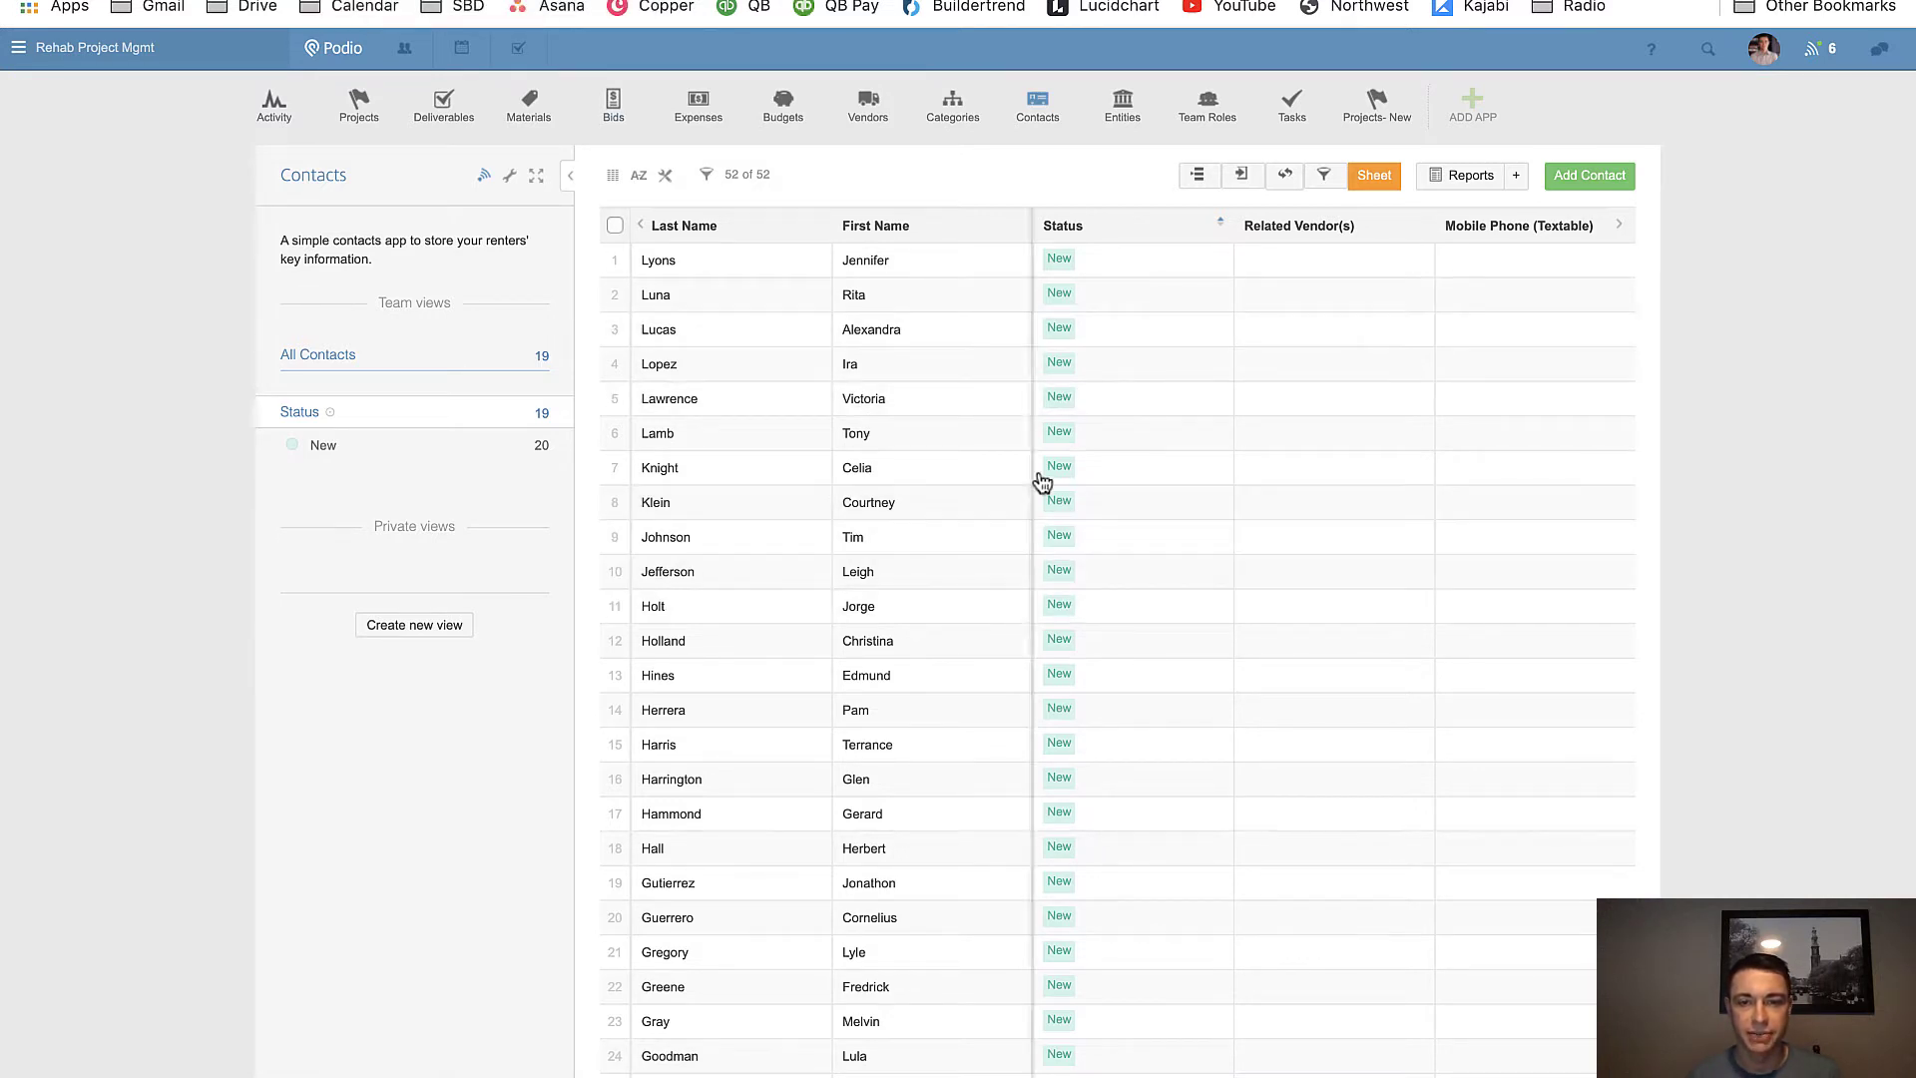
{"action": "left_click", "coordinate": [966, 674]}
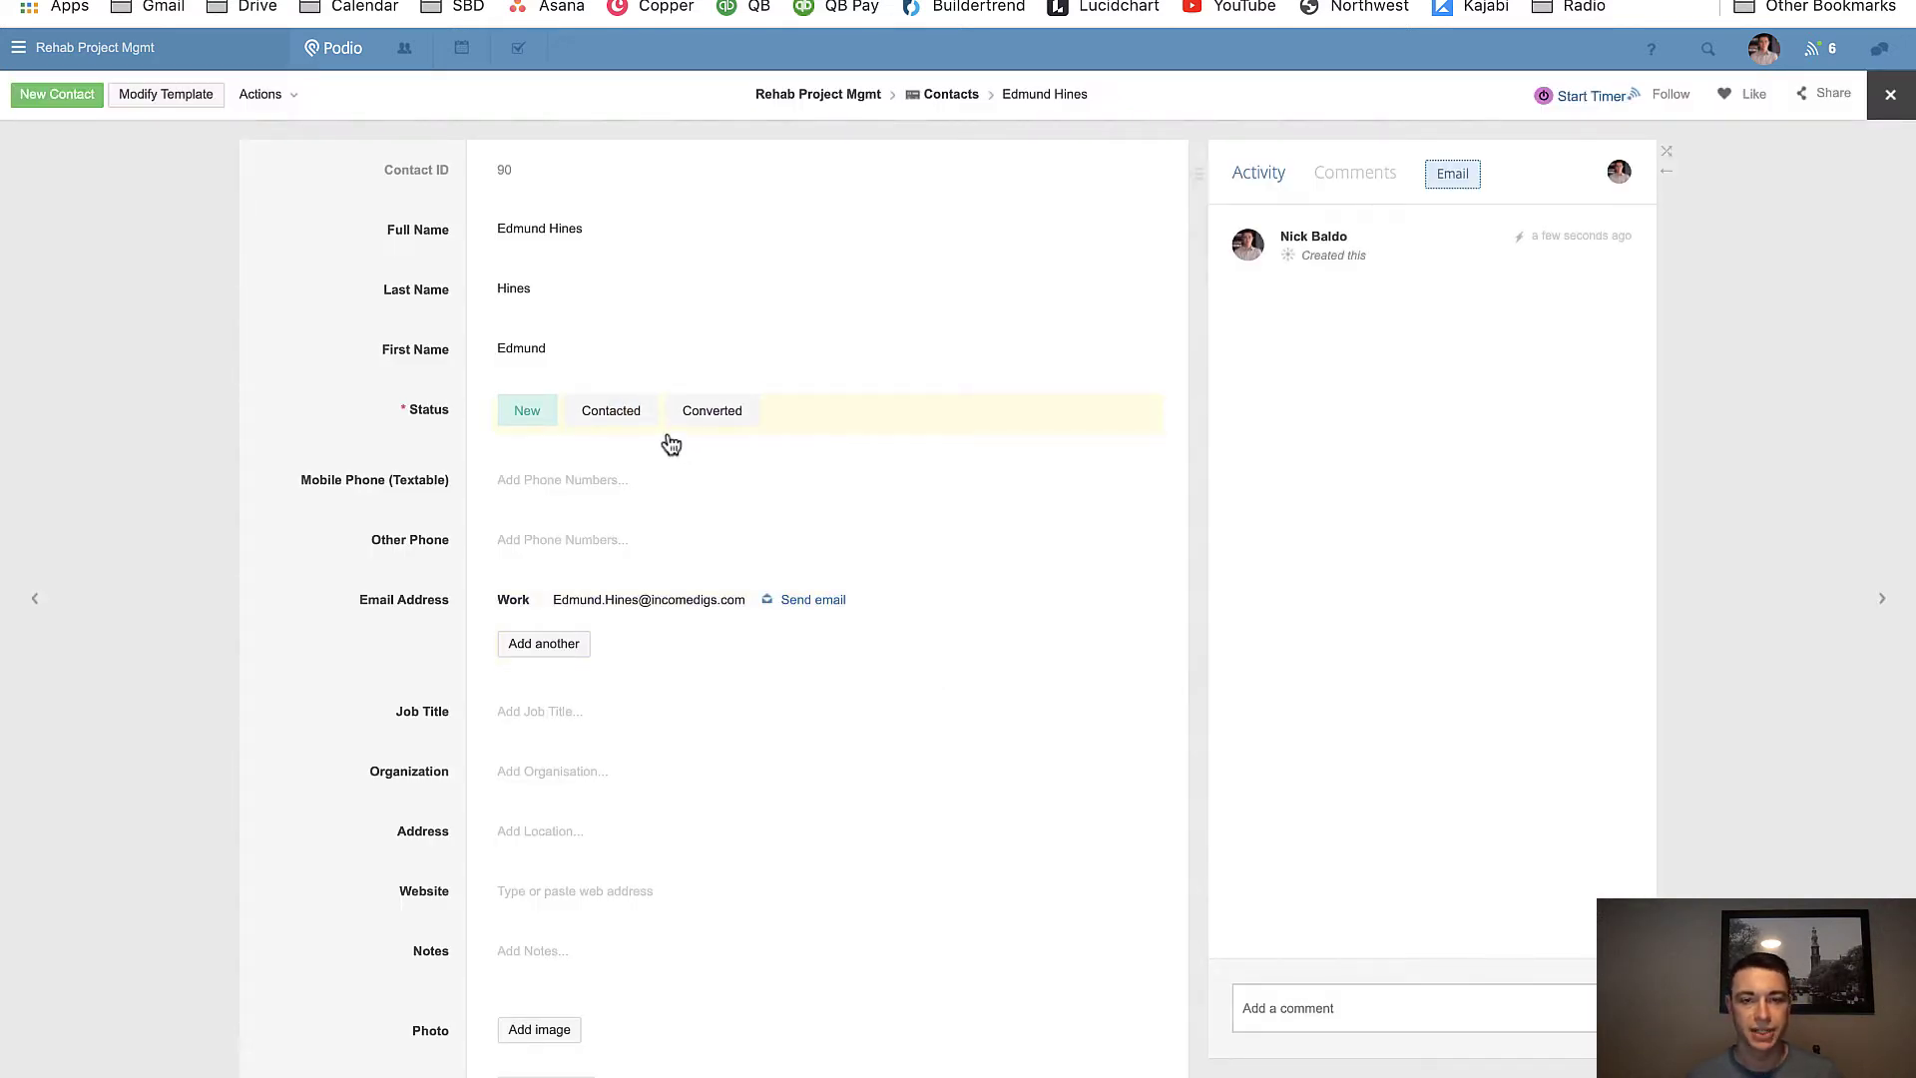
{"action": "left_click", "coordinate": [182, 422]}
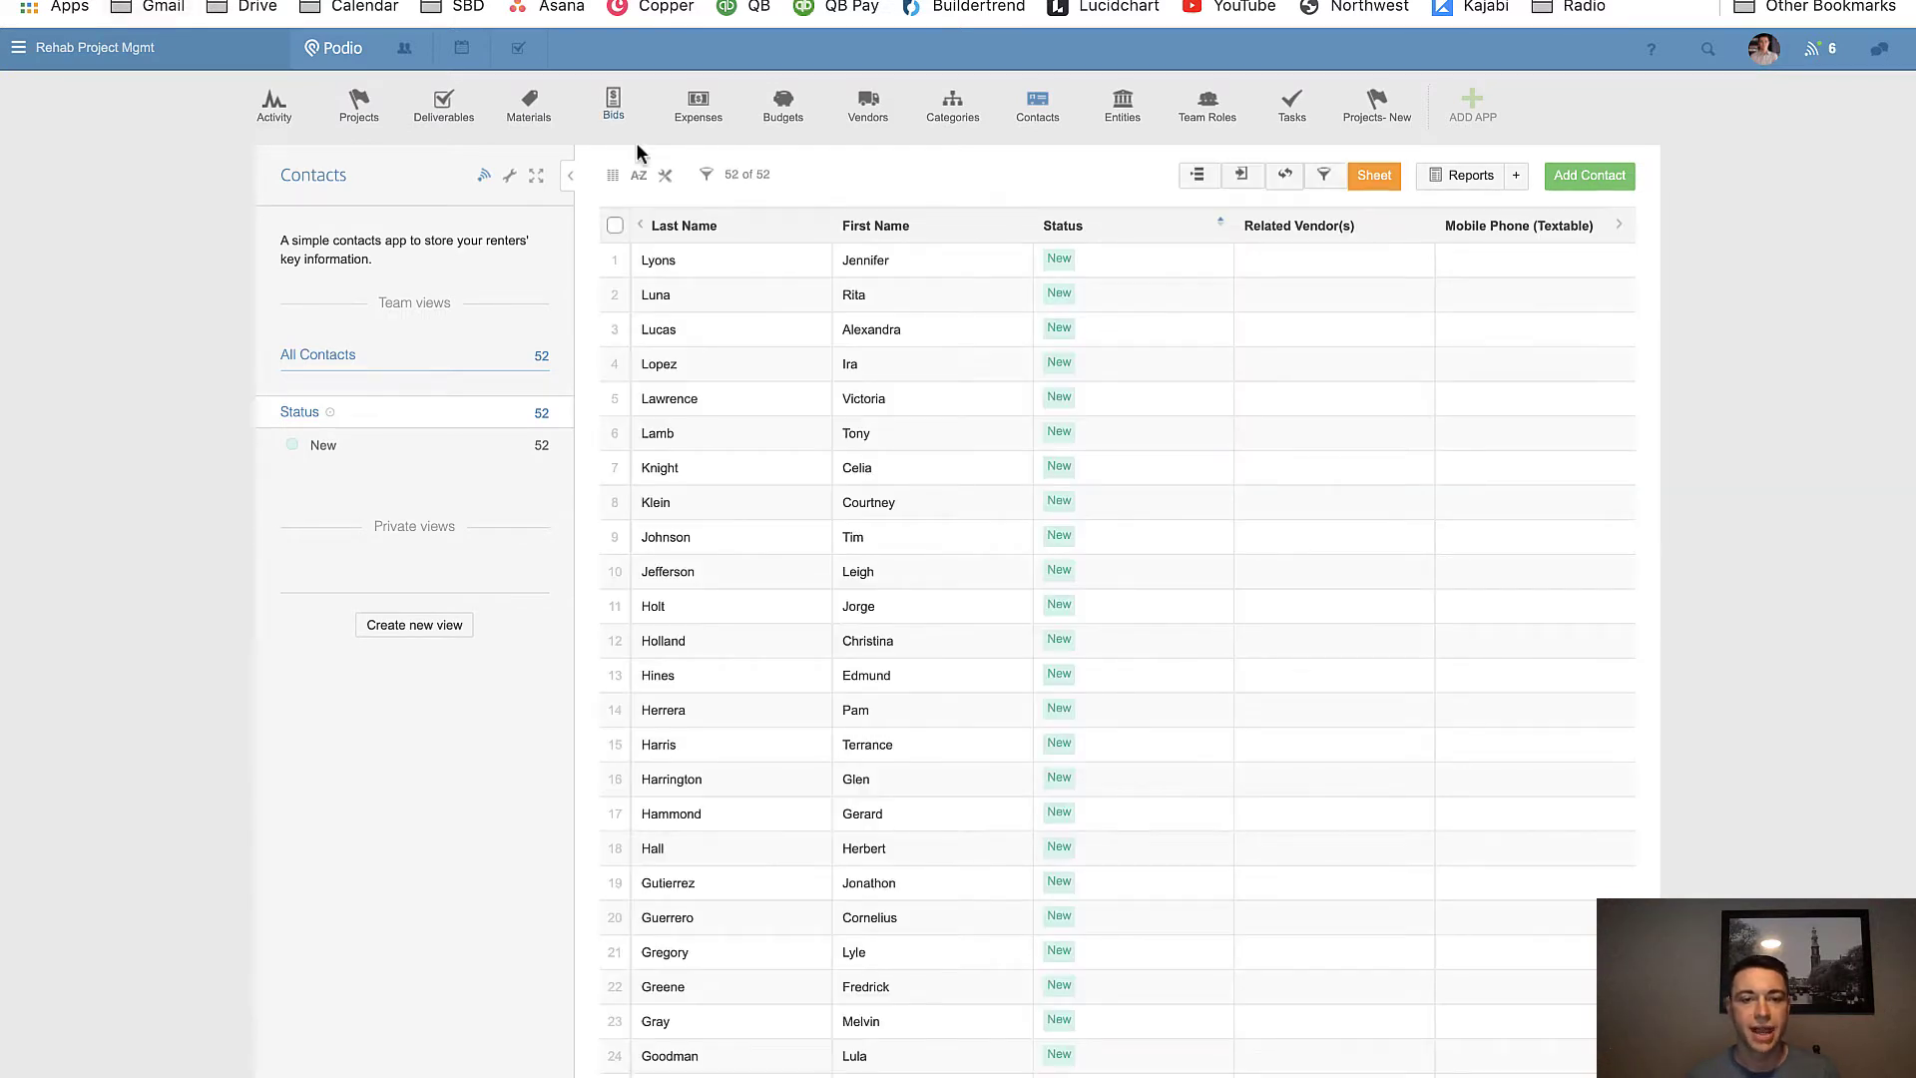
{"action": "left_click", "coordinate": [509, 179]}
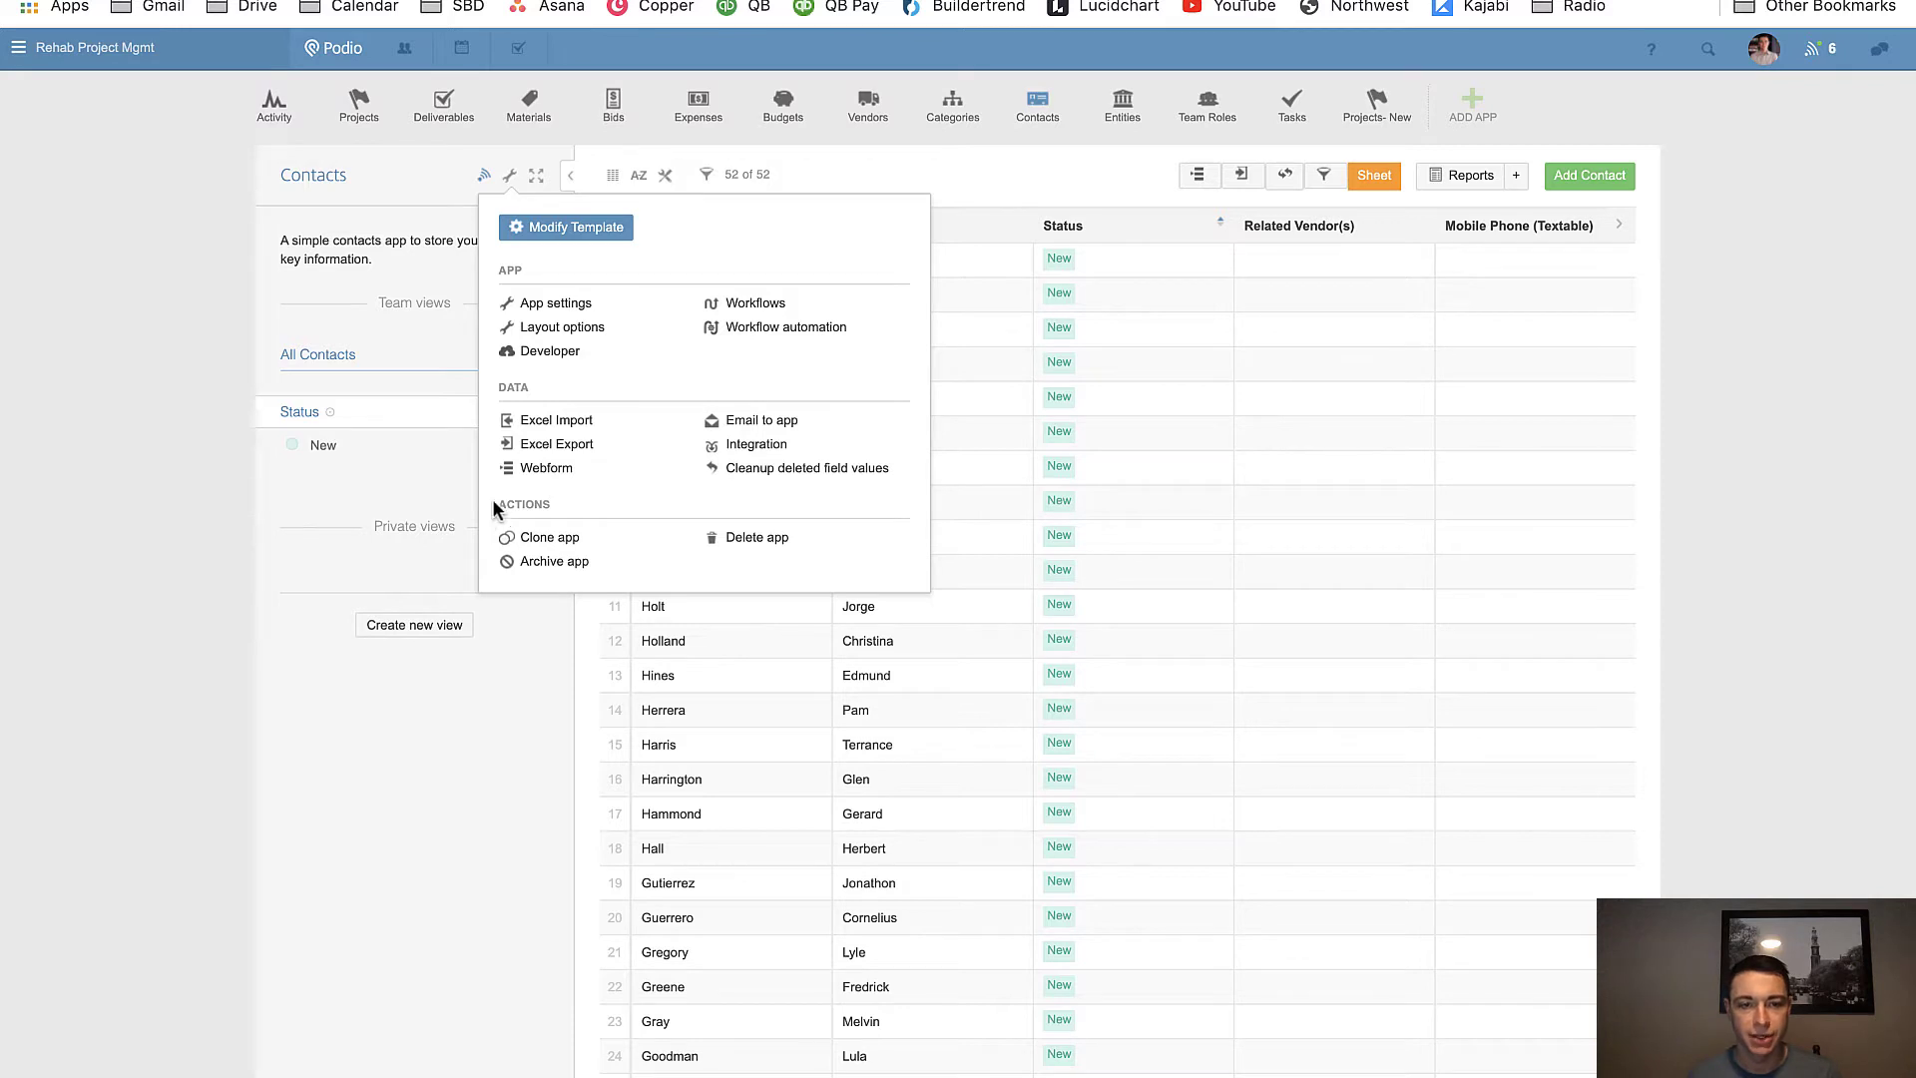
{"action": "left_click", "coordinate": [559, 299]}
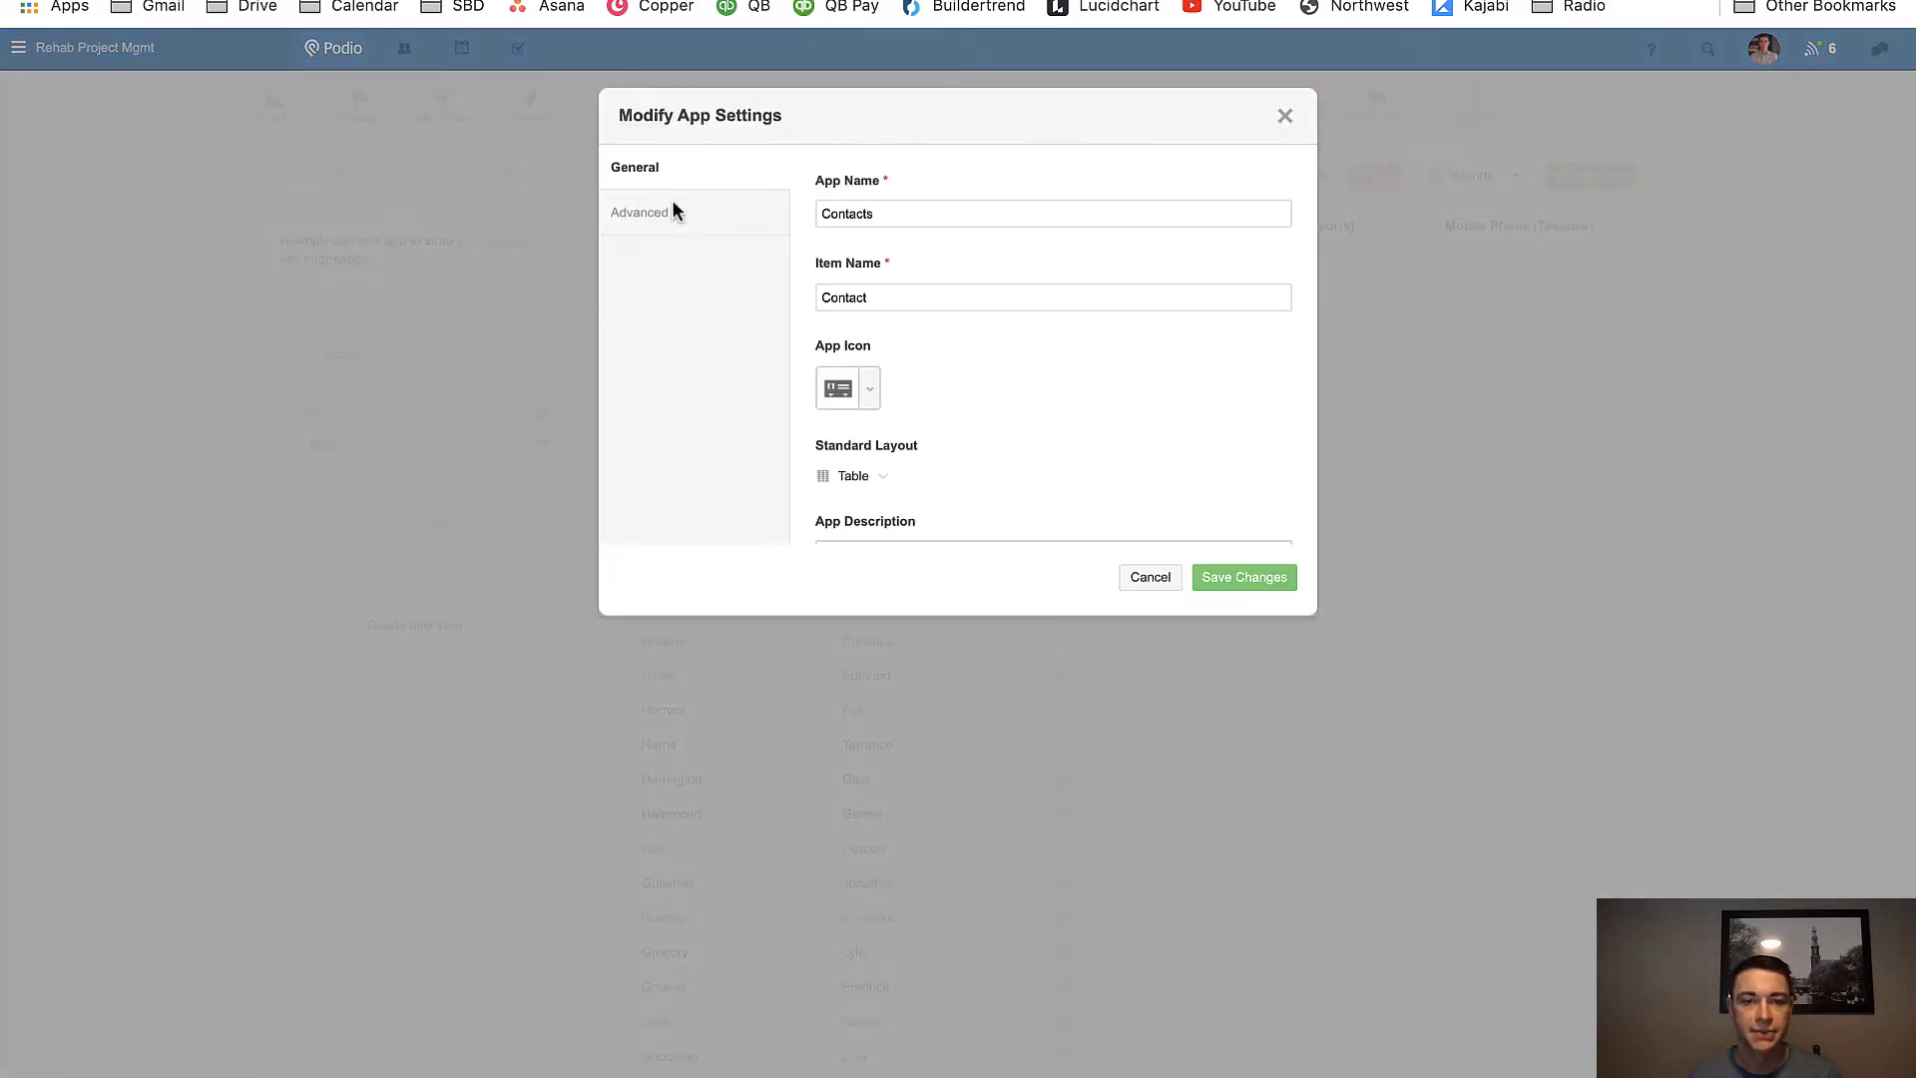
{"action": "left_click", "coordinate": [702, 213]}
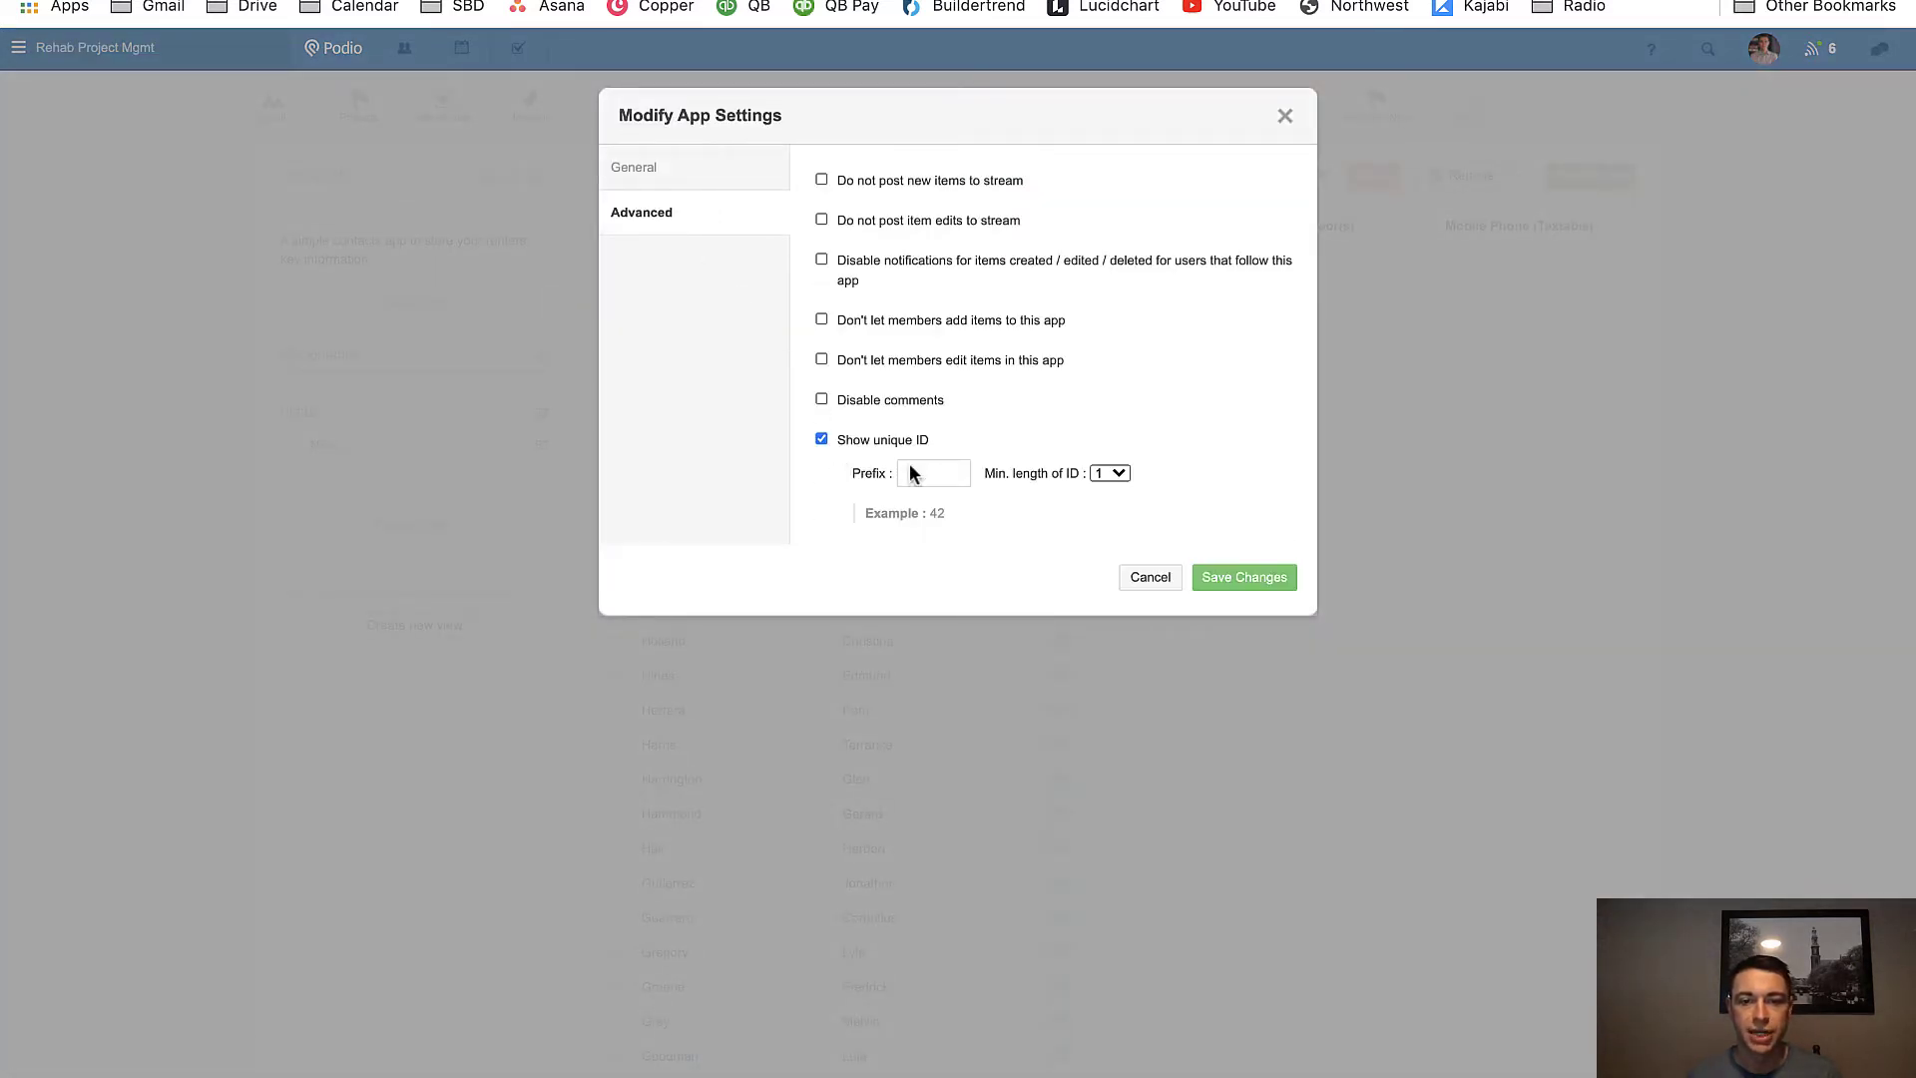
{"action": "left_click", "coordinate": [1285, 117]}
{"action": "left_click", "coordinate": [745, 295]}
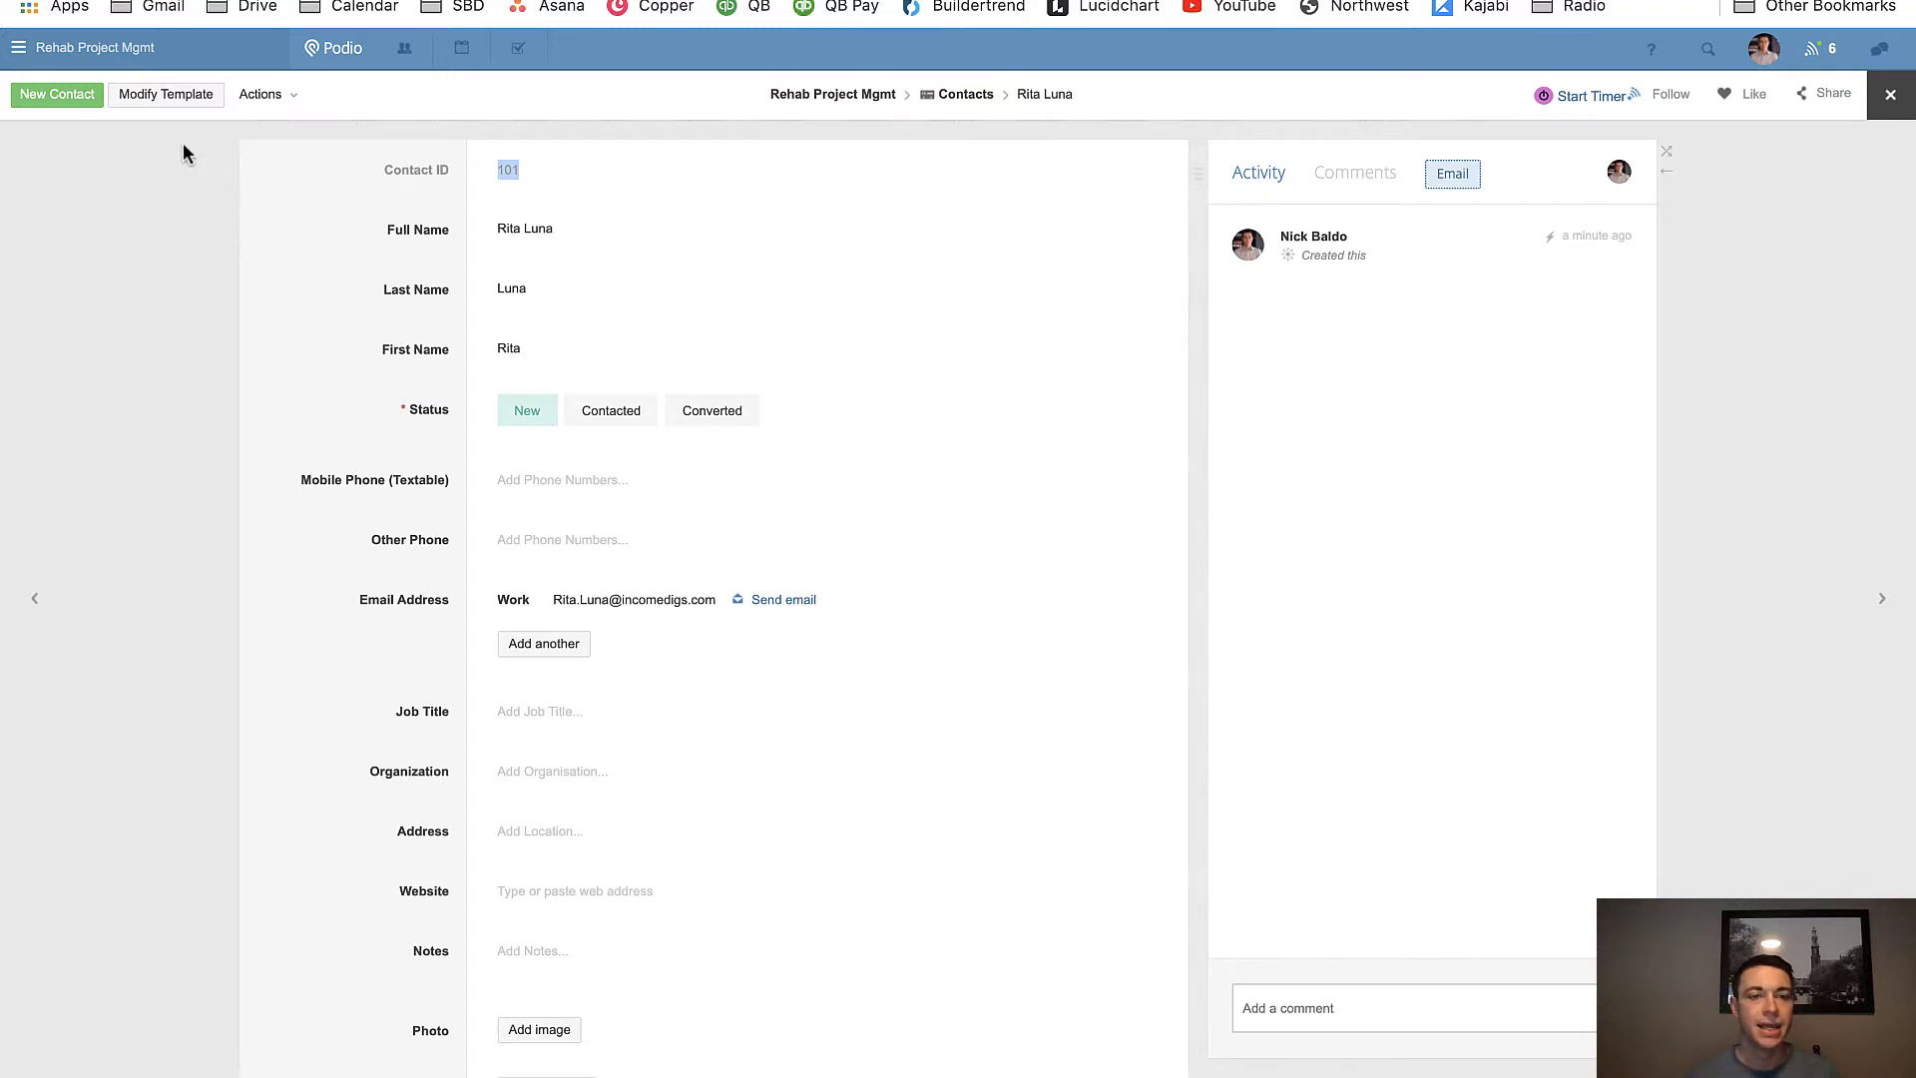
{"action": "left_click", "coordinate": [379, 286]}
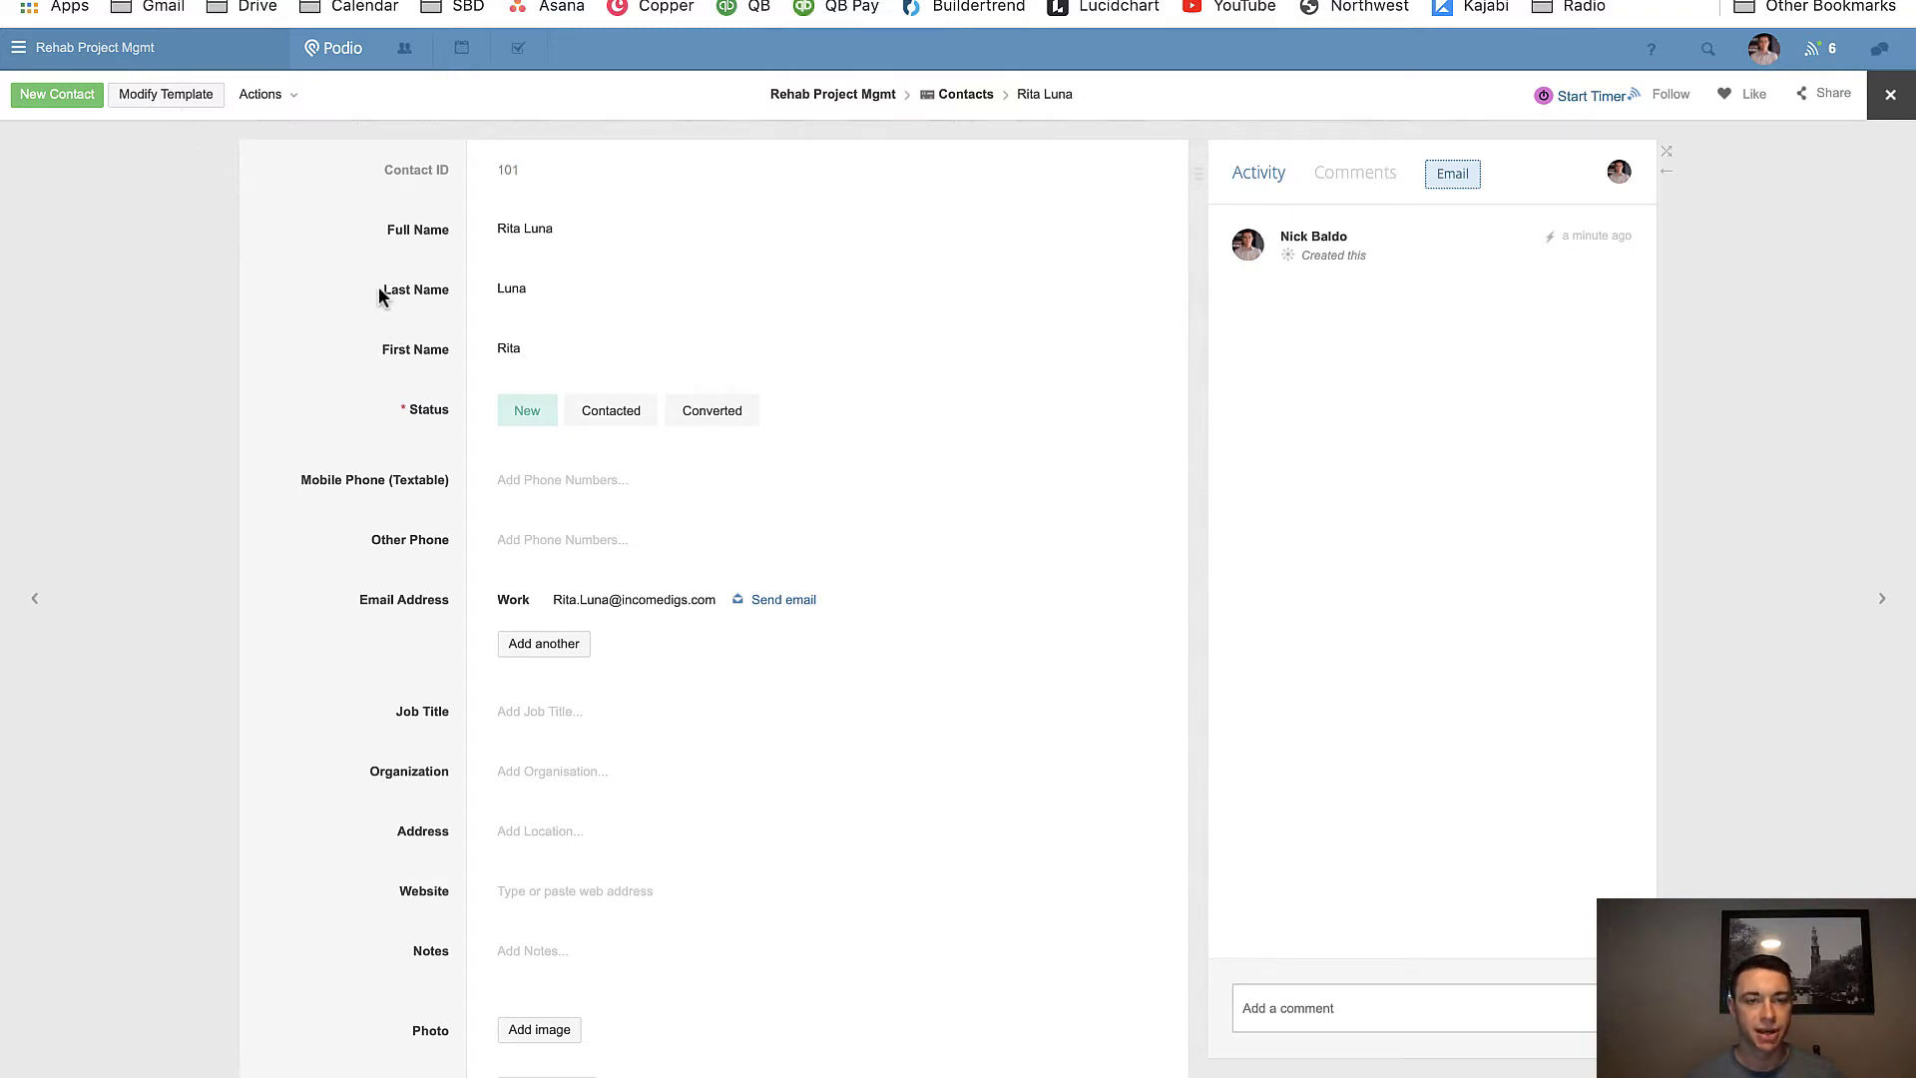
{"action": "left_click", "coordinate": [220, 290]}
Add an always-hidden Text field named UNIQUE ID (TXT) below phone calc2 in the Contacts template.
{"action": "left_click", "coordinate": [704, 435]}
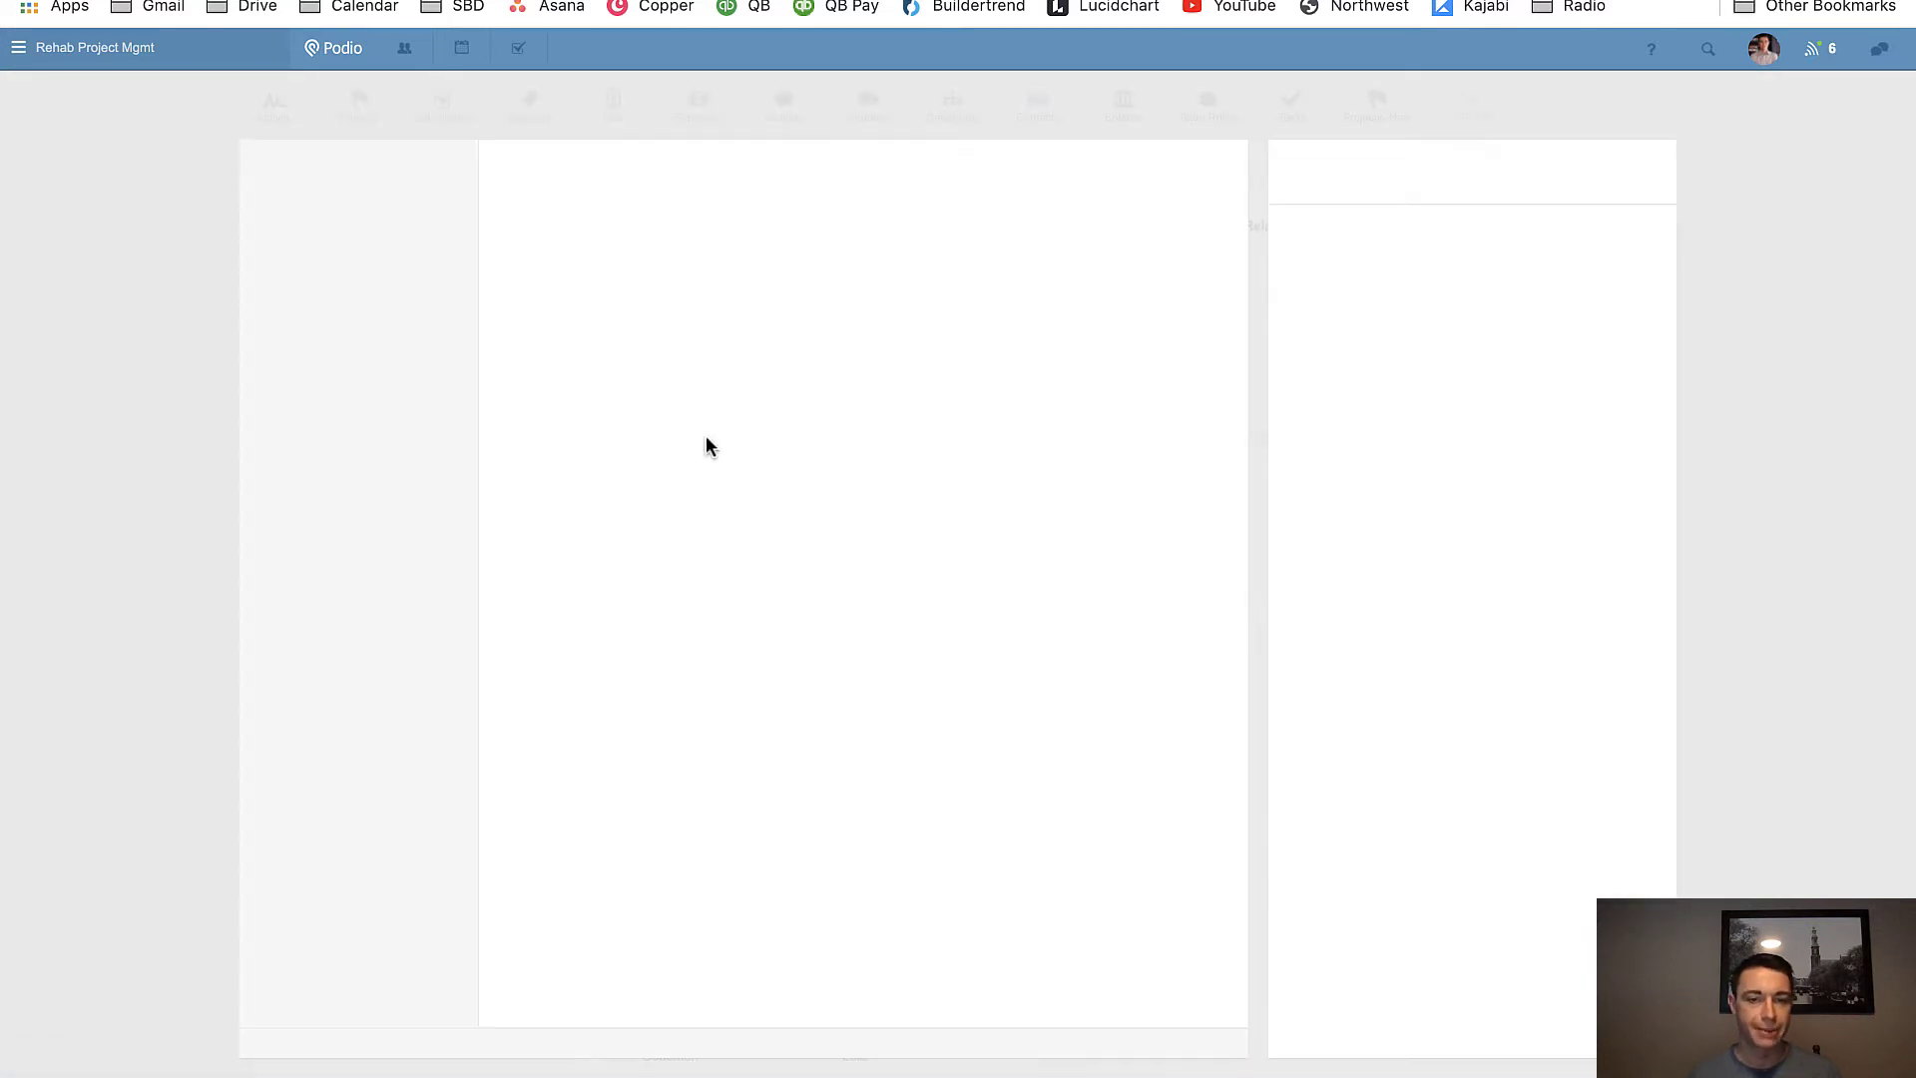
{"action": "left_click", "coordinate": [166, 94]}
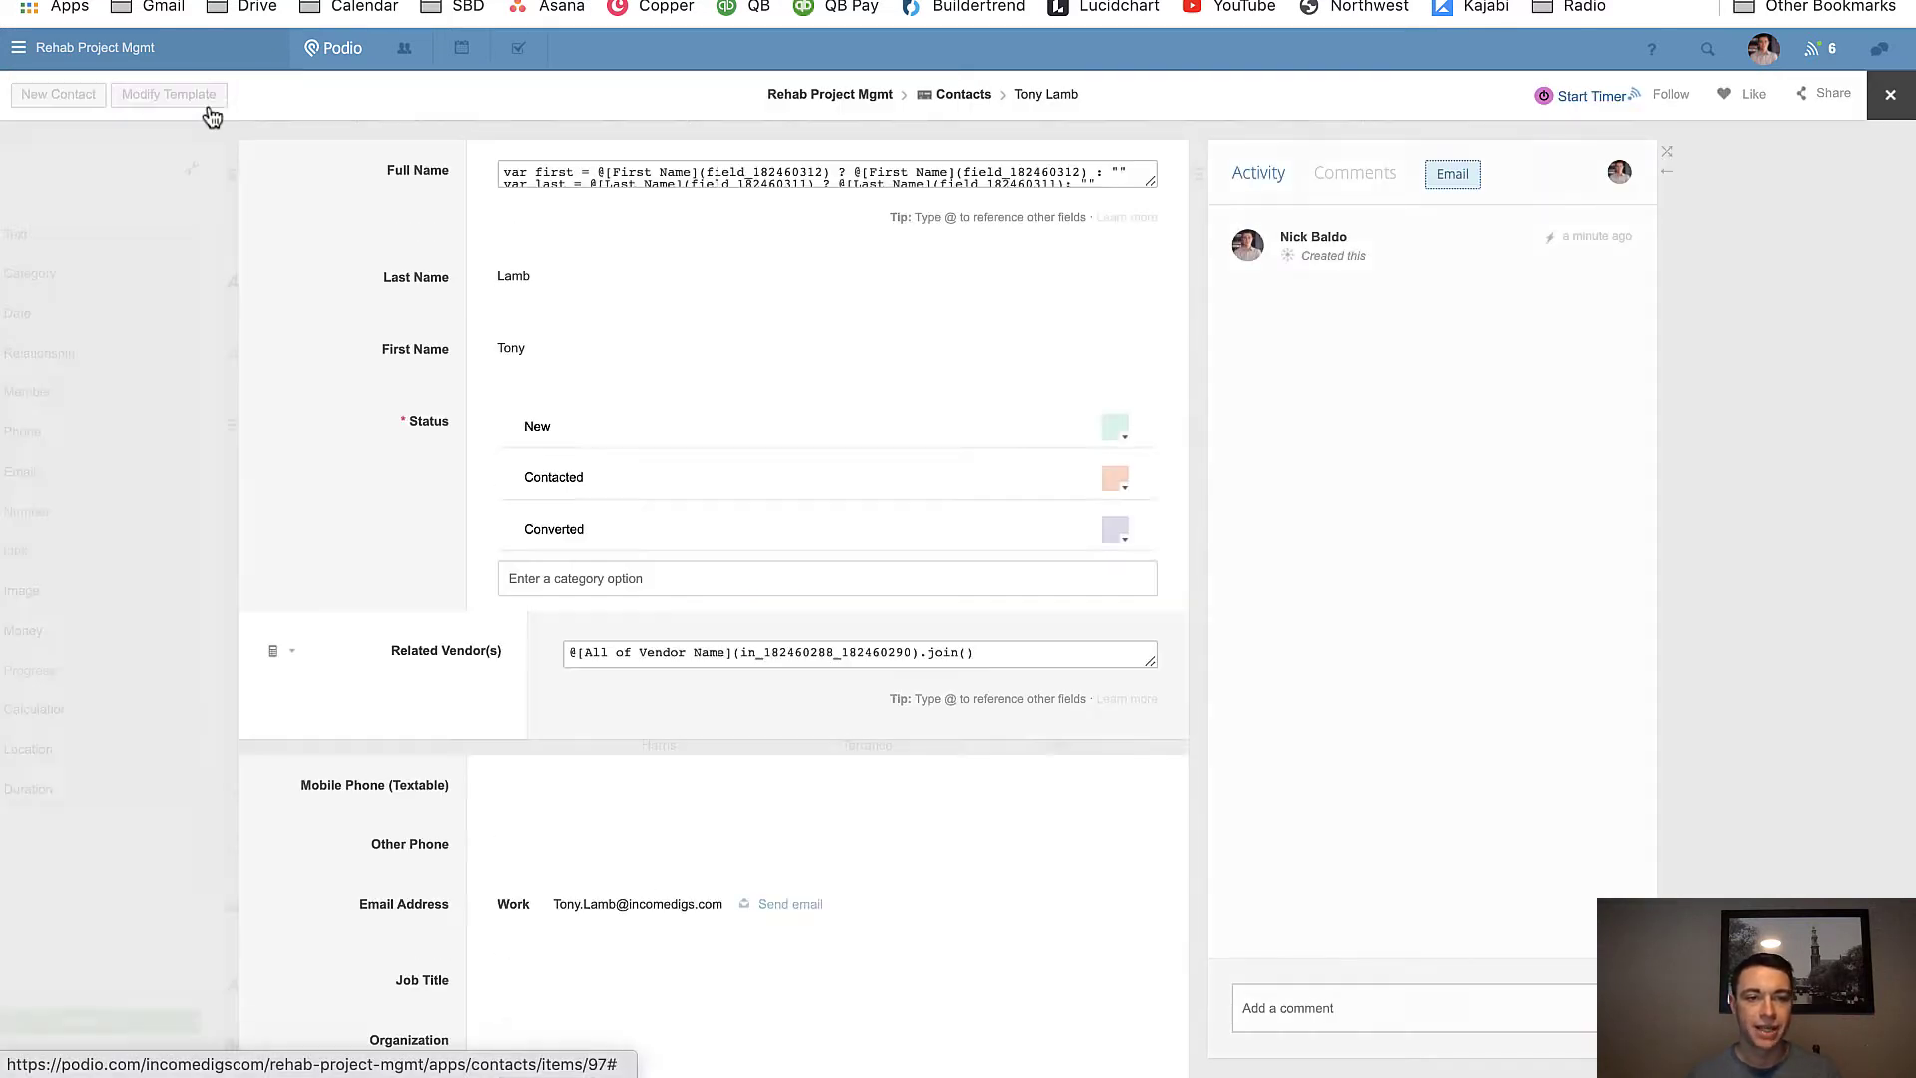
{"action": "scroll", "coordinate": [659, 578], "scroll_direction": "down", "scroll_amount": 6}
{"action": "scroll", "coordinate": [659, 579], "scroll_direction": "down", "scroll_amount": 5}
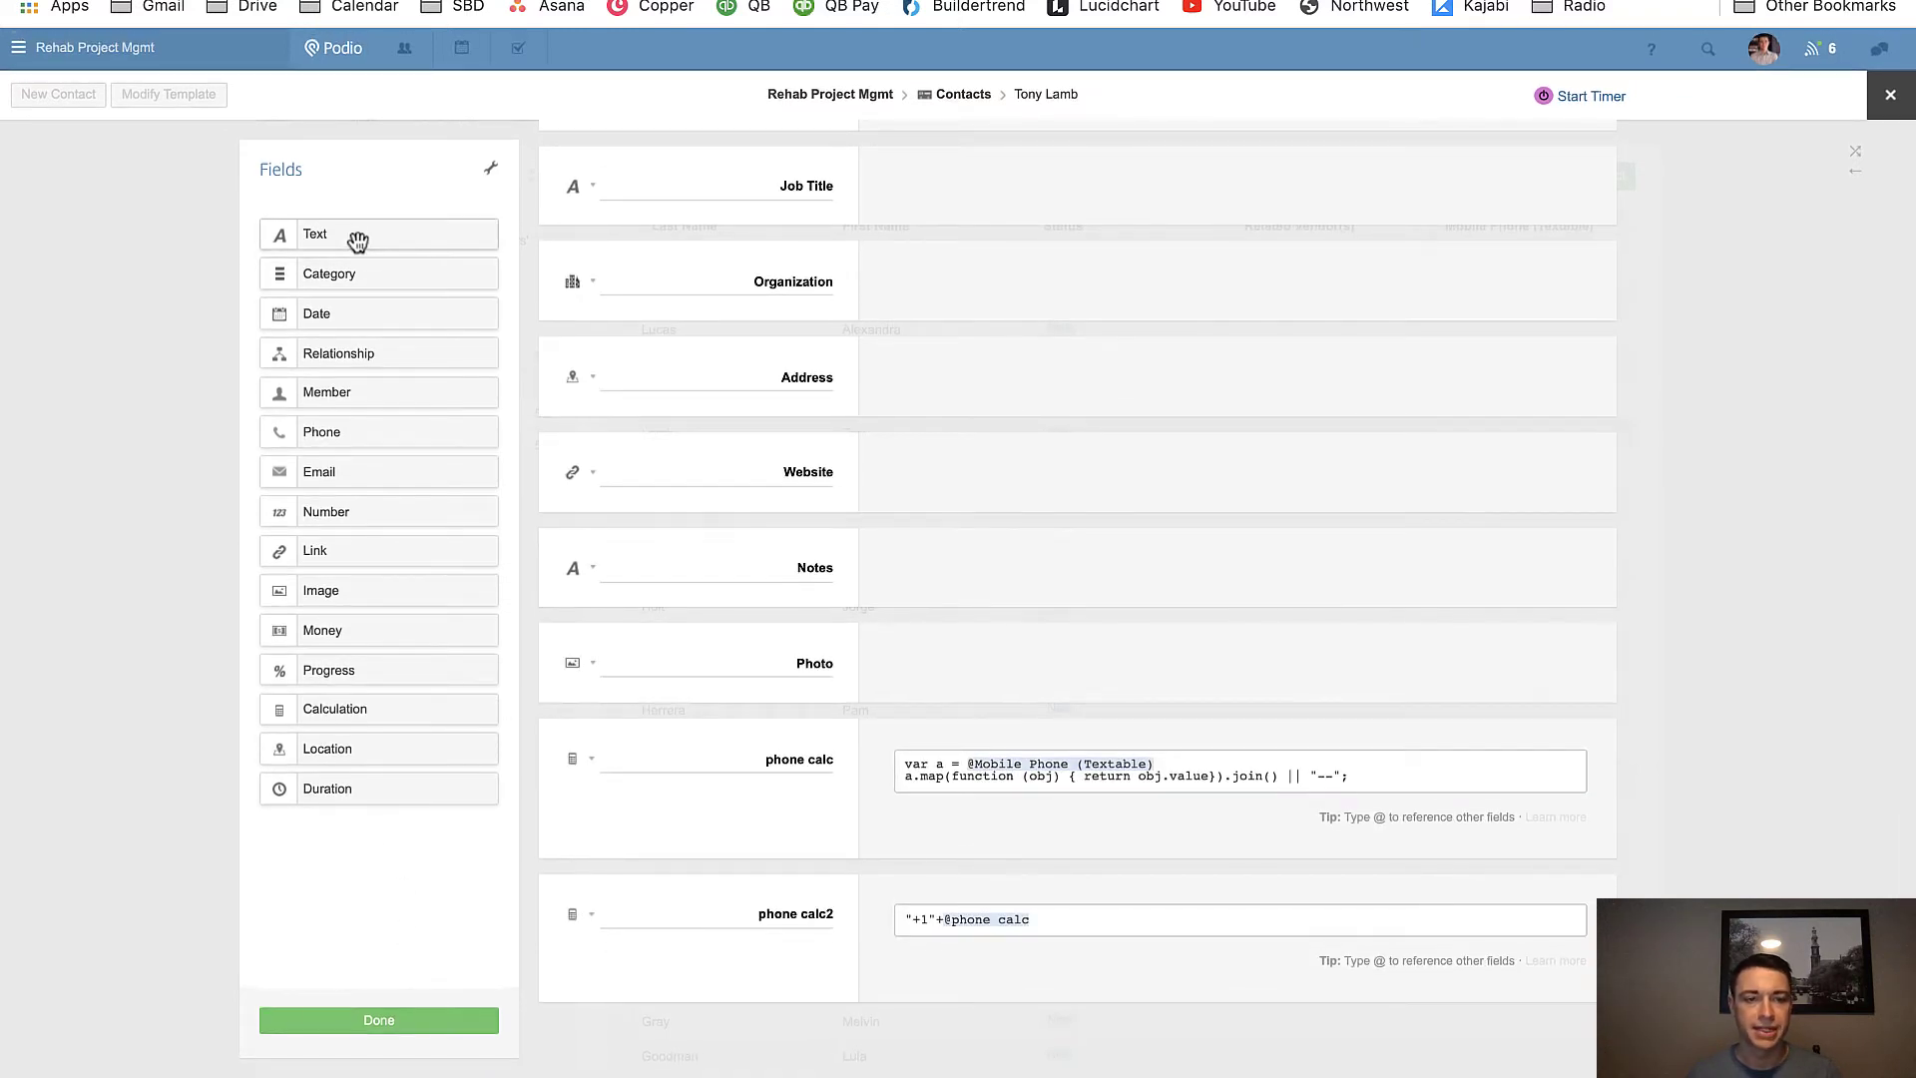
{"action": "left_click_drag", "start_coordinate": [355, 240], "coordinate": [715, 991]}
{"action": "scroll", "coordinate": [678, 983], "scroll_direction": "down", "scroll_amount": 1}
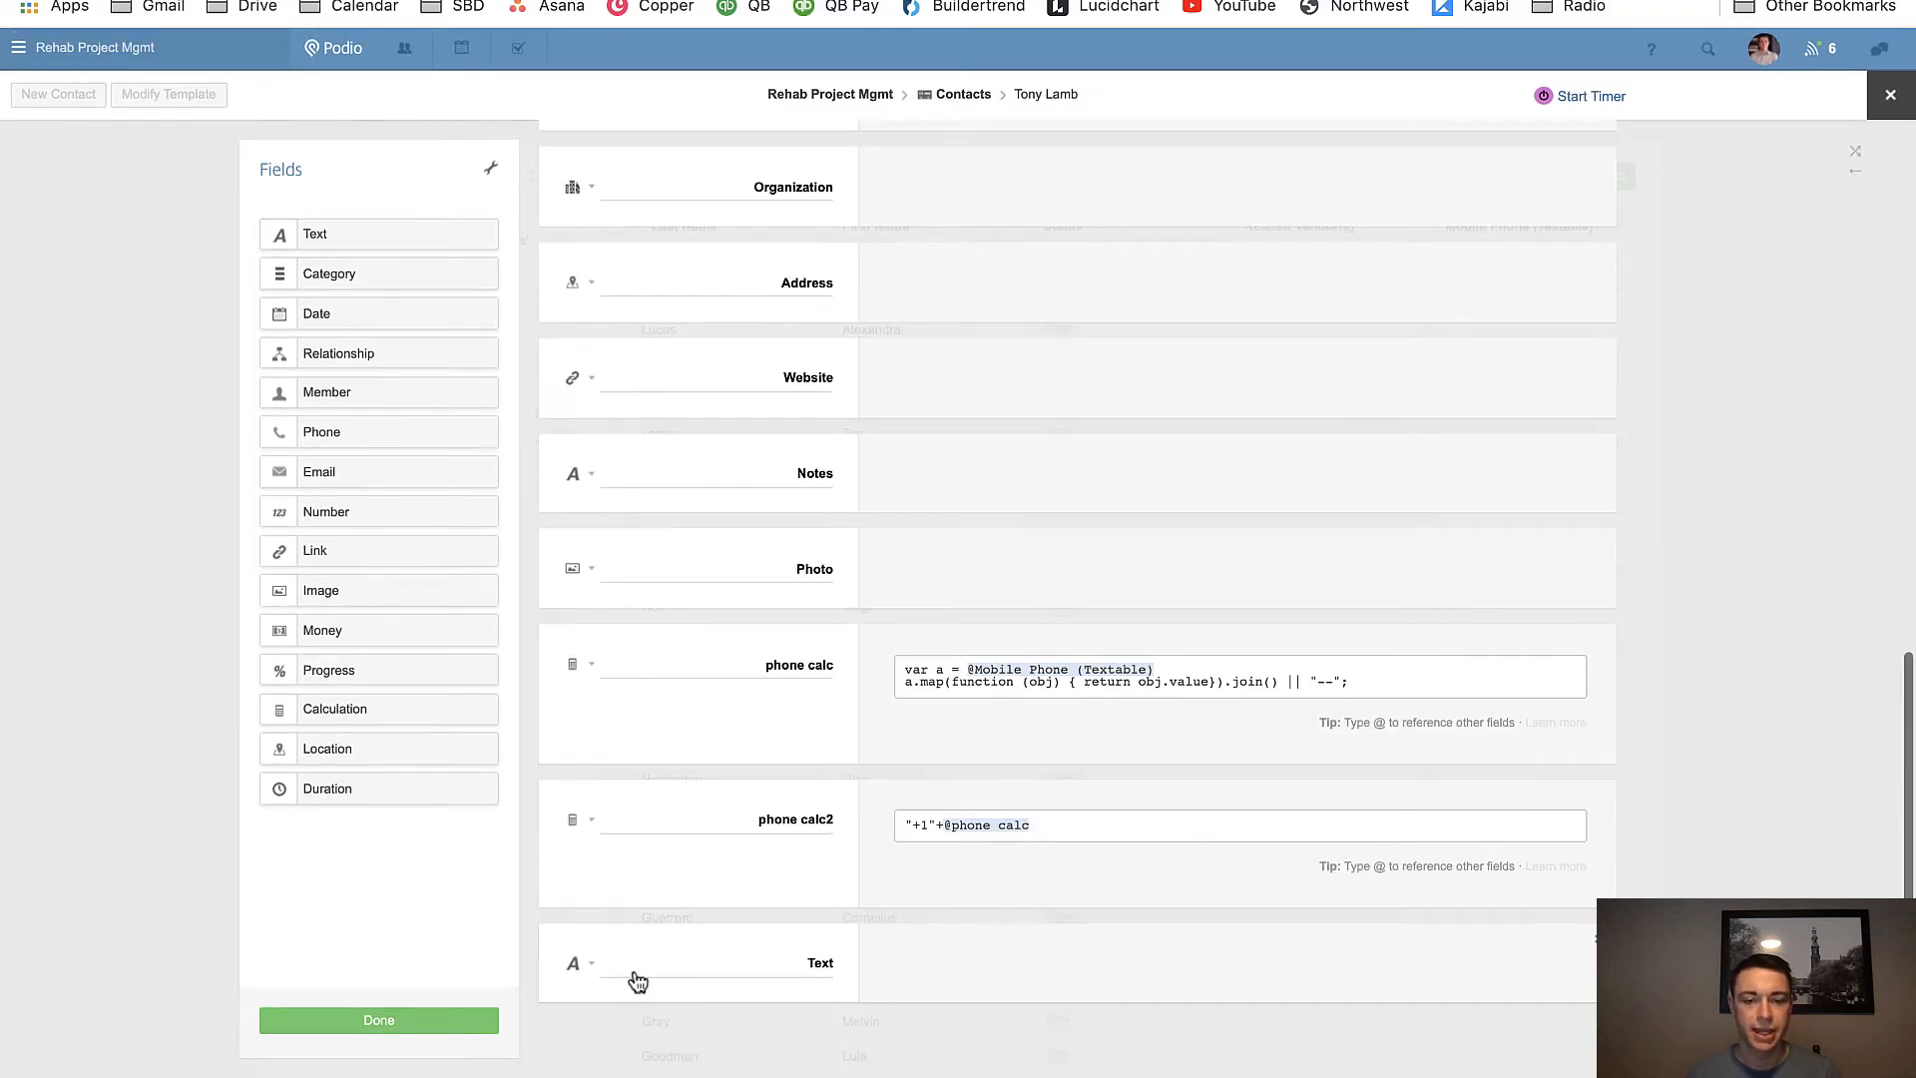
{"action": "left_click", "coordinate": [577, 964]}
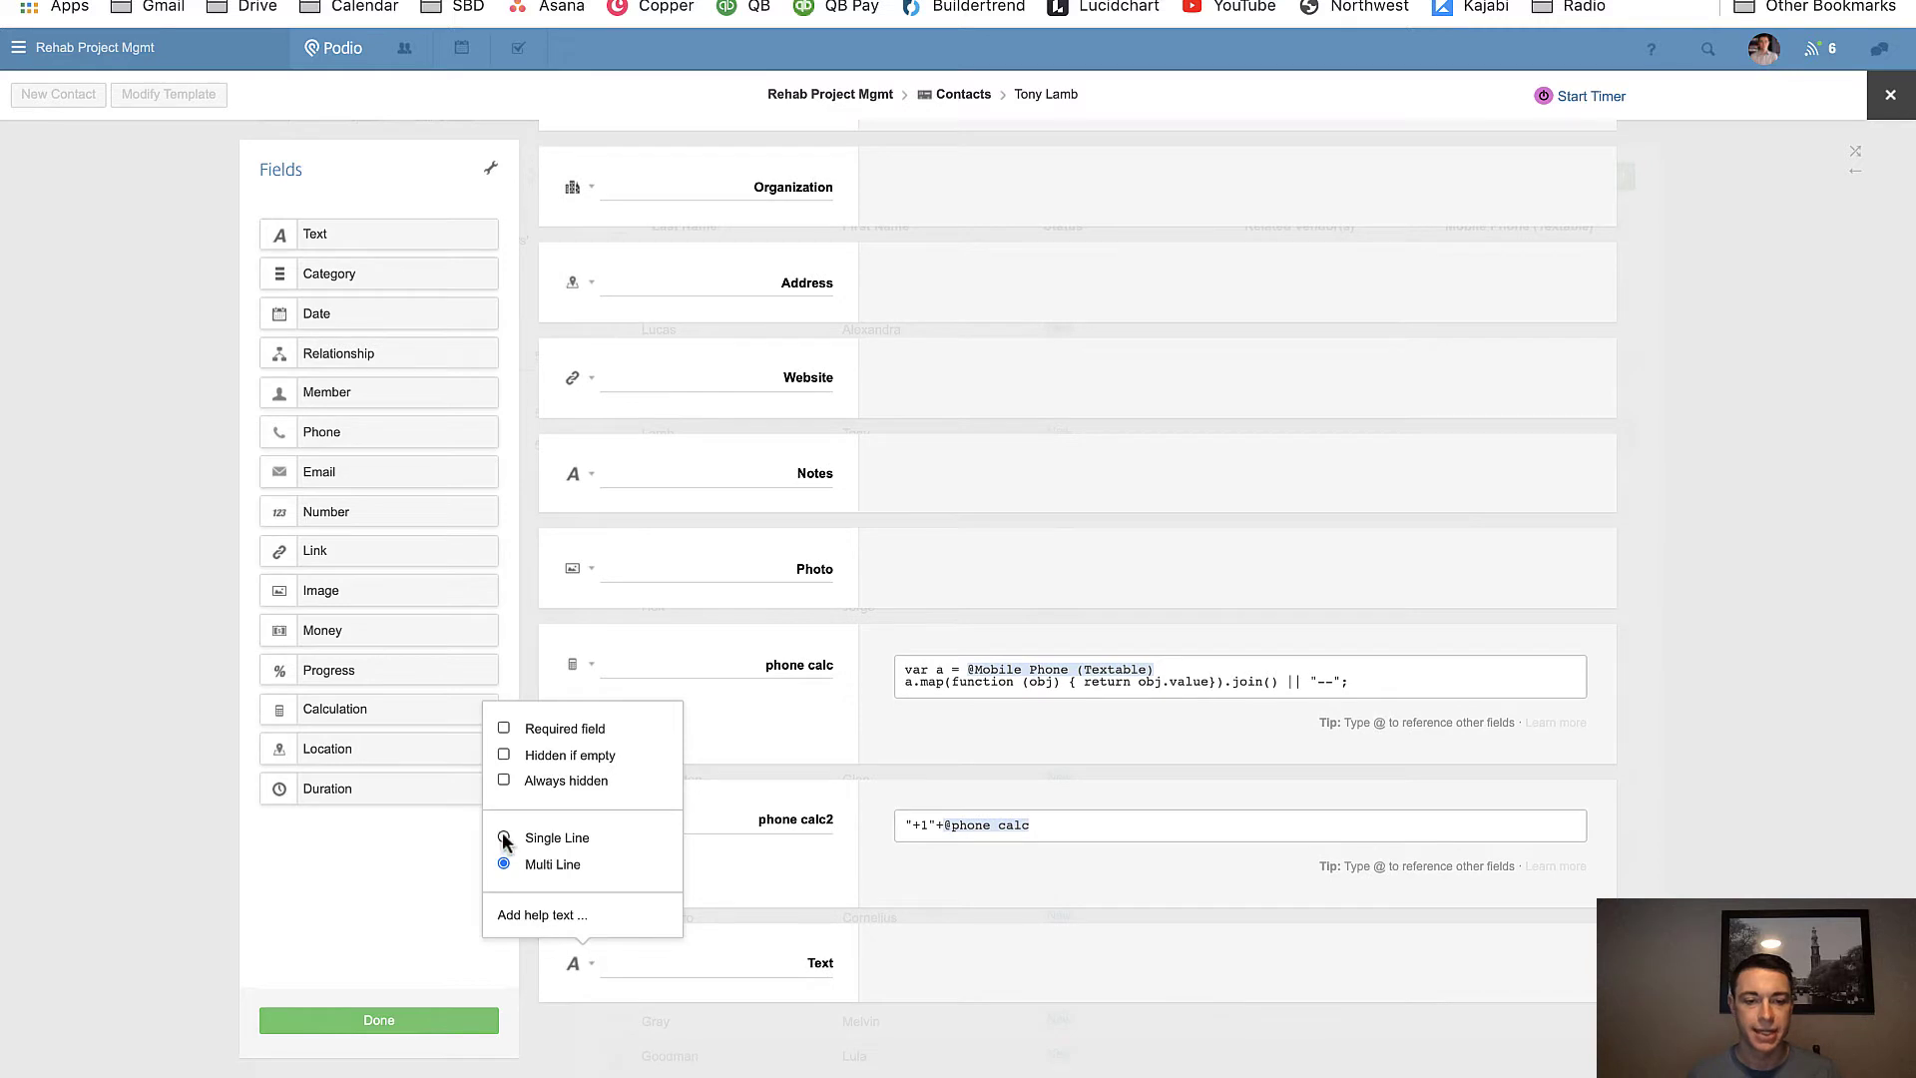
{"action": "left_click", "coordinate": [504, 781]}
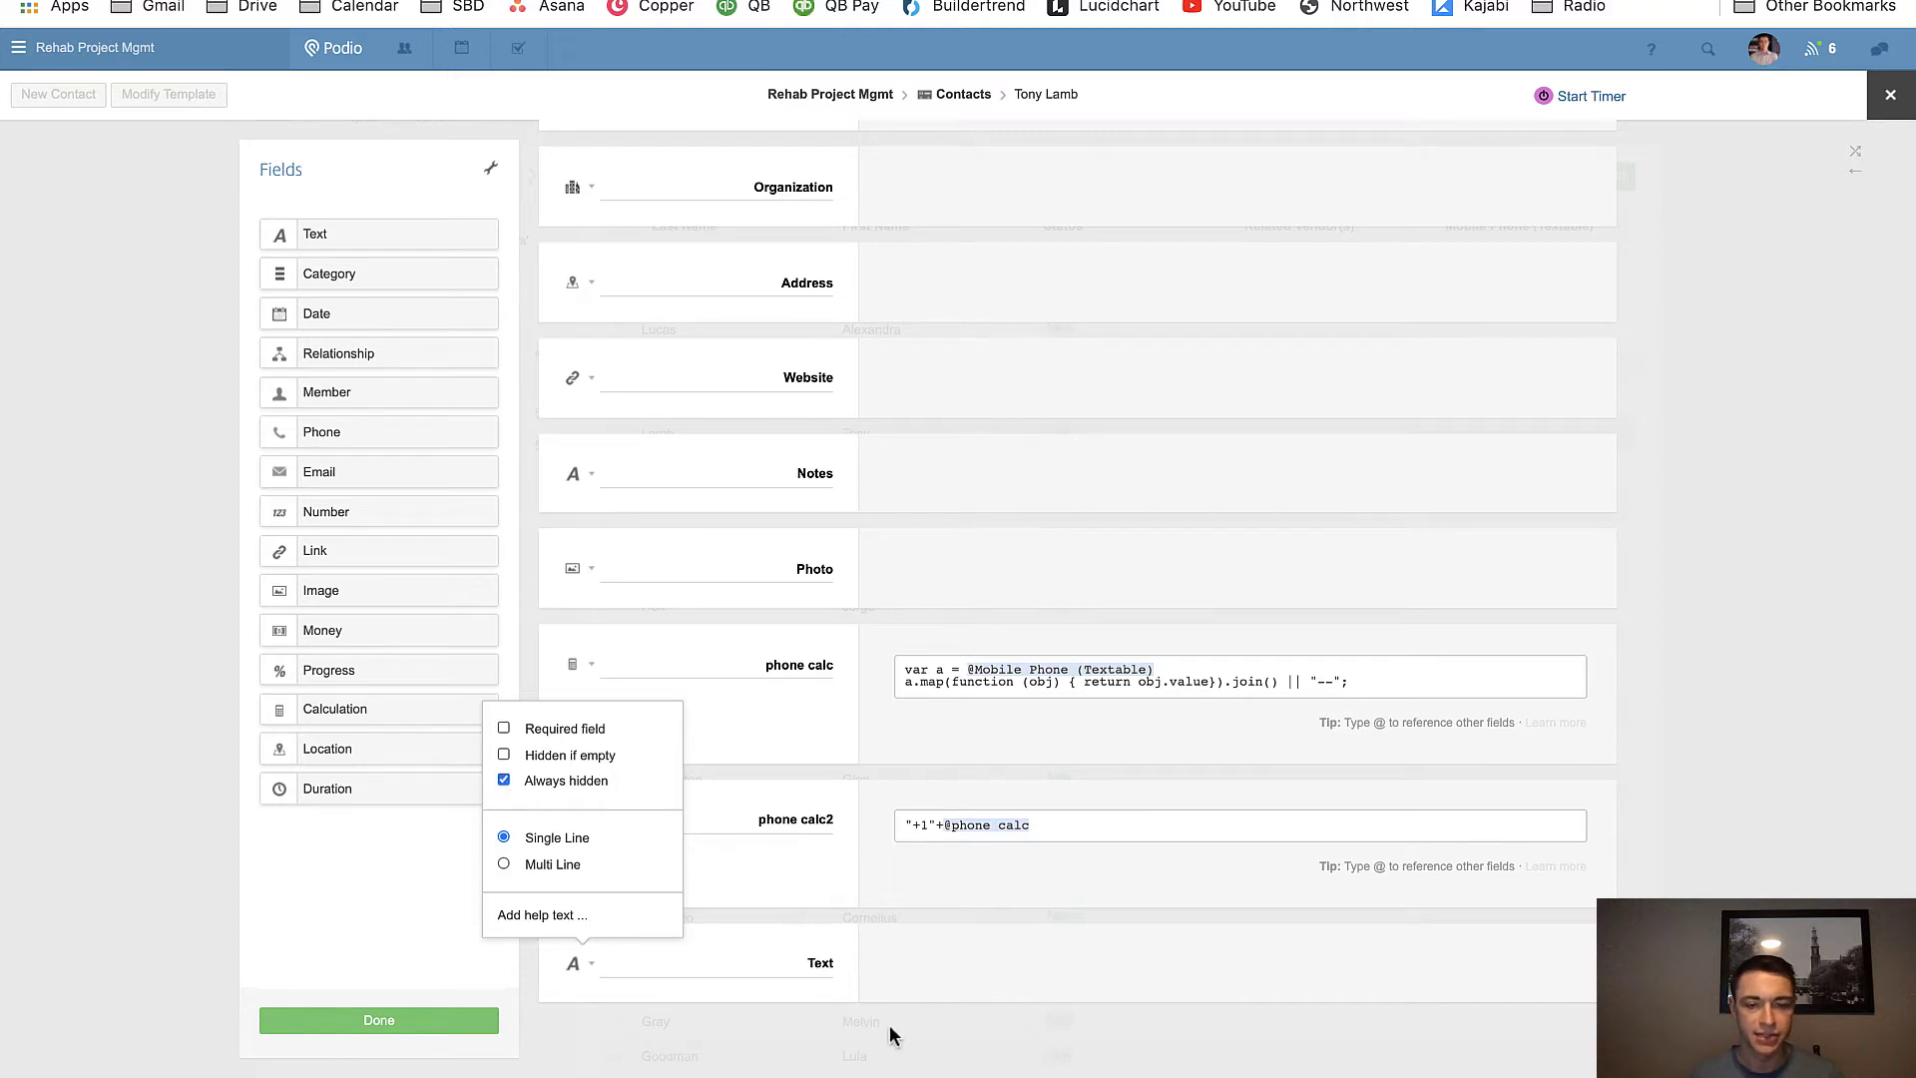
{"action": "double_click", "coordinate": [821, 960]}
{"action": "type", "text": "UNIQU E"}
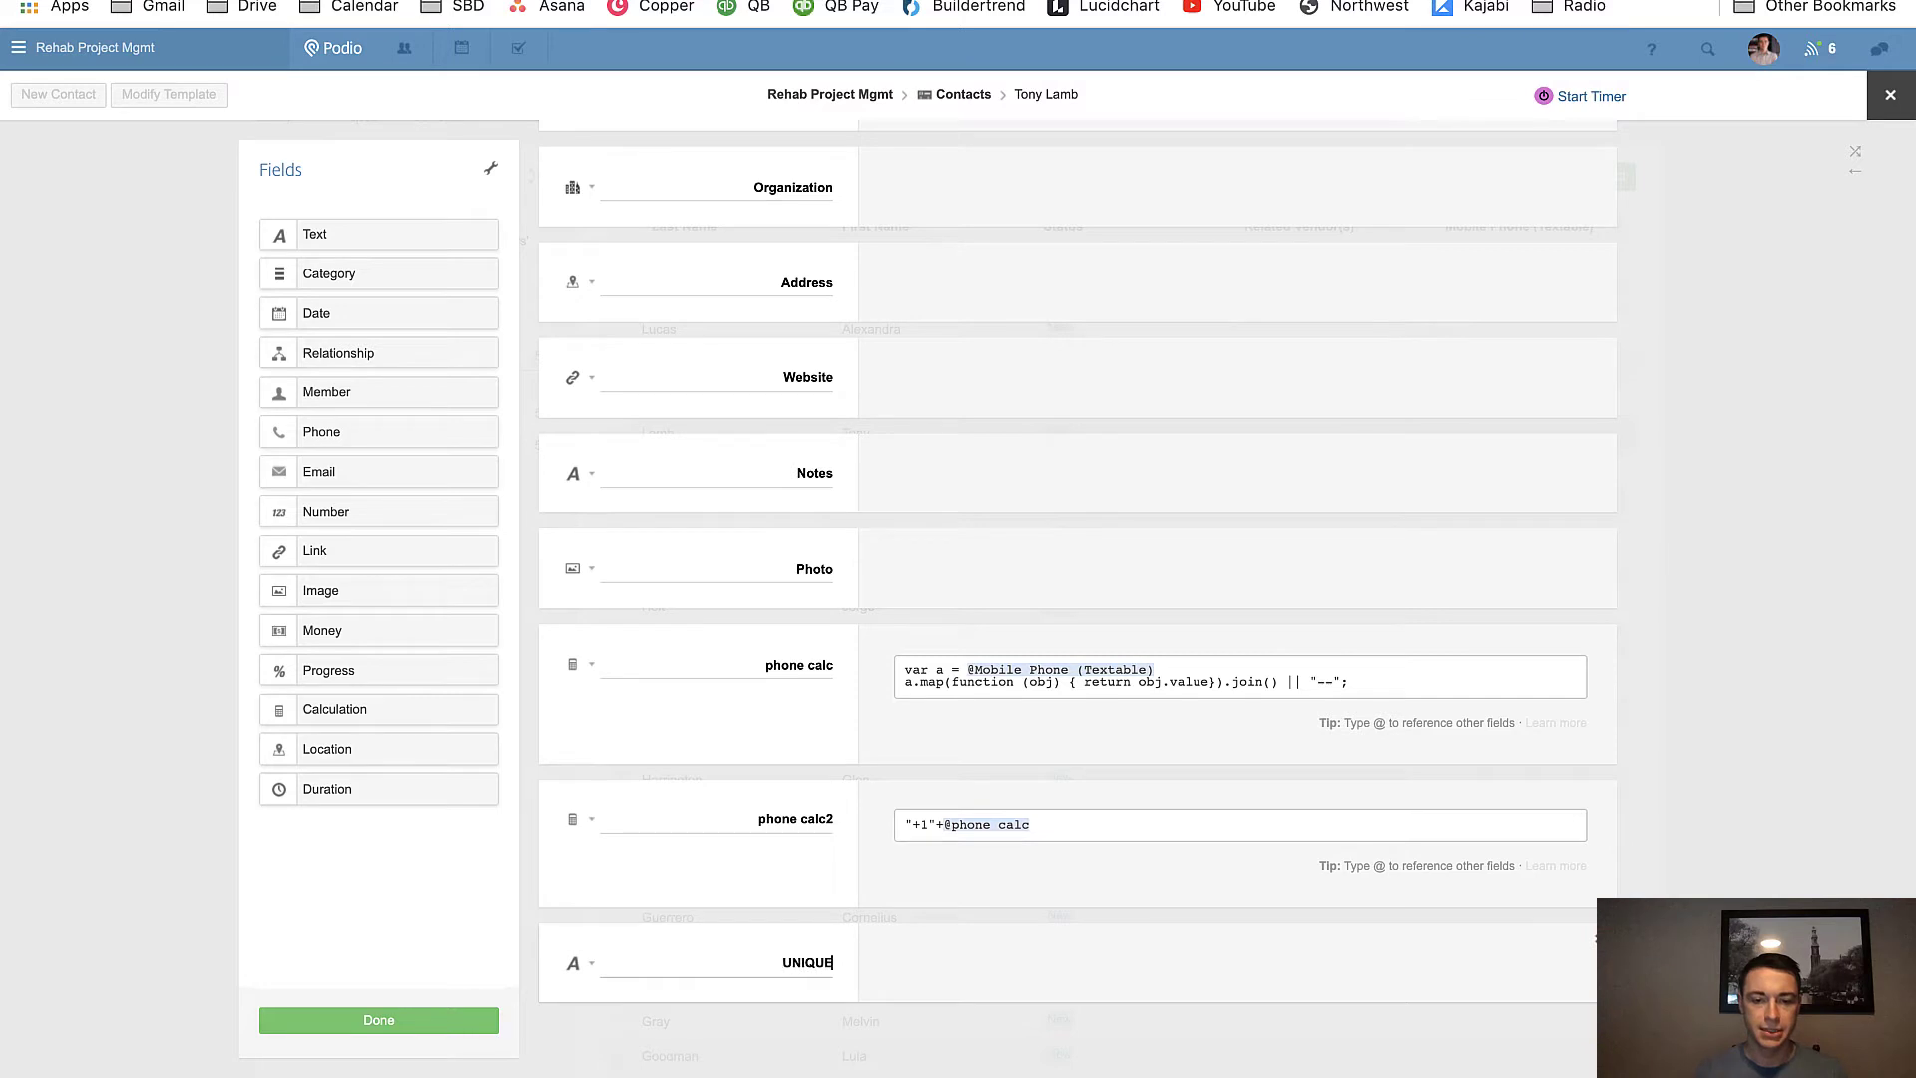
{"action": "type", "text": " ID (TXT"}
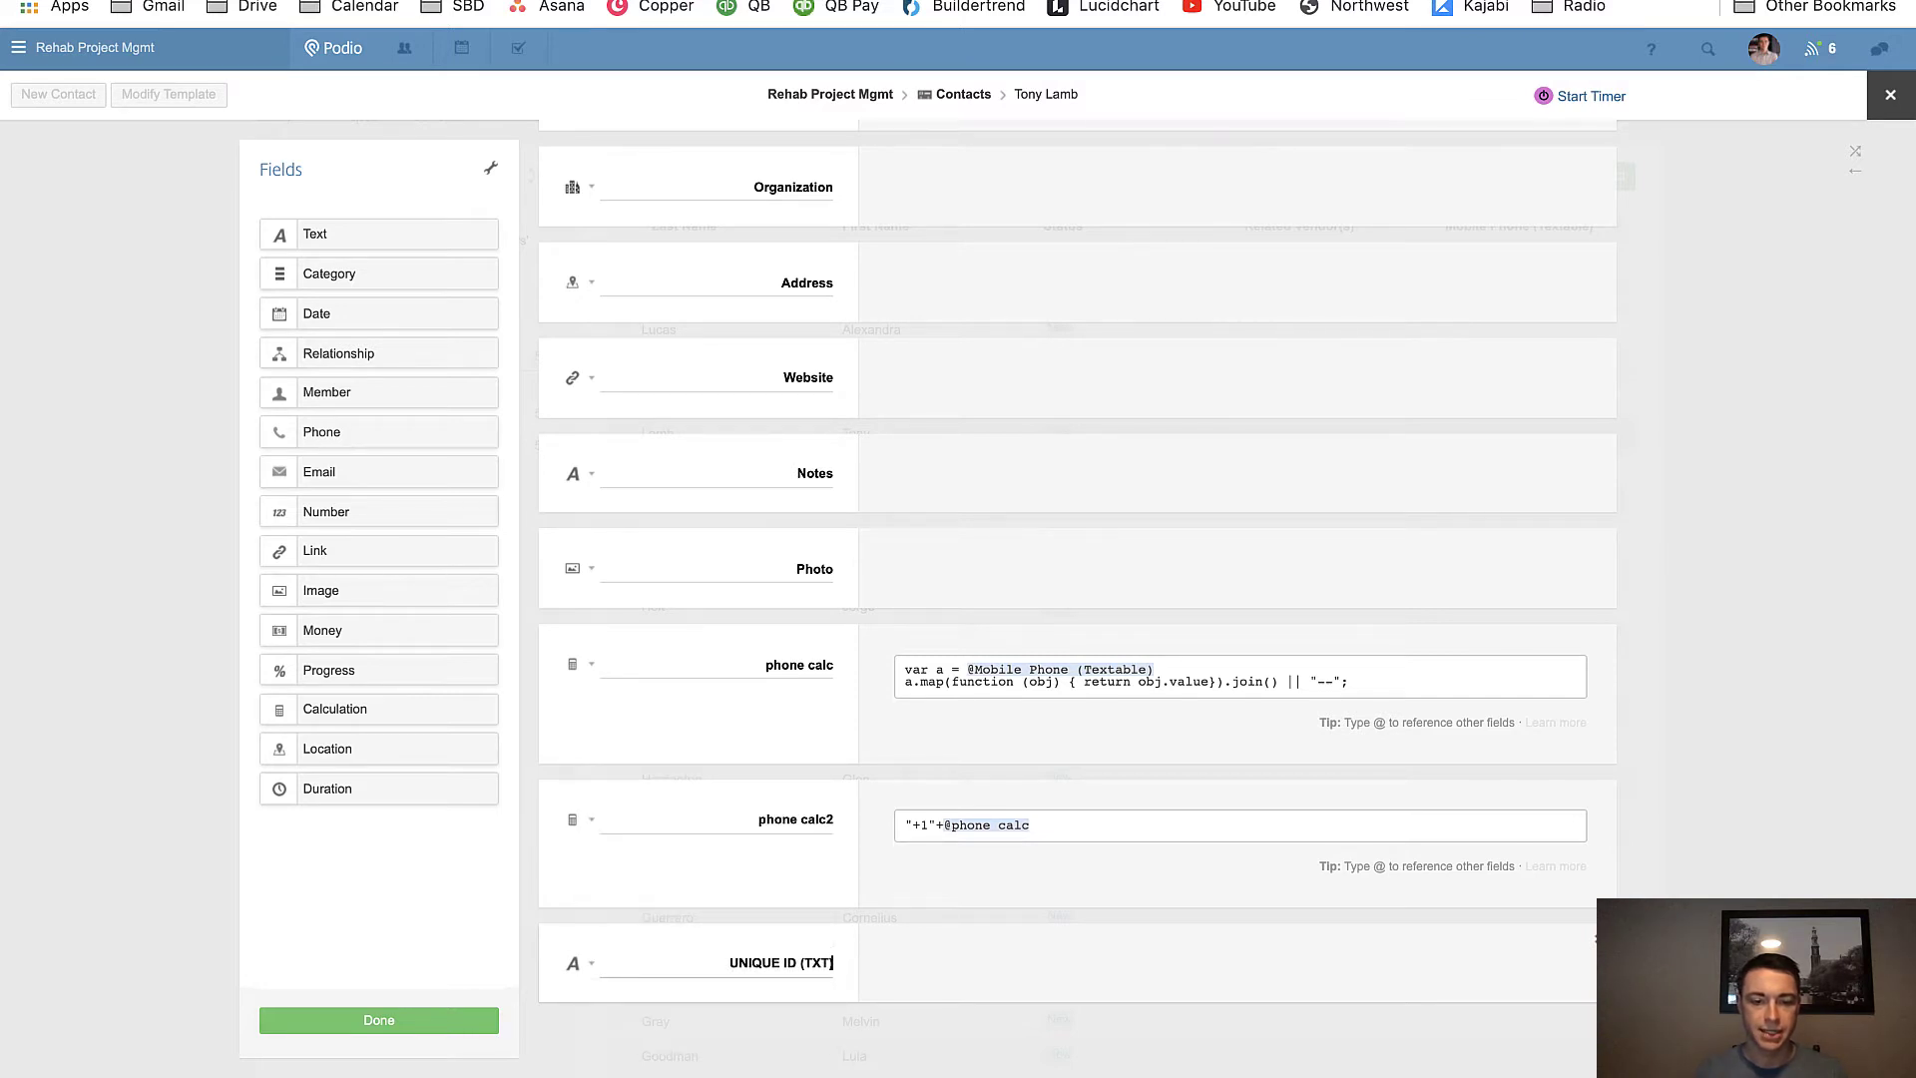
{"action": "type", "text": ")"}
{"action": "left_click", "coordinate": [429, 1023]}
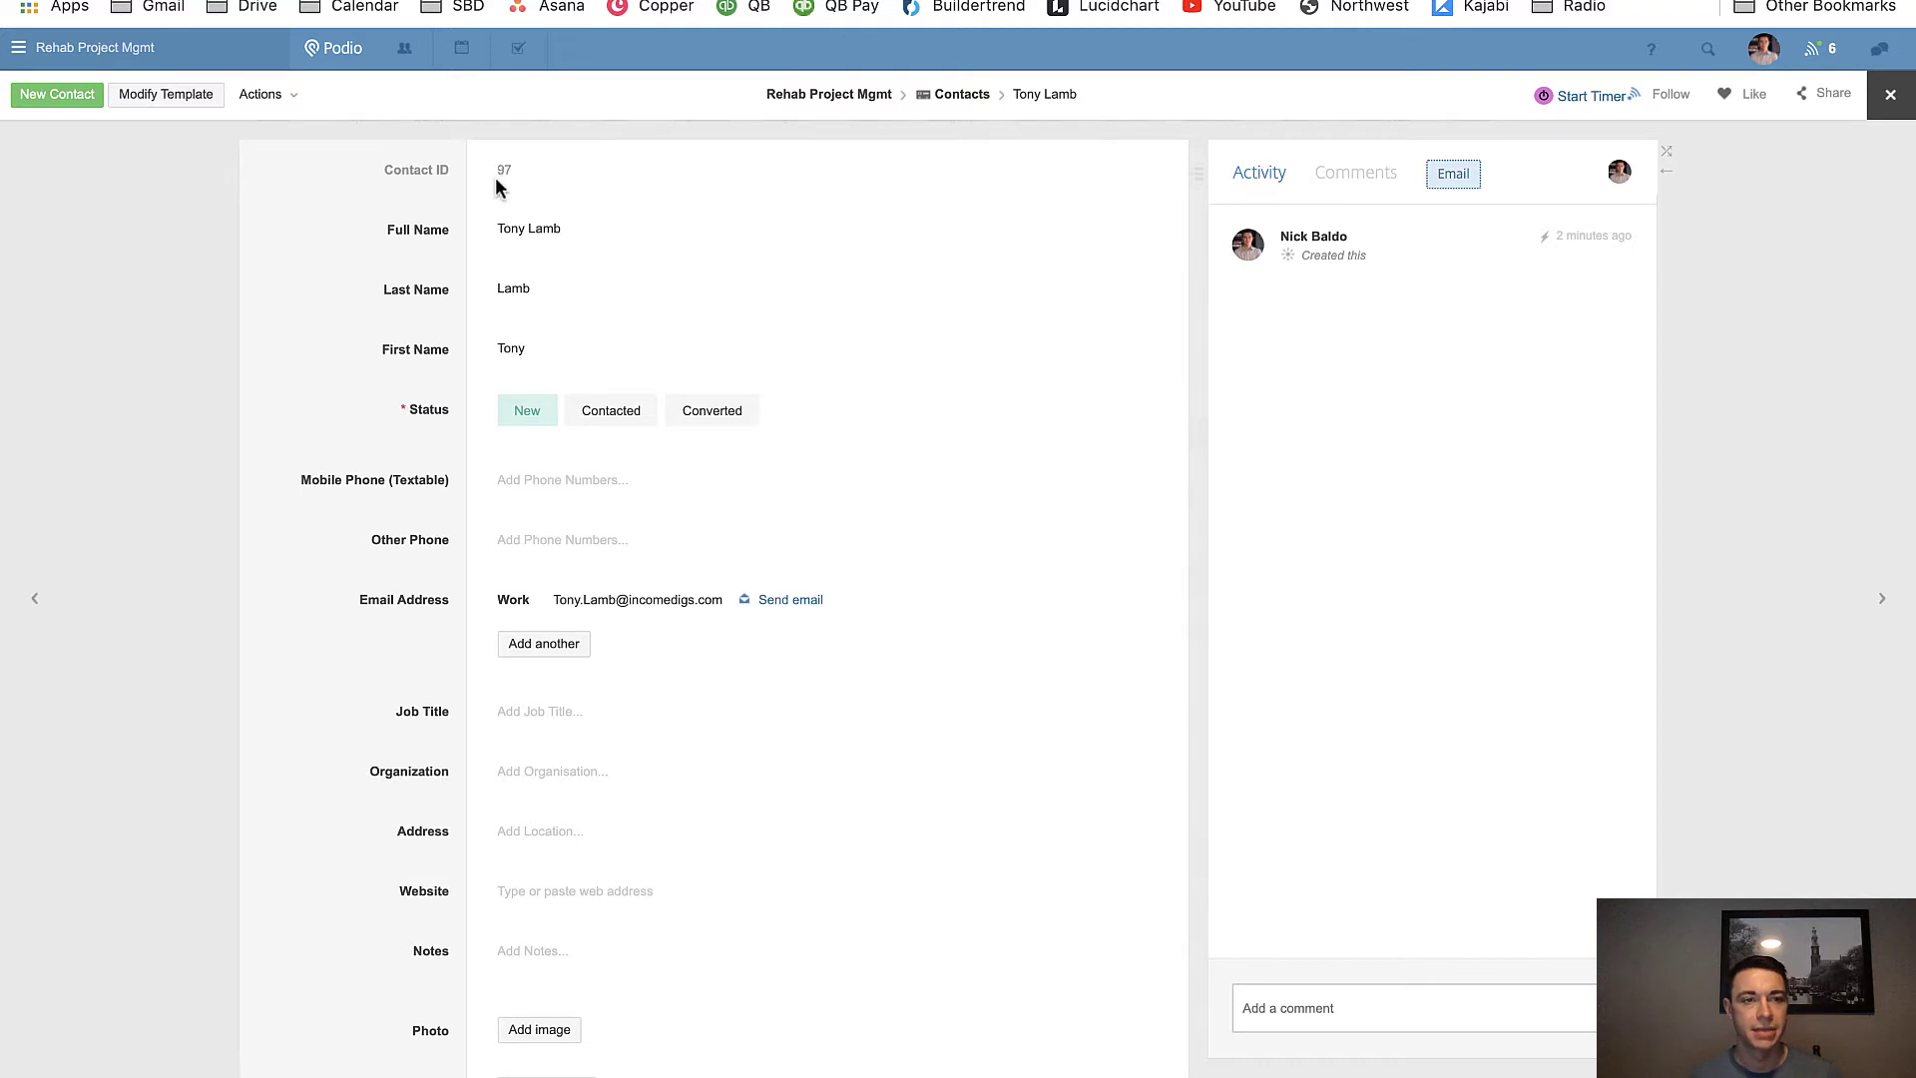
{"action": "left_click", "coordinate": [184, 218]}
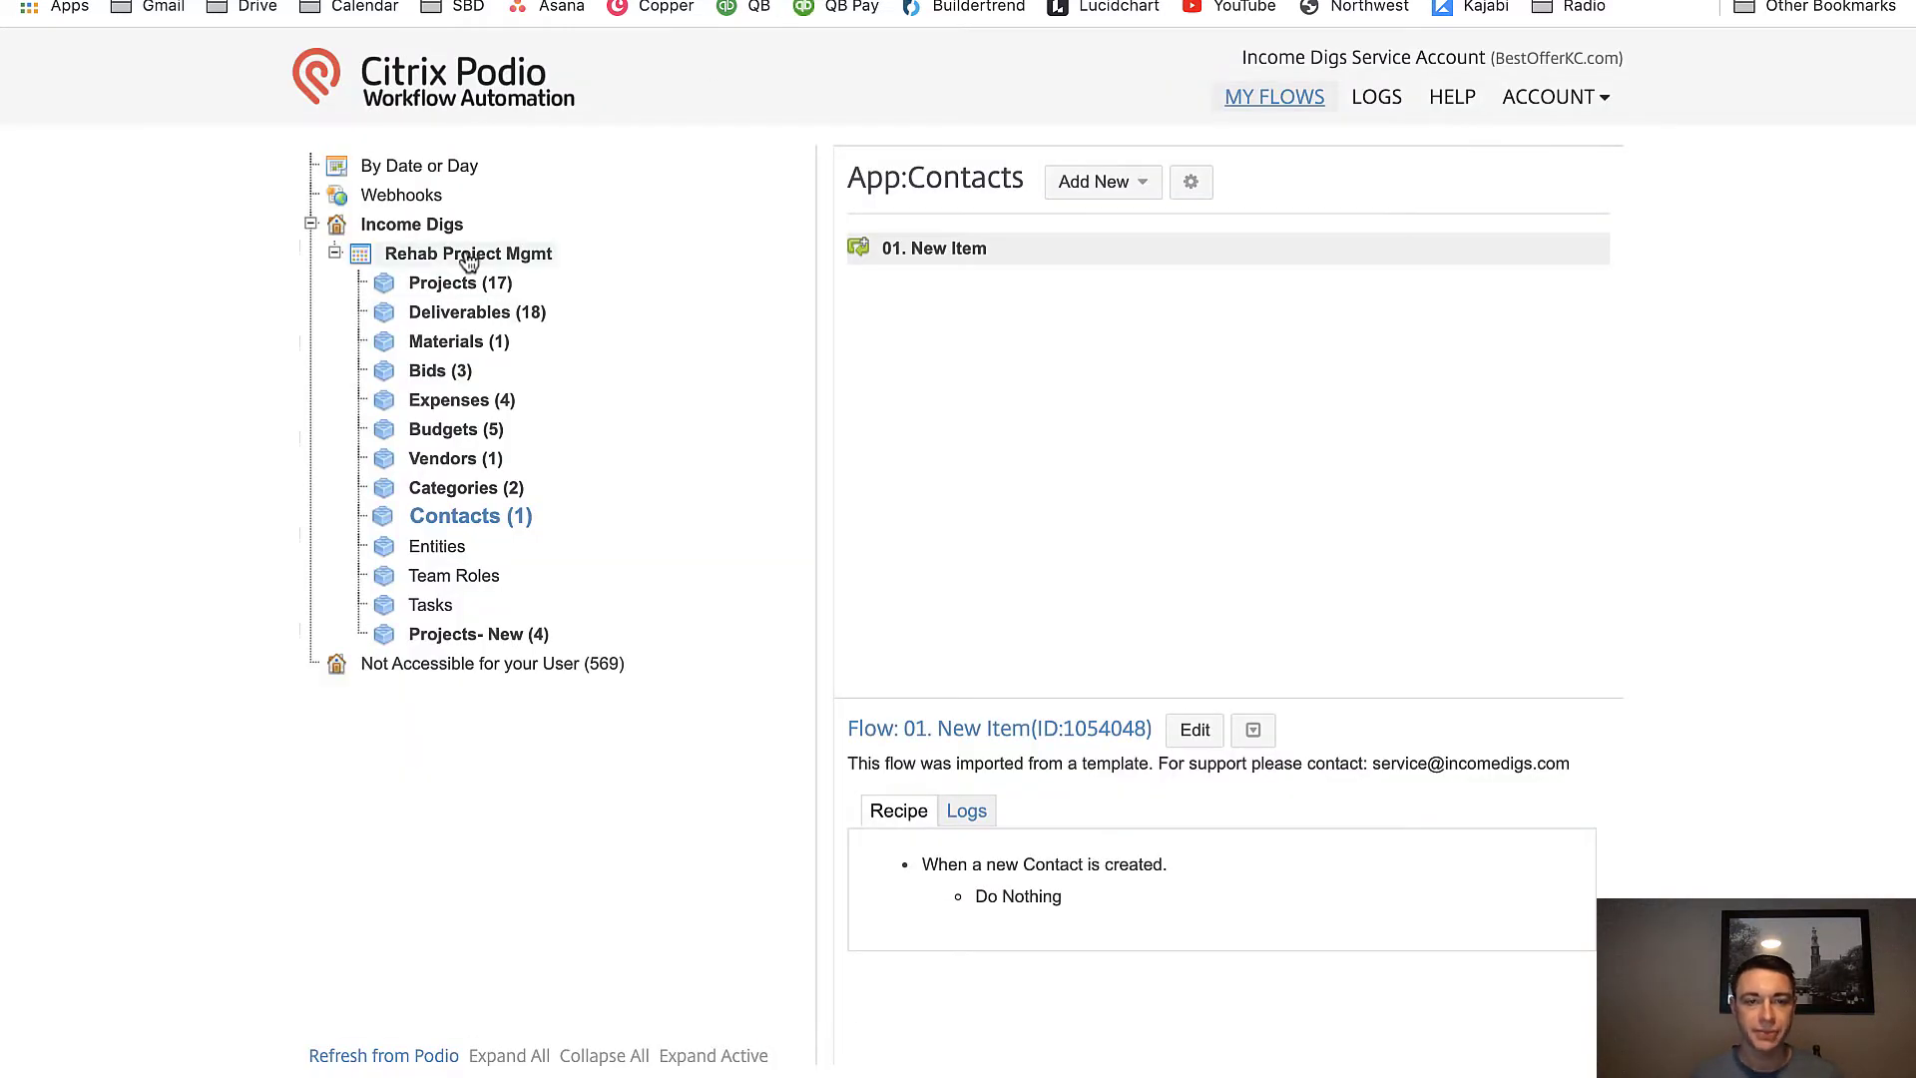
Refresh Rehab Project Mgmt and inspect the Contacts app's 01. New Item flow in the editor.
{"action": "left_click", "coordinate": [464, 255]}
{"action": "left_click", "coordinate": [1208, 549]}
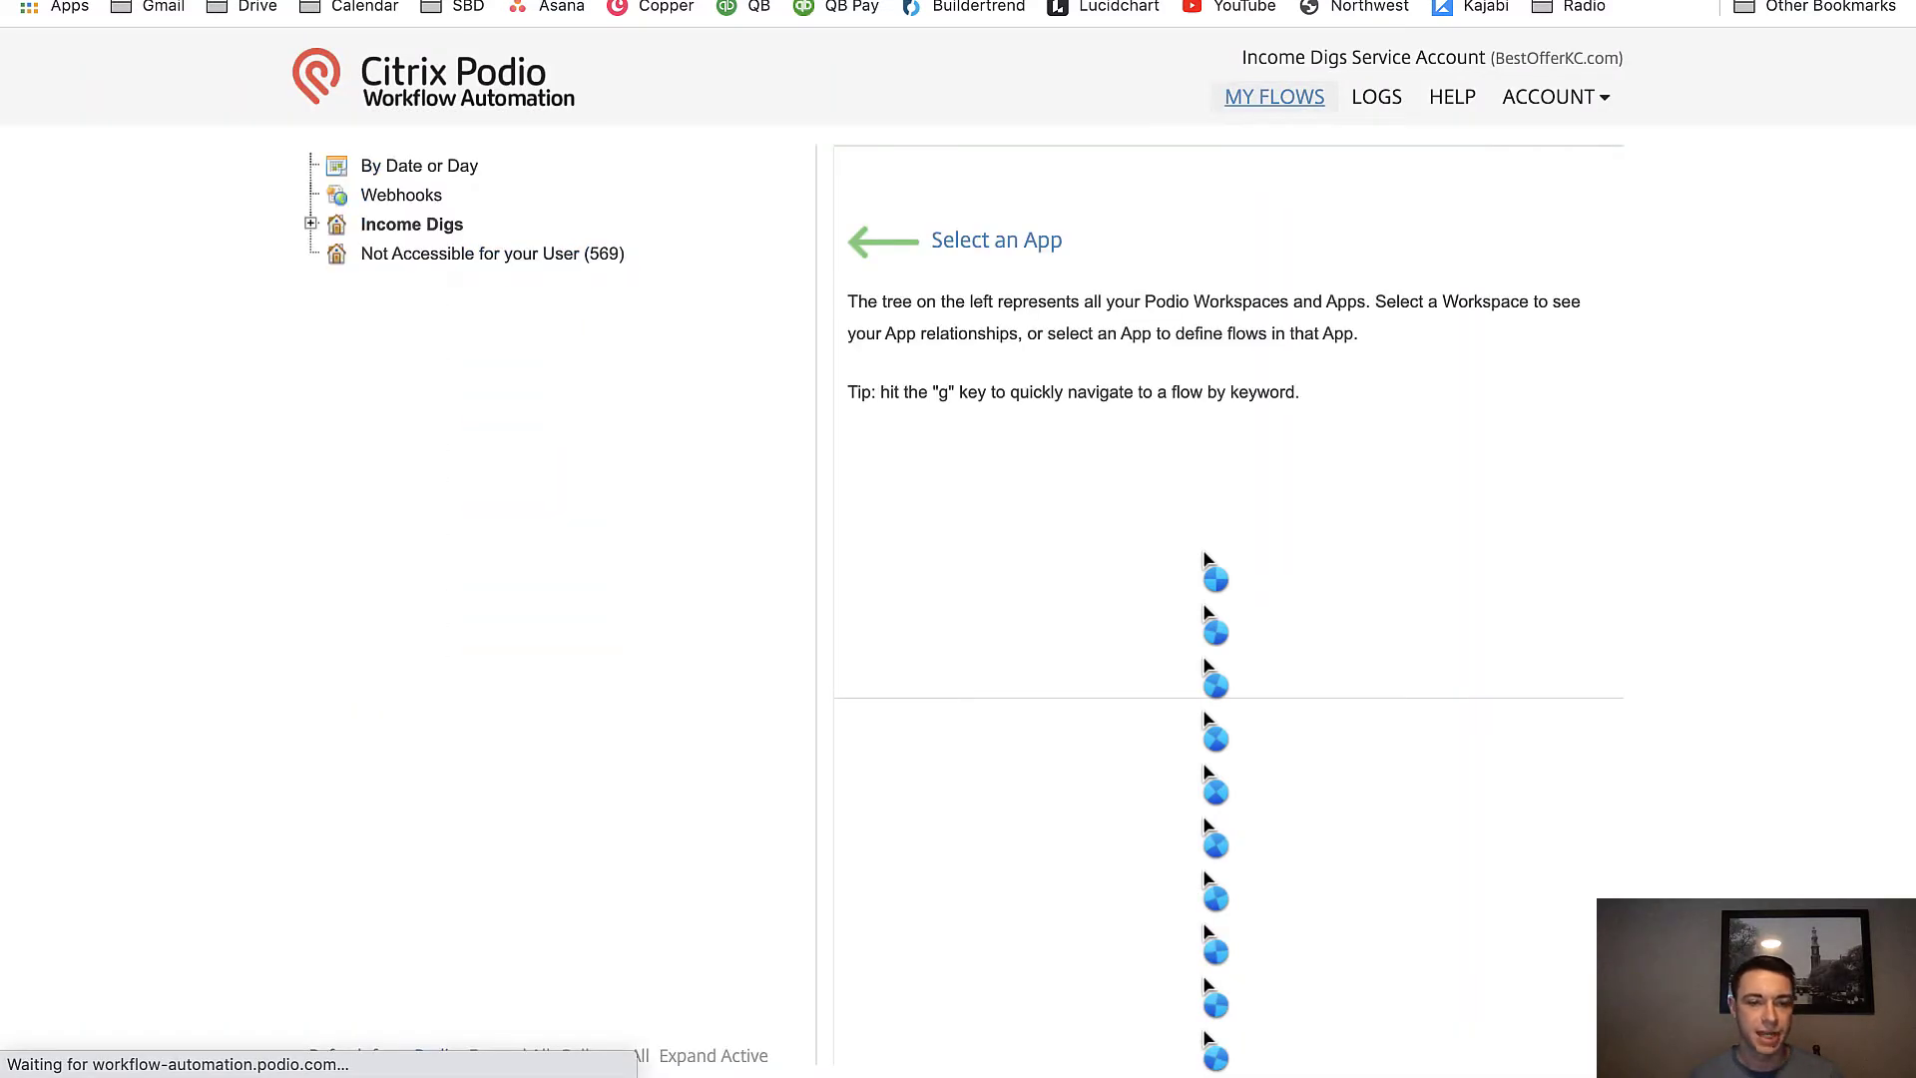
{"action": "left_click", "coordinate": [309, 224]}
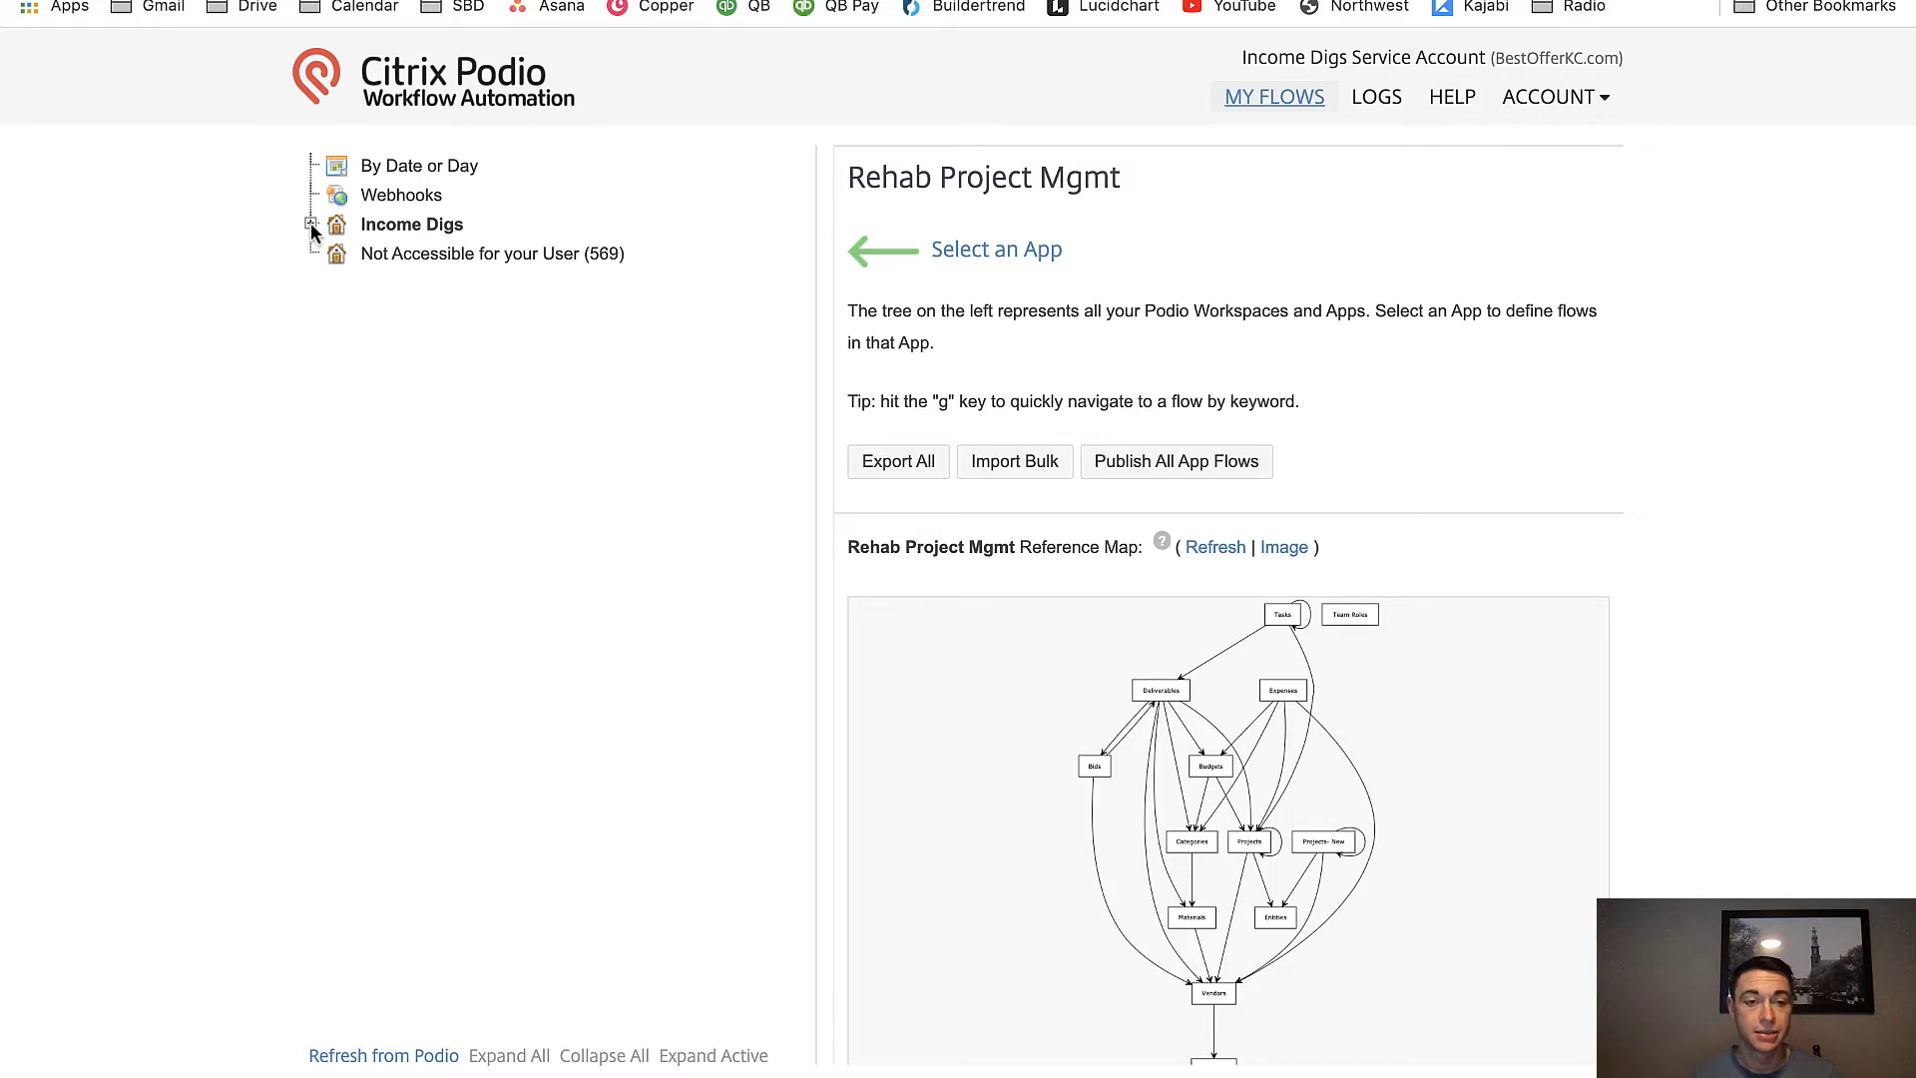
{"action": "left_click", "coordinate": [311, 224]}
{"action": "left_click", "coordinate": [446, 518]}
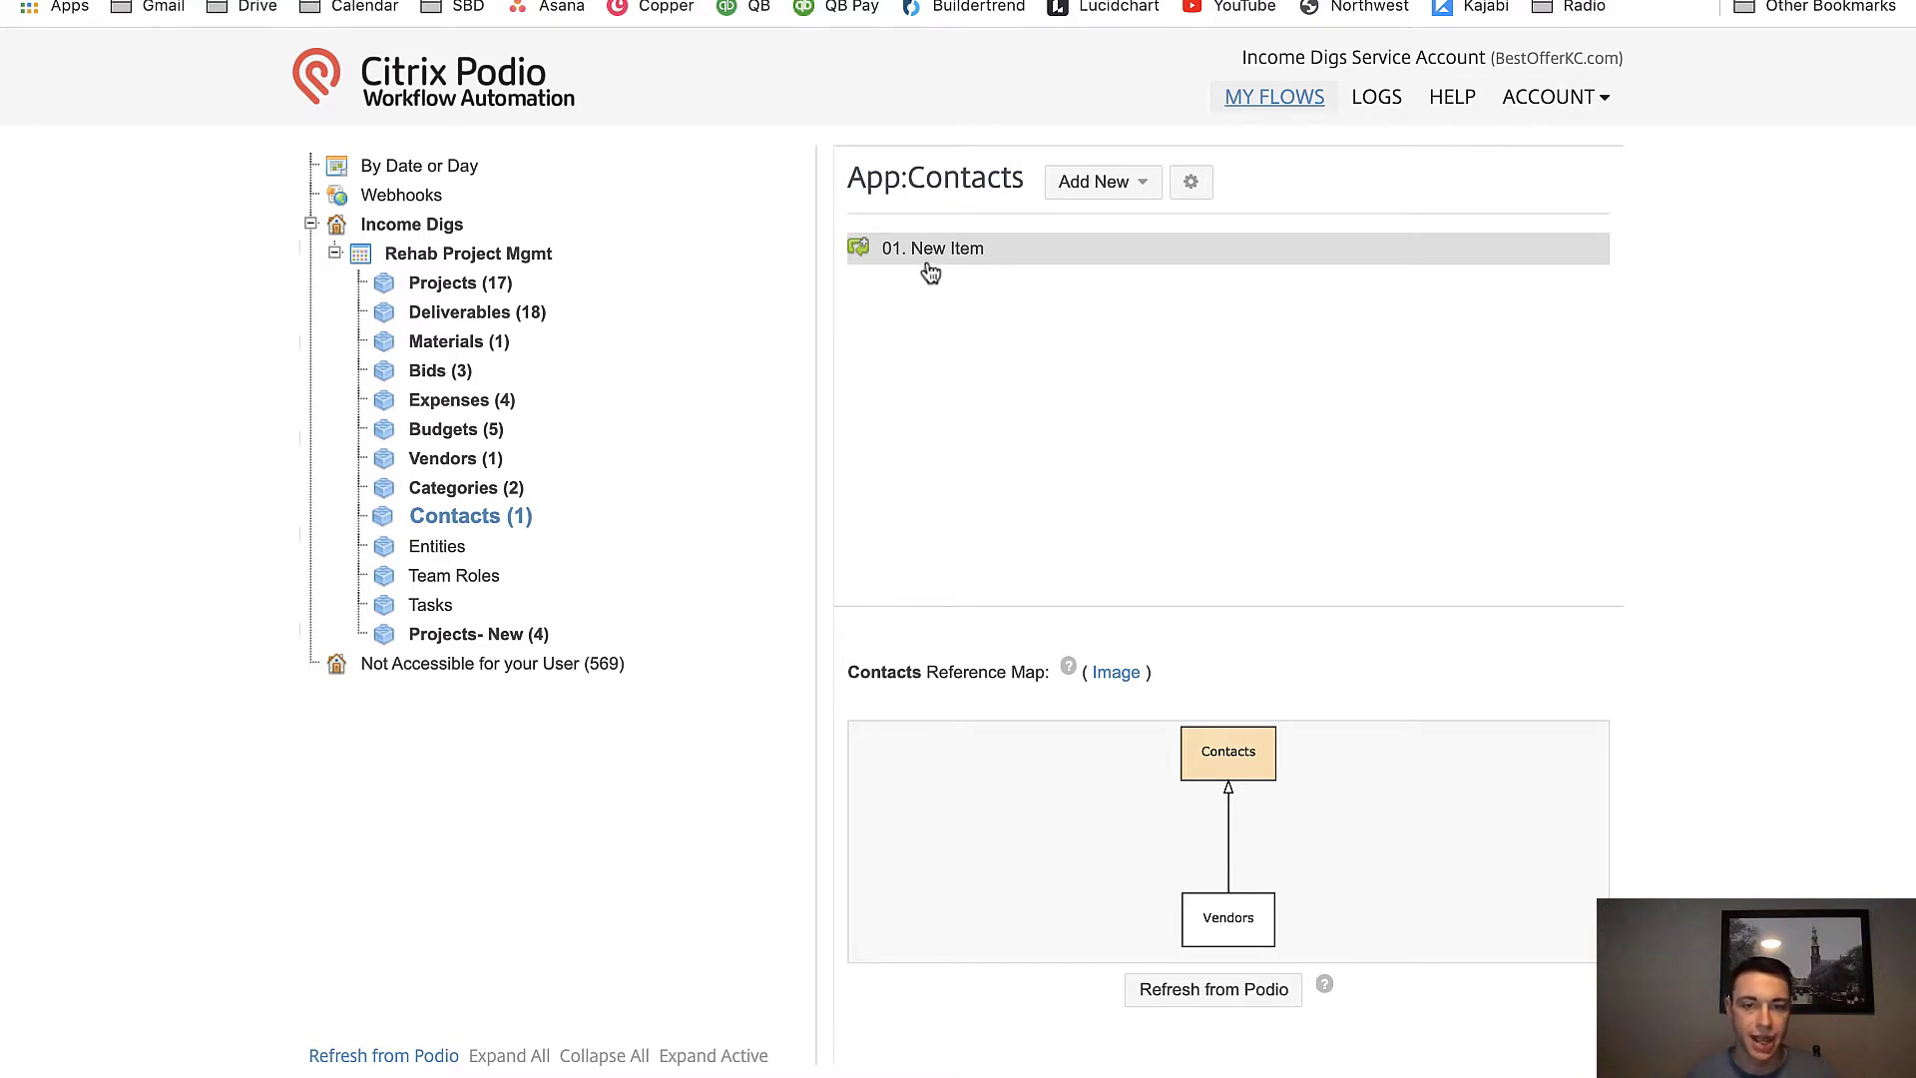
{"action": "left_click", "coordinate": [941, 265]}
{"action": "left_click", "coordinate": [1188, 733]}
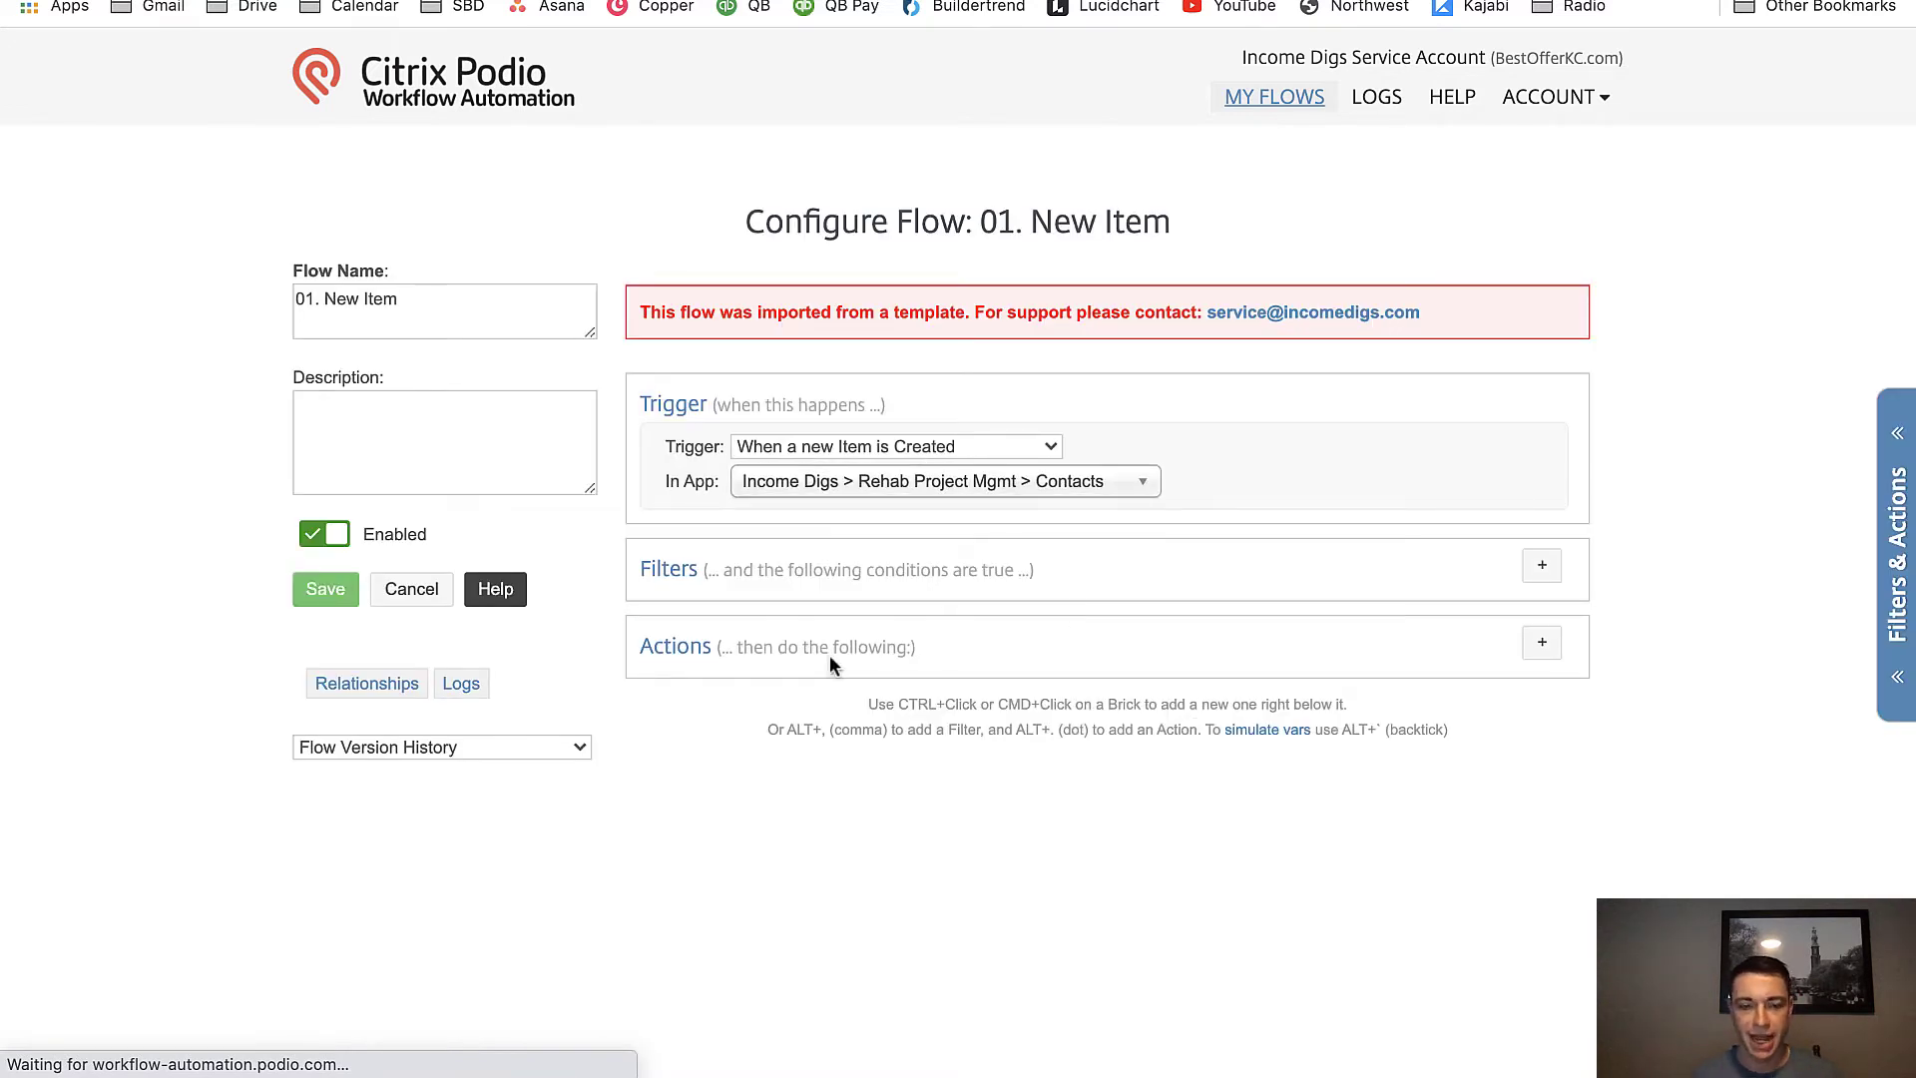
{"action": "left_click", "coordinate": [404, 599]}
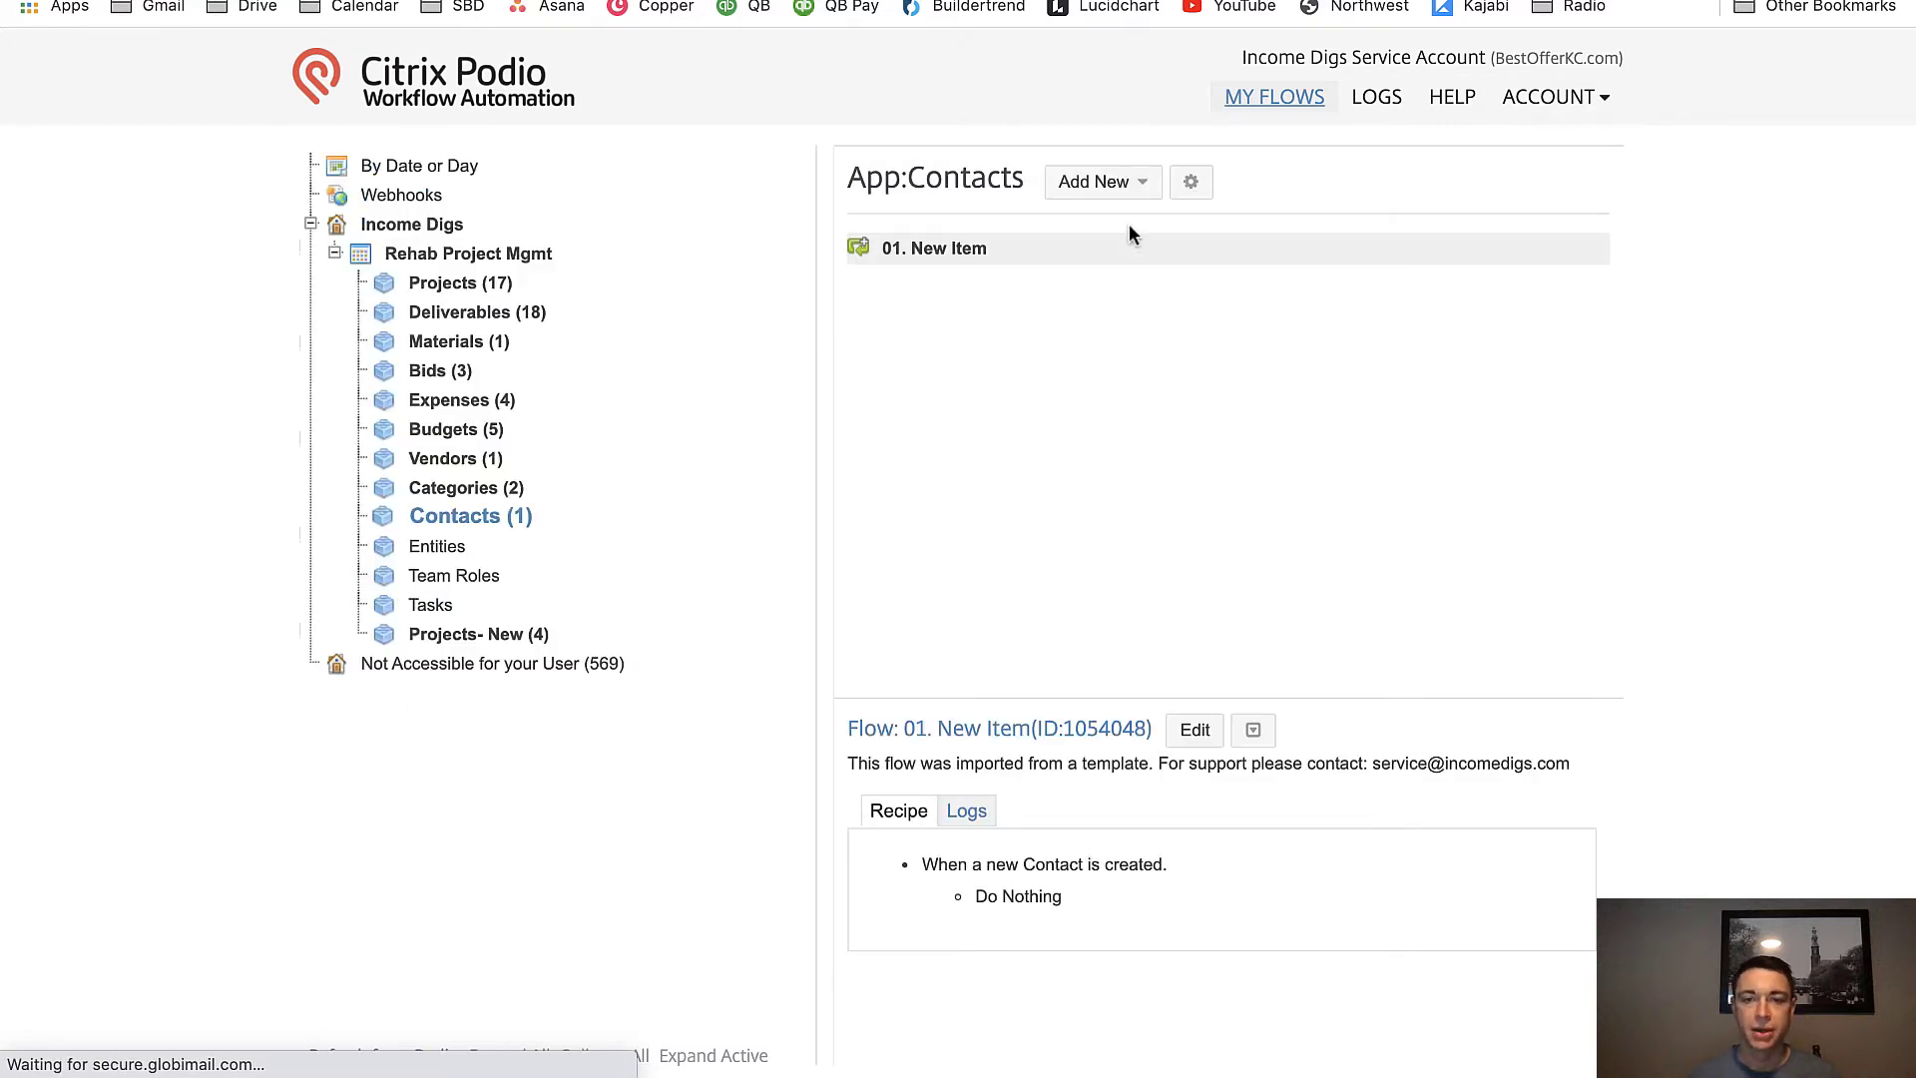
Create a new manually triggered Contacts flow named 01A. POPULATE UNIQUE ID (TXT).
{"action": "left_click", "coordinate": [1108, 183]}
{"action": "left_click", "coordinate": [1113, 240]}
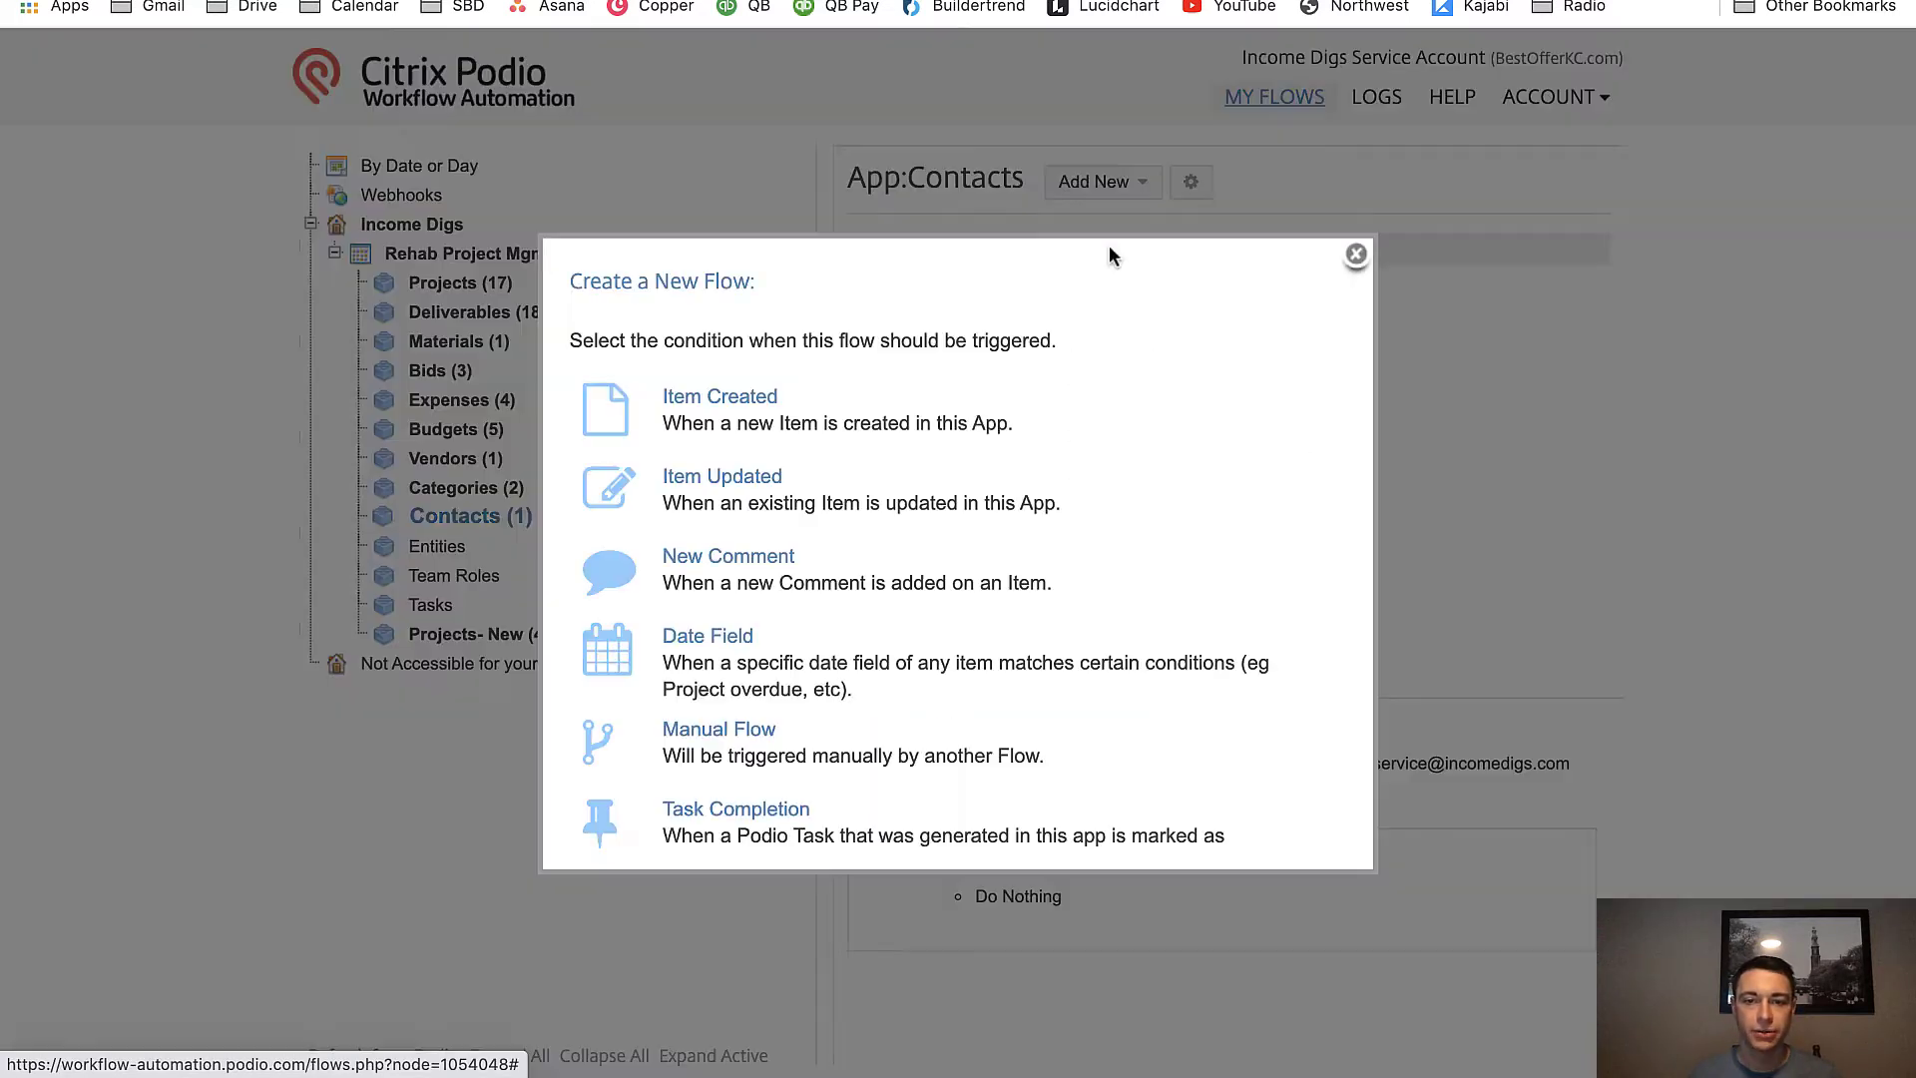
{"action": "left_click", "coordinate": [710, 736]}
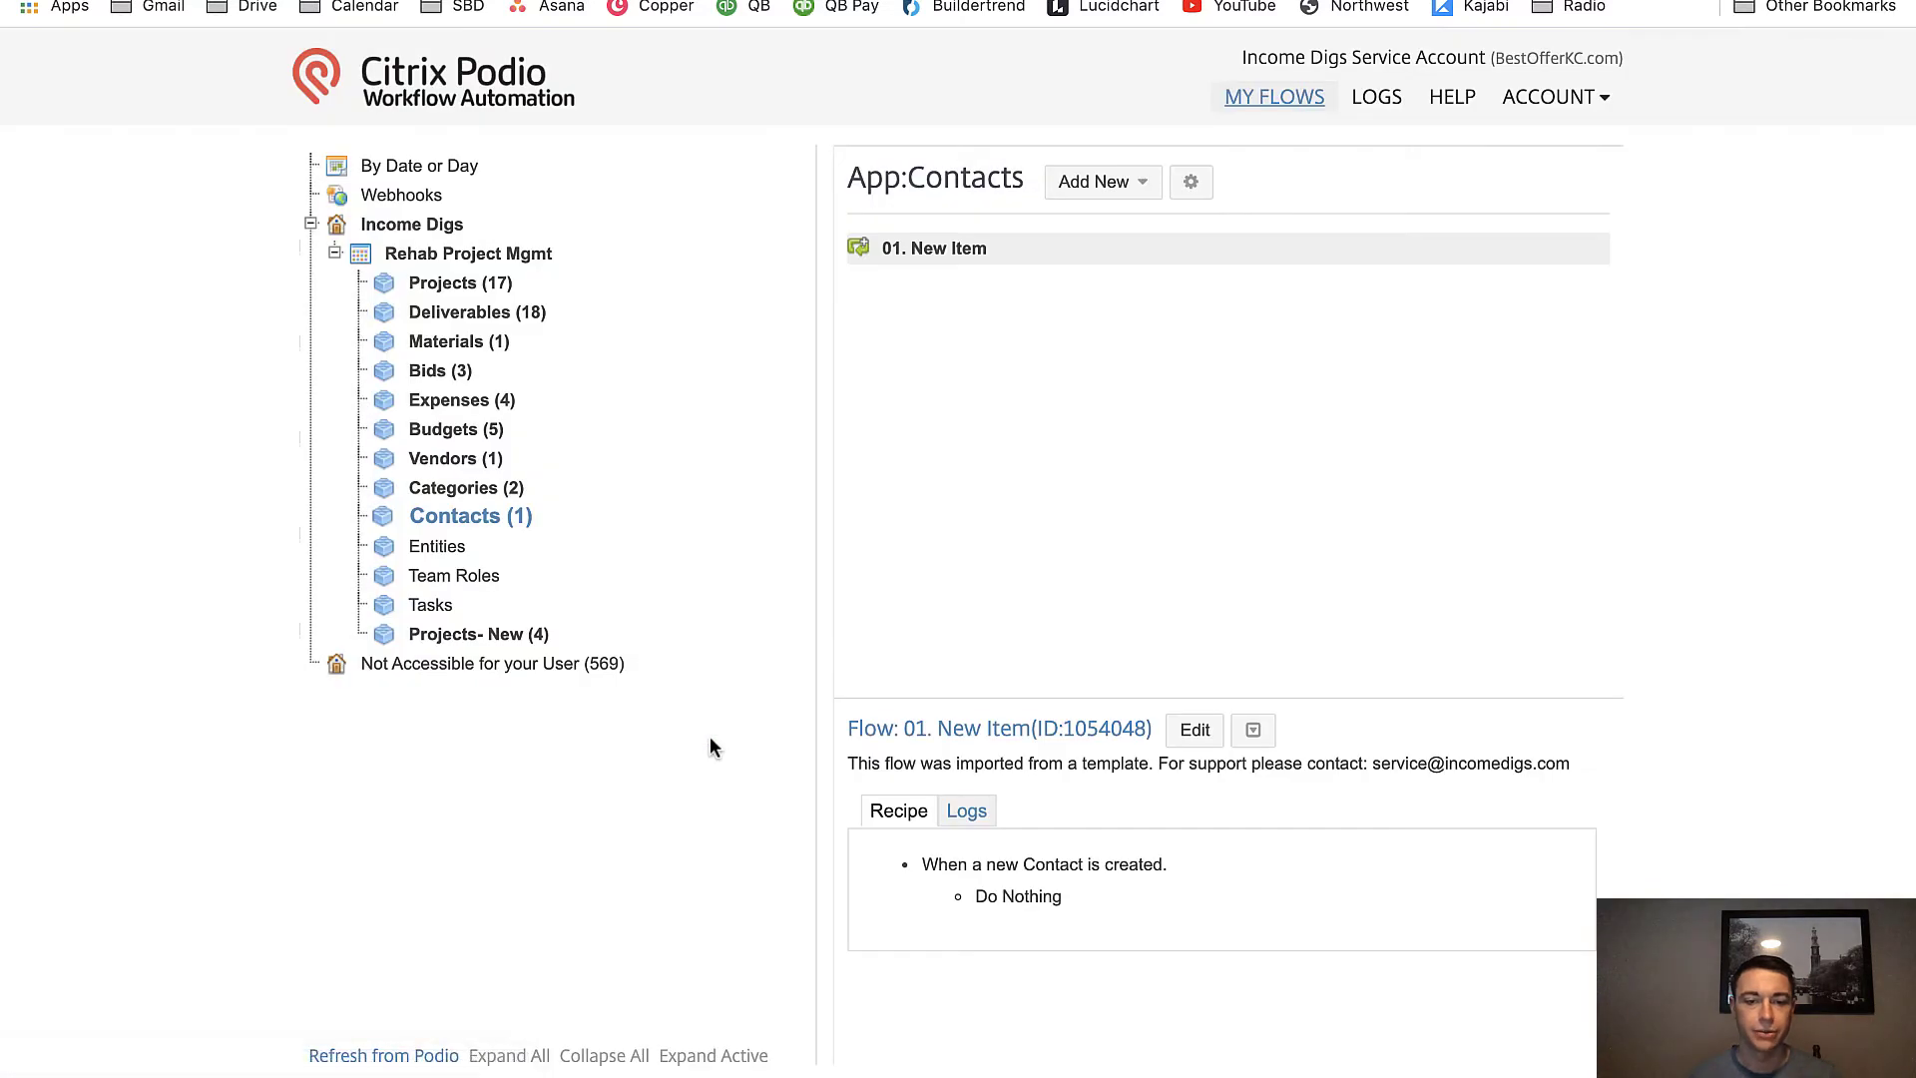
{"action": "left_click", "coordinate": [461, 320]}
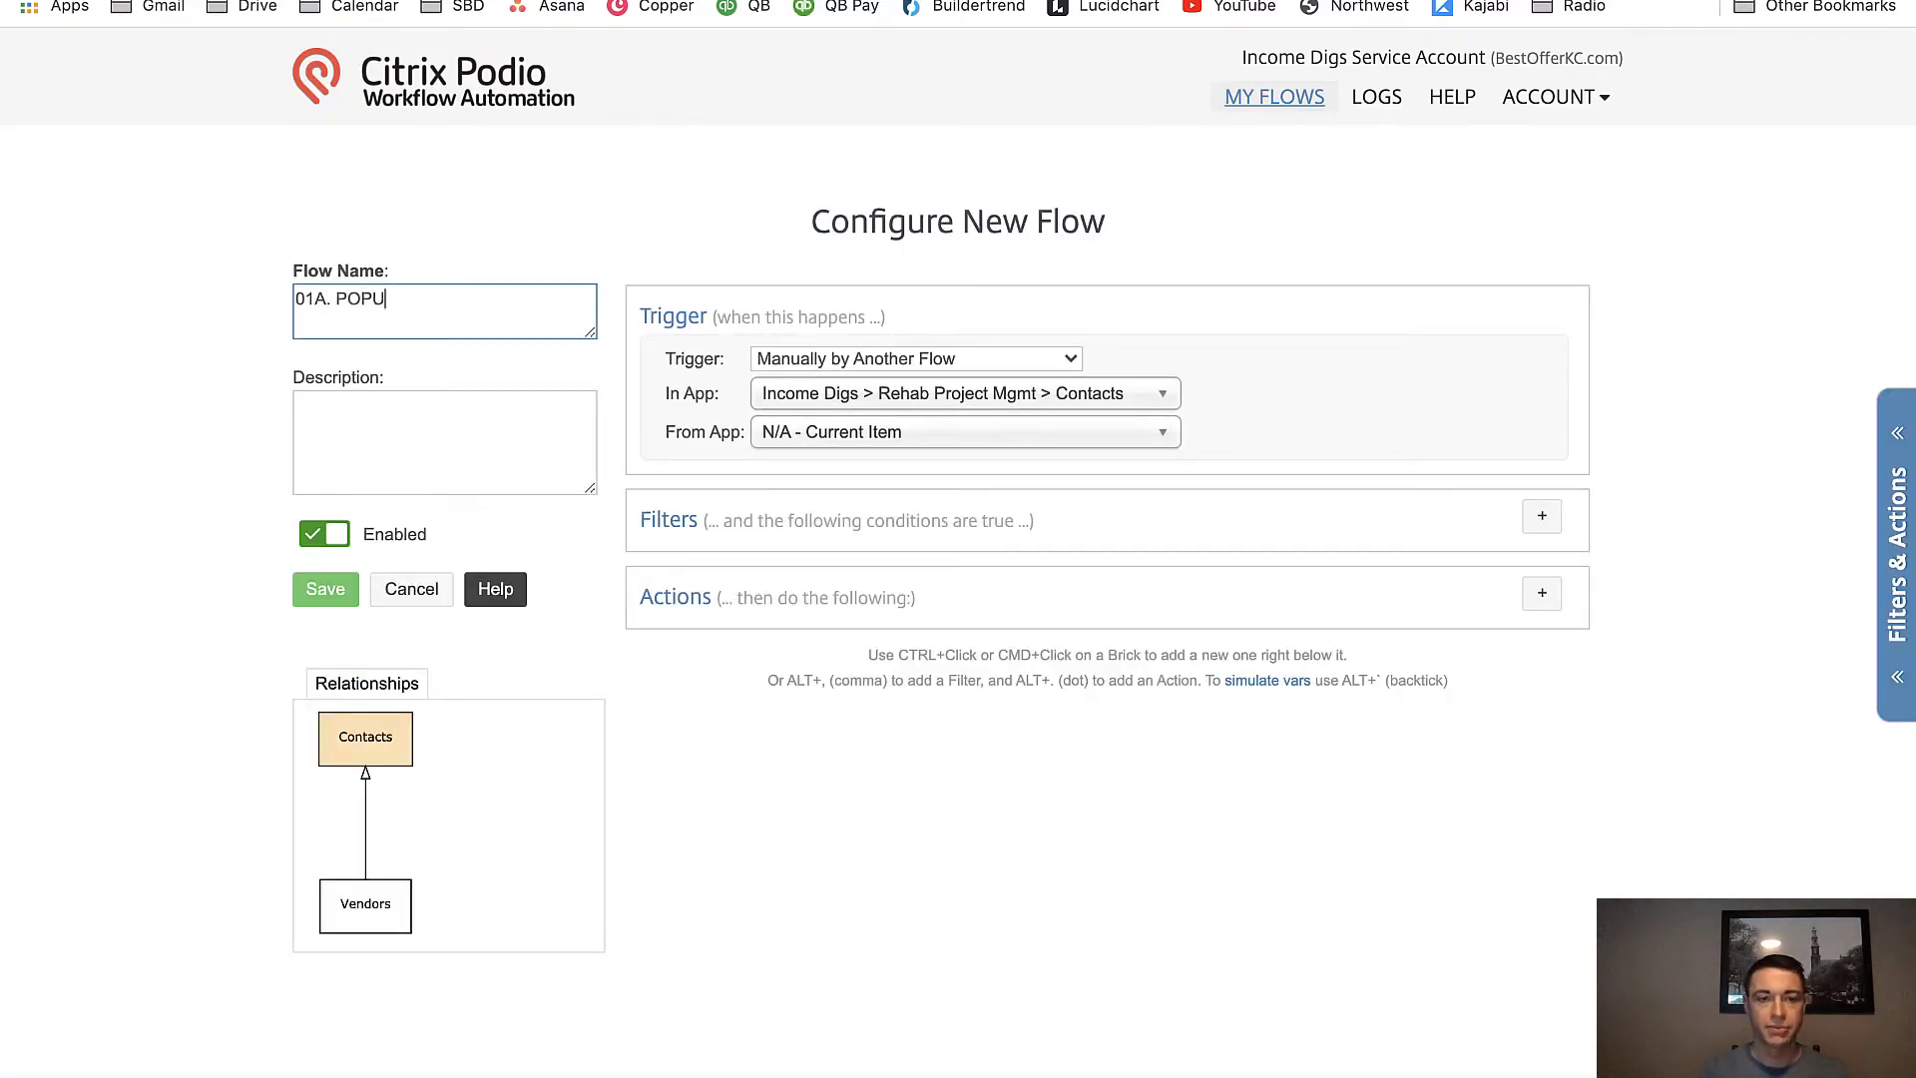
{"action": "type", "text": "01A. POPULATE UNIQUE ID (TXT"}
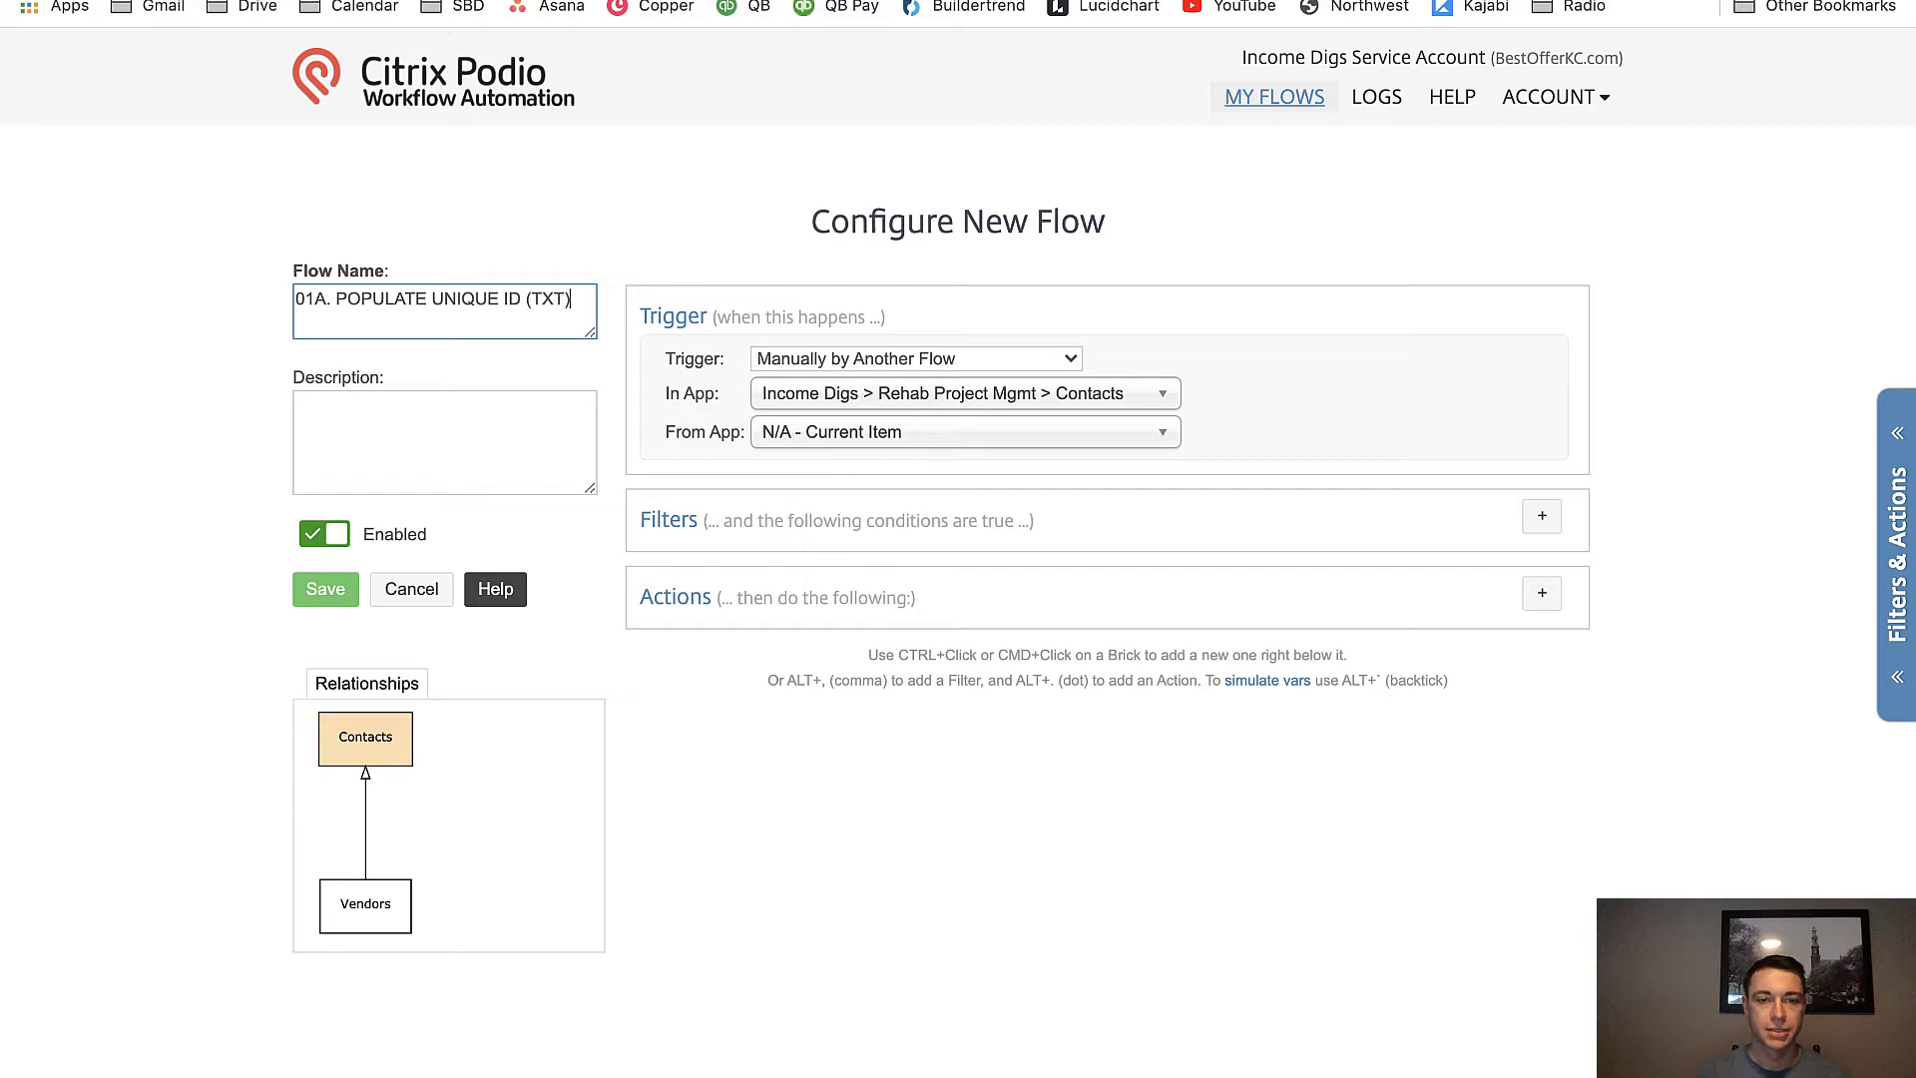
{"action": "left_click", "coordinate": [1514, 651]}
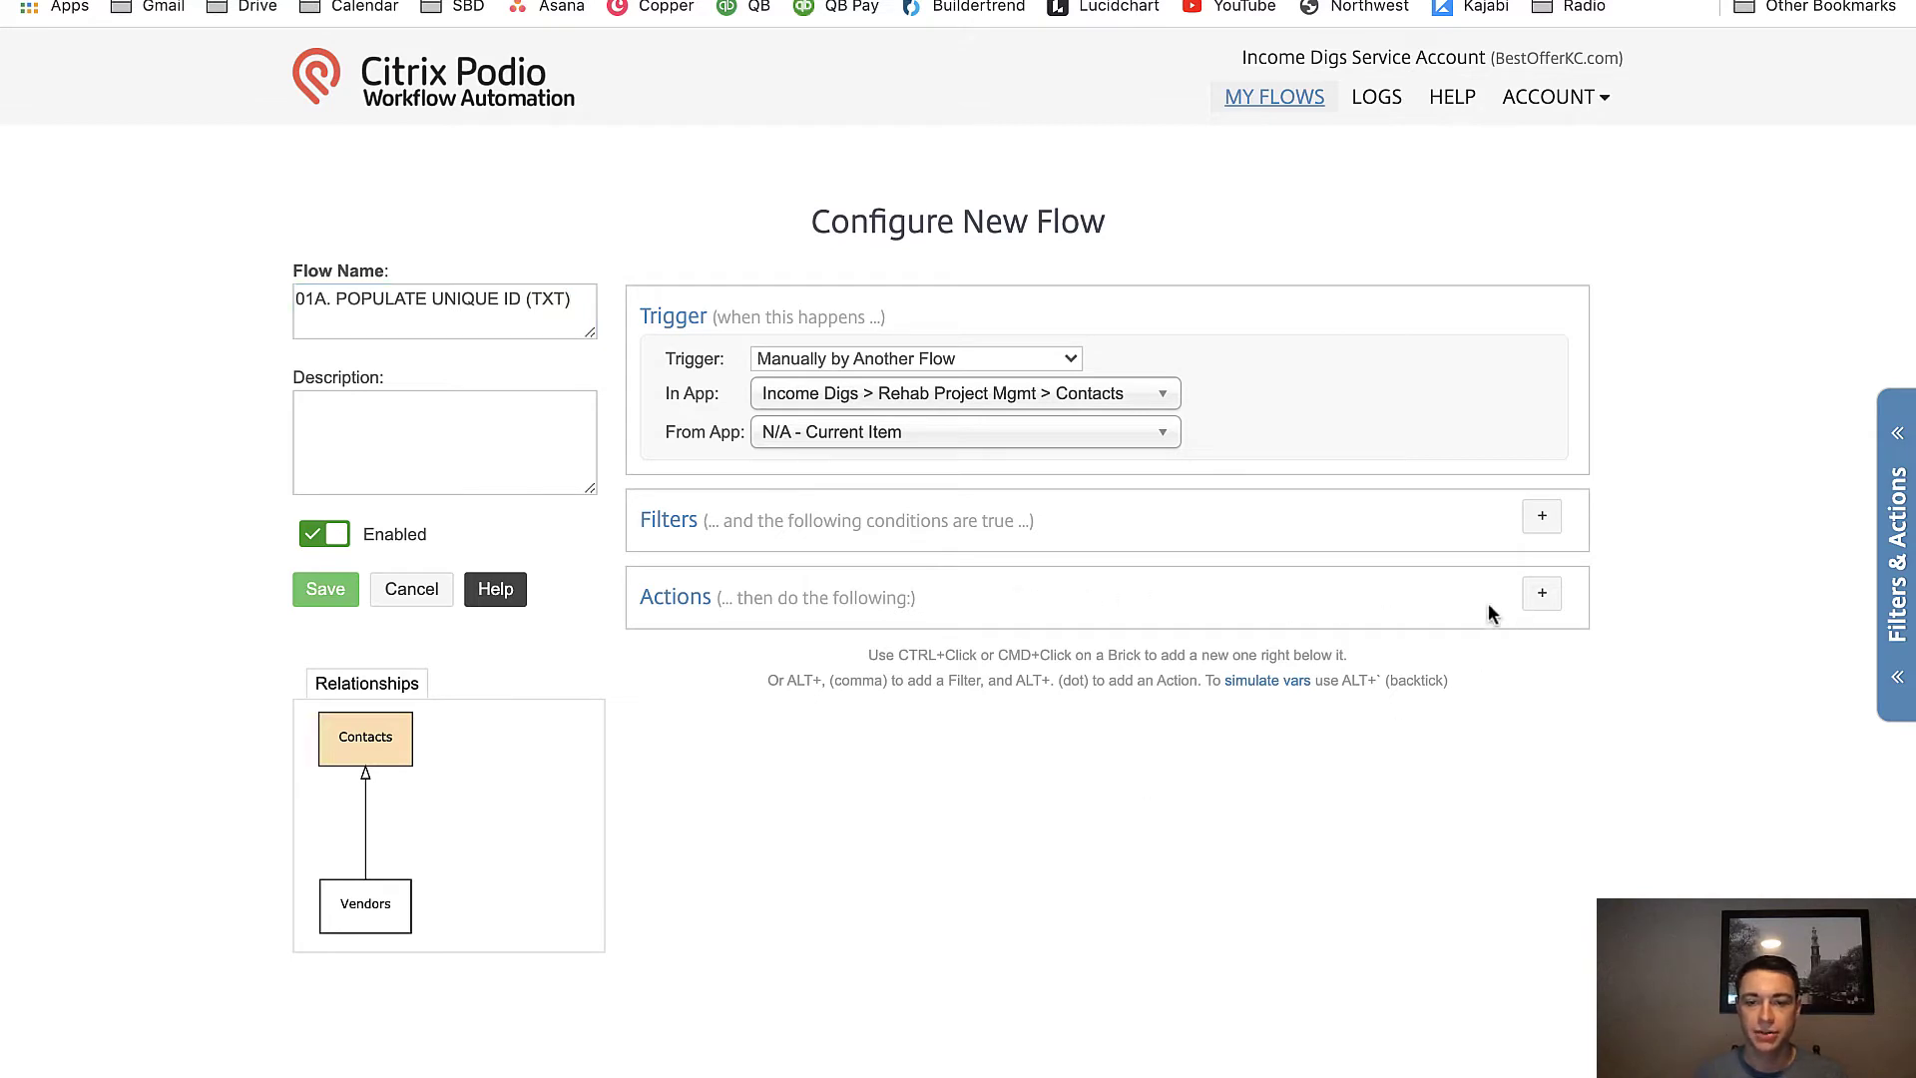
Add a silent update setting UNIQUE ID (TXT) to Podio App Item ID (Formatted), and save.
{"action": "left_click", "coordinate": [1545, 596]}
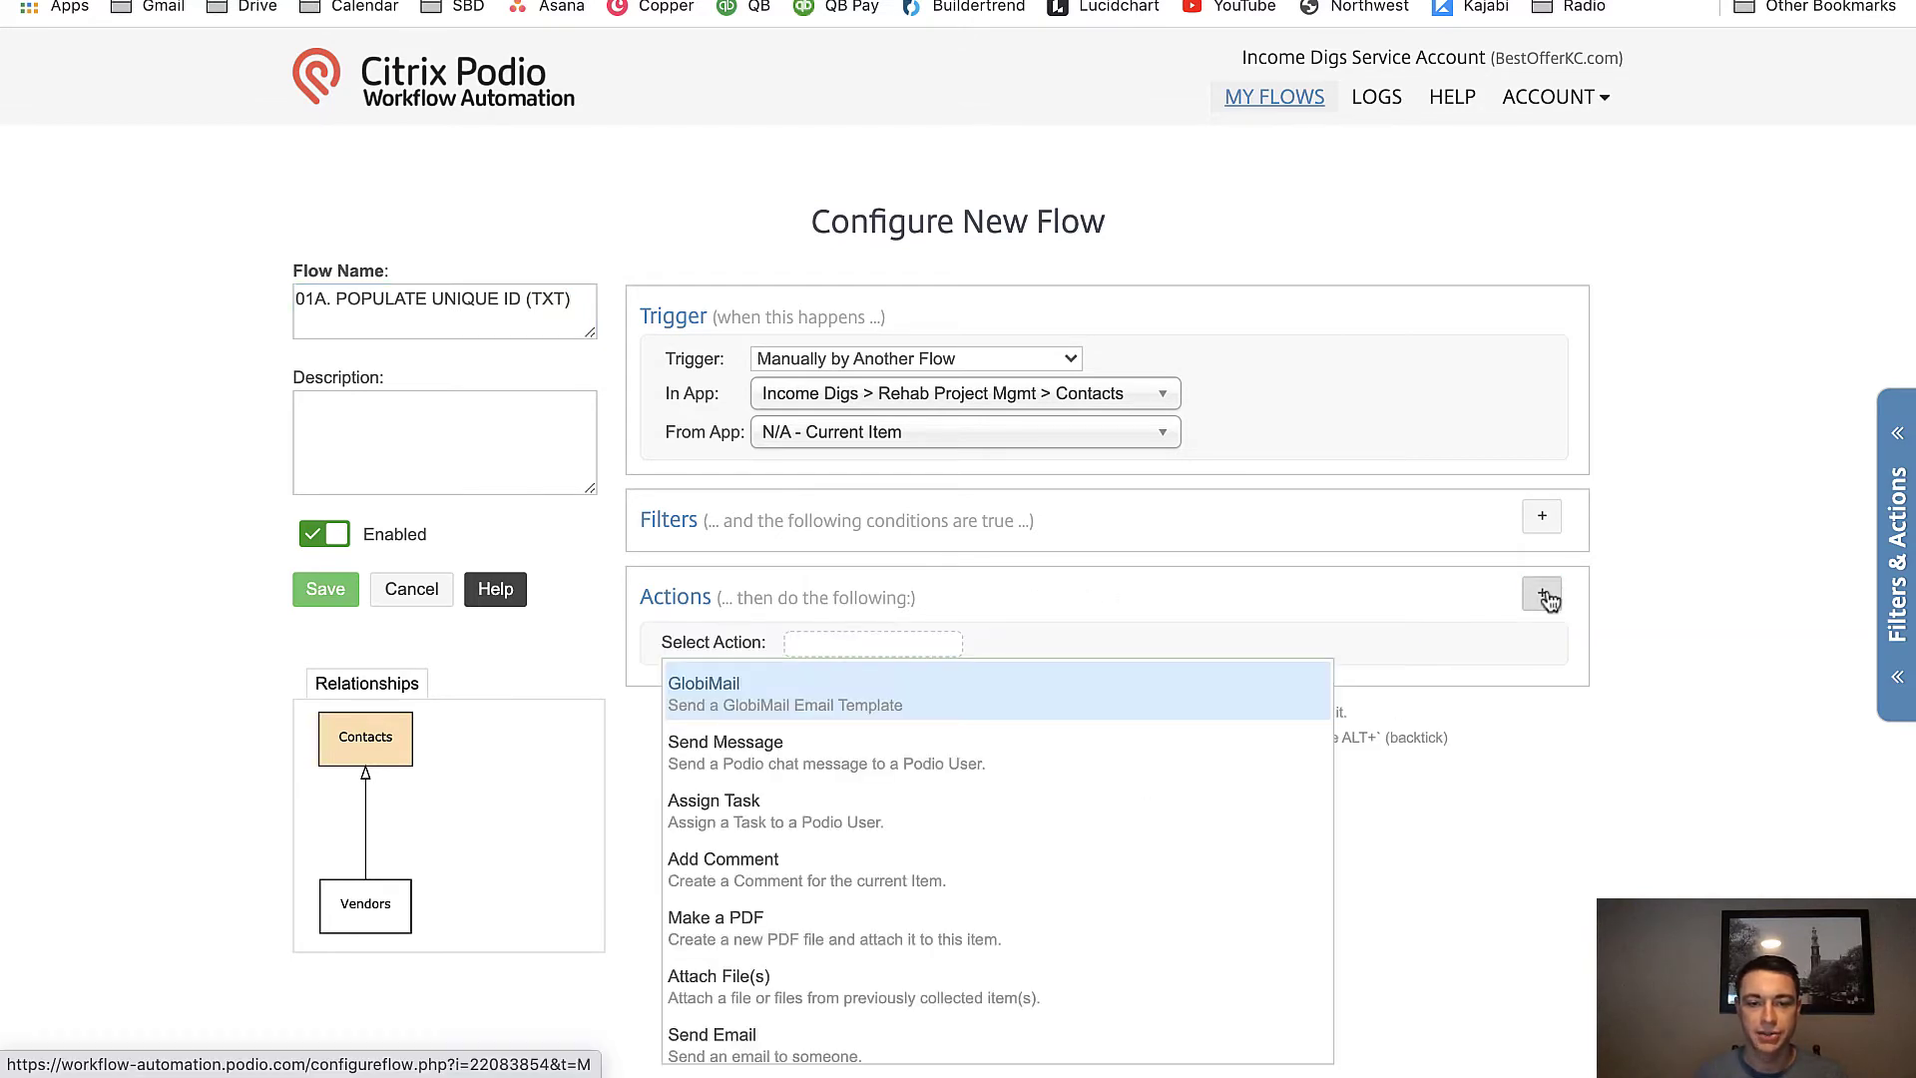
{"action": "type", "text": "UPDATE"}
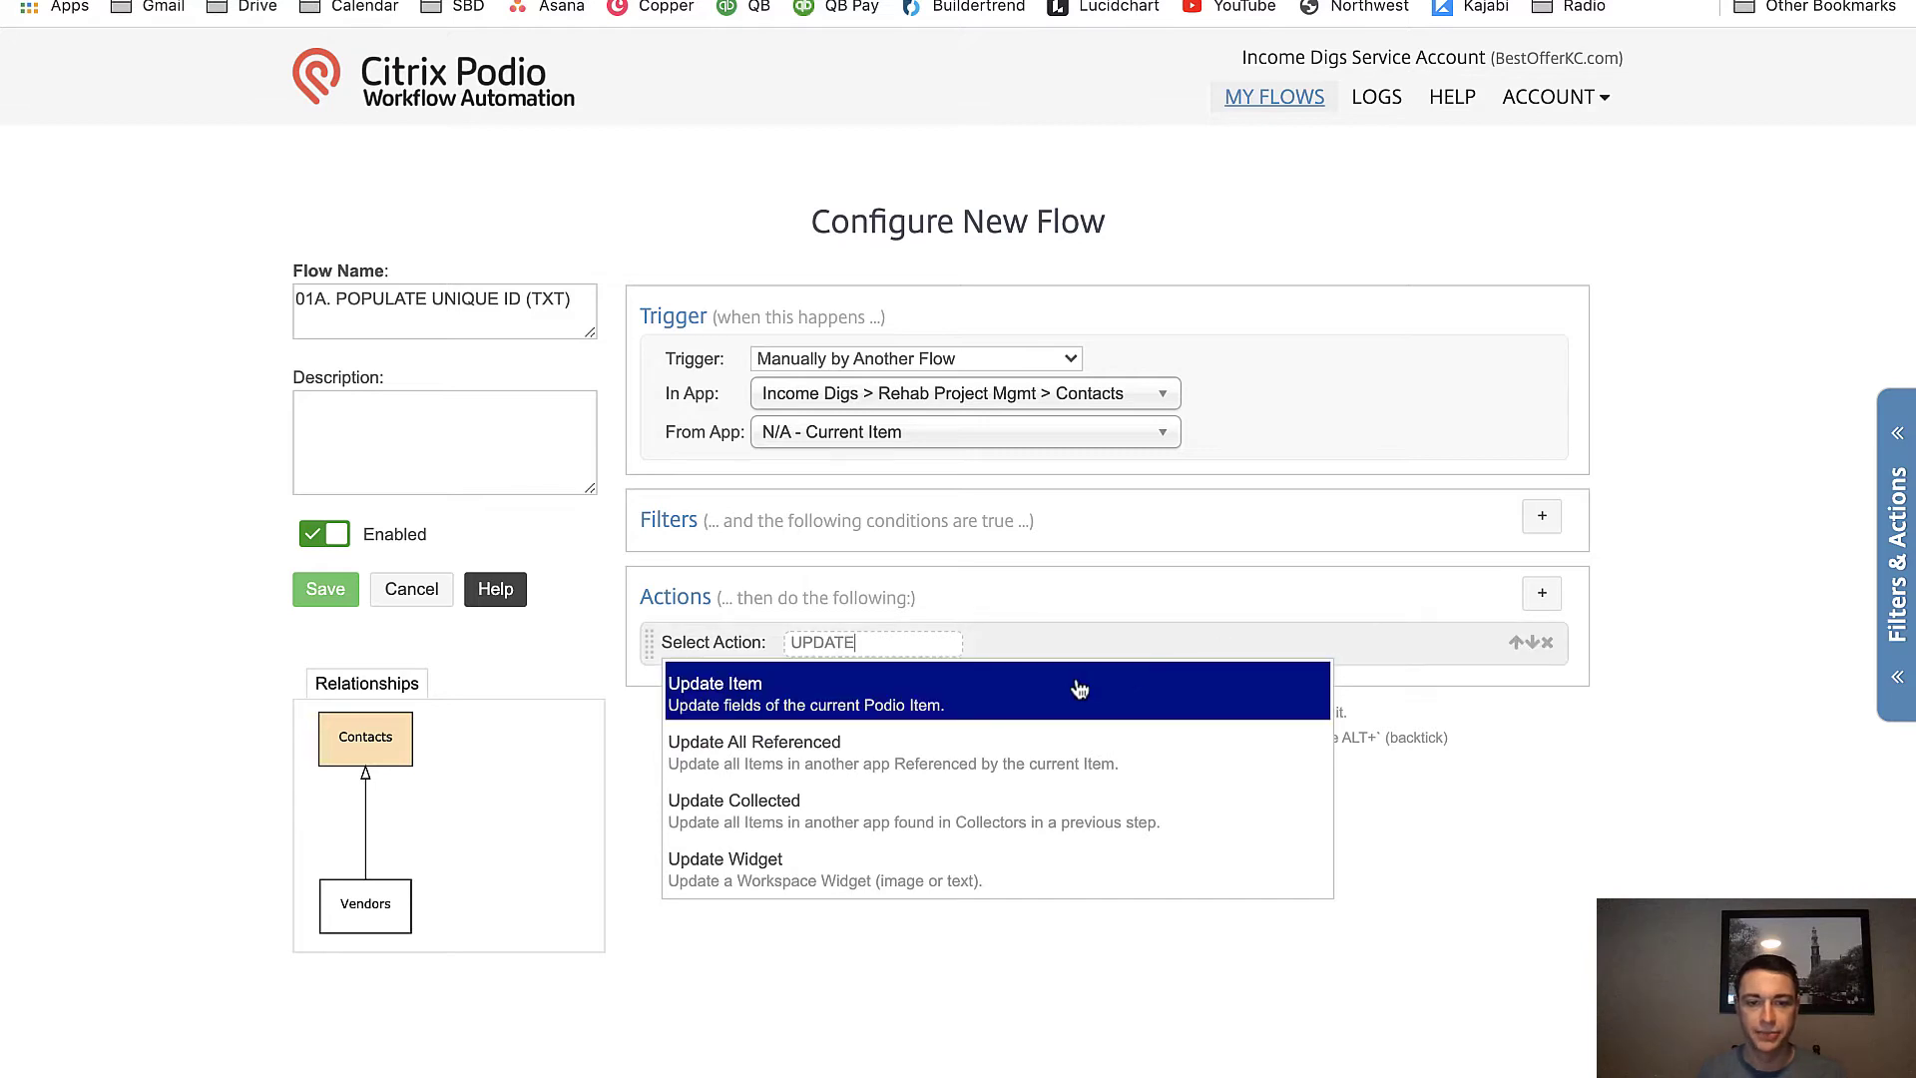
{"action": "left_click", "coordinate": [1079, 689]}
{"action": "left_click", "coordinate": [902, 706]}
{"action": "left_click", "coordinate": [784, 775]}
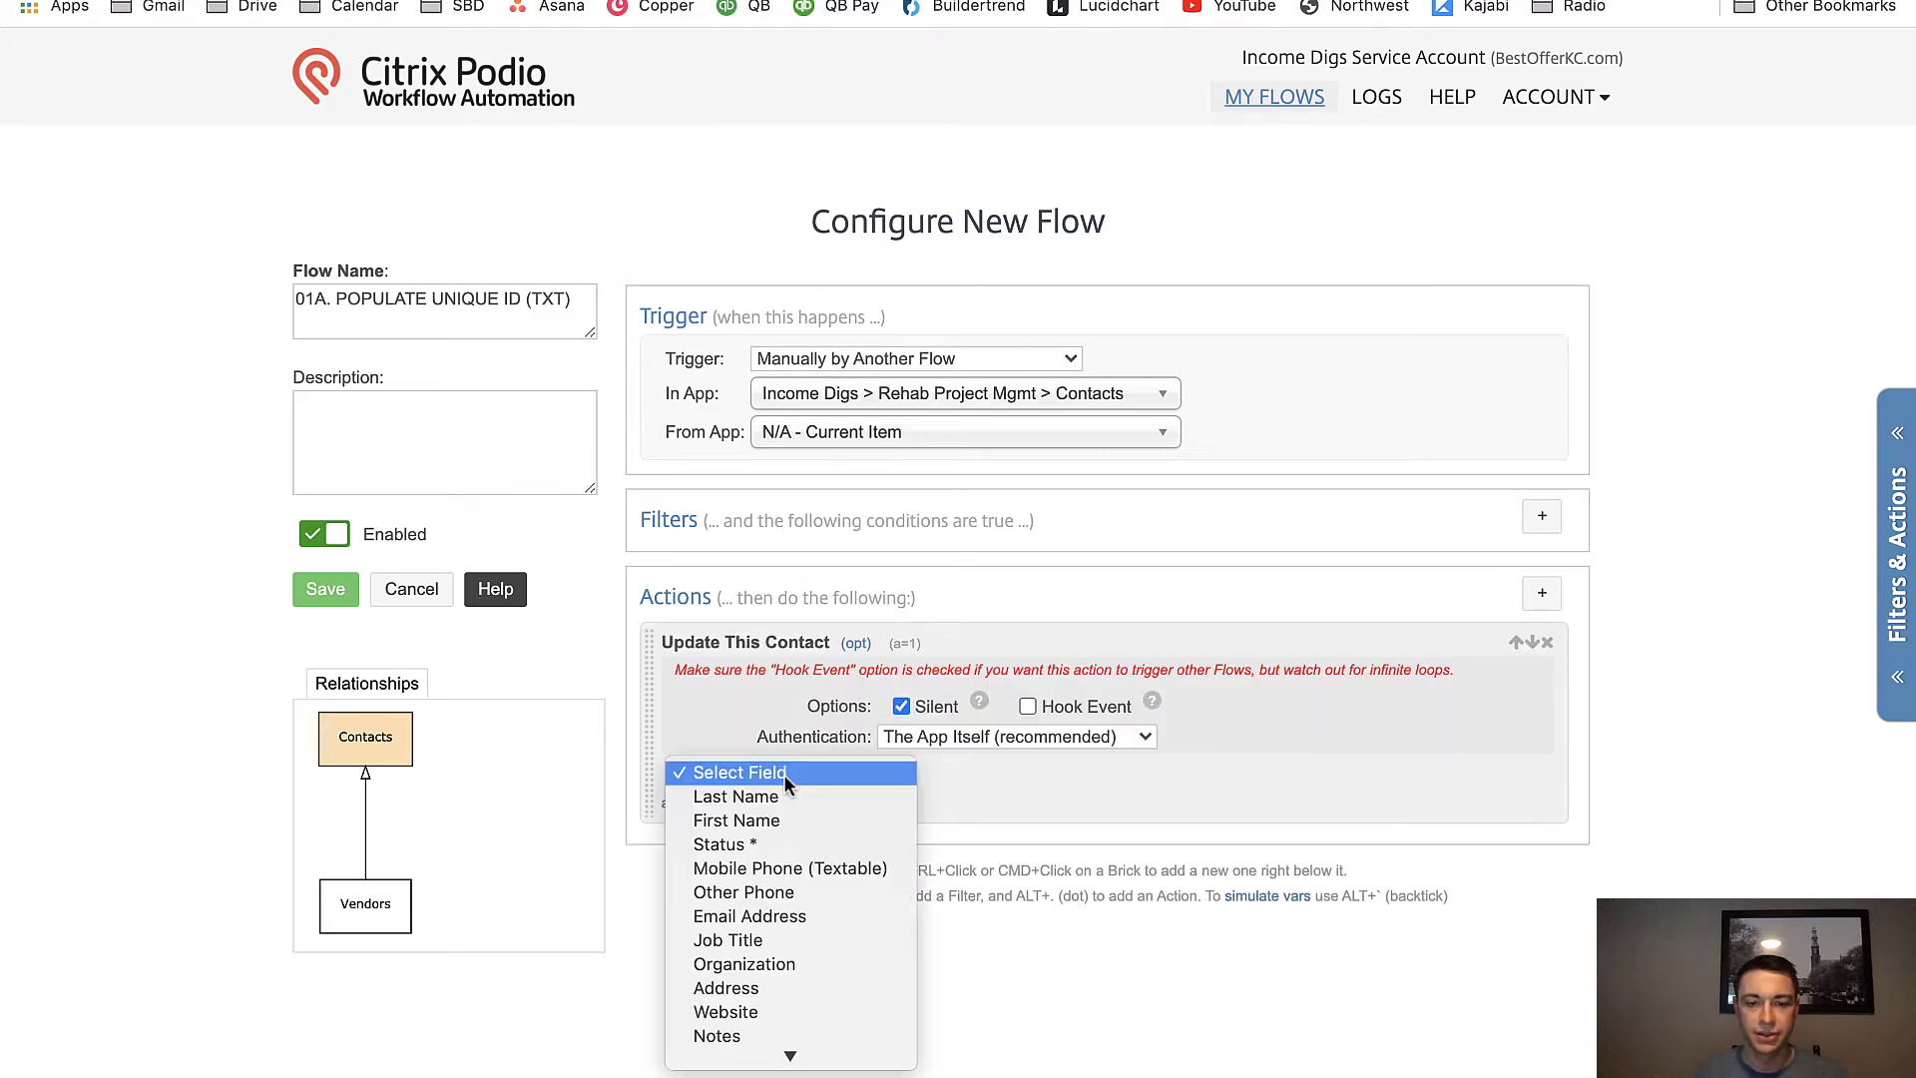
{"action": "scroll", "coordinate": [784, 798], "scroll_direction": "down", "scroll_amount": 2}
{"action": "left_click", "coordinate": [758, 1026]}
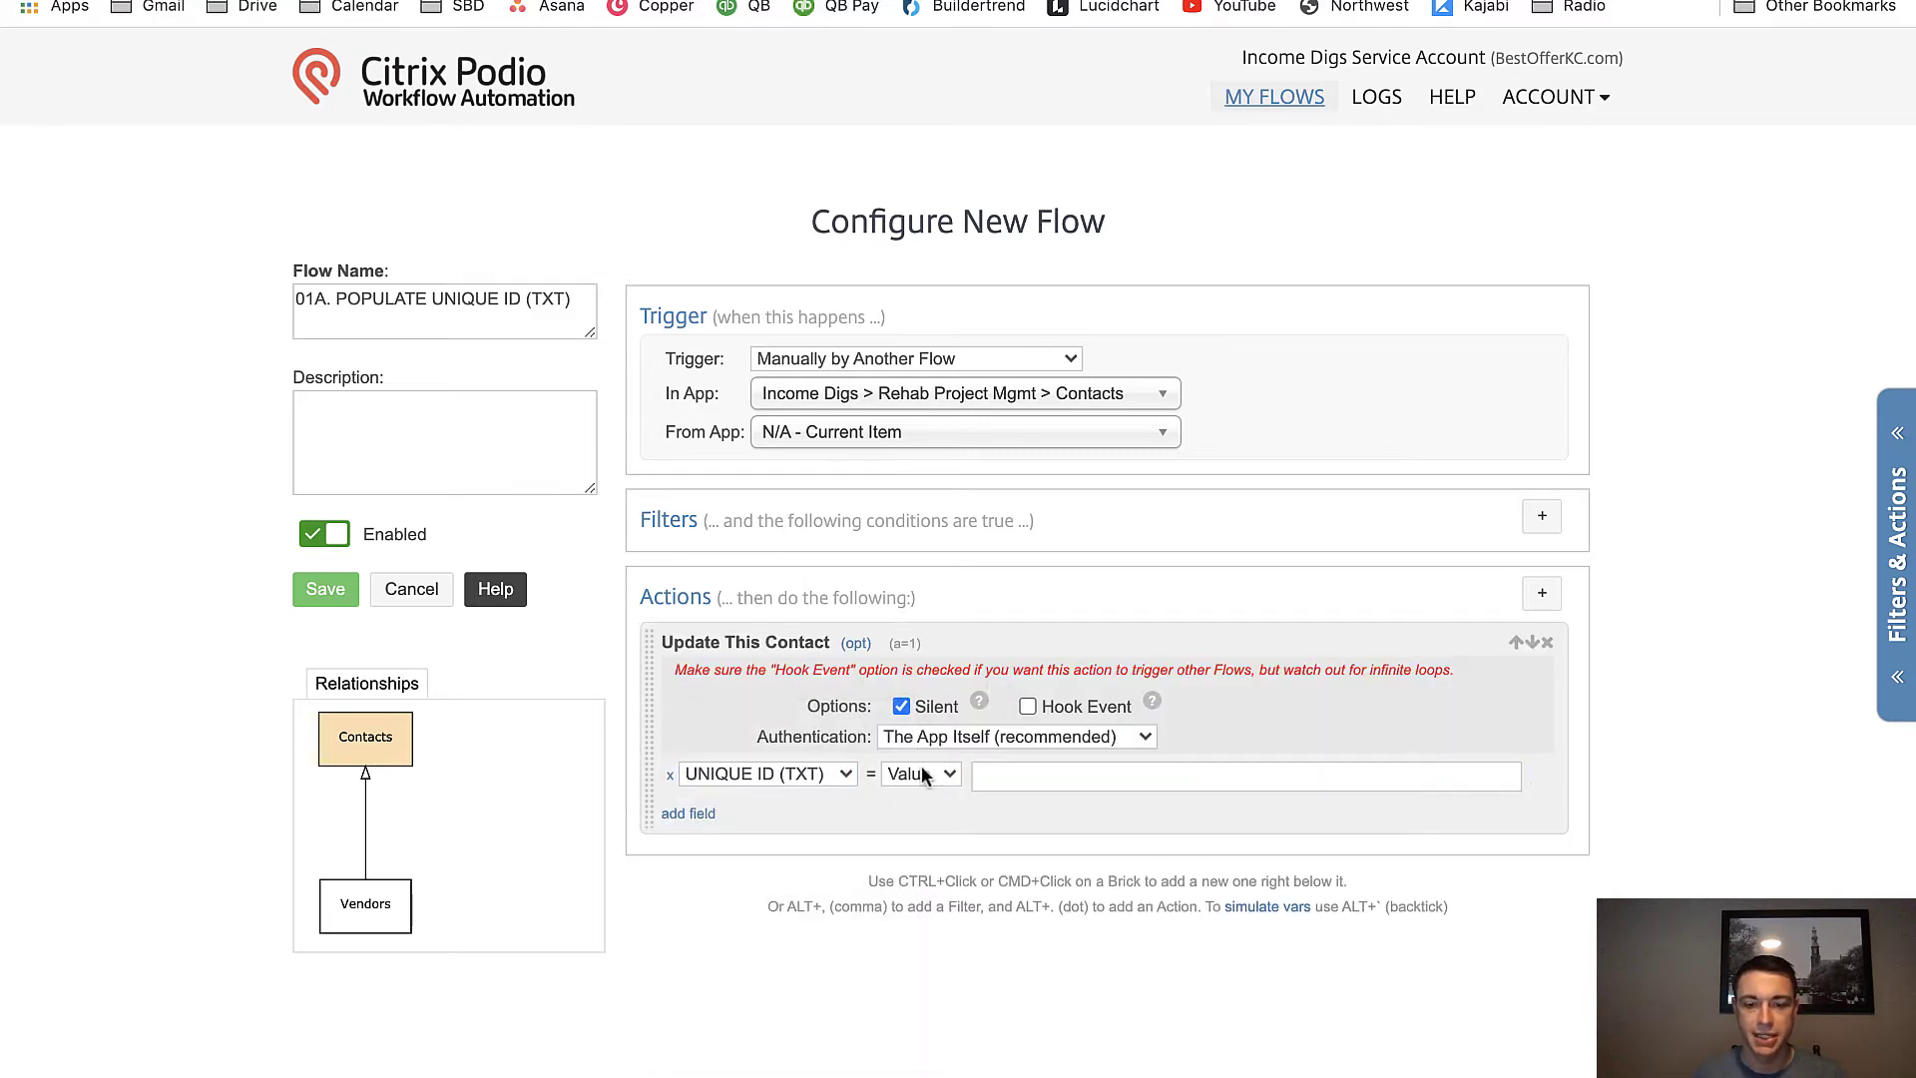
{"action": "left_click", "coordinate": [1542, 778]}
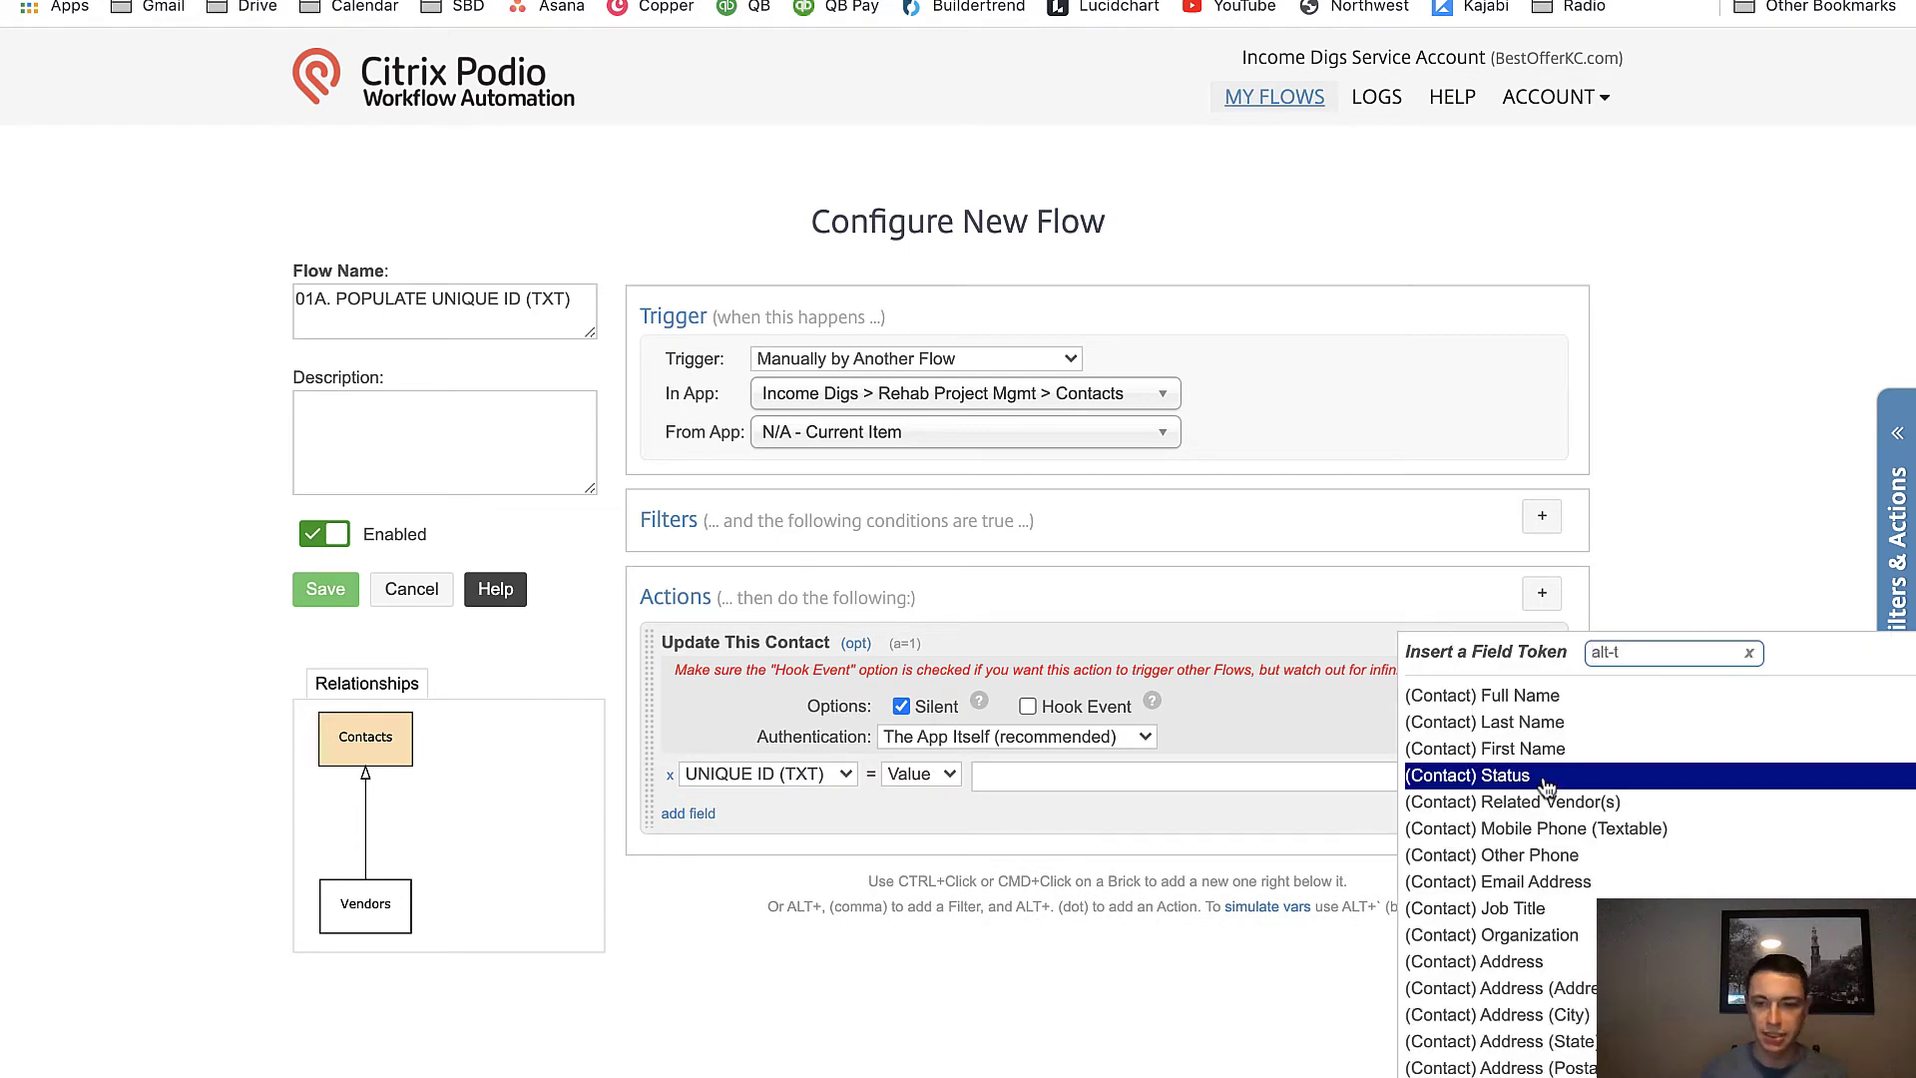
{"action": "type", "text": "PODIO"}
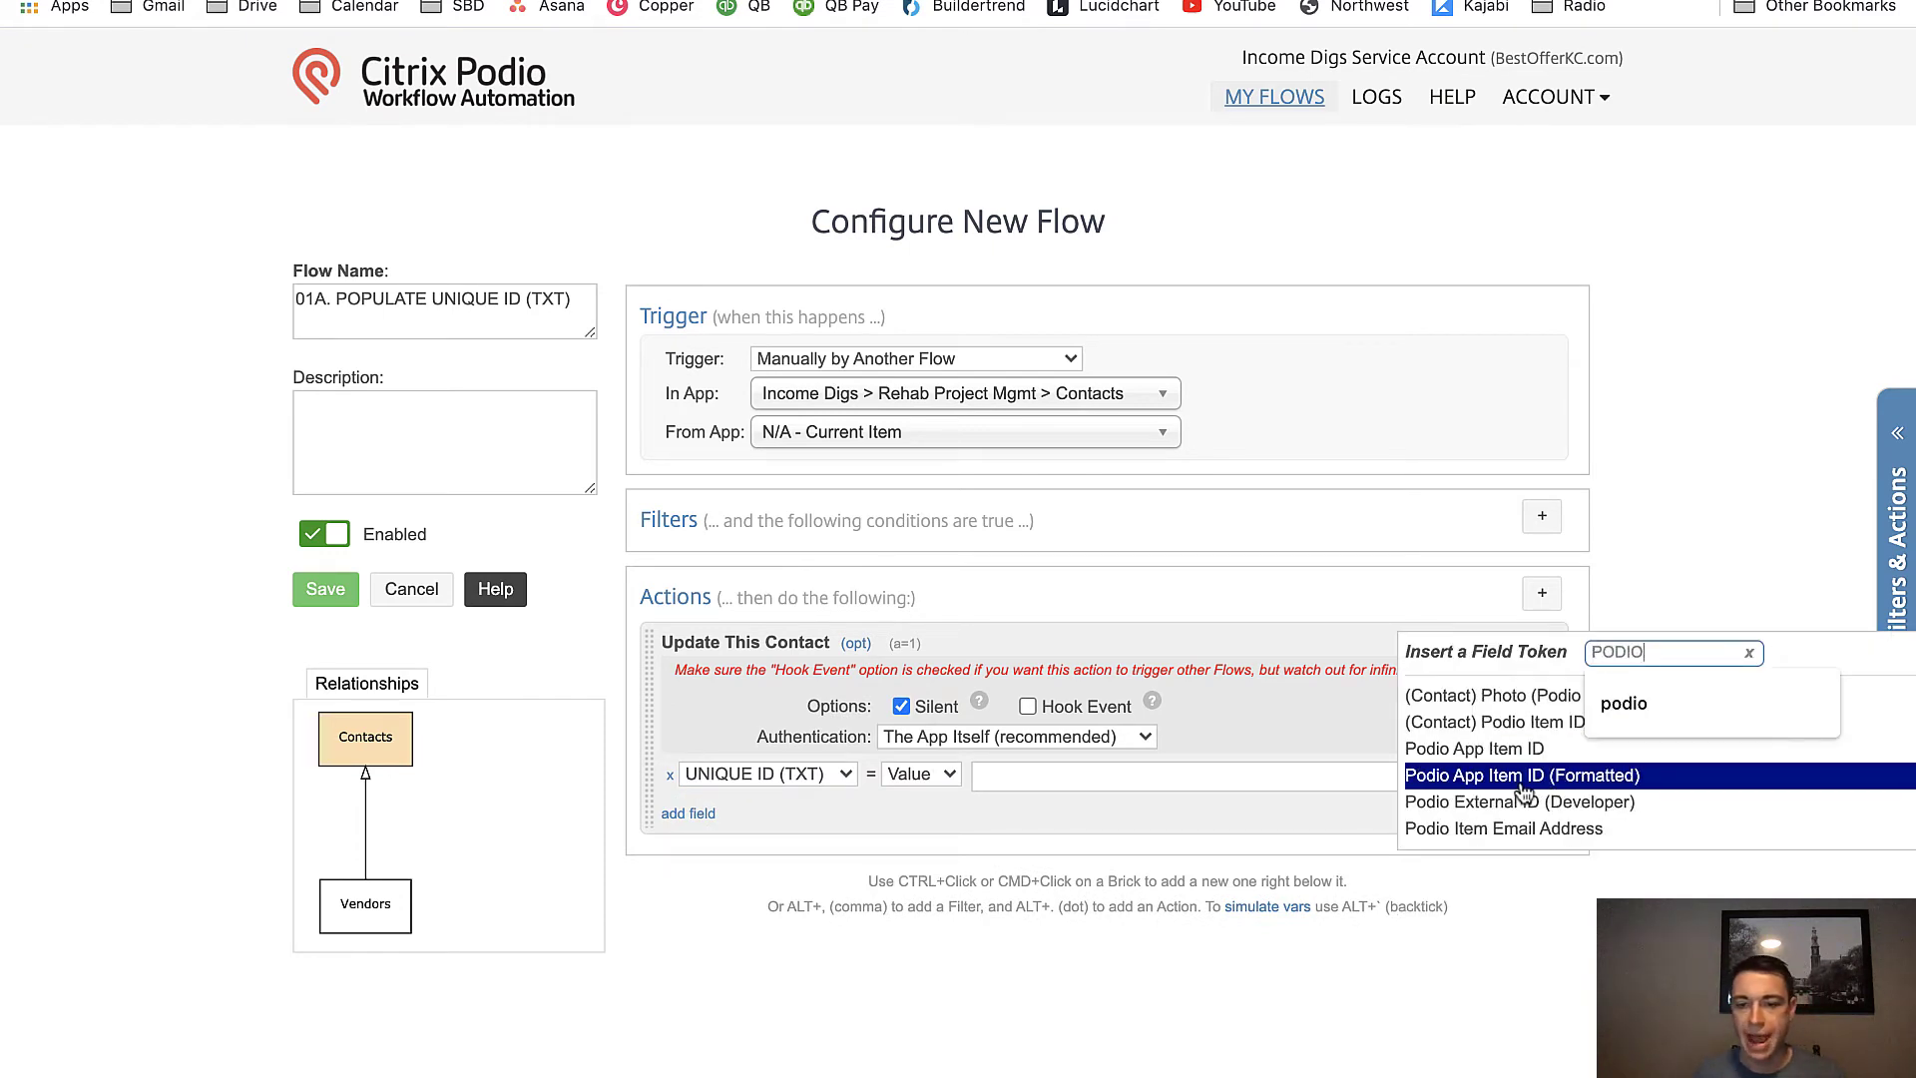
{"action": "left_click", "coordinate": [1554, 788]}
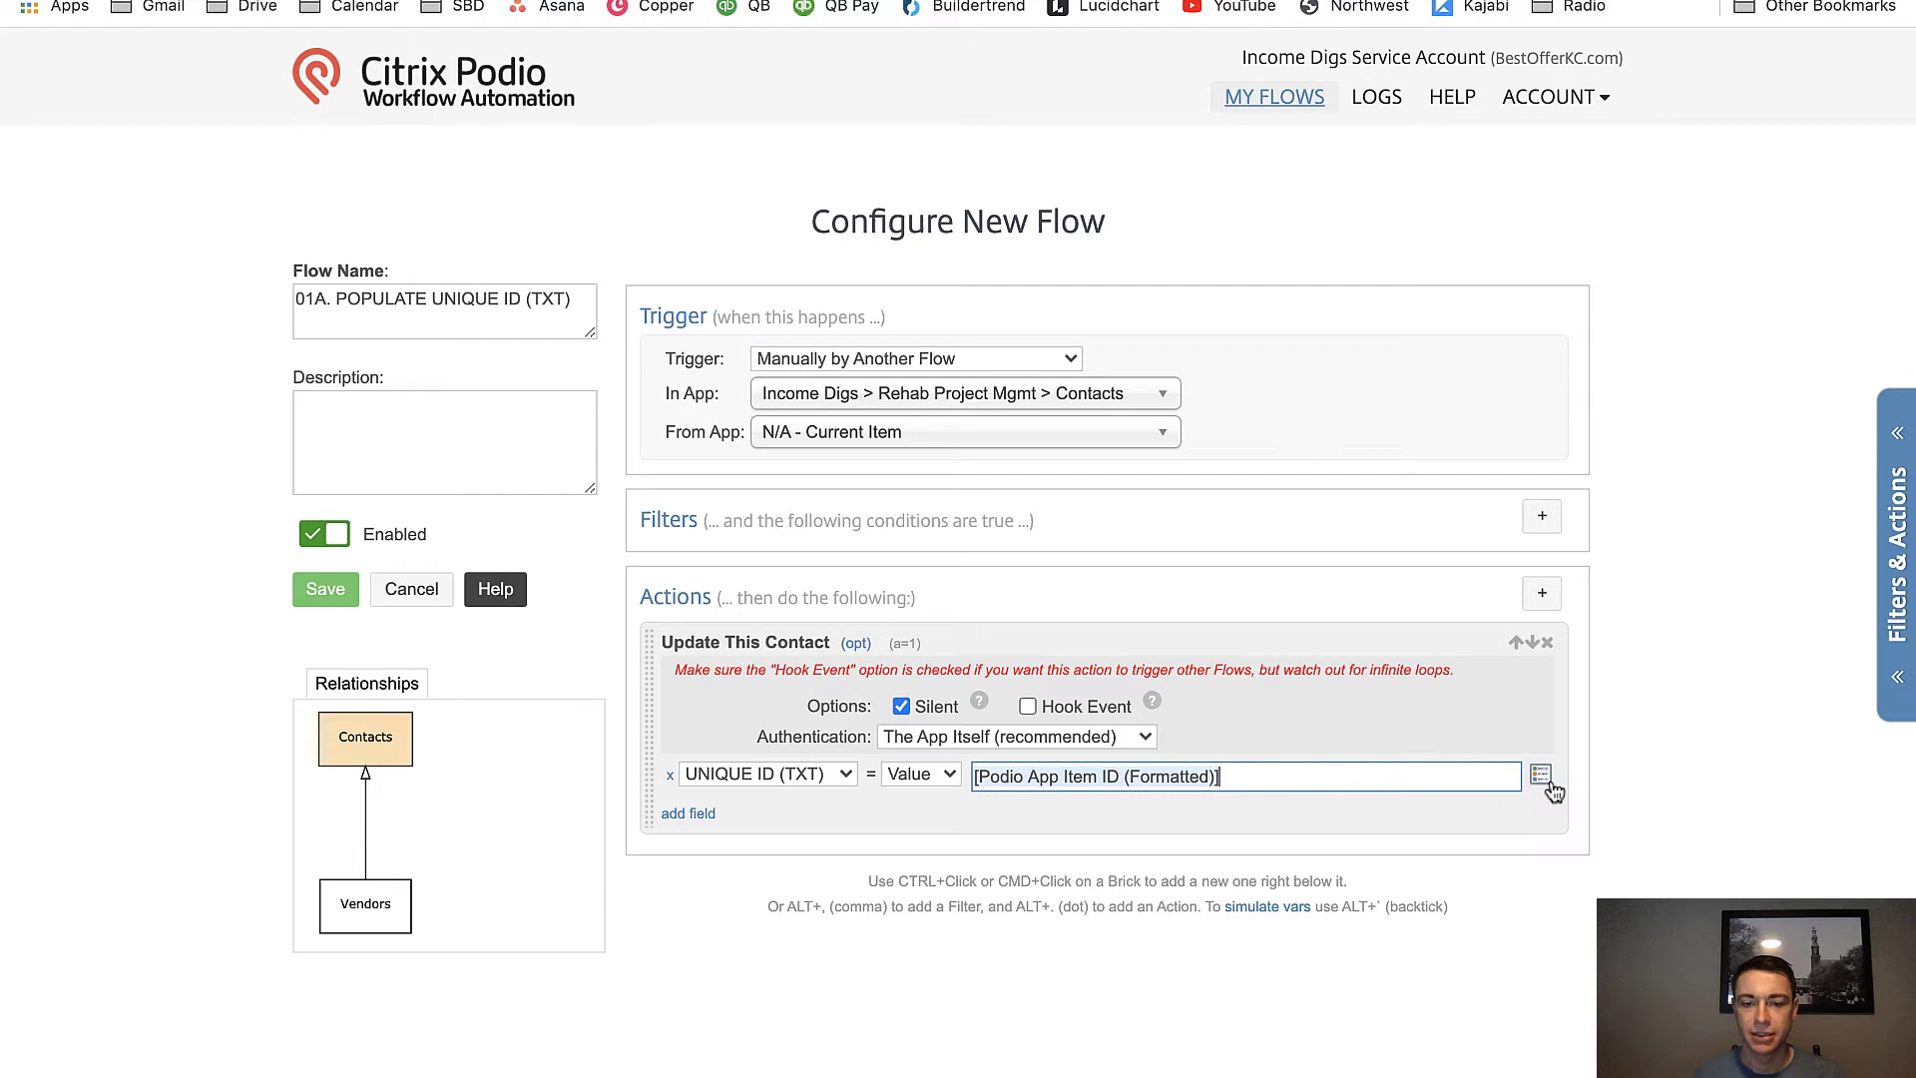
{"action": "left_click", "coordinate": [325, 589]}
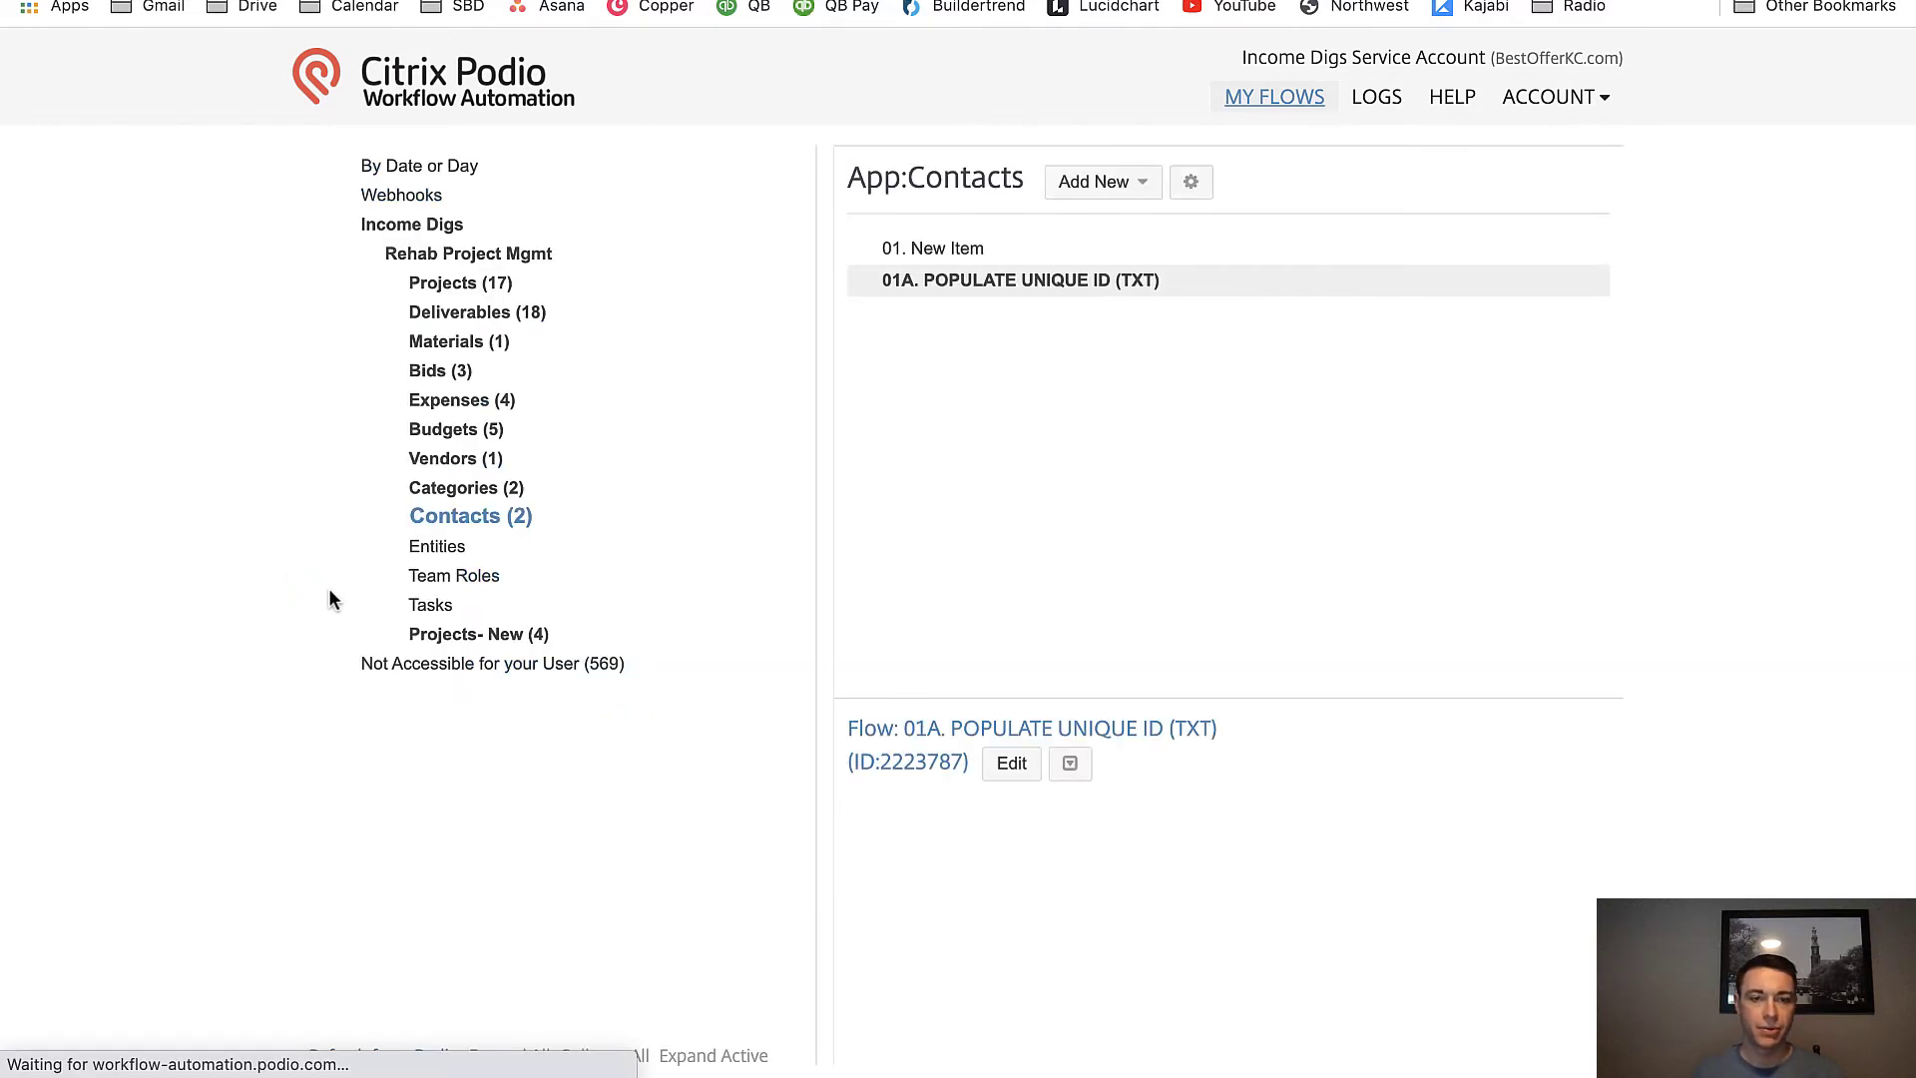
Add a Trigger Flow action running 01A. POPULATE UNIQUE ID (TXT) to 01. New Item, and save.
{"action": "left_click", "coordinate": [928, 249]}
{"action": "left_click", "coordinate": [1196, 732]}
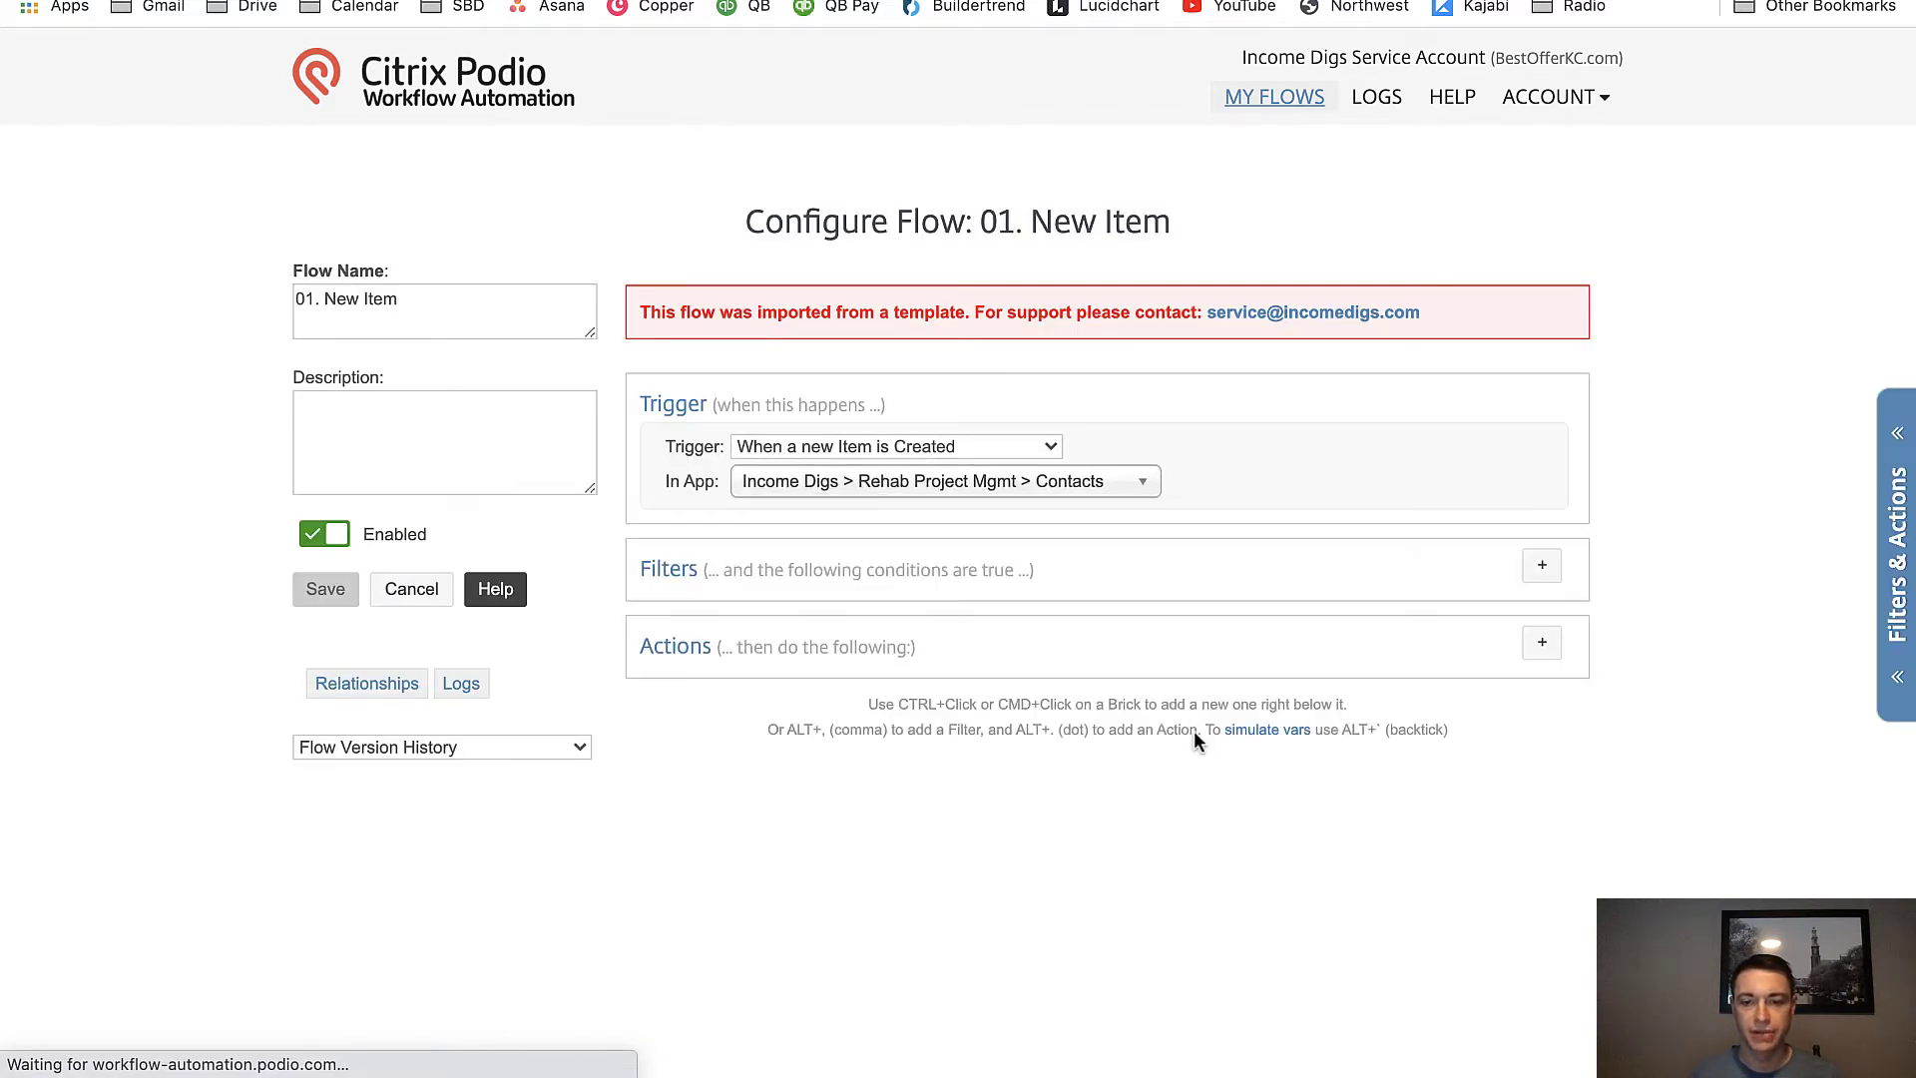
{"action": "left_click", "coordinate": [1542, 642]}
{"action": "type", "text": "TR"}
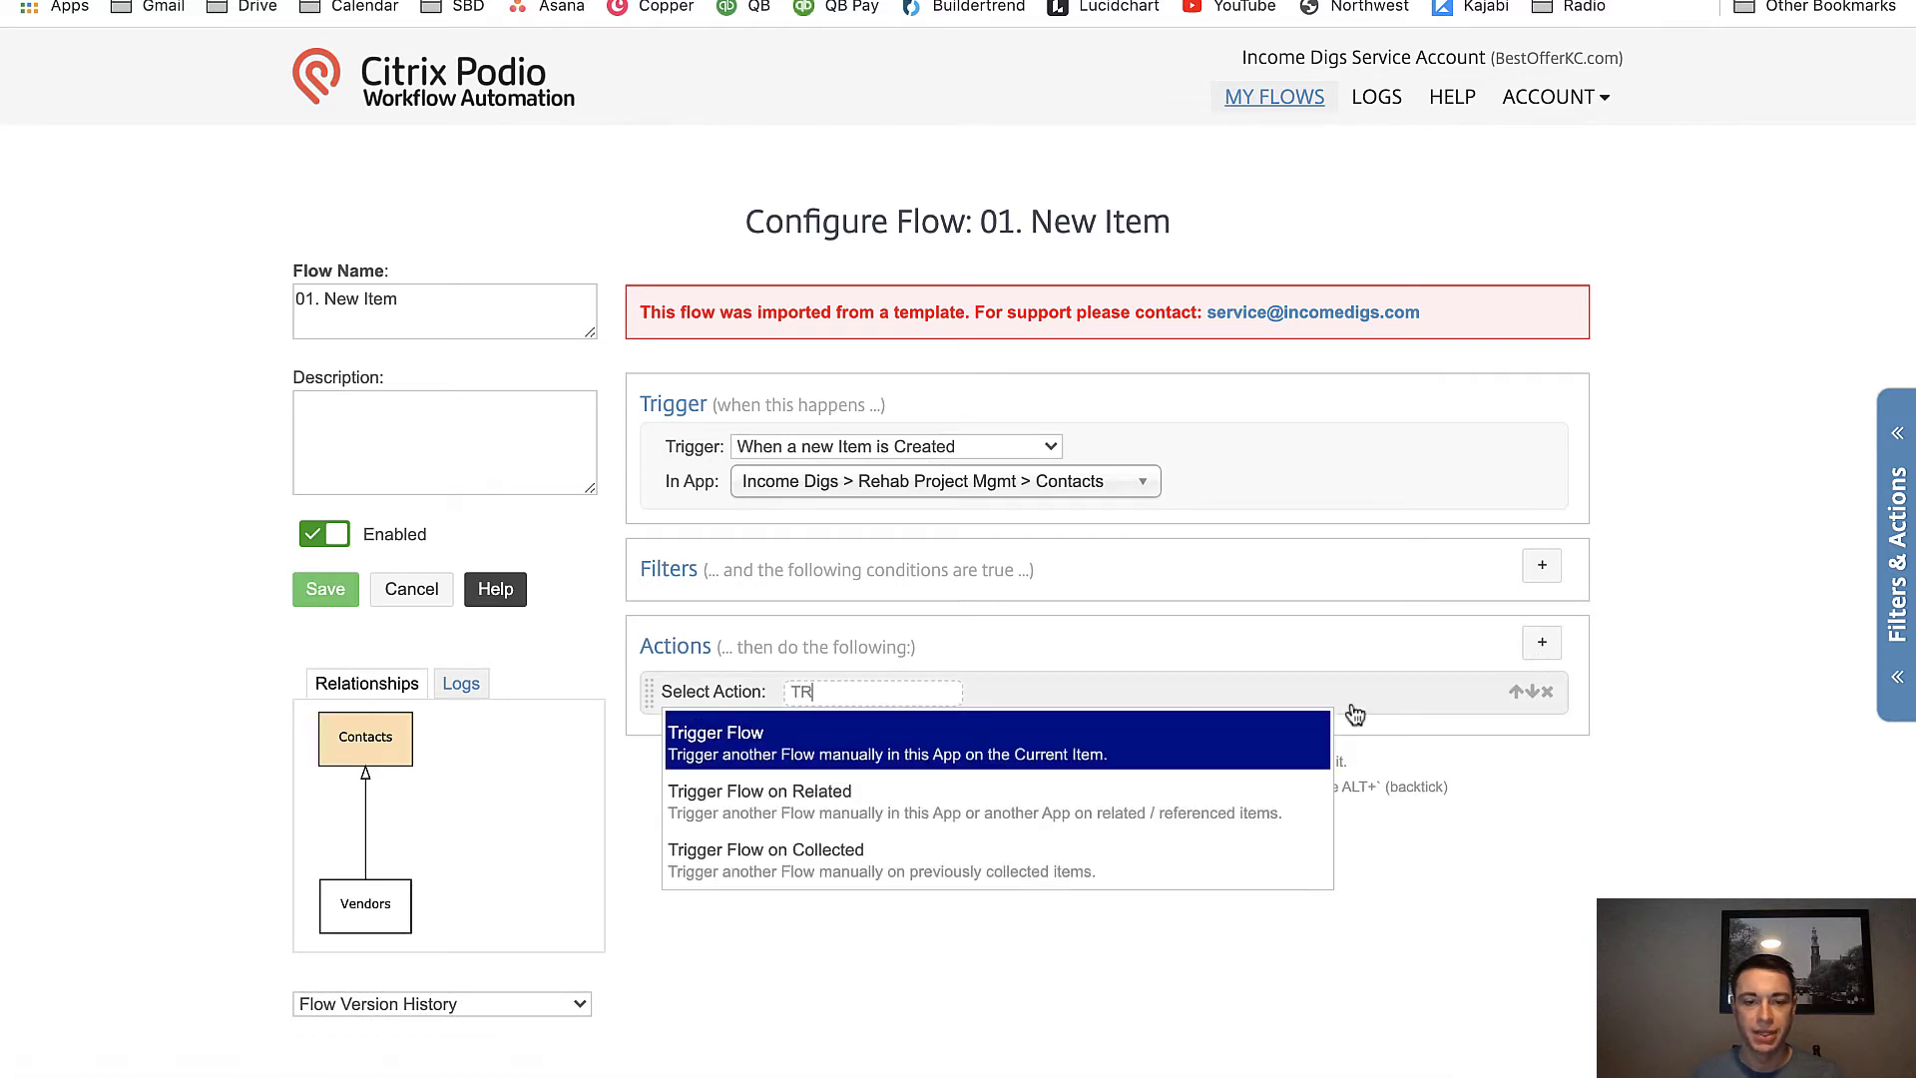
{"action": "left_click", "coordinate": [868, 751]}
{"action": "left_click", "coordinate": [924, 715]}
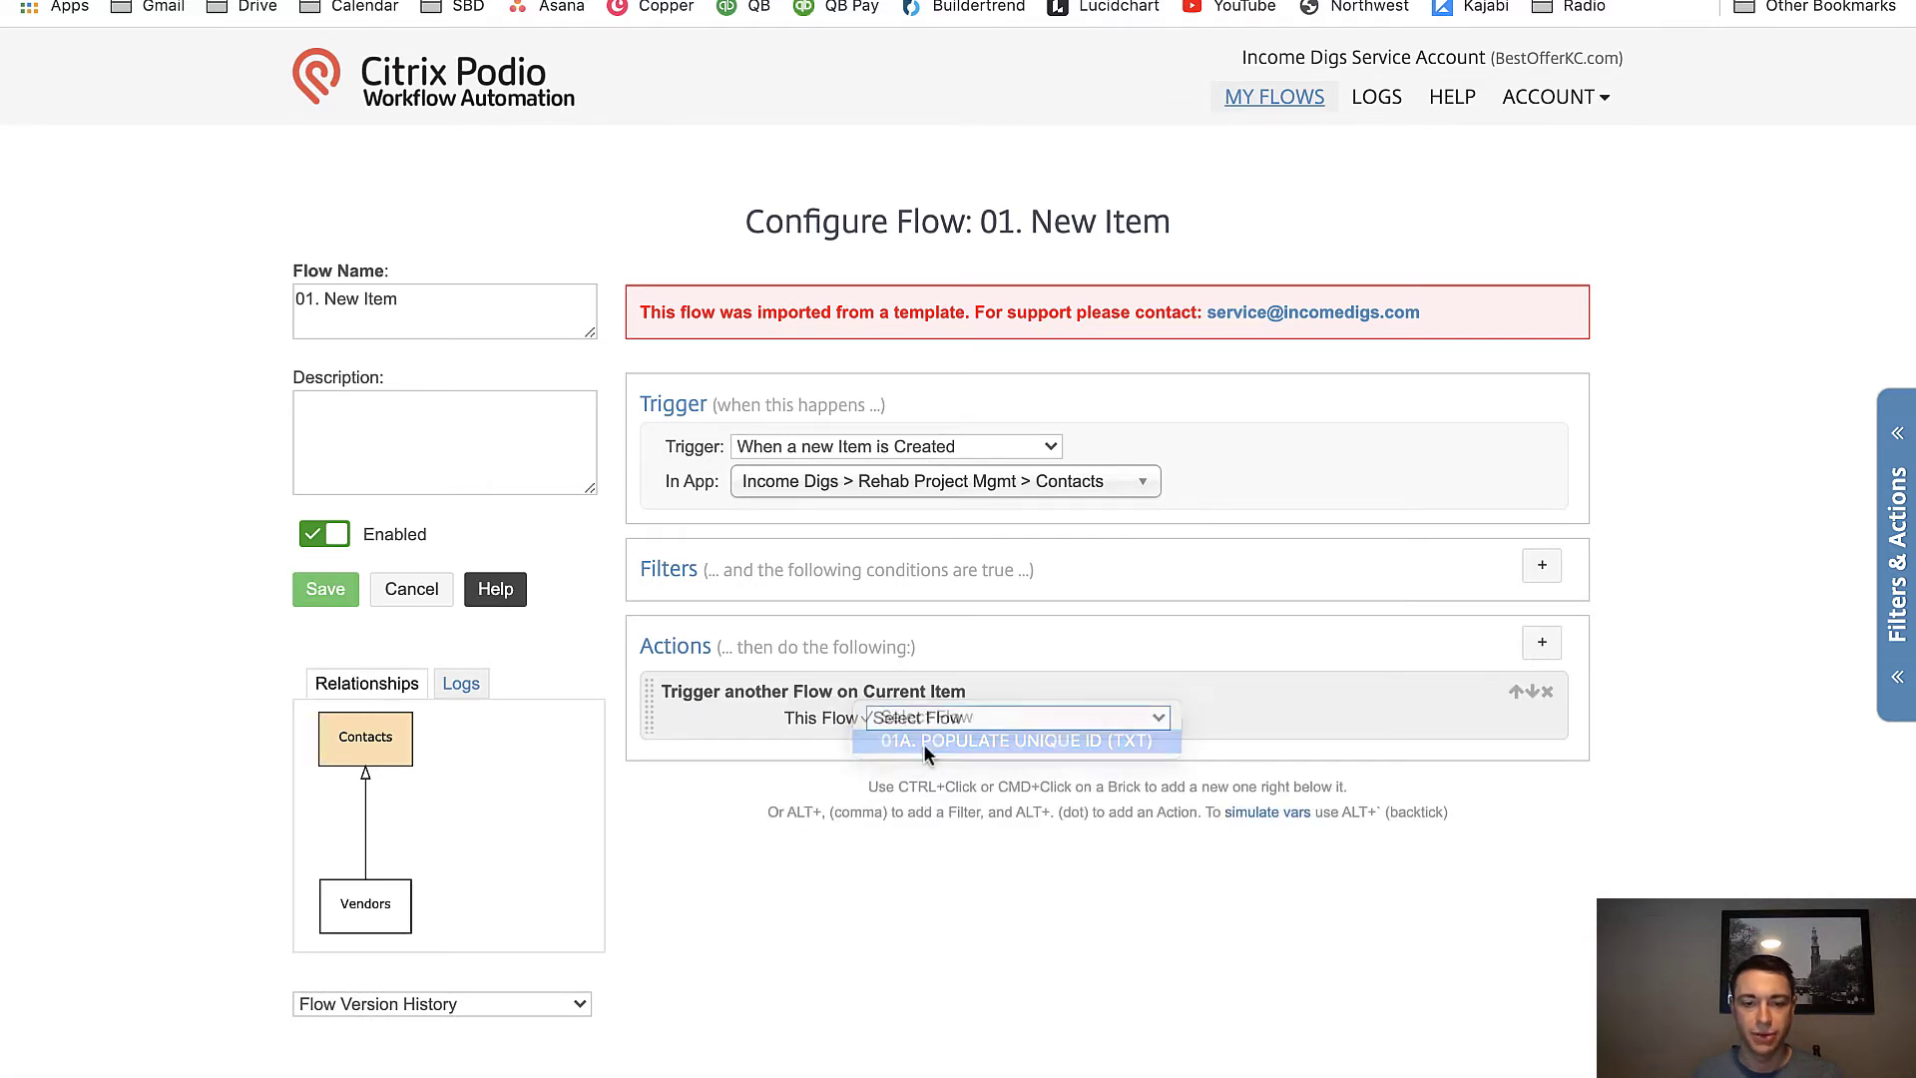
{"action": "left_click", "coordinate": [928, 741]}
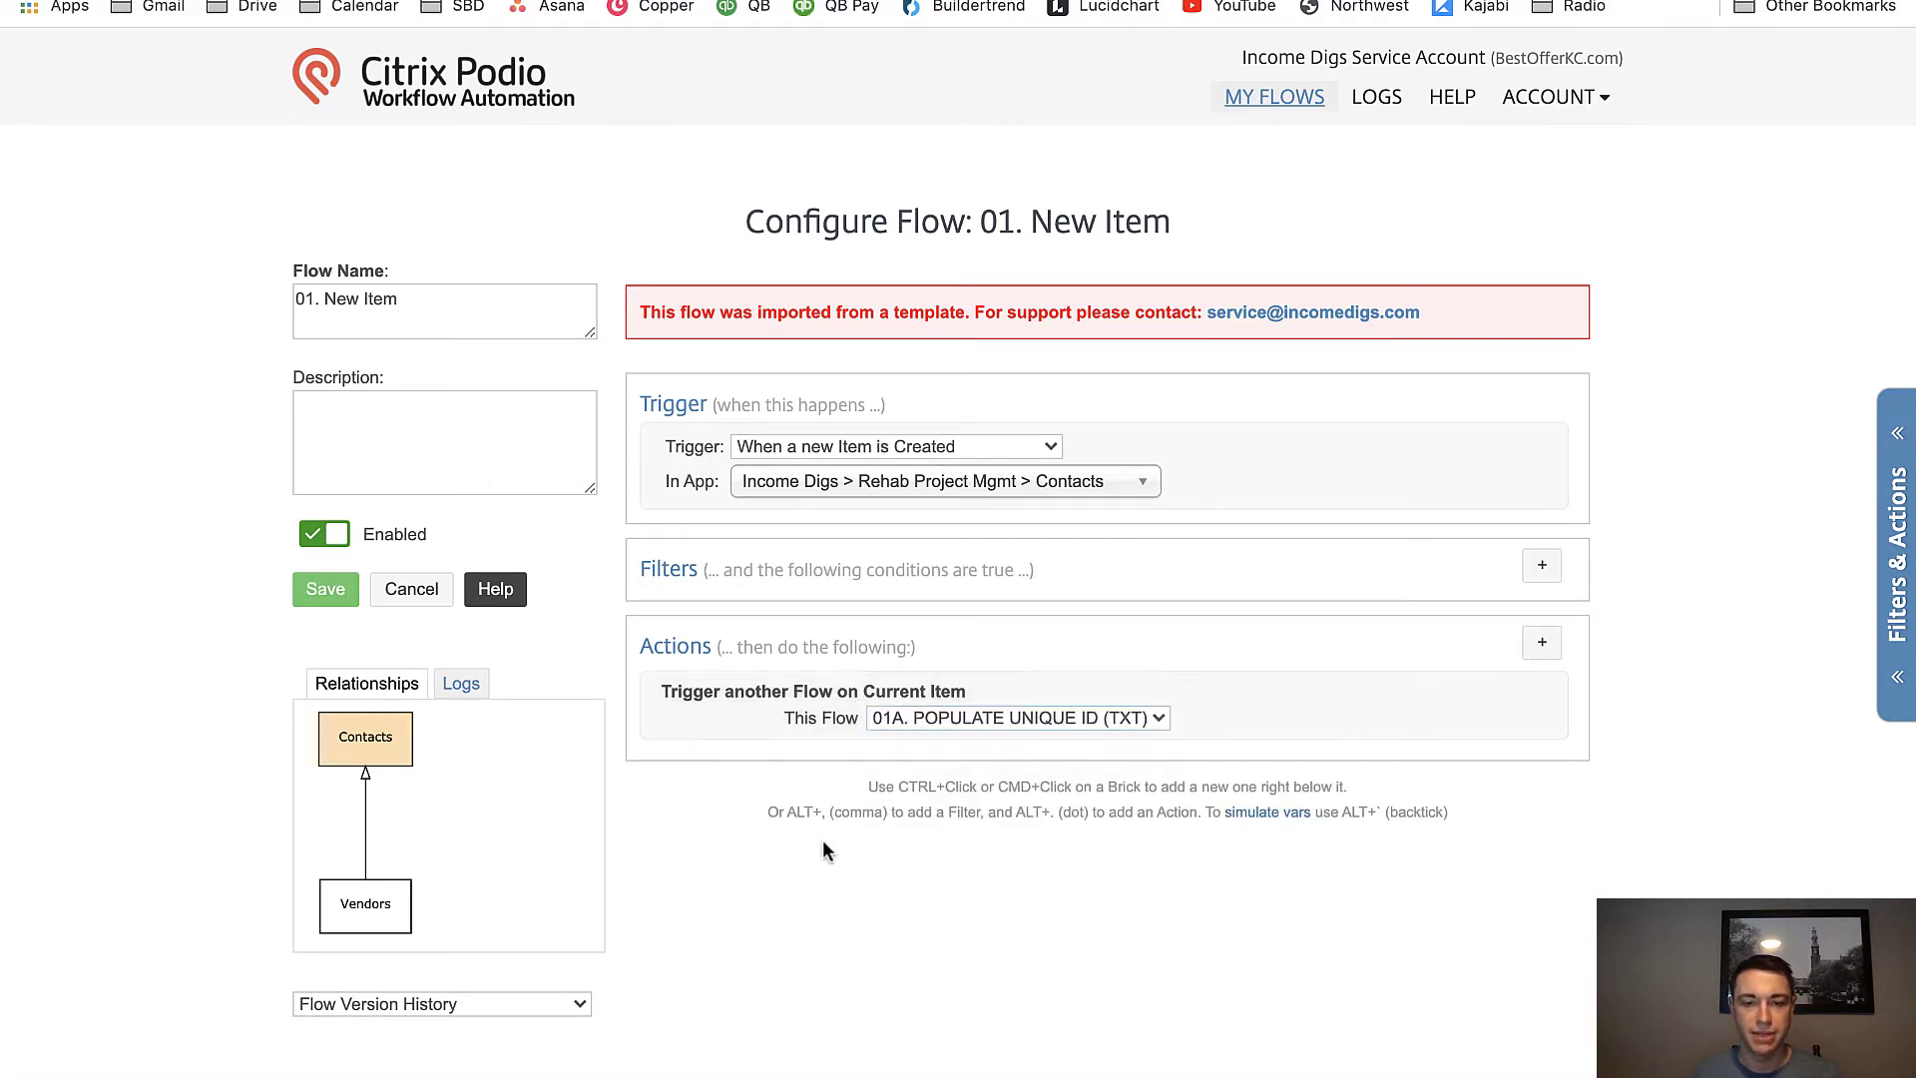
{"action": "left_click", "coordinate": [319, 600]}
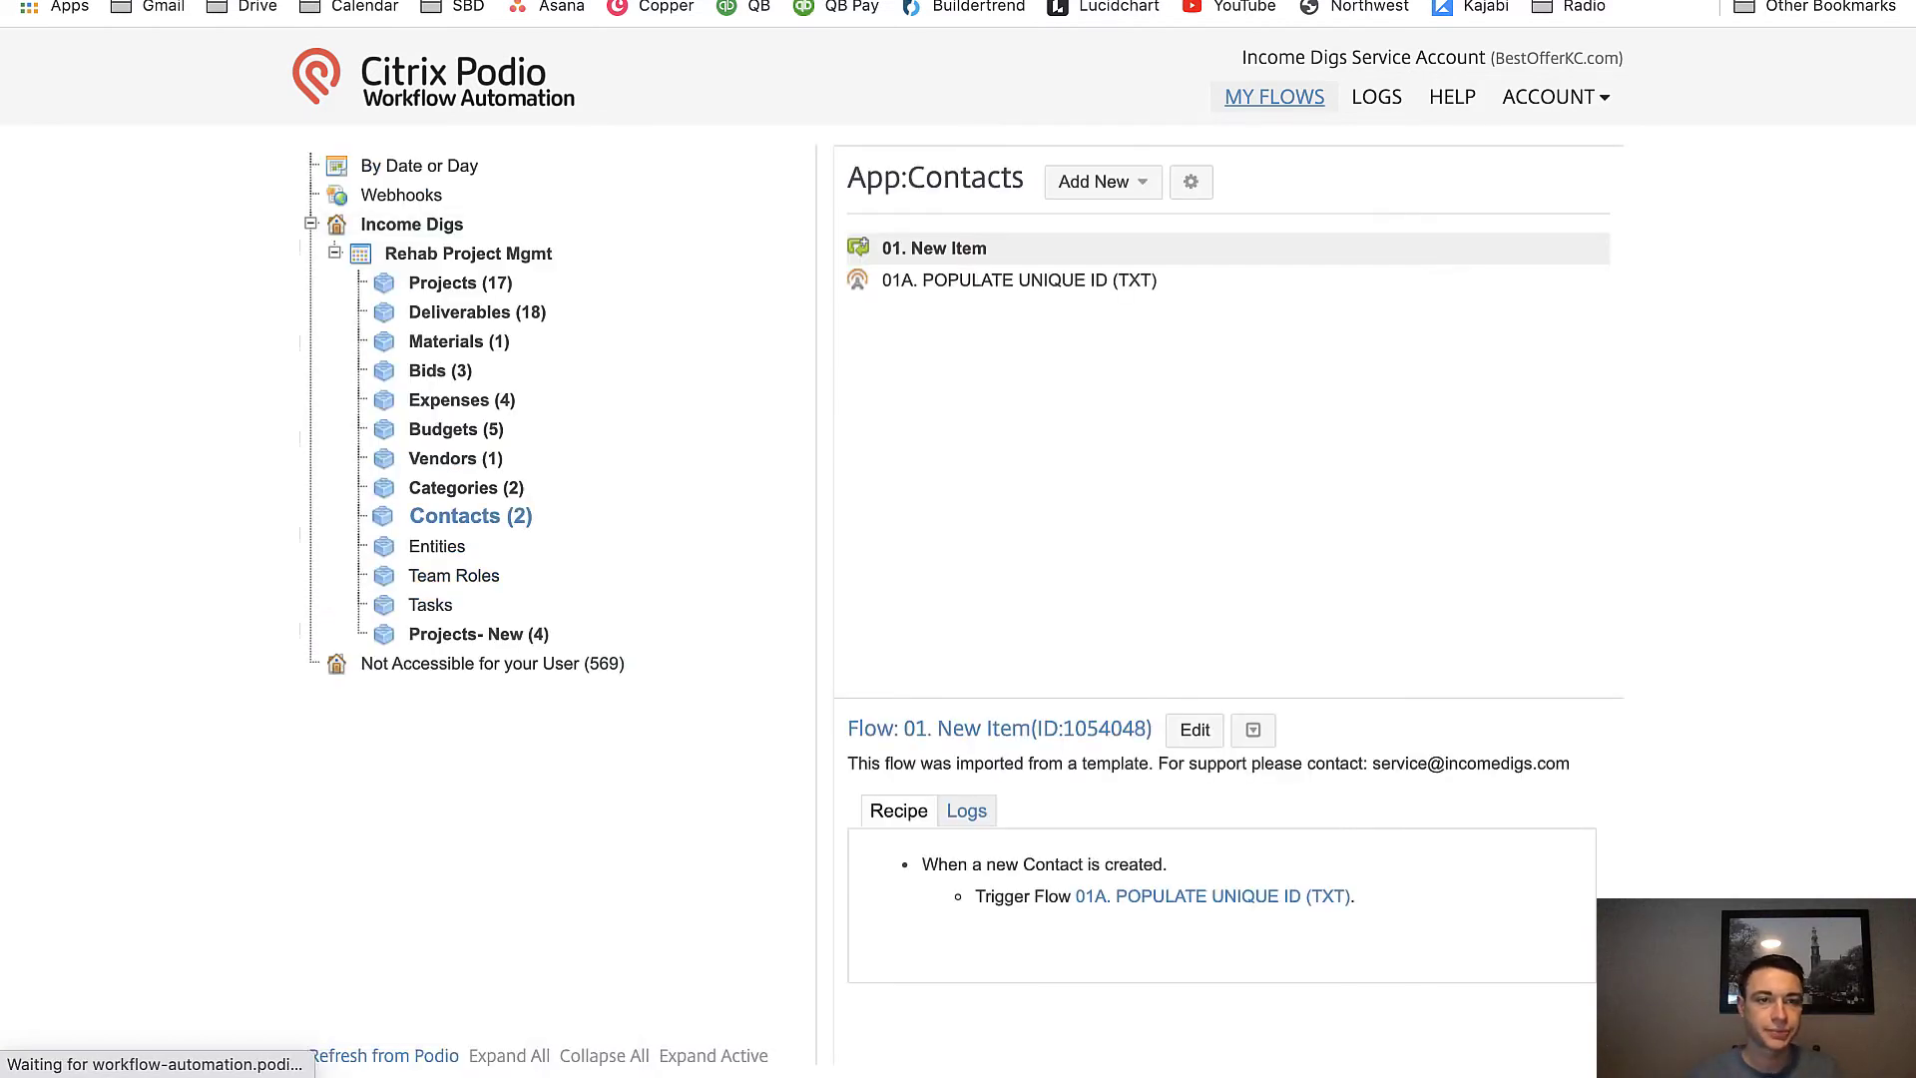
Add a test contact with last and first name in Podio Contacts, save it, and close it.
{"action": "key", "text": "ctrl+Tab"}
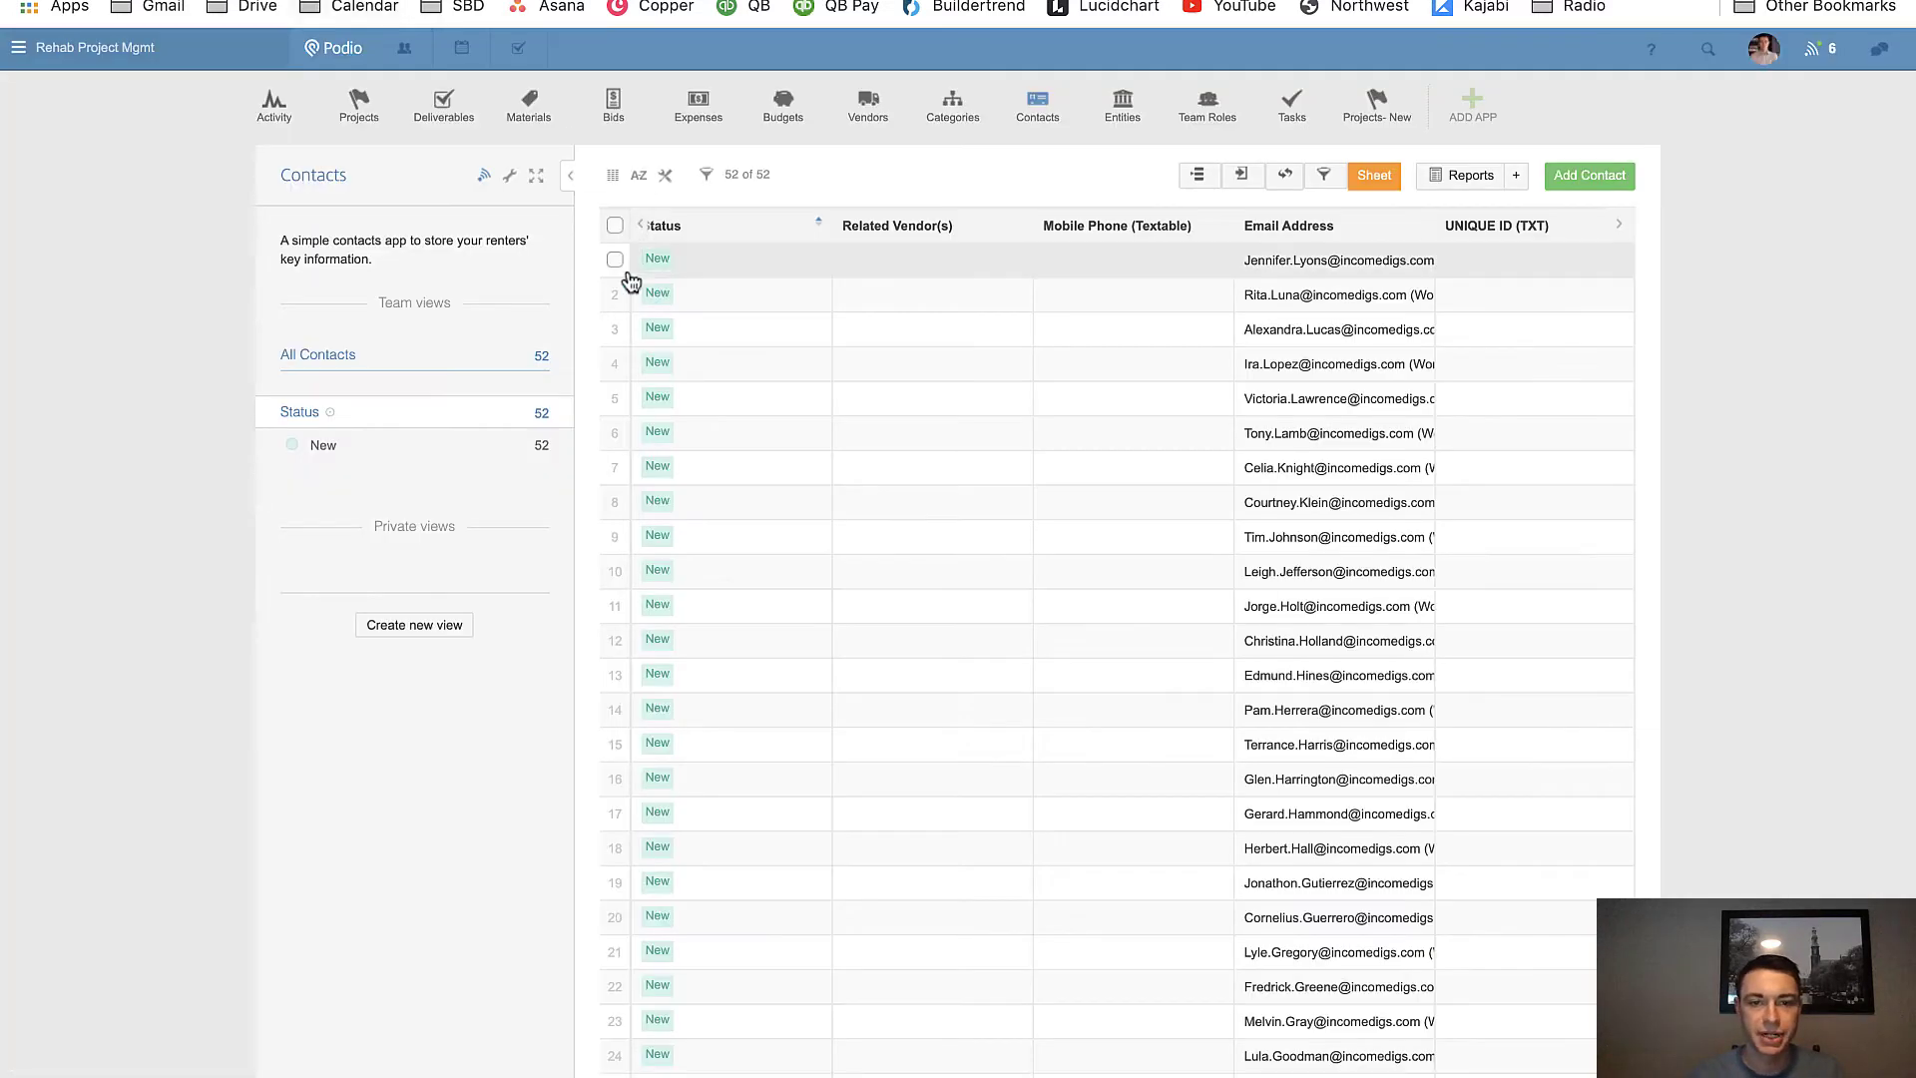
{"action": "left_click", "coordinate": [1584, 174]}
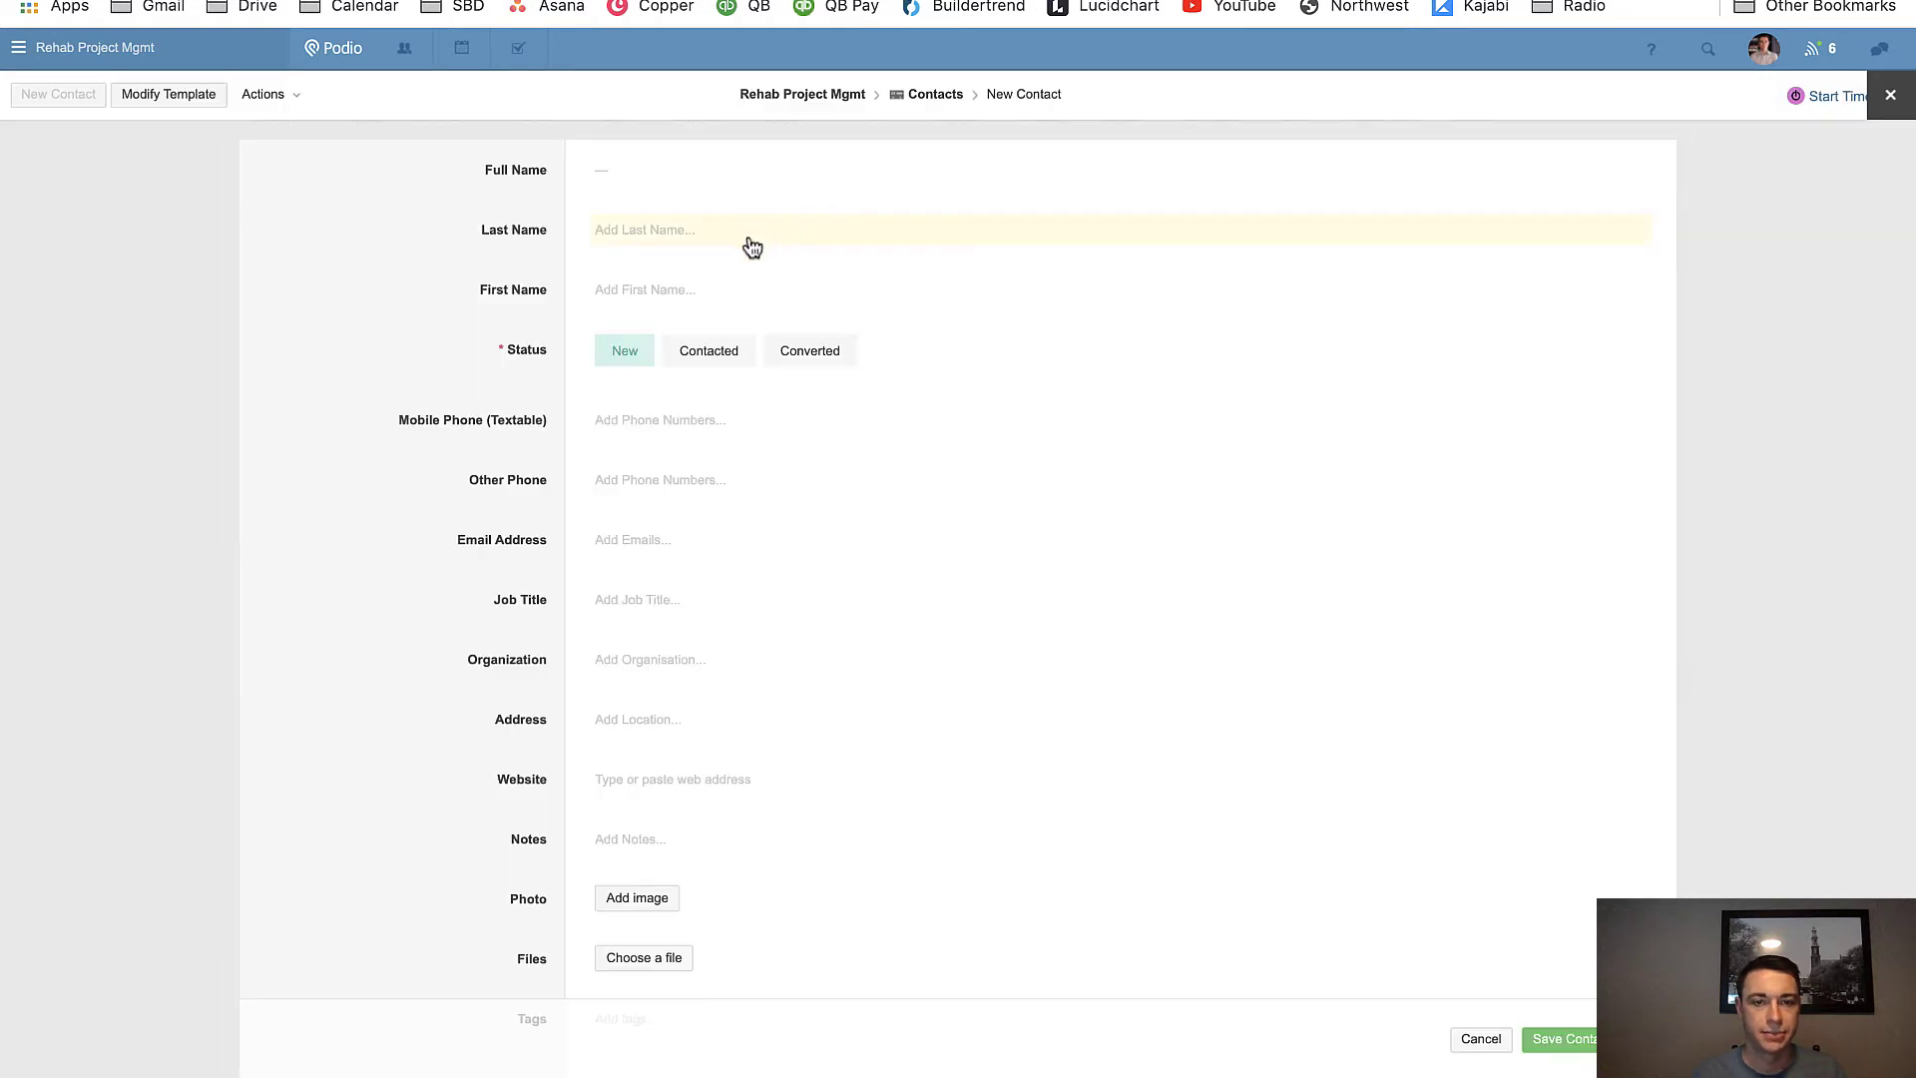
{"action": "left_click", "coordinate": [750, 231]}
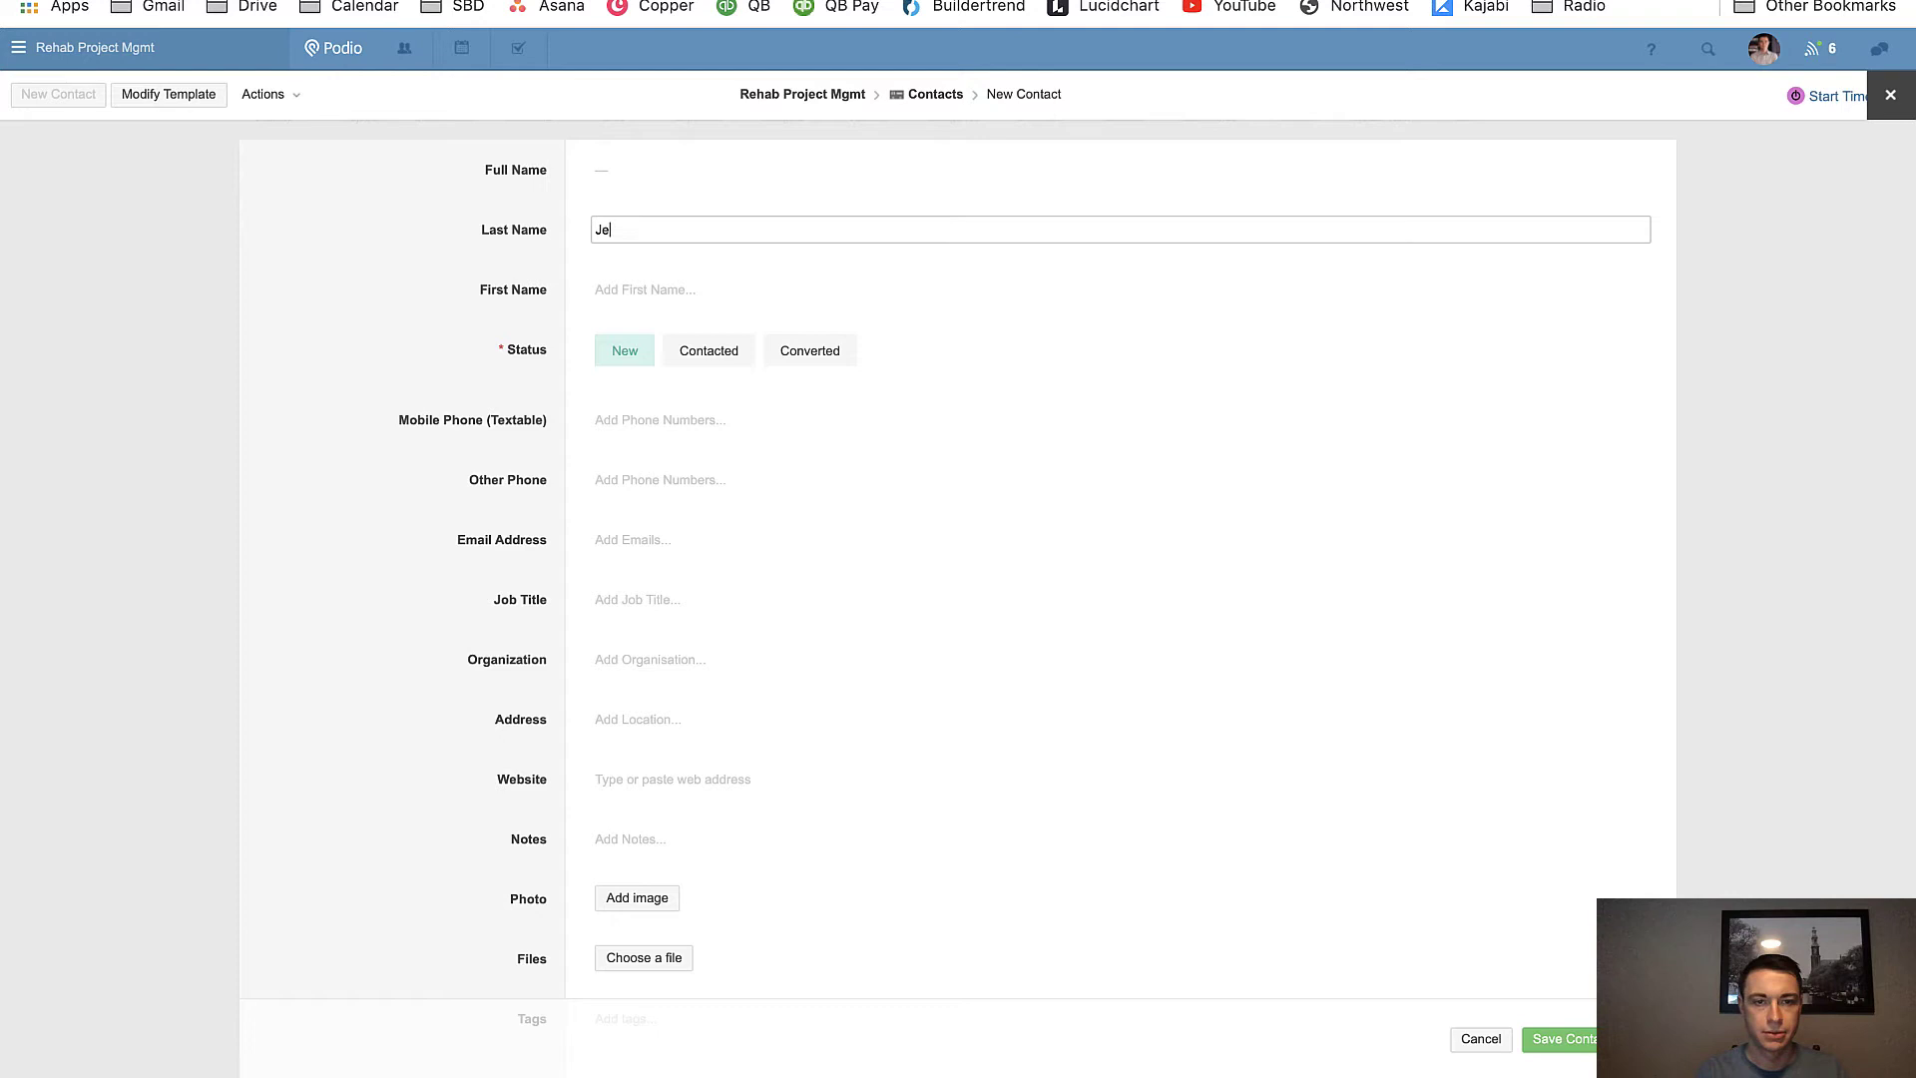
{"action": "type", "text": "Jenner"}
{"action": "key", "text": "Tab"}
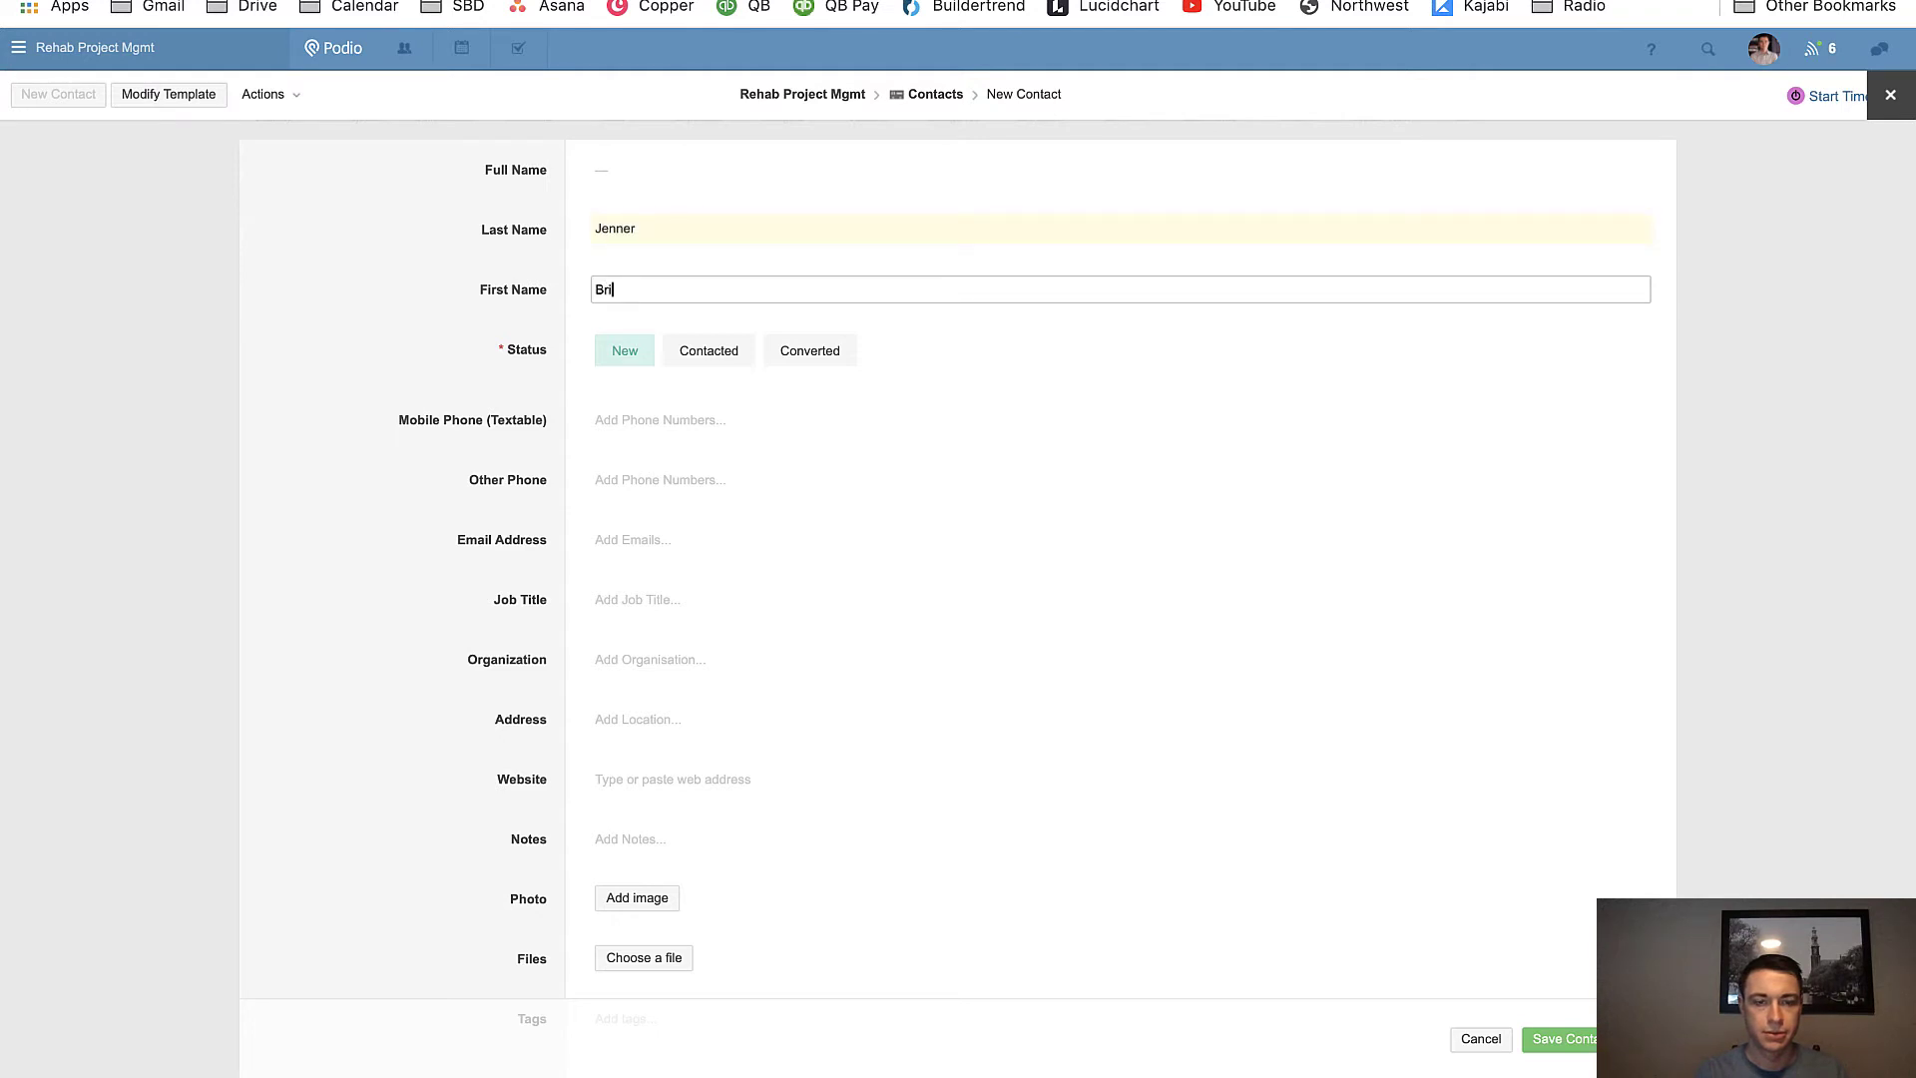
{"action": "left_click", "coordinate": [481, 669]}
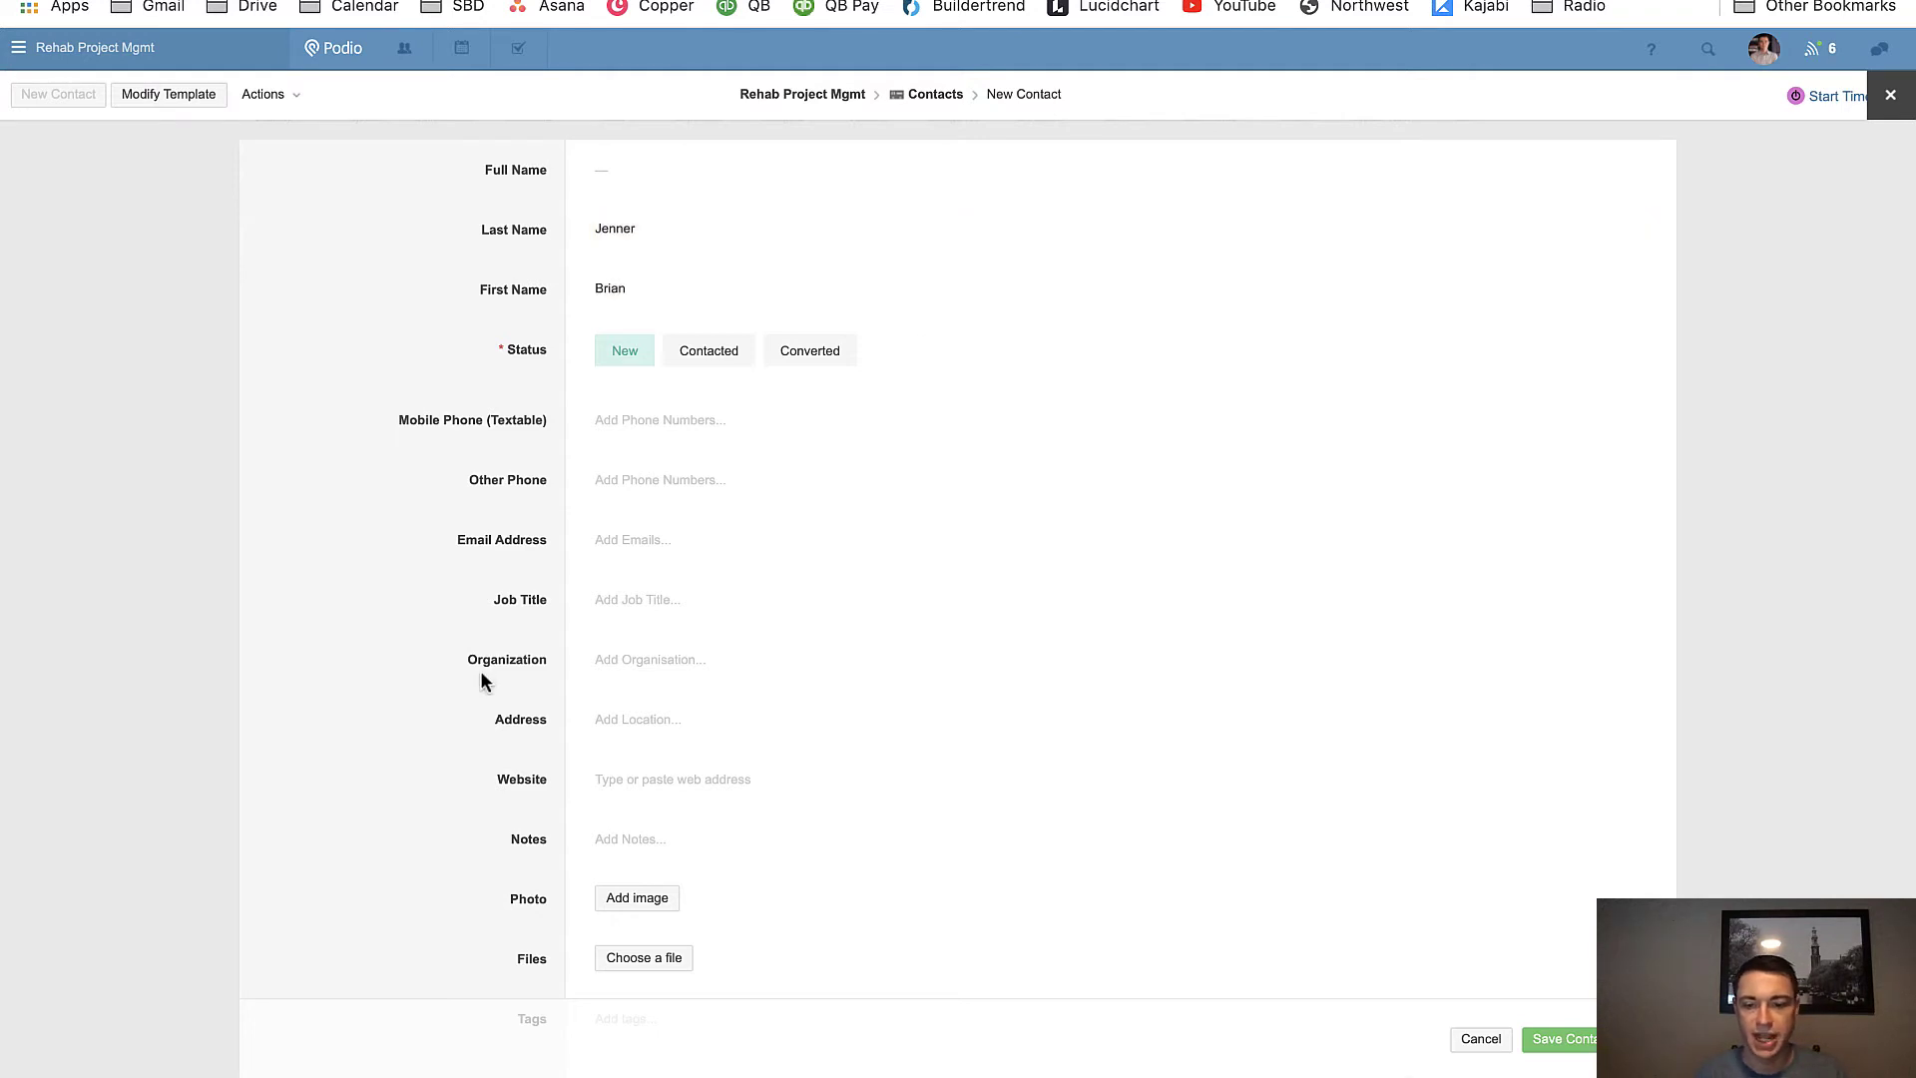
{"action": "left_click", "coordinate": [1560, 1040]}
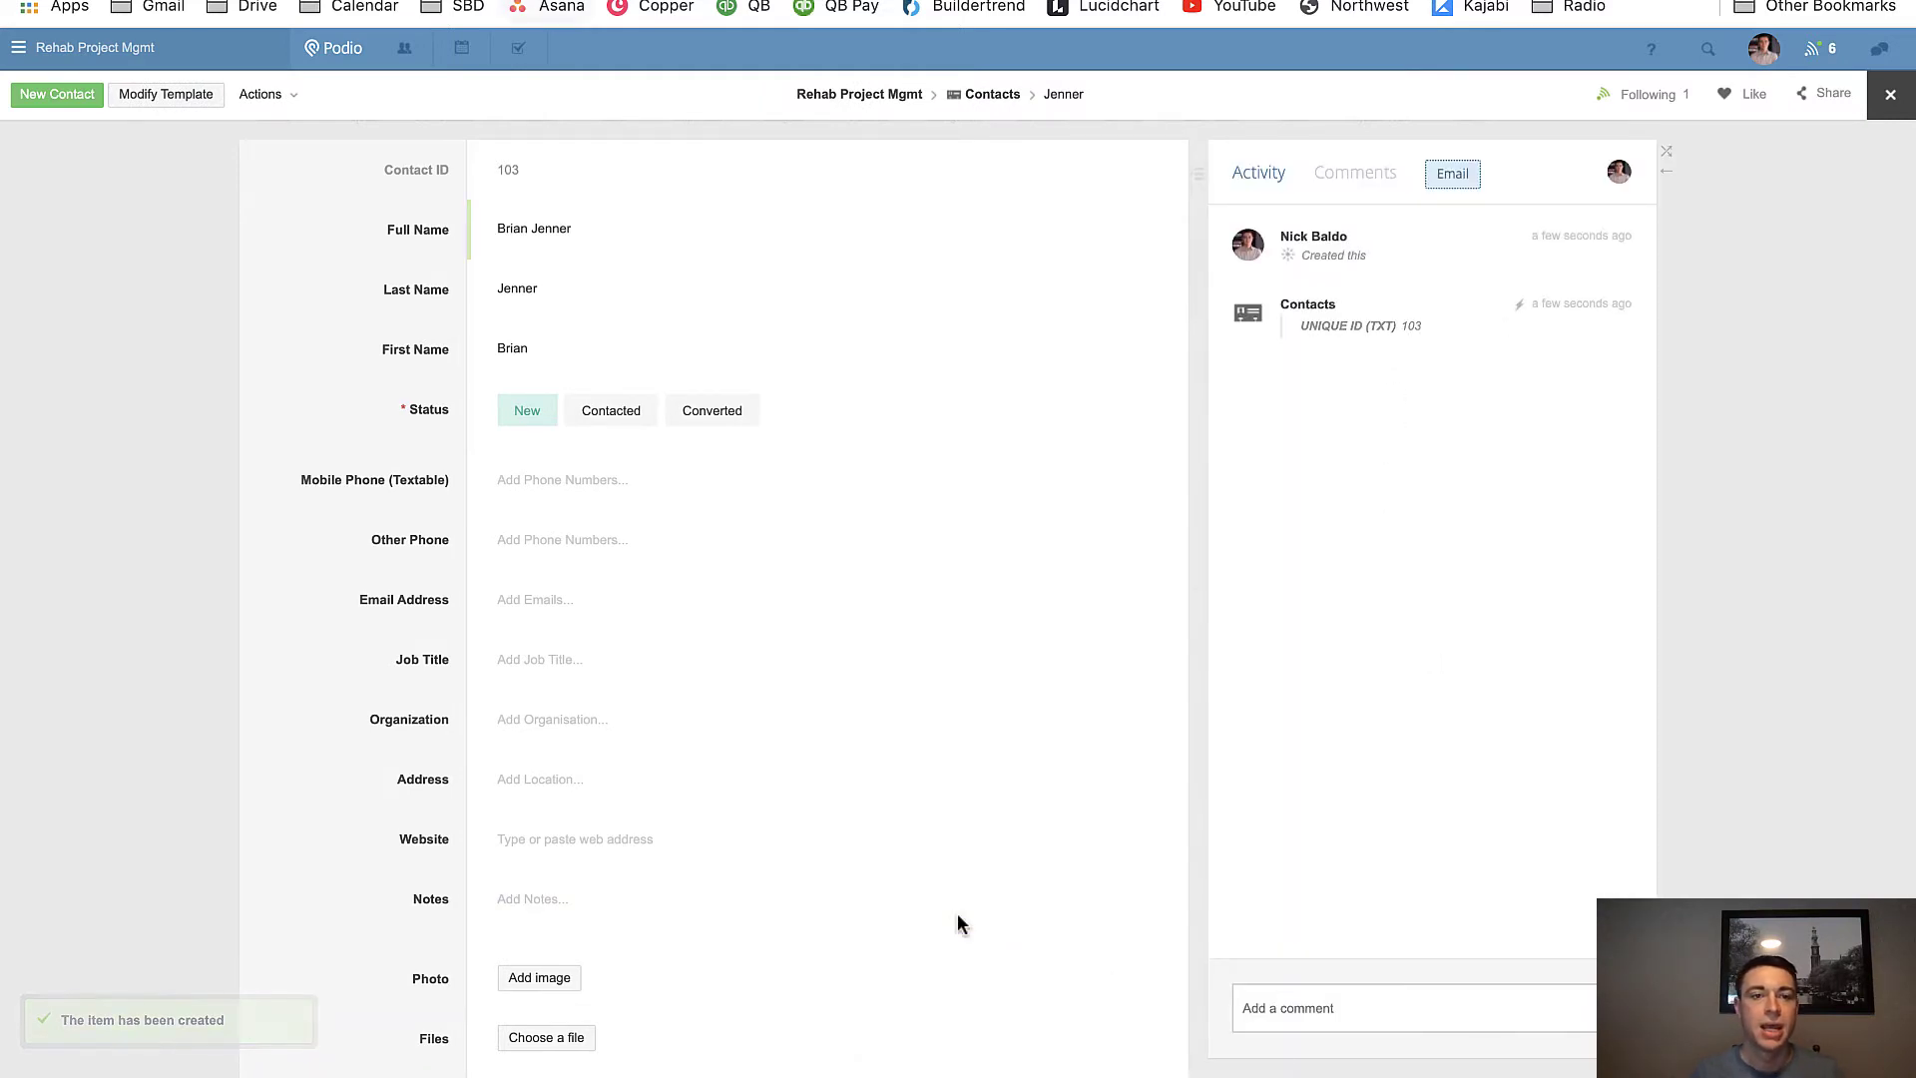
{"action": "left_click", "coordinate": [195, 255]}
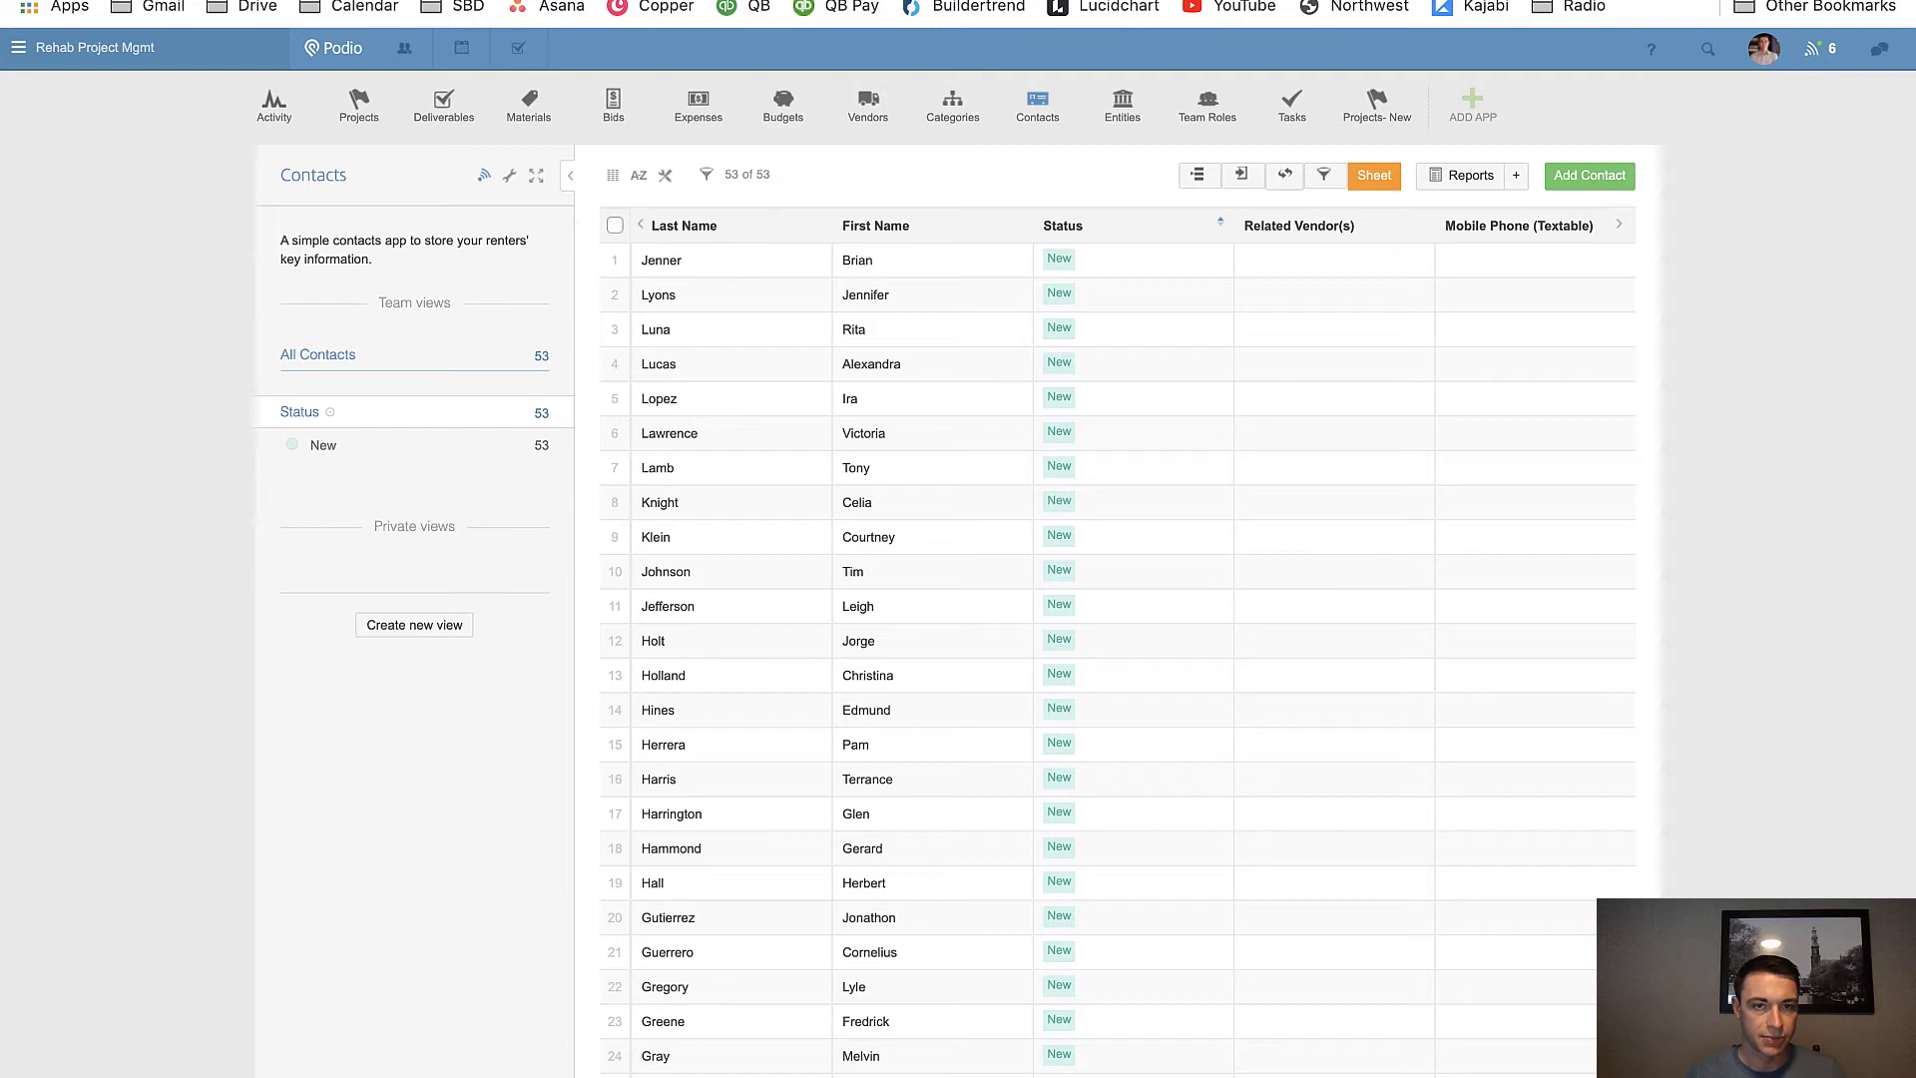
Run the 01A. POPULATE UNIQUE ID (TXT) flow on all existing contacts with value 0.
{"action": "key", "text": "ctrl+Tab"}
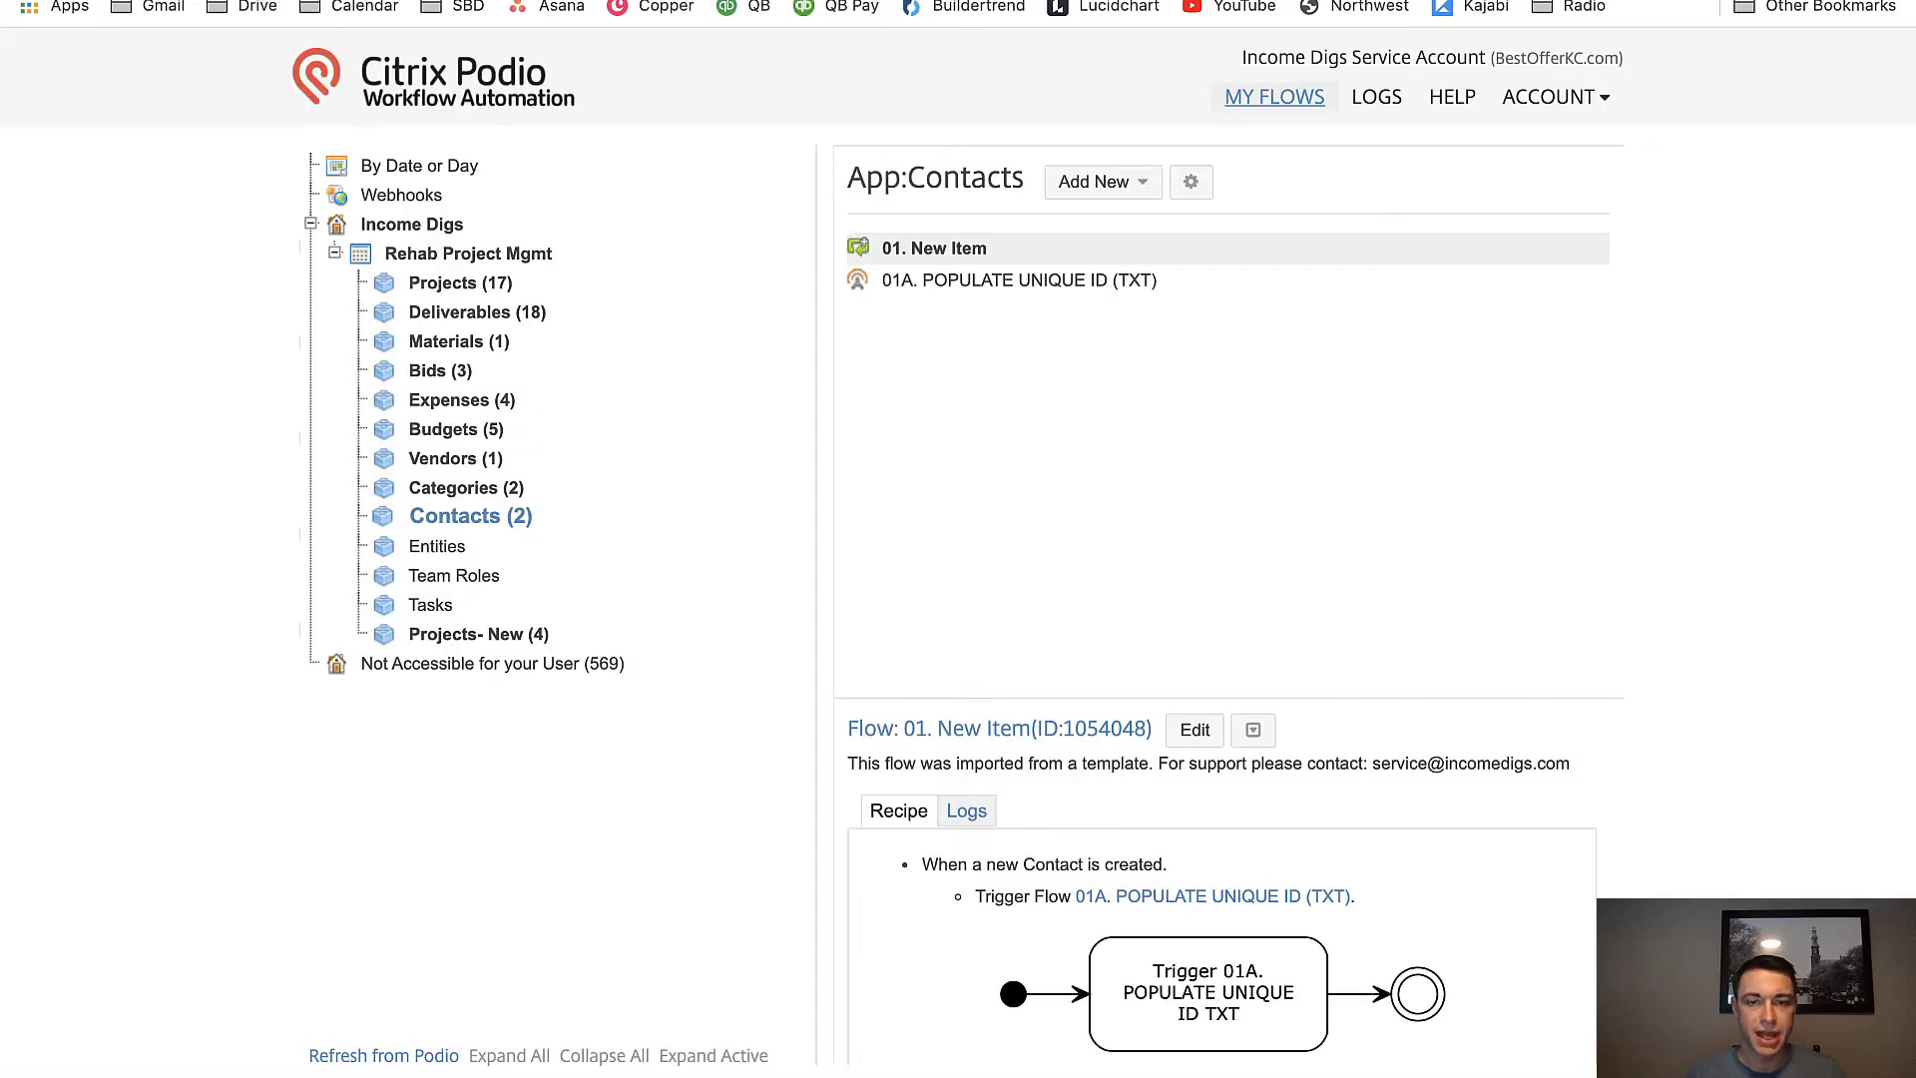
{"action": "left_click", "coordinate": [1025, 289]}
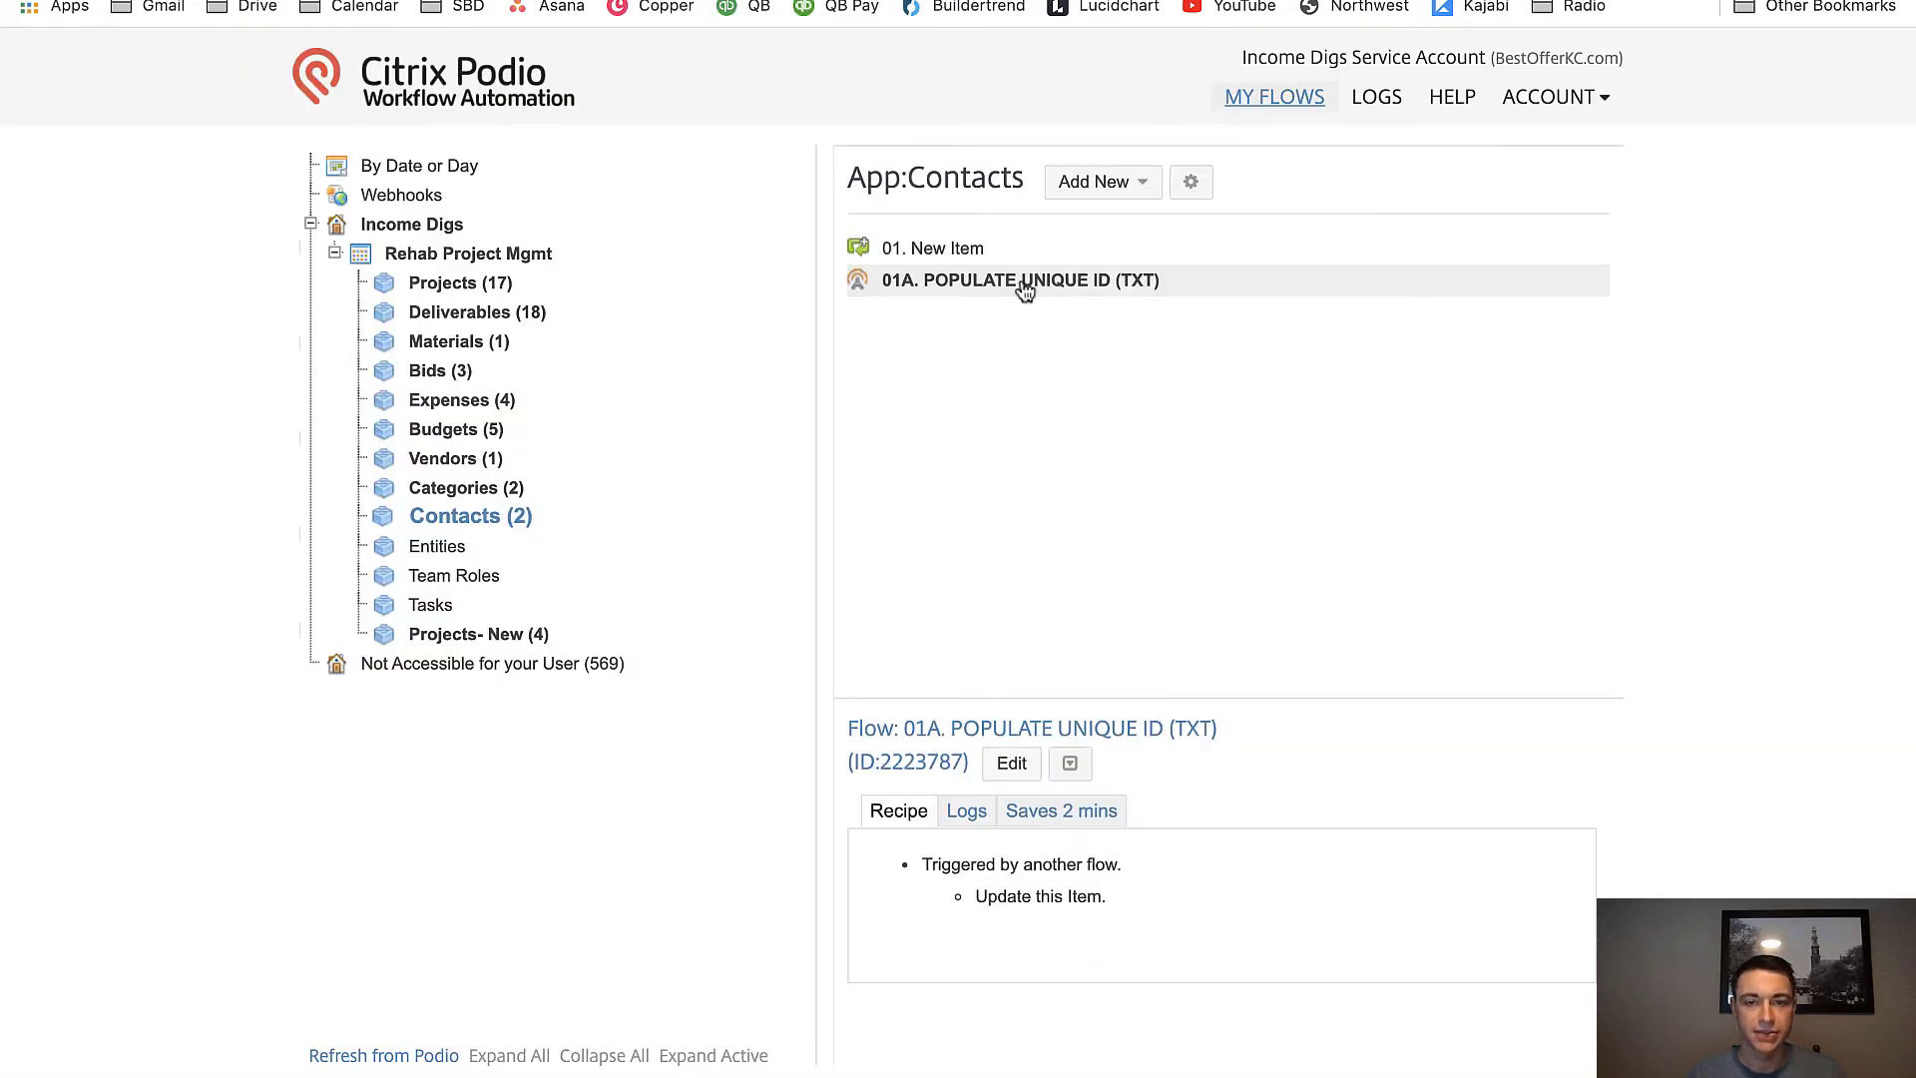
{"action": "left_click", "coordinate": [1070, 763]}
{"action": "left_click", "coordinate": [1099, 846]}
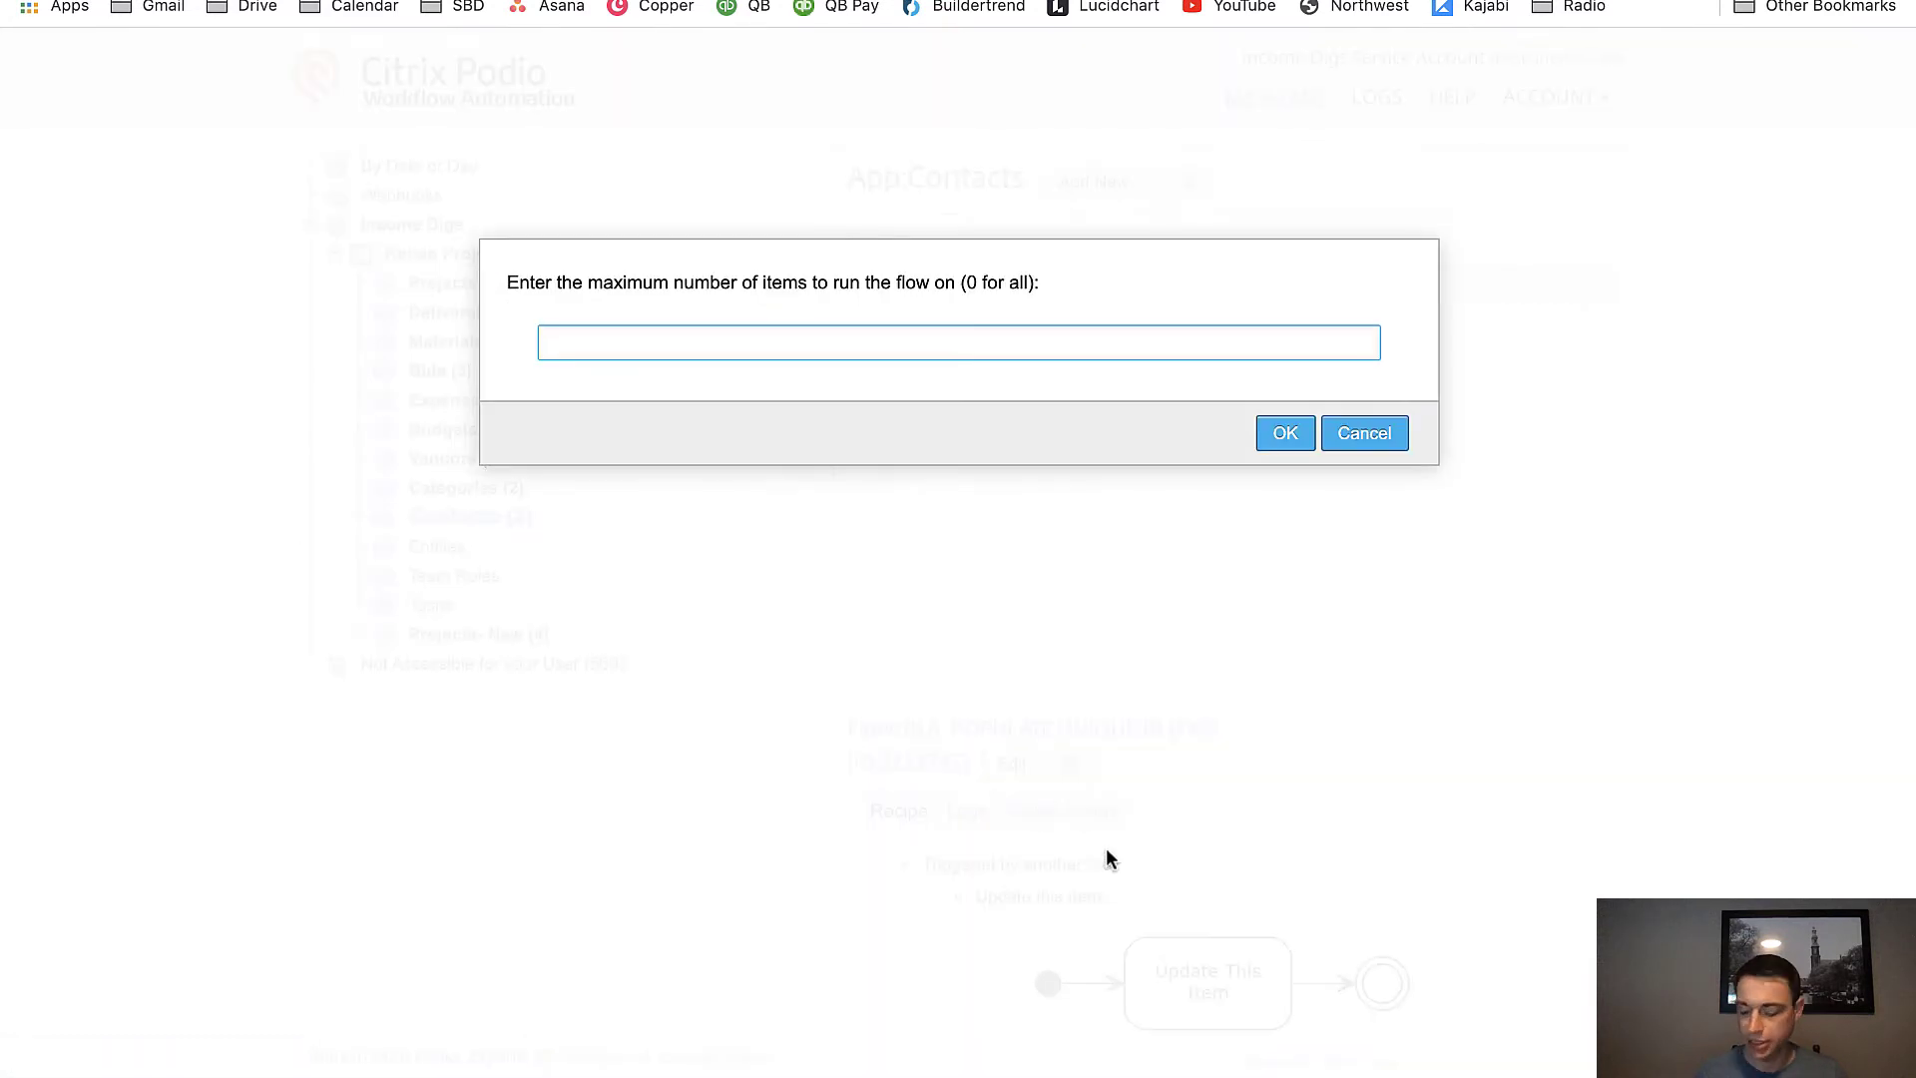
{"action": "type", "text": "0"}
{"action": "left_click", "coordinate": [1285, 432]}
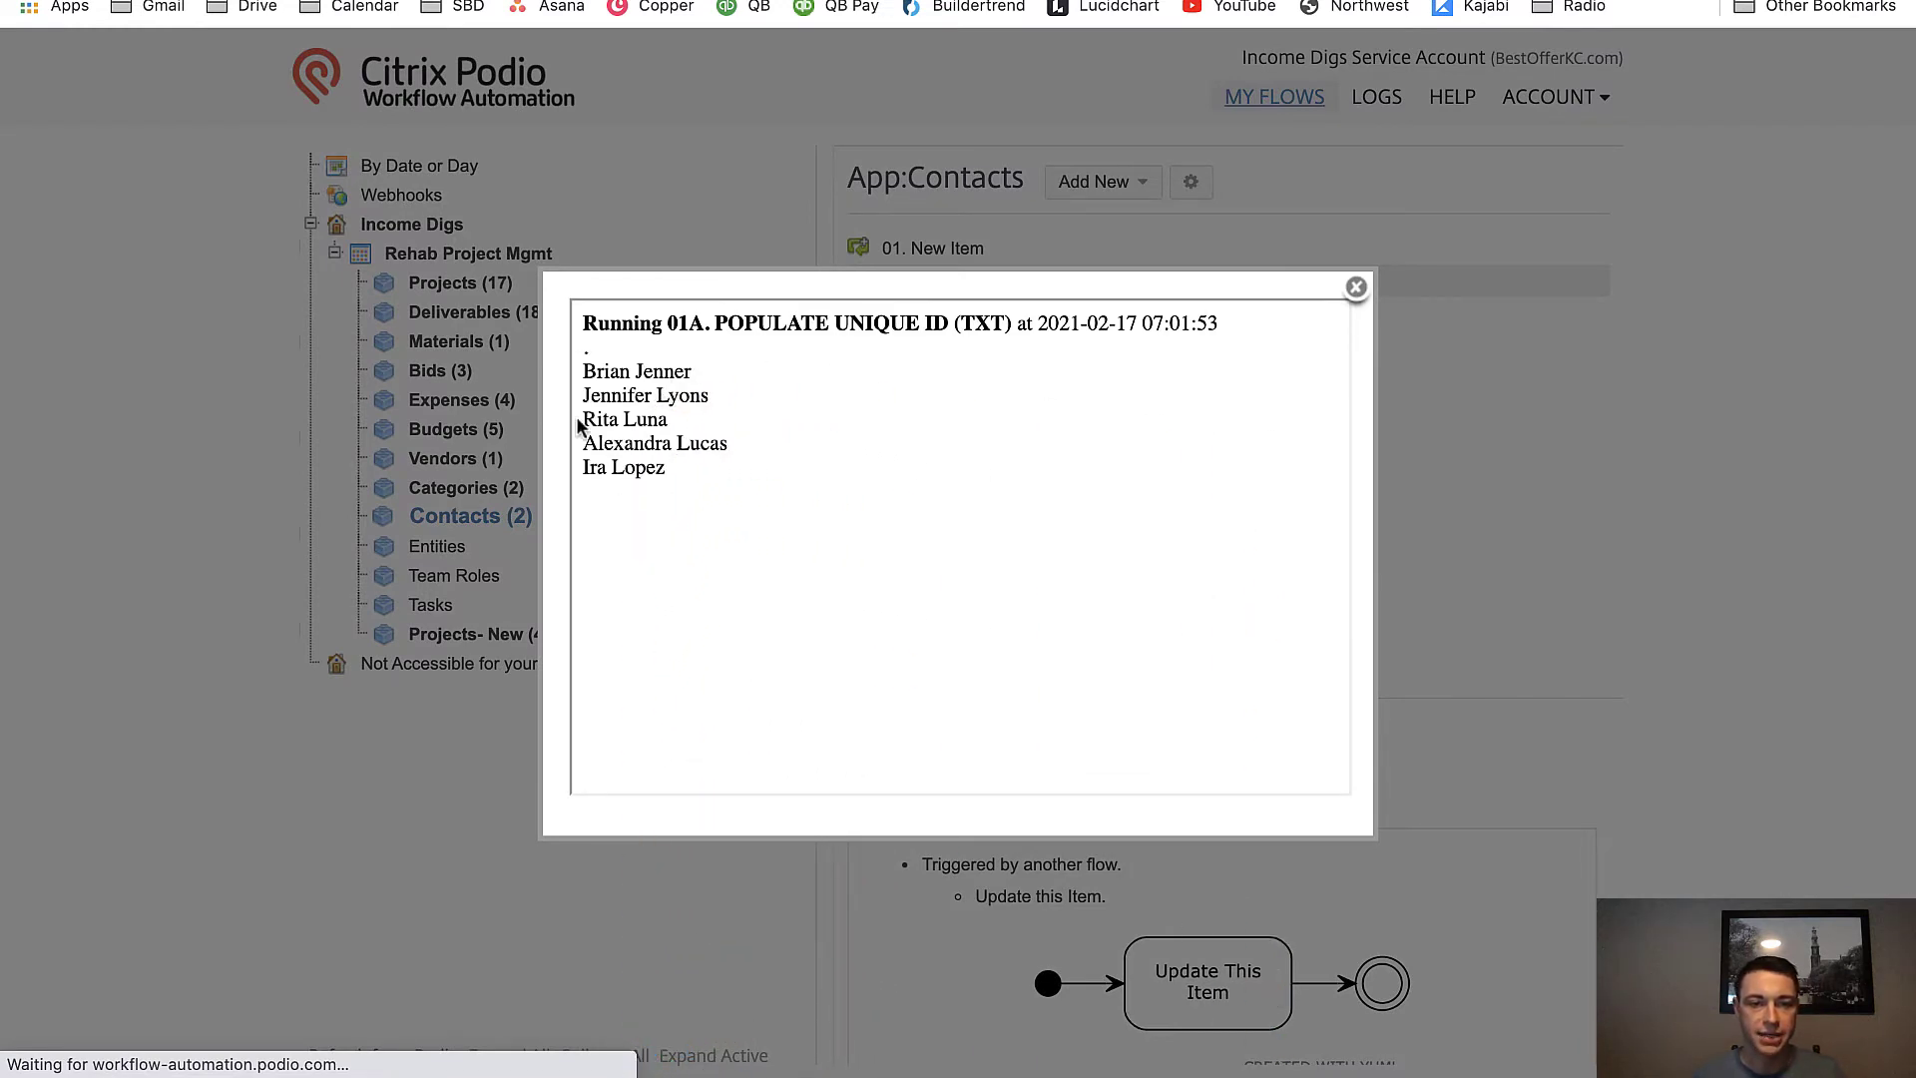
Reload Podio Contacts to confirm UNIQUE ID (TXT) values now run from 86 to 103.
{"action": "key", "text": "ctrl+Tab"}
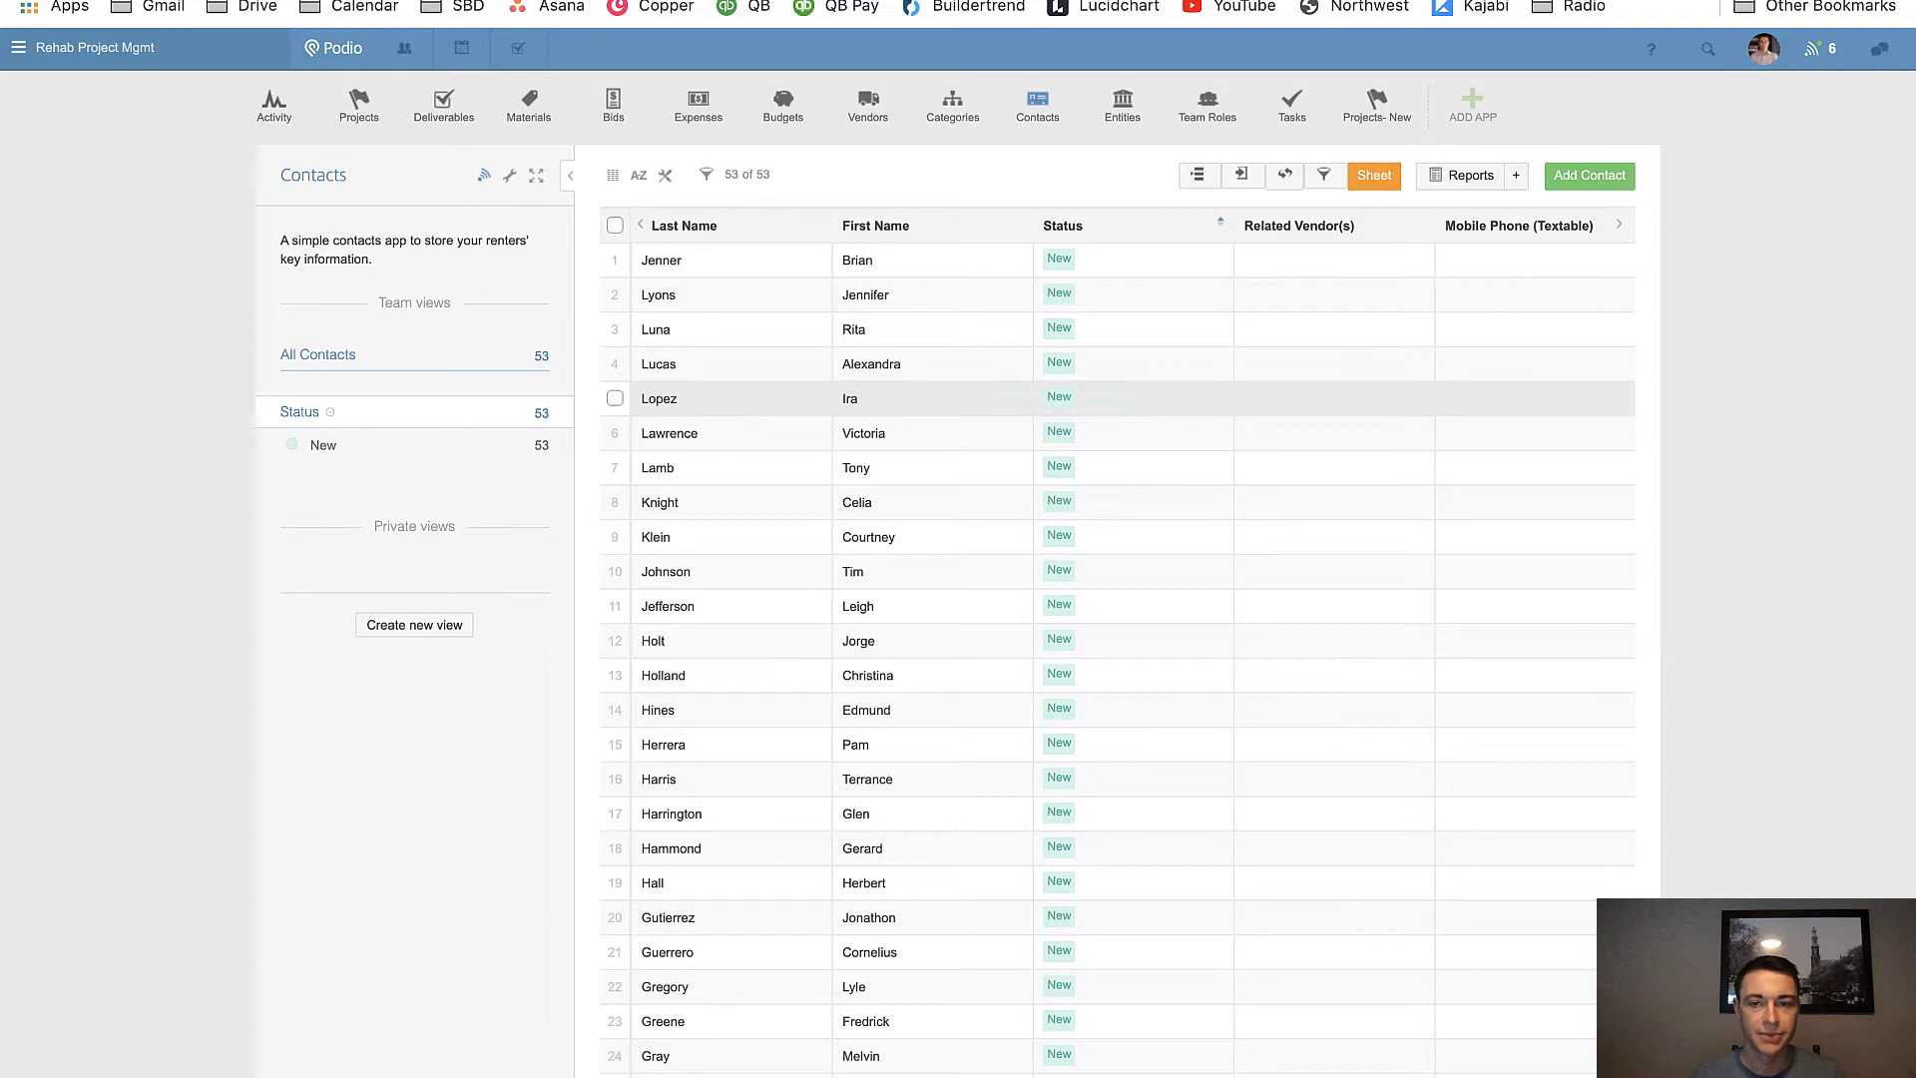
{"action": "scroll", "coordinate": [1271, 573], "scroll_direction": "right", "scroll_amount": 5}
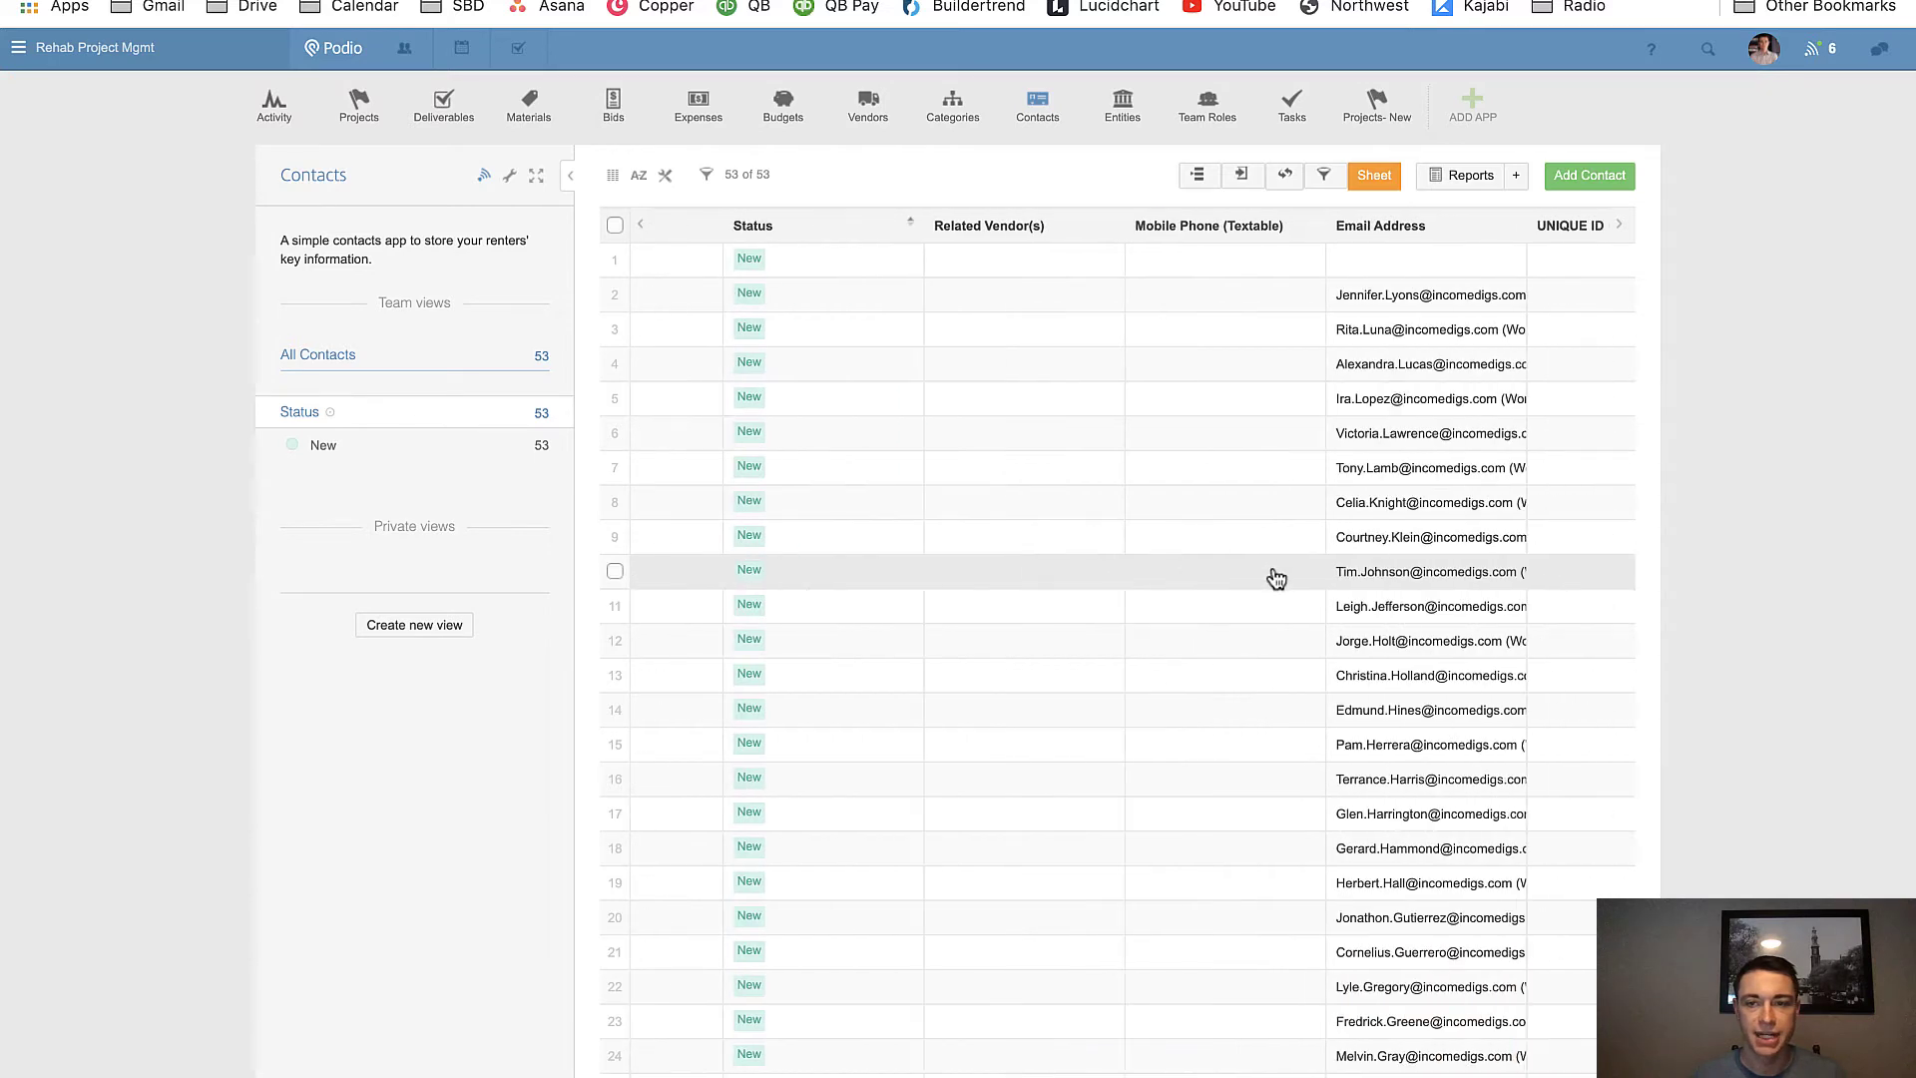
{"action": "left_click", "coordinate": [289, 42]}
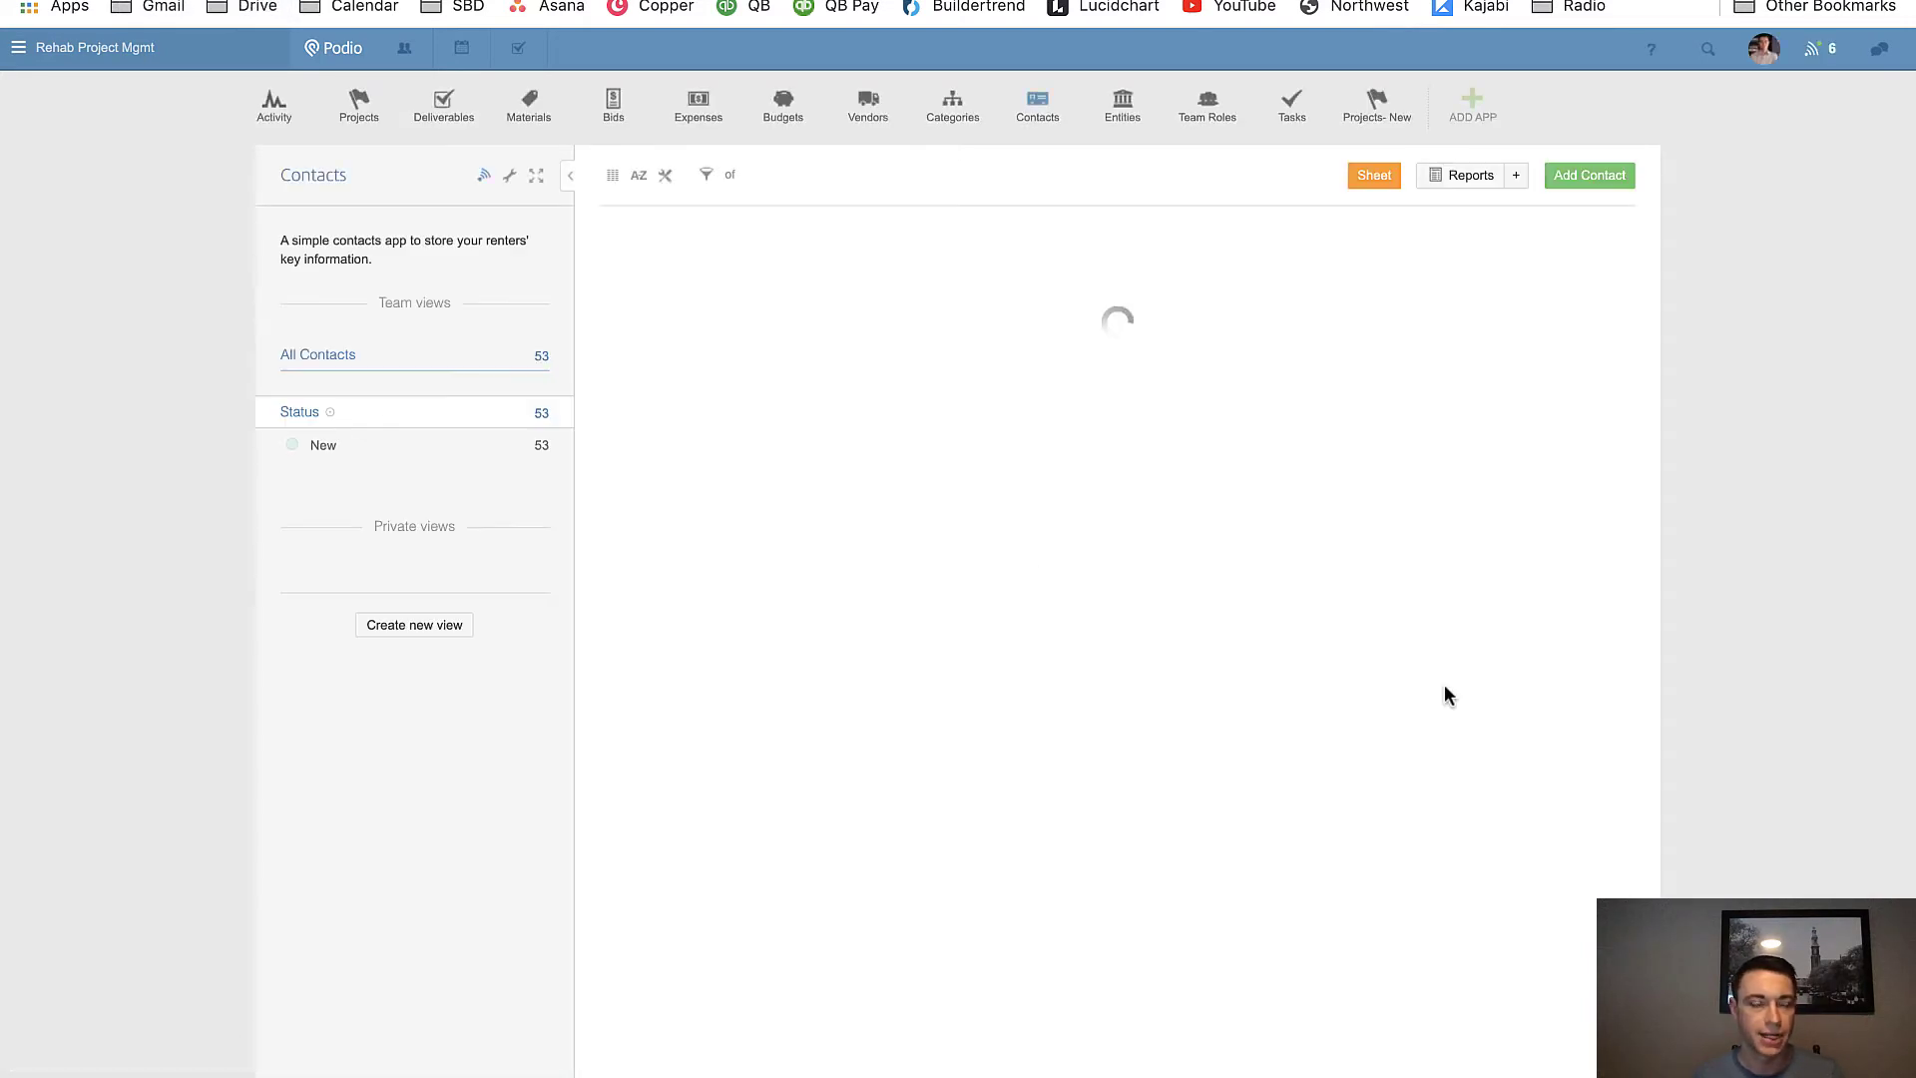
{"action": "scroll", "coordinate": [1448, 698], "scroll_direction": "right", "scroll_amount": 4}
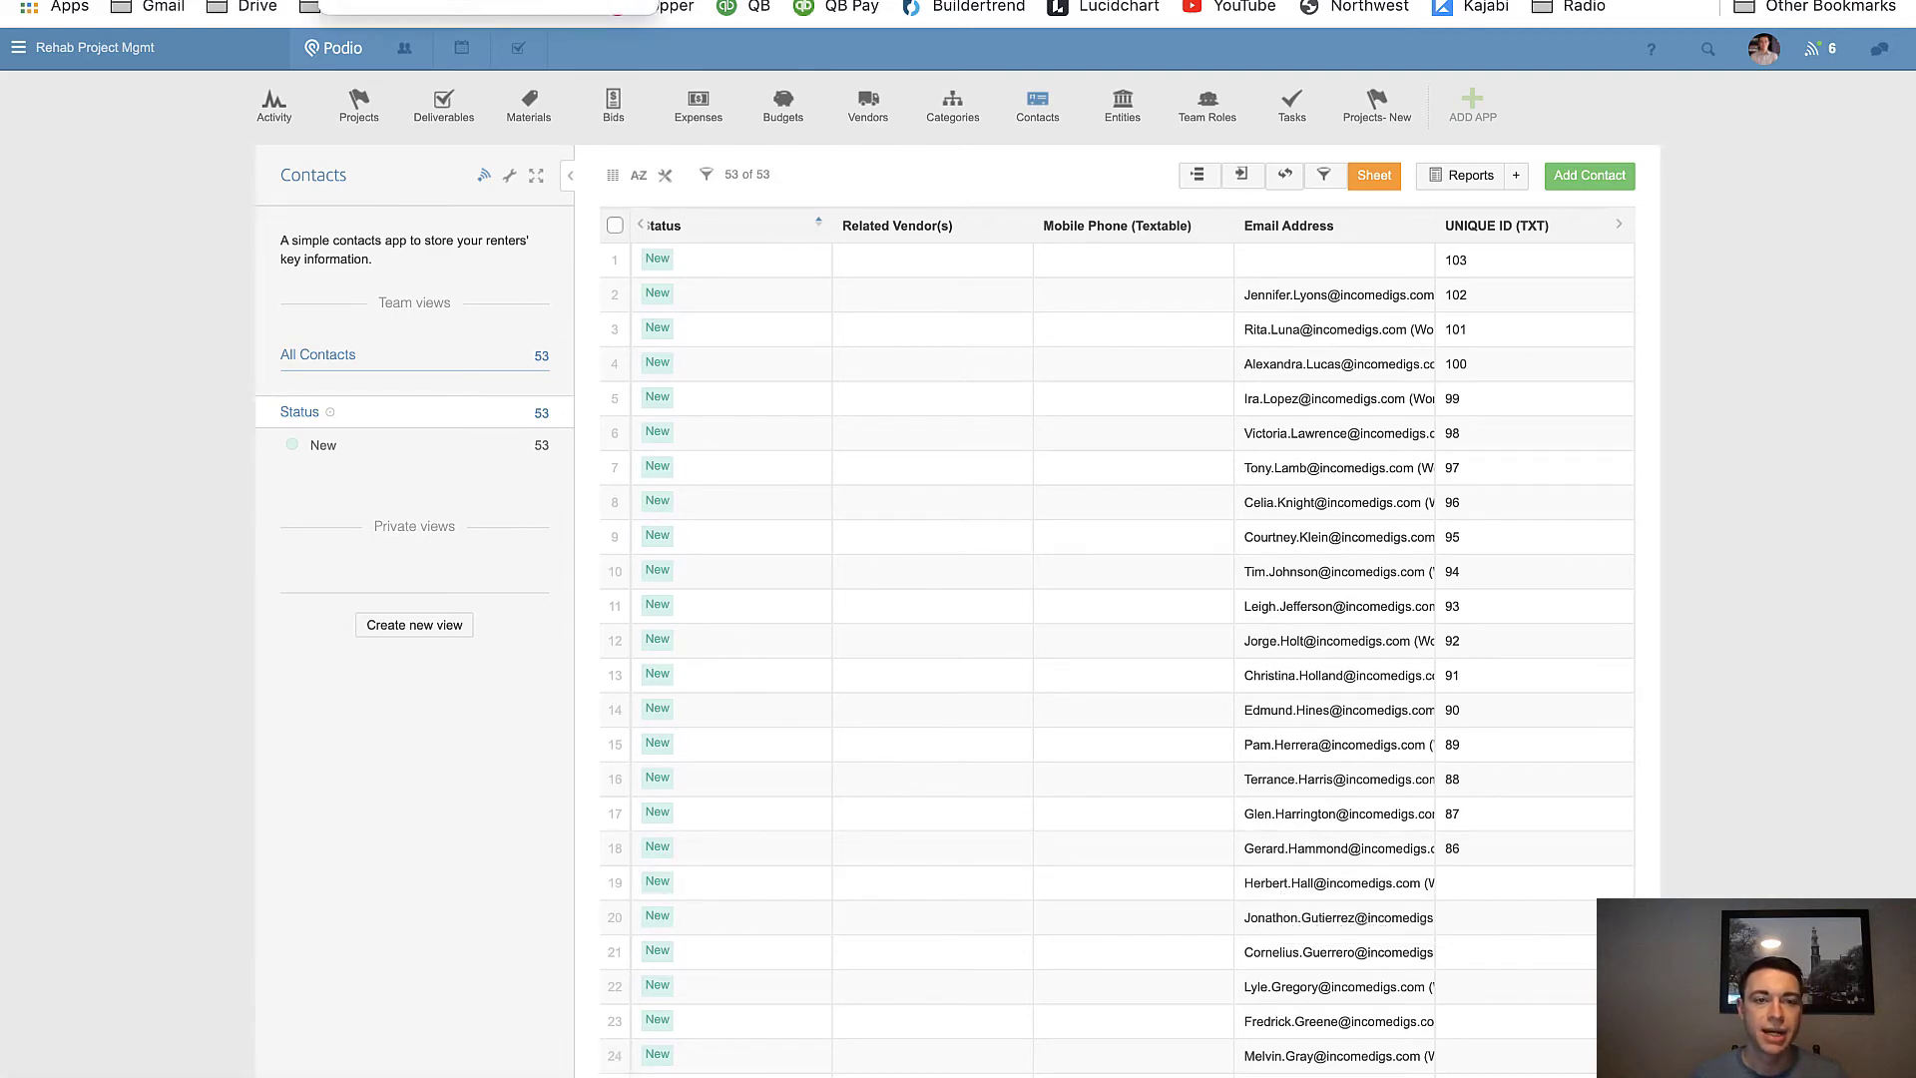
{"action": "key", "text": "ctrl+Tab"}
Insert a new column A before First in the sheet, headed UNIQUE ID.
{"action": "left_click", "coordinate": [770, 481]}
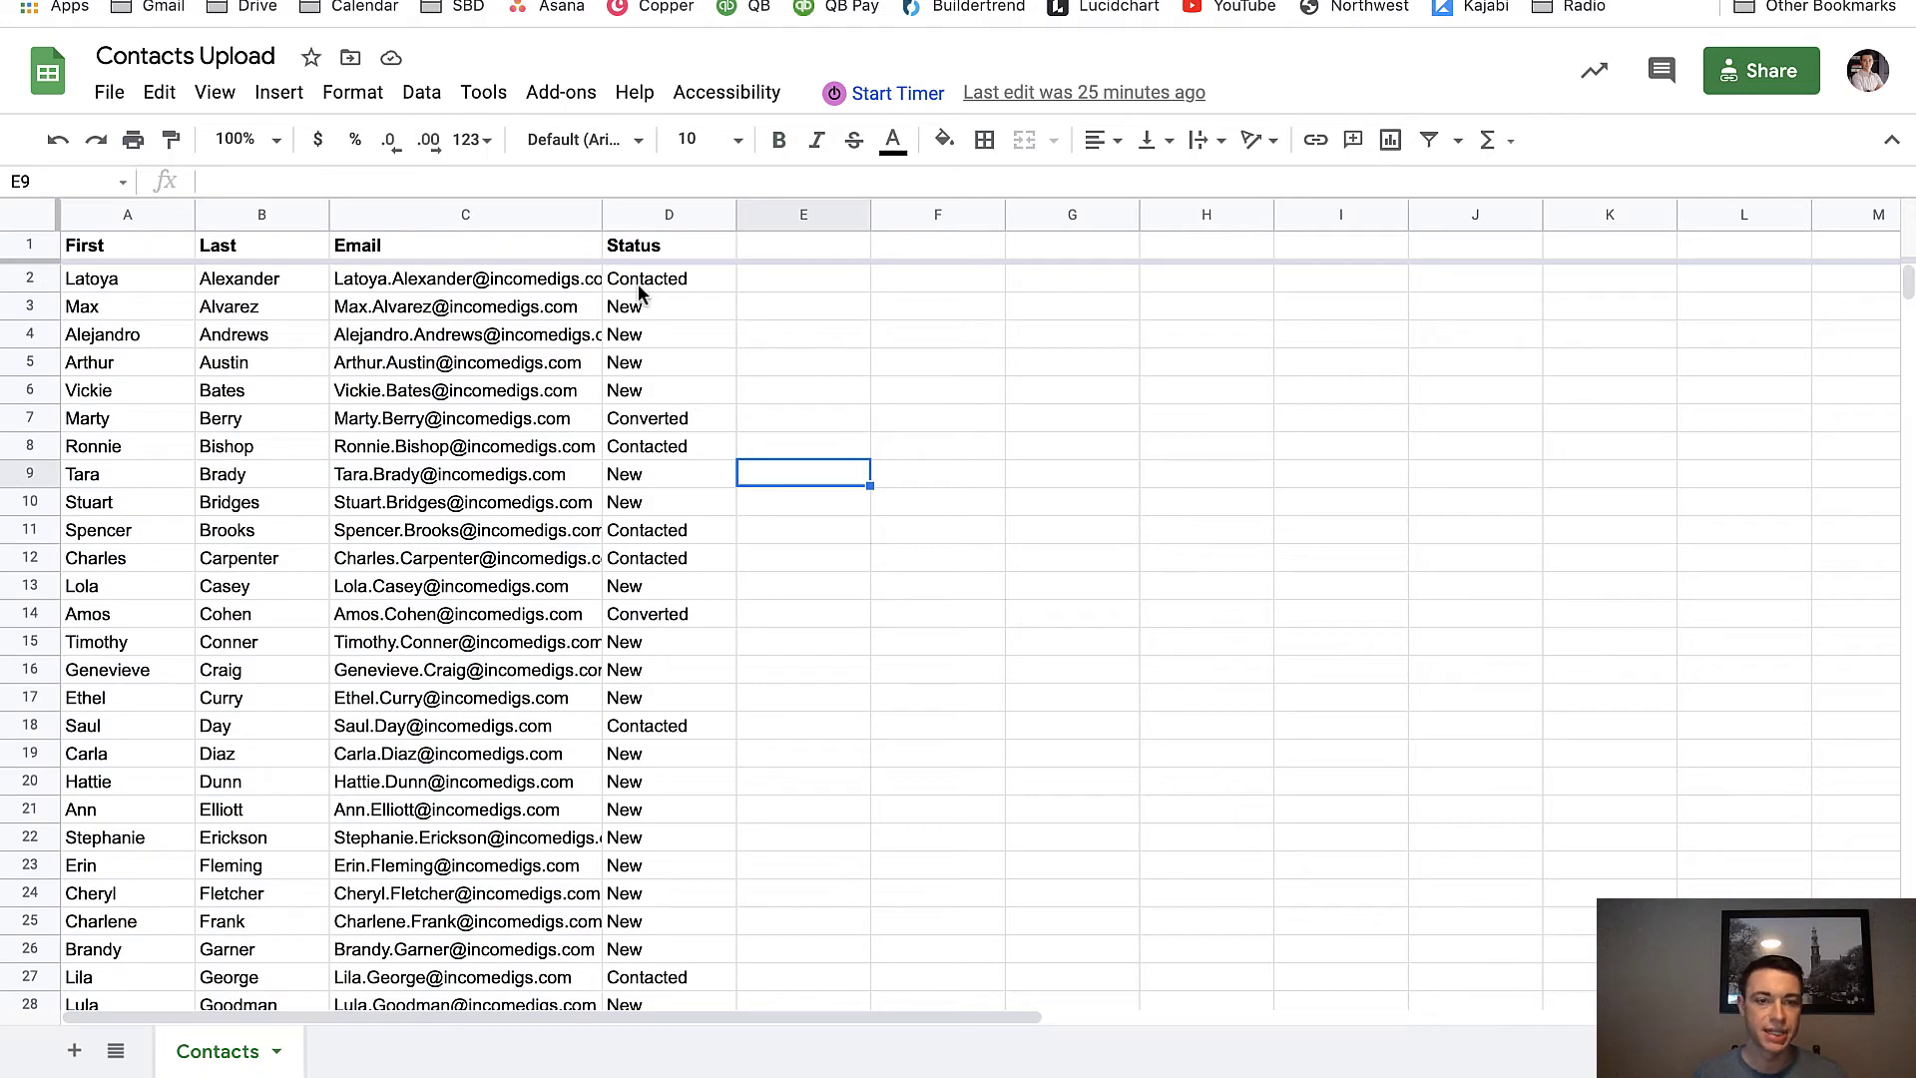
{"action": "left_click", "coordinate": [655, 203]}
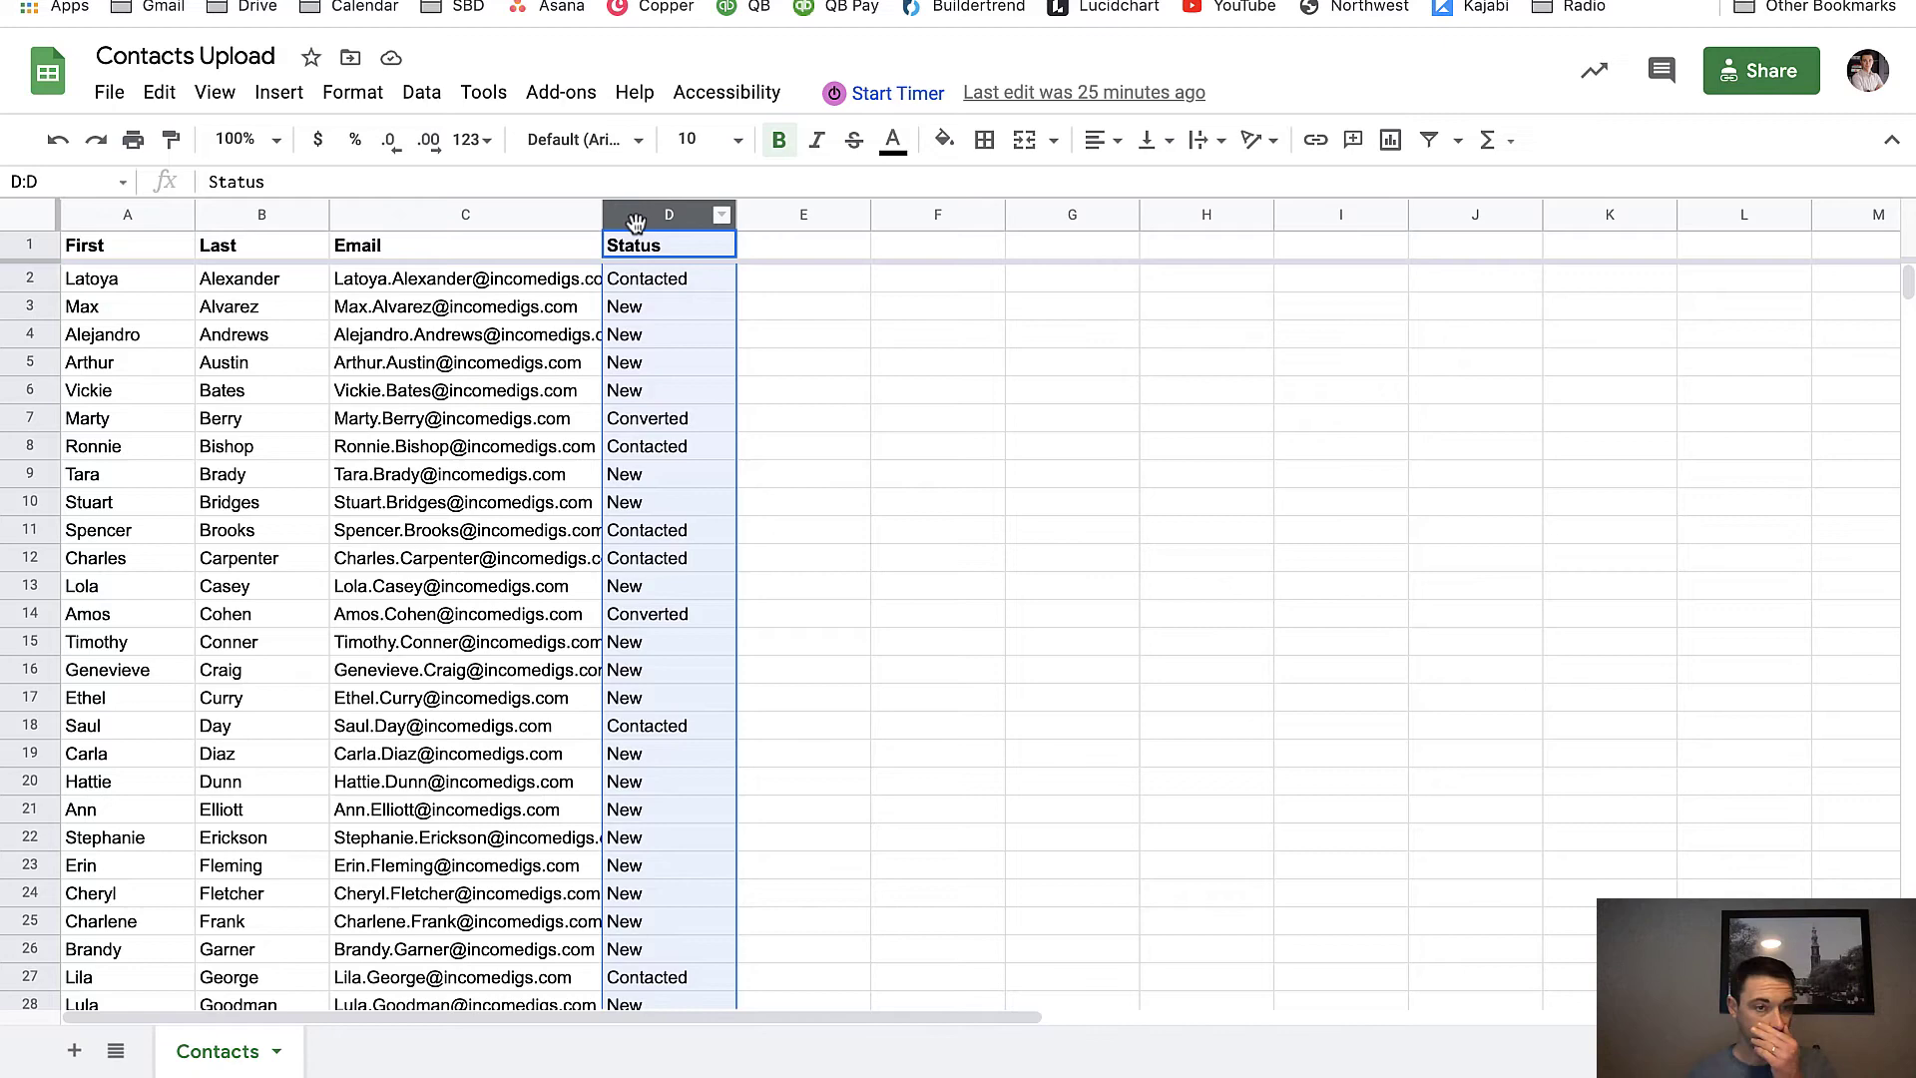
{"action": "left_click", "coordinate": [130, 250]}
{"action": "left_click", "coordinate": [136, 222]}
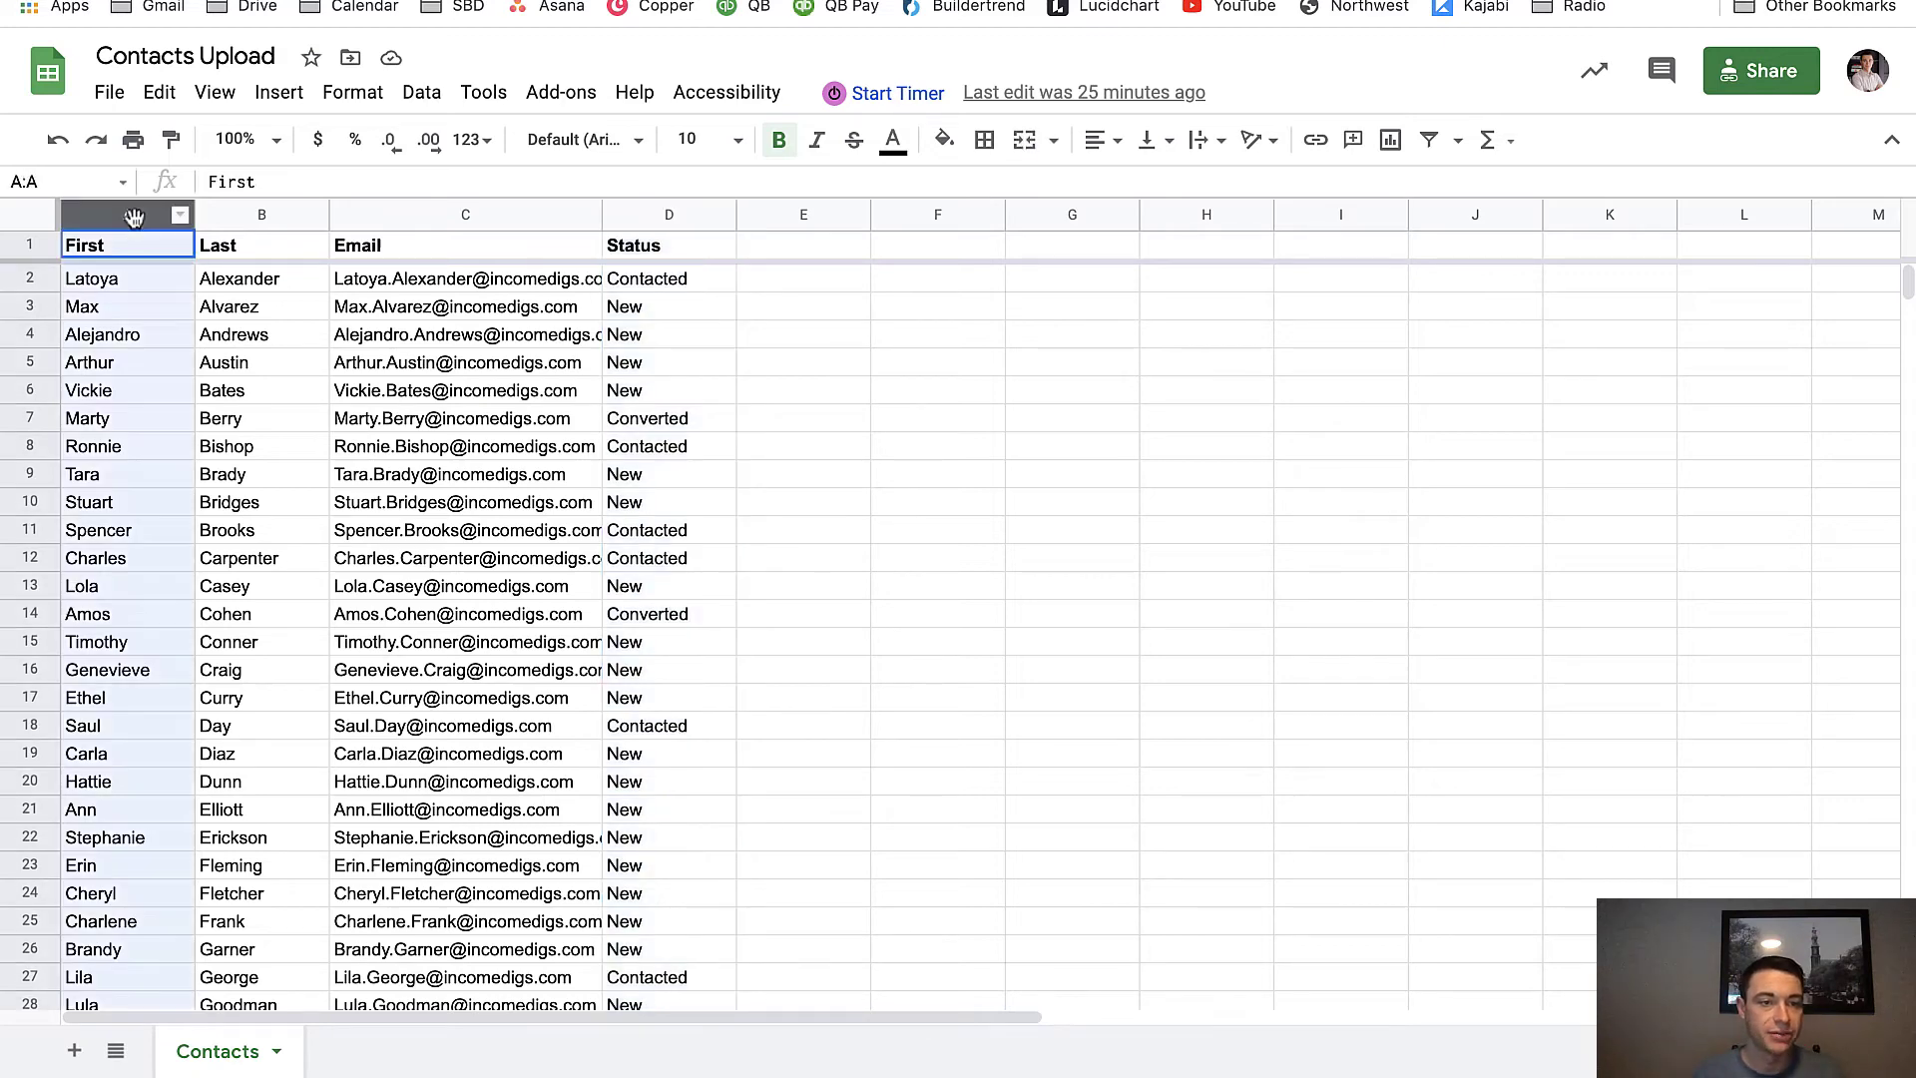
{"action": "right_click", "coordinate": [136, 221]}
{"action": "left_click", "coordinate": [209, 333]}
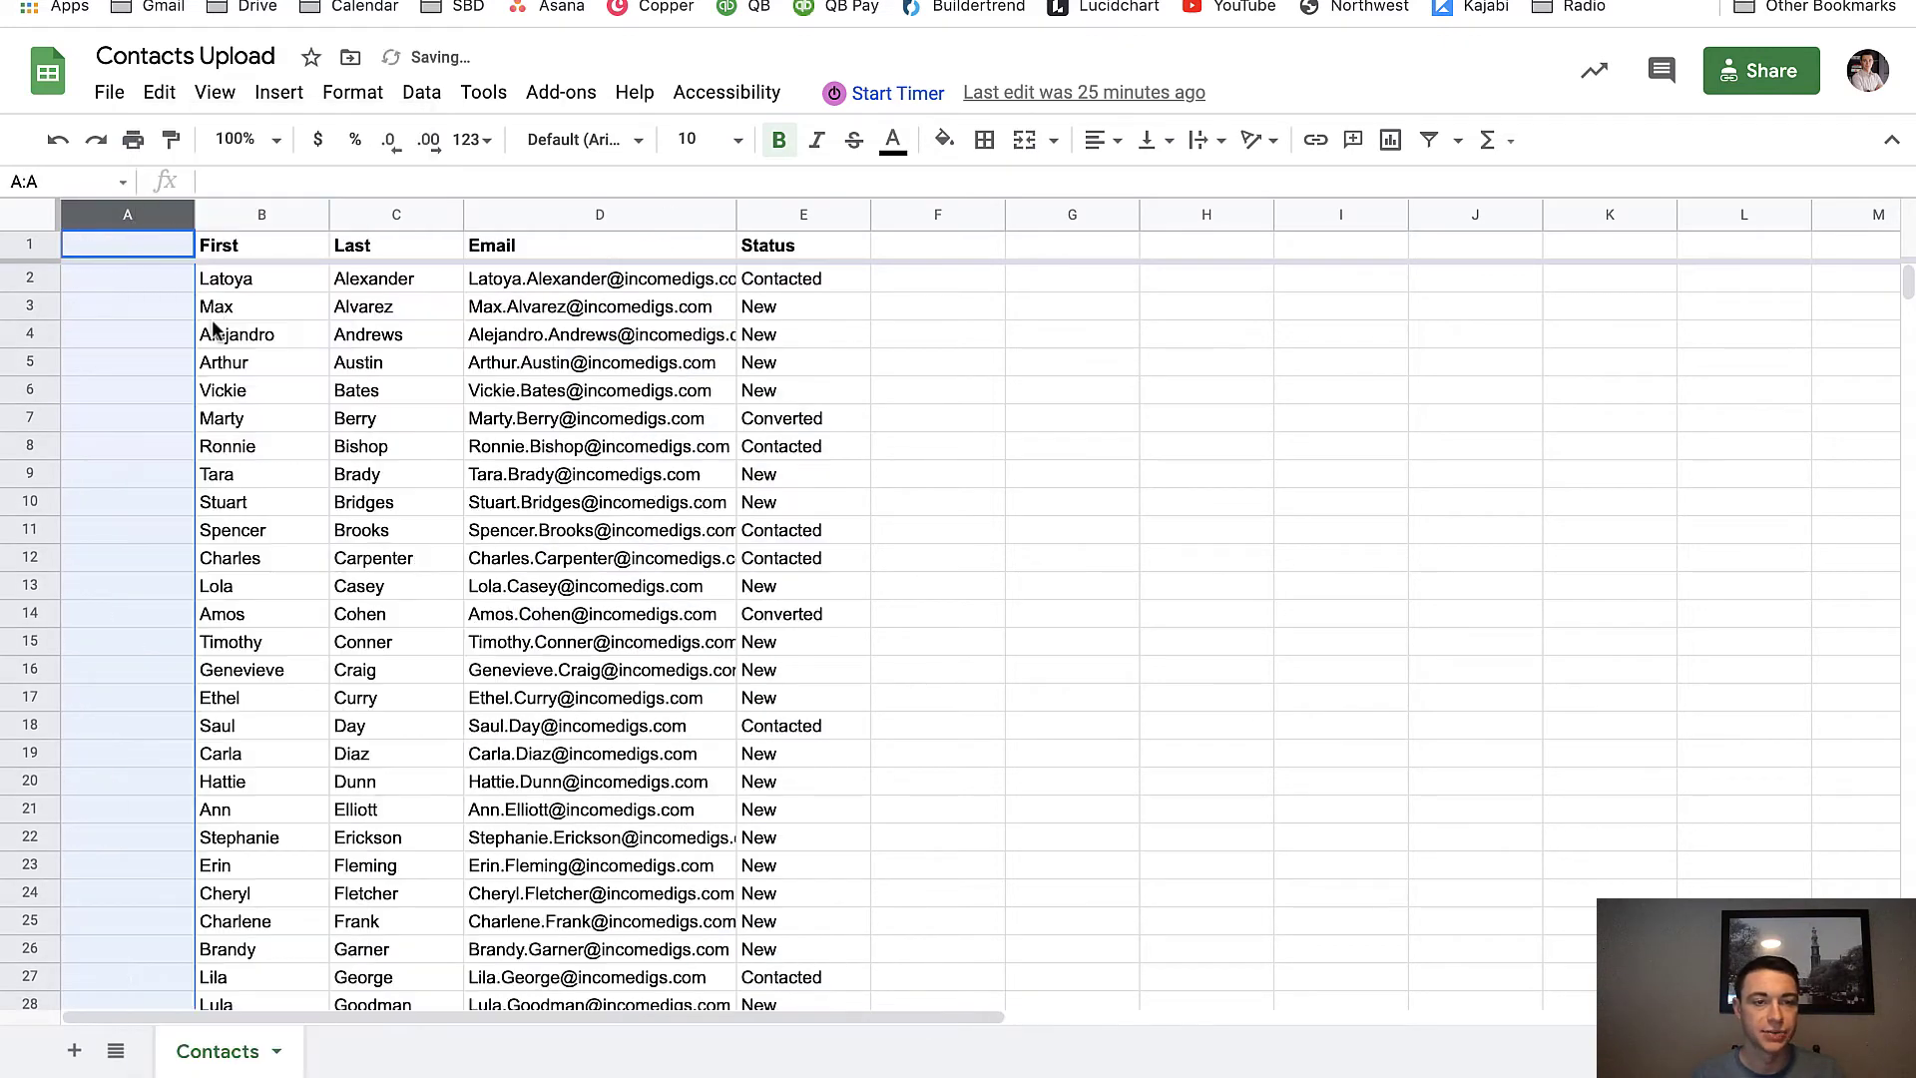
{"action": "left_click", "coordinate": [101, 255]}
{"action": "type", "text": "UNIQUE ID"}
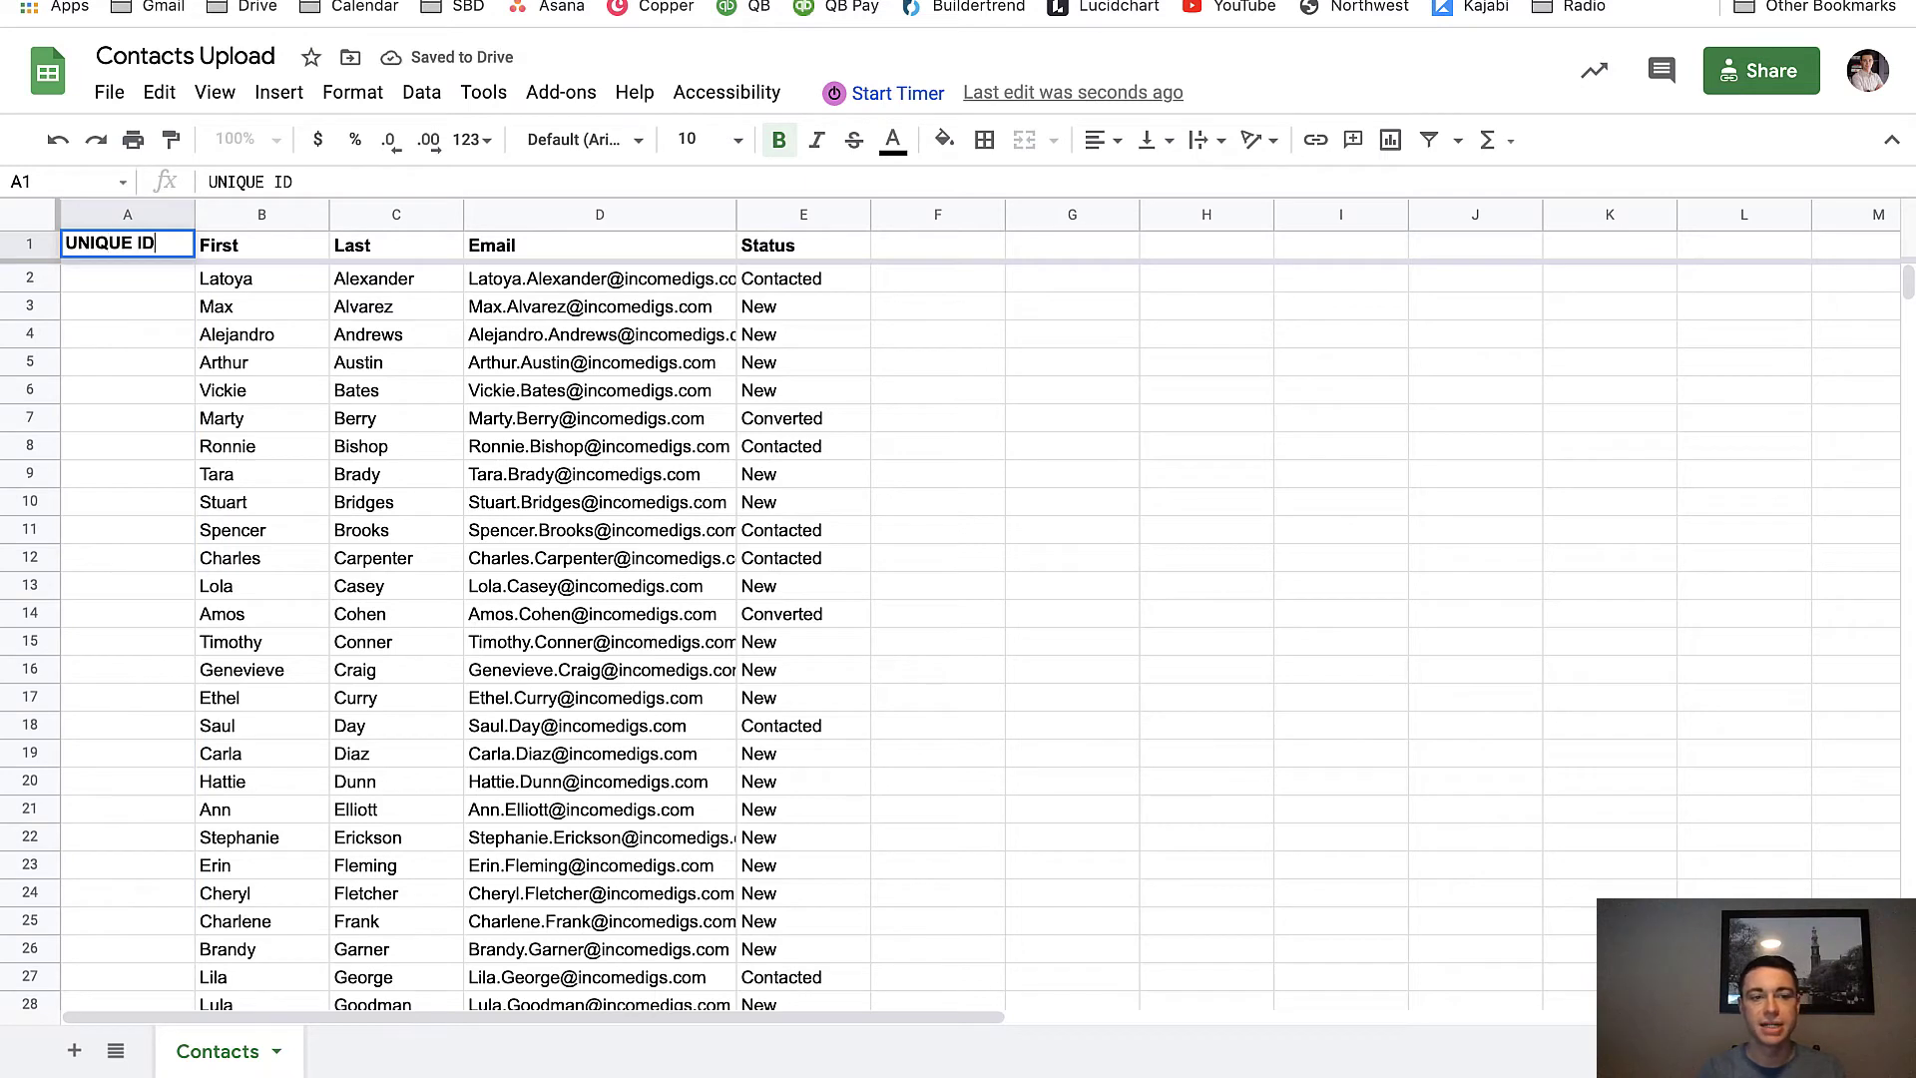
{"action": "key", "text": "Return"}
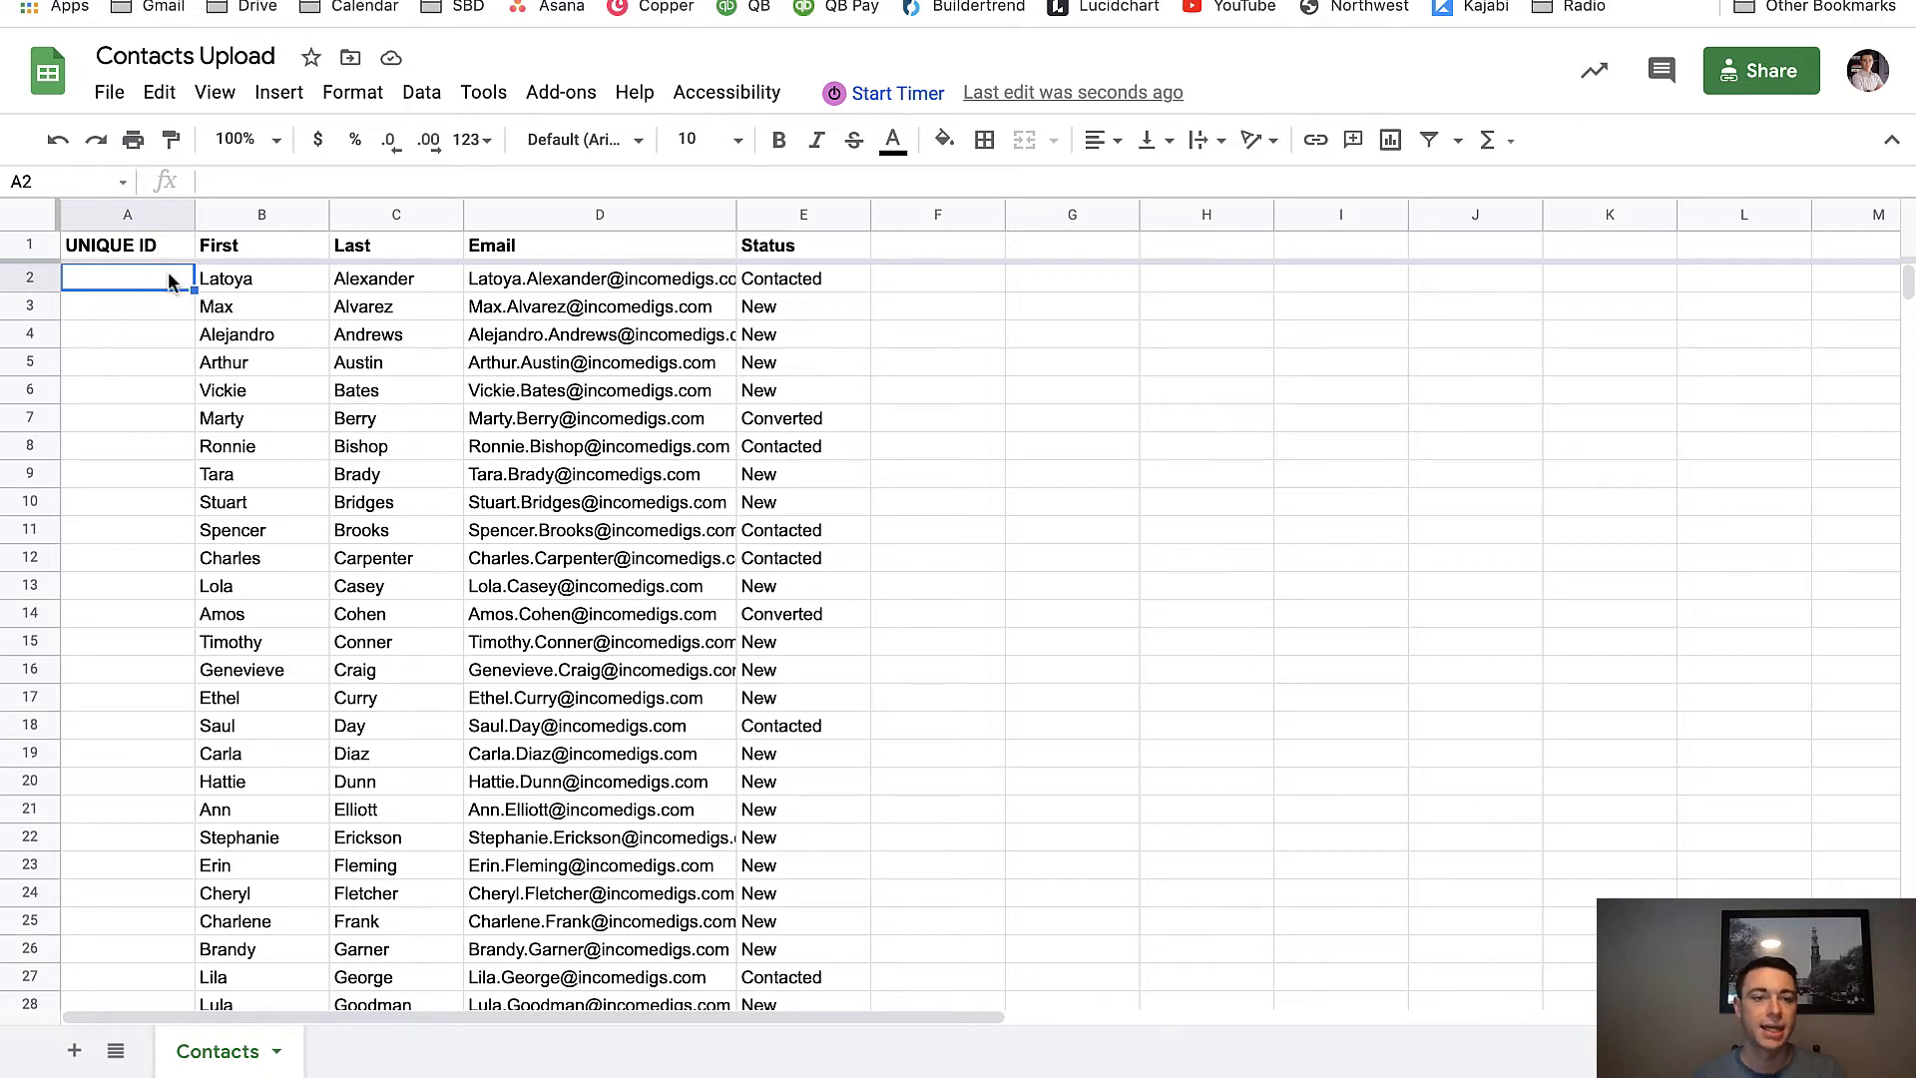
Check the first contacts' names in the sheet and open the first contact's Podio record via search.
{"action": "left_click_drag", "start_coordinate": [147, 247], "coordinate": [267, 744]}
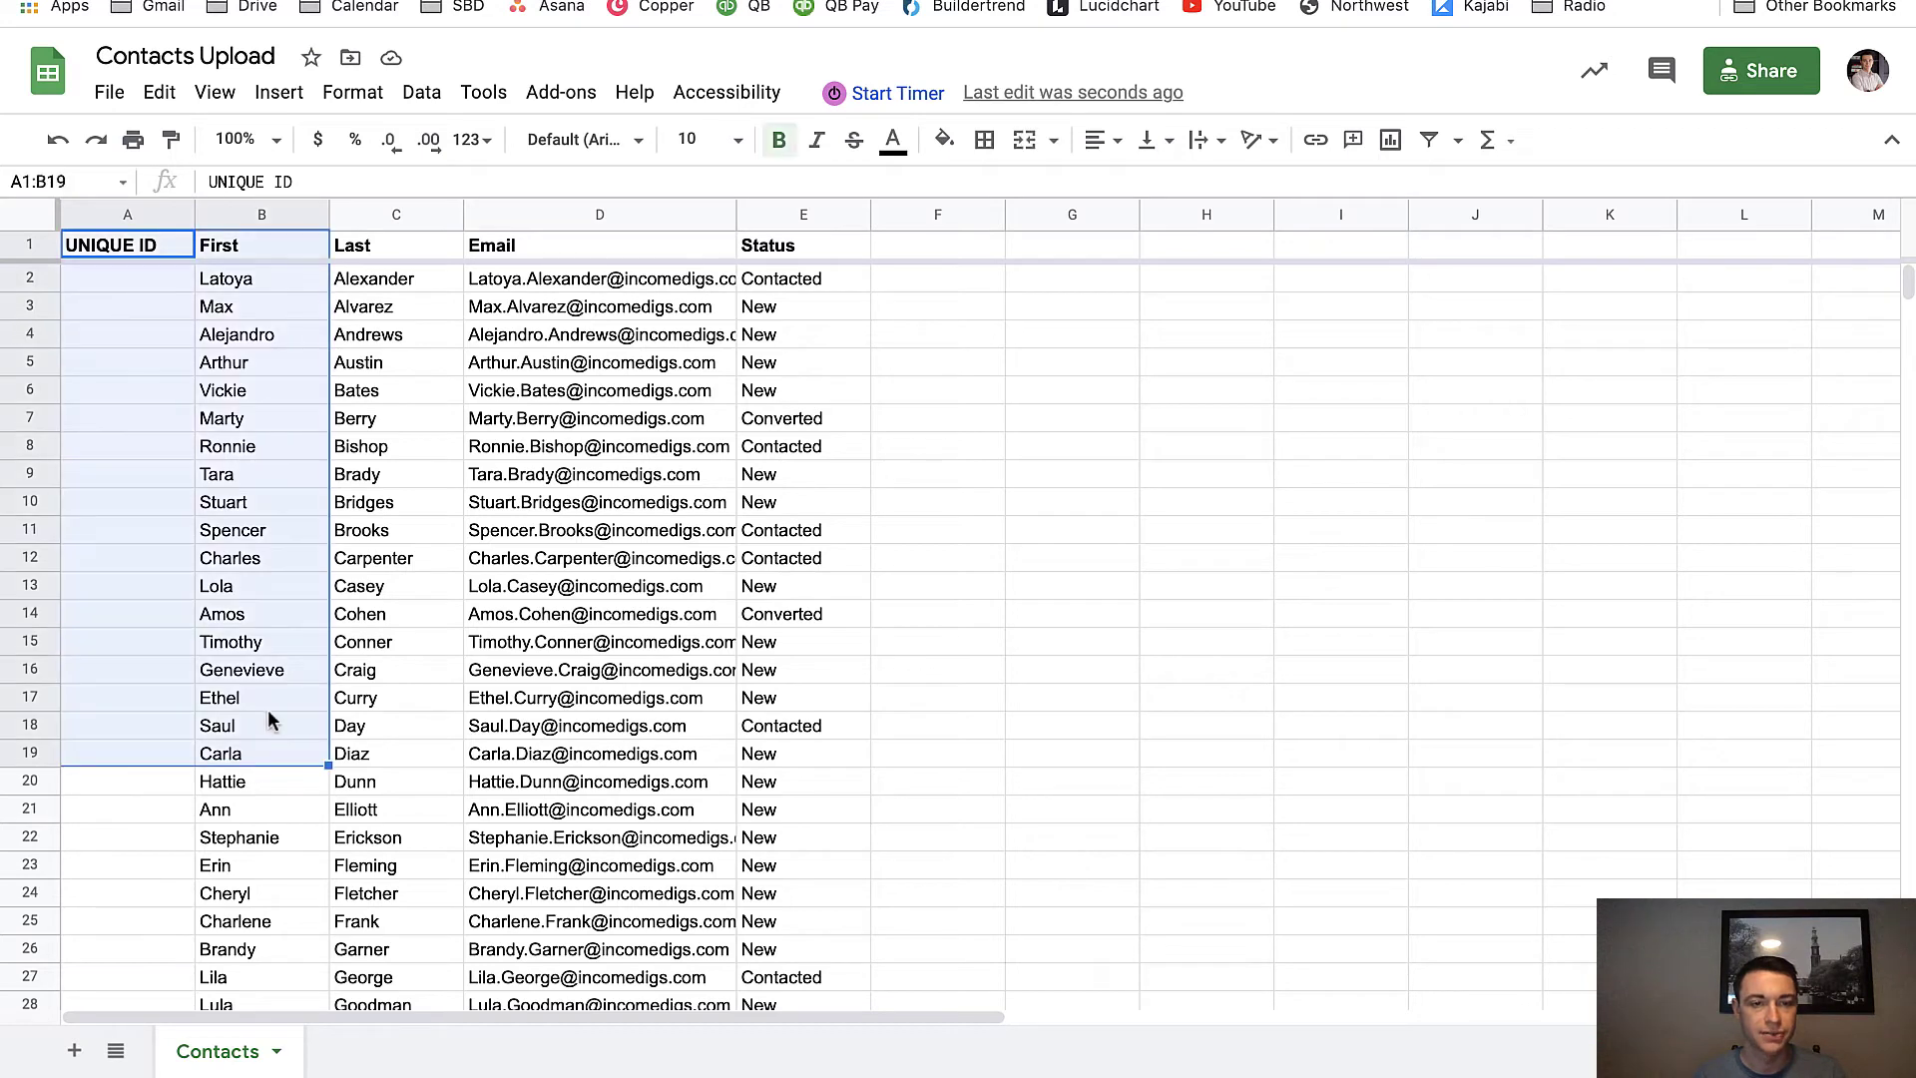
{"action": "left_click", "coordinate": [248, 291]}
{"action": "left_click", "coordinate": [409, 289]}
{"action": "left_click", "coordinate": [294, 288]}
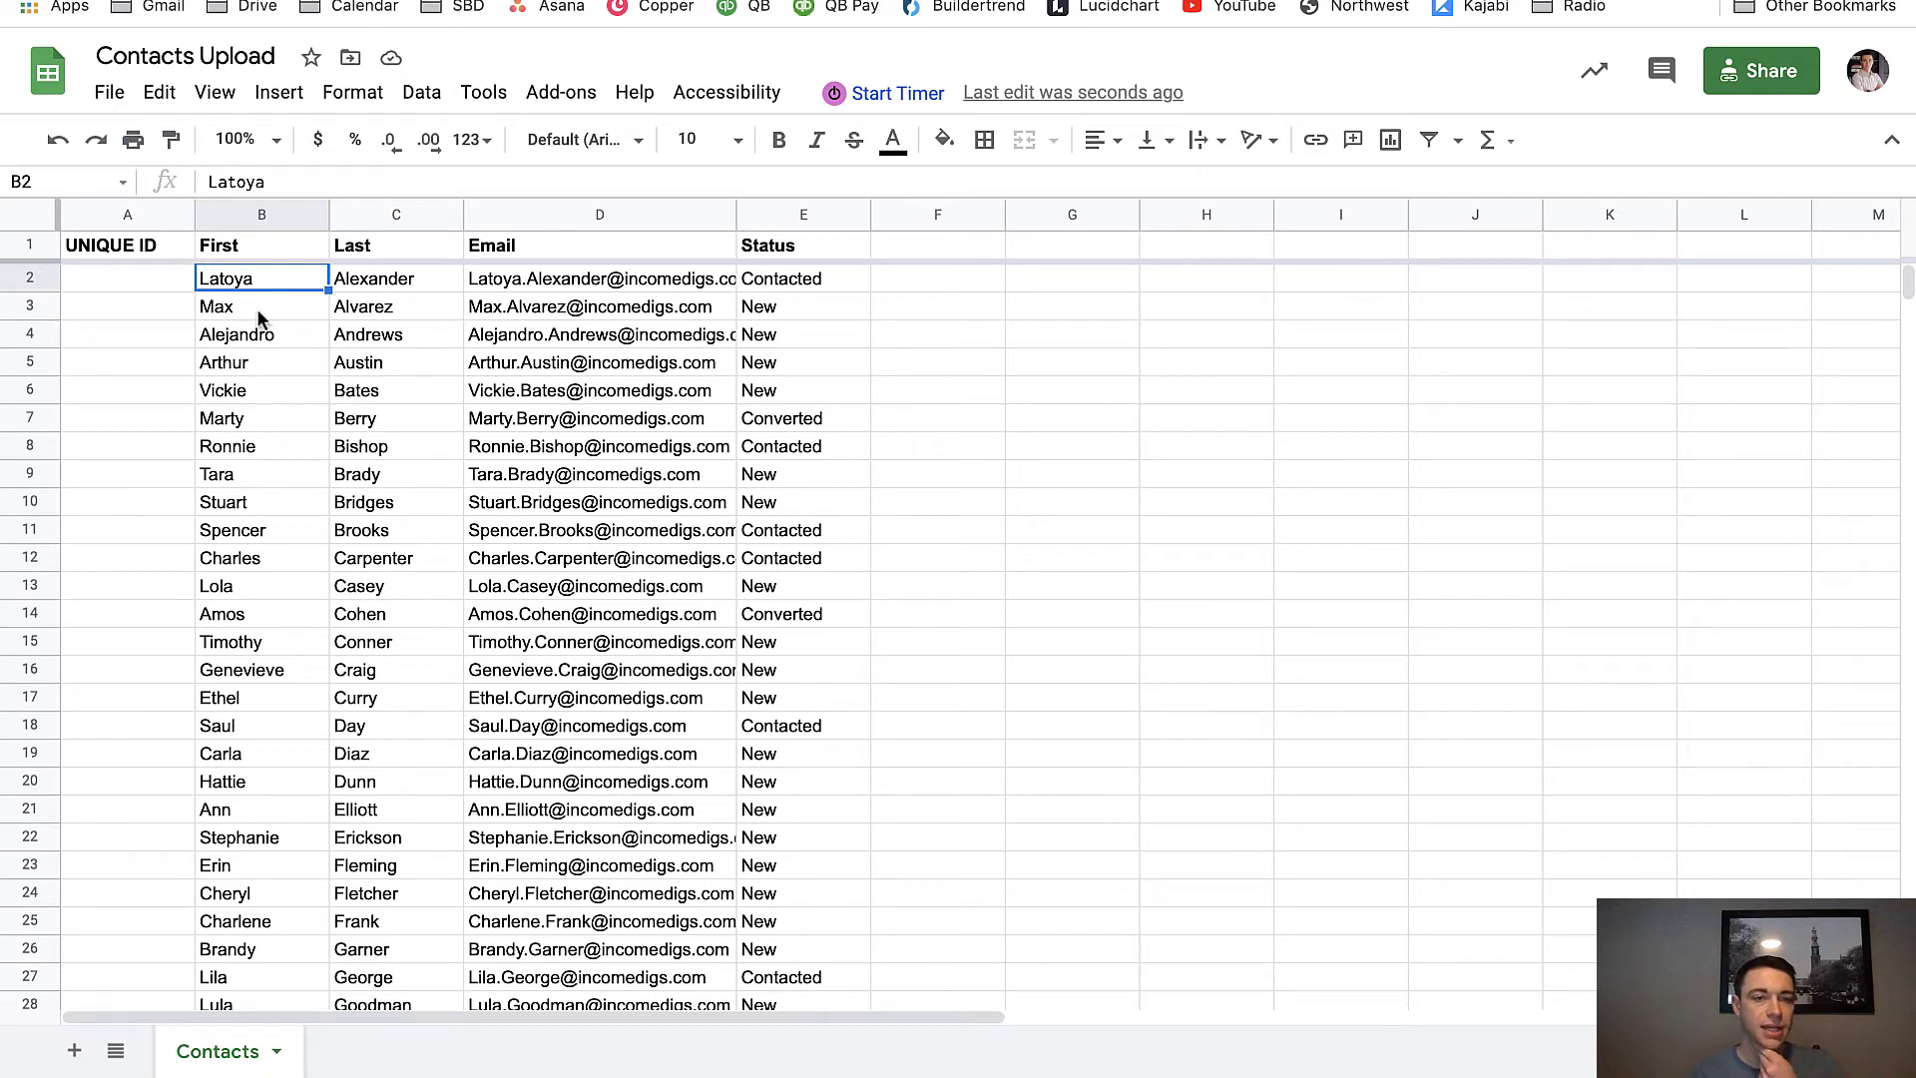
{"action": "left_click", "coordinate": [259, 307]}
{"action": "left_click", "coordinate": [399, 309]}
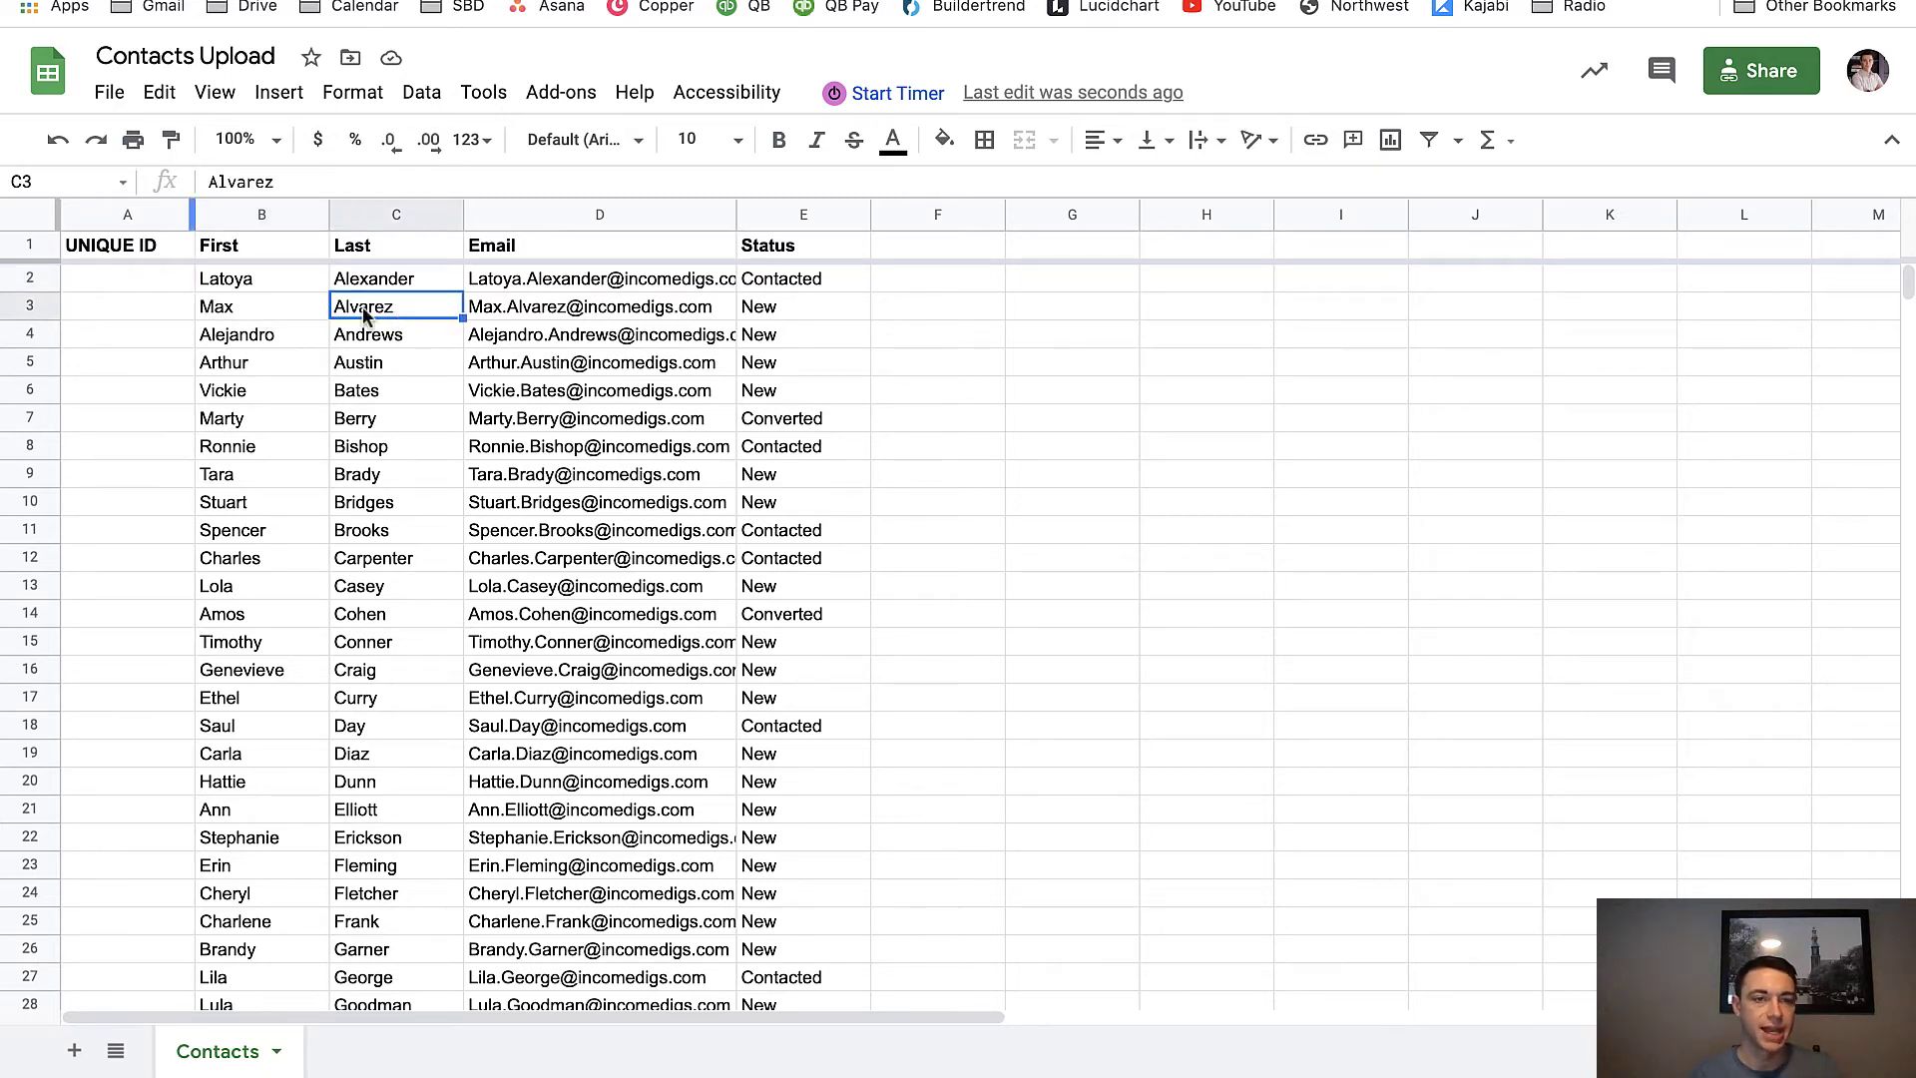
{"action": "key", "text": "ctrl+Tab"}
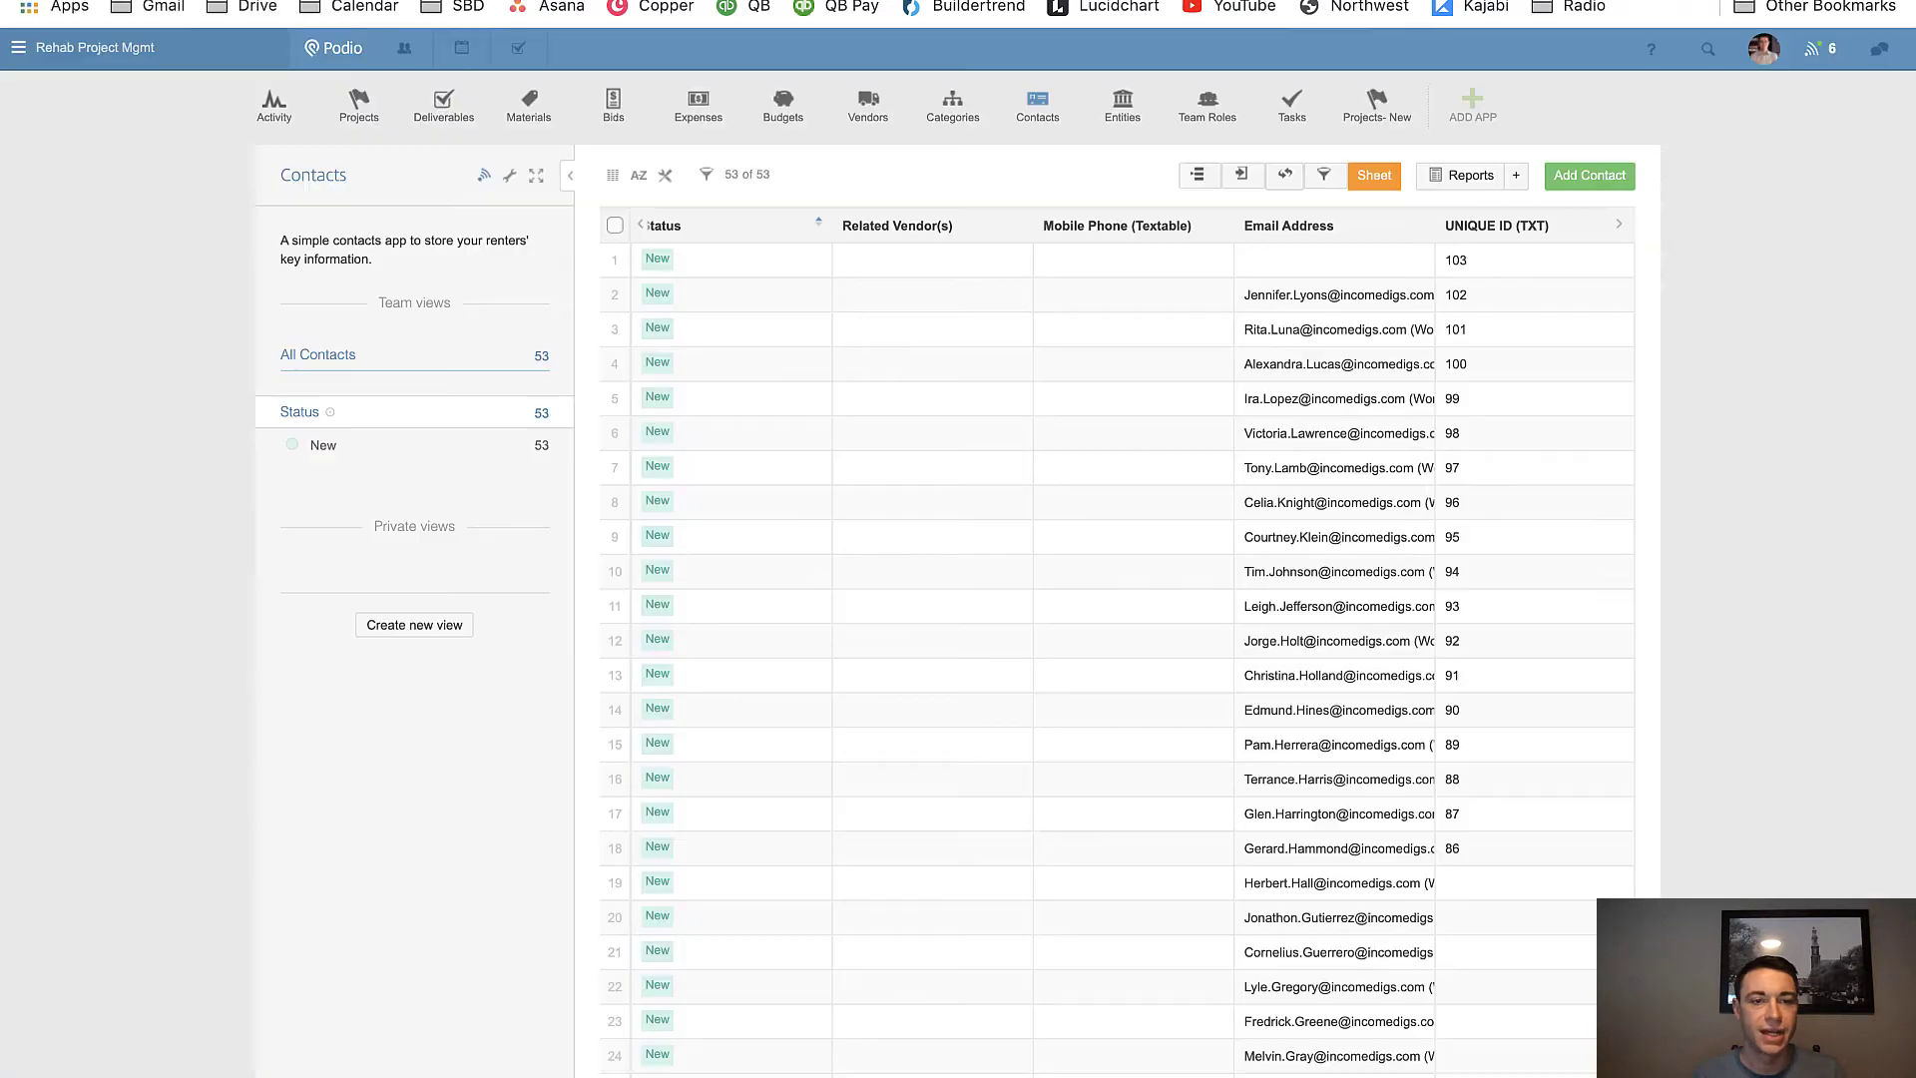
{"action": "left_click", "coordinate": [1708, 49]}
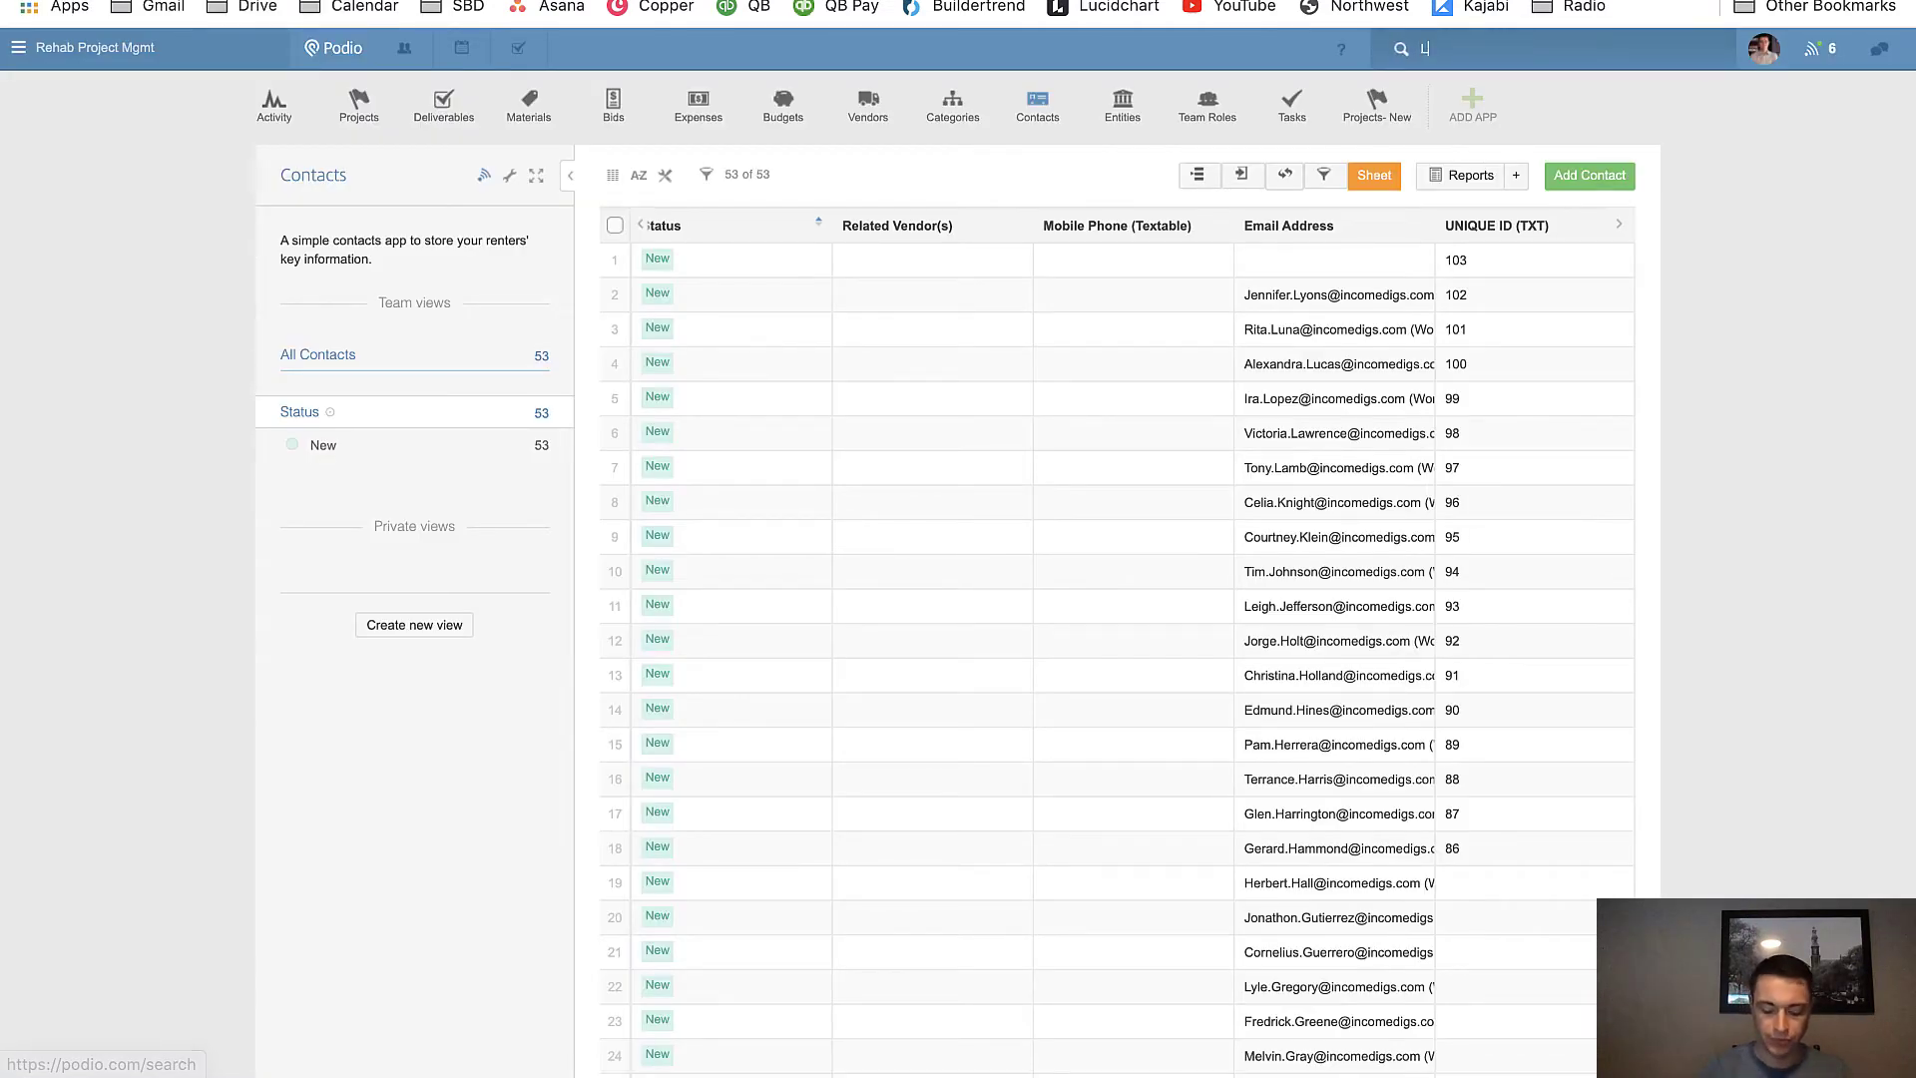
{"action": "type", "text": "LATOYA"}
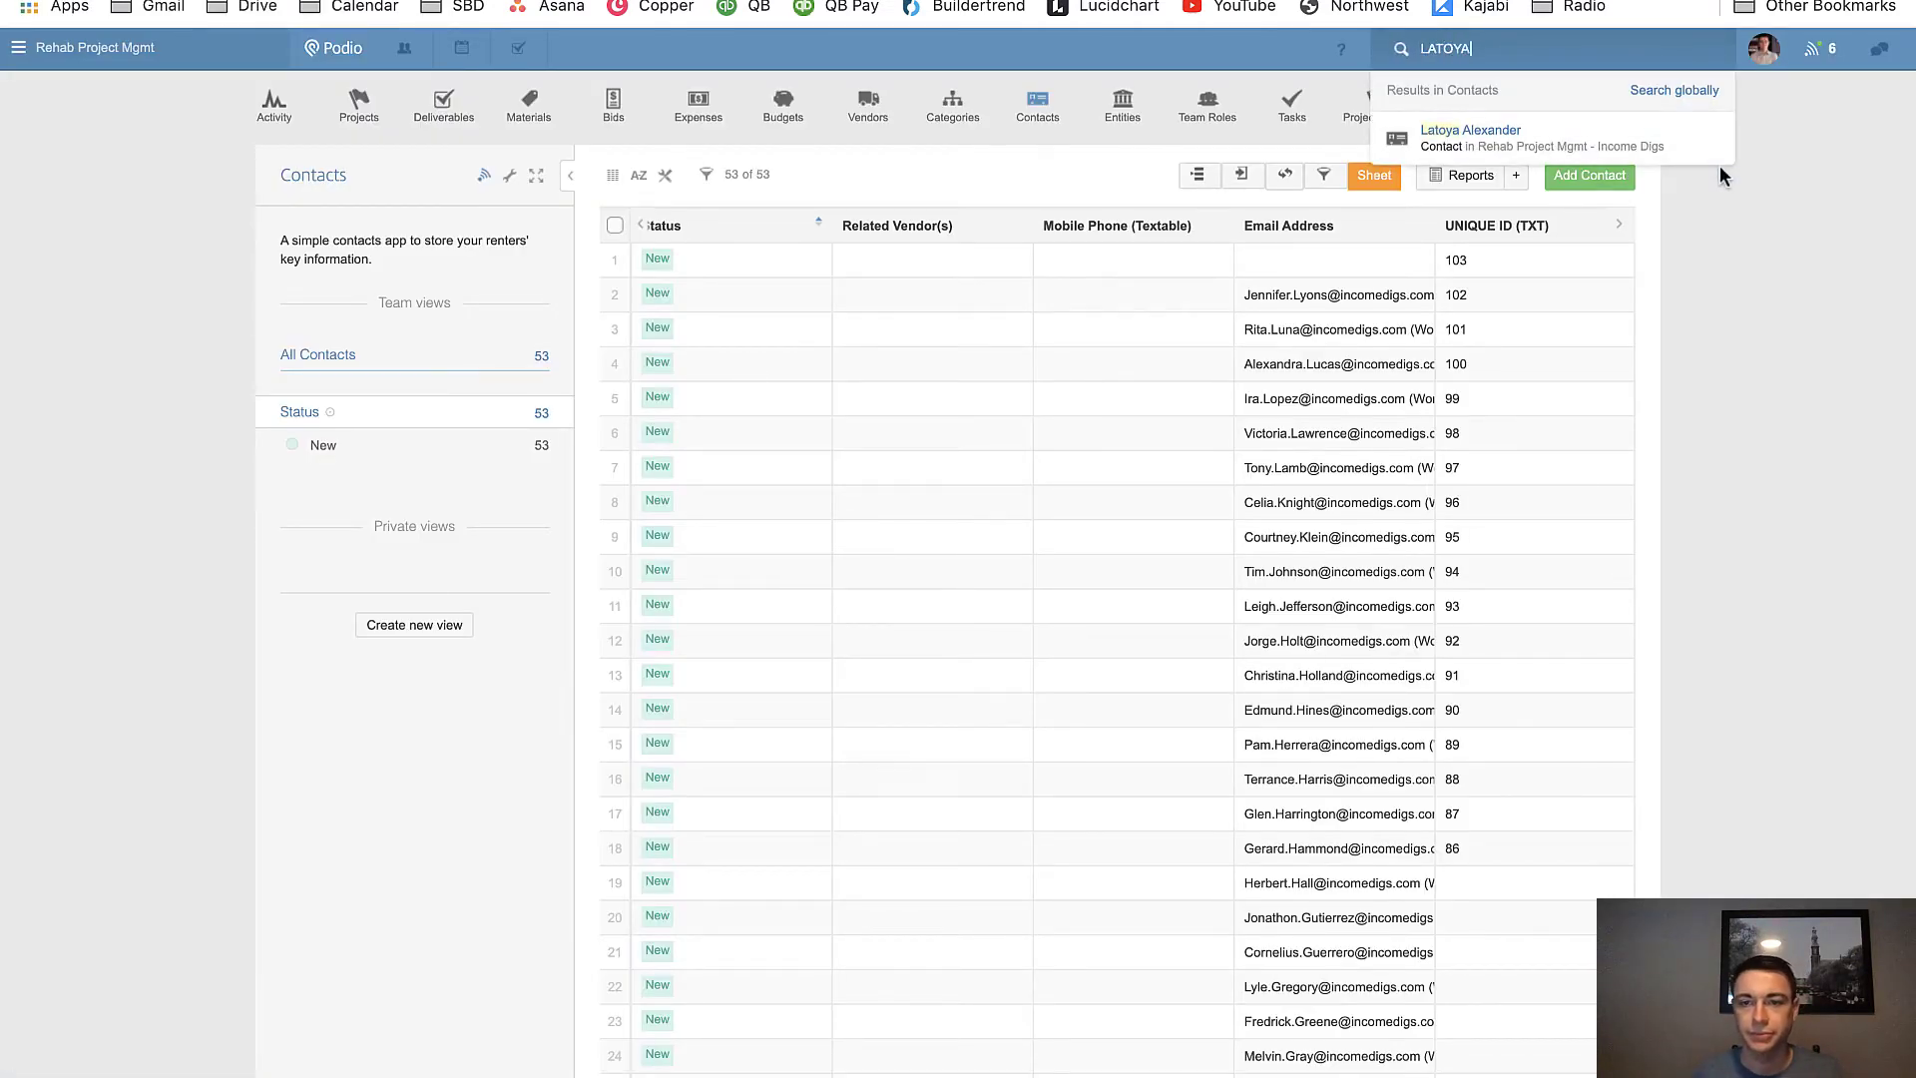
{"action": "left_click", "coordinate": [1684, 150]}
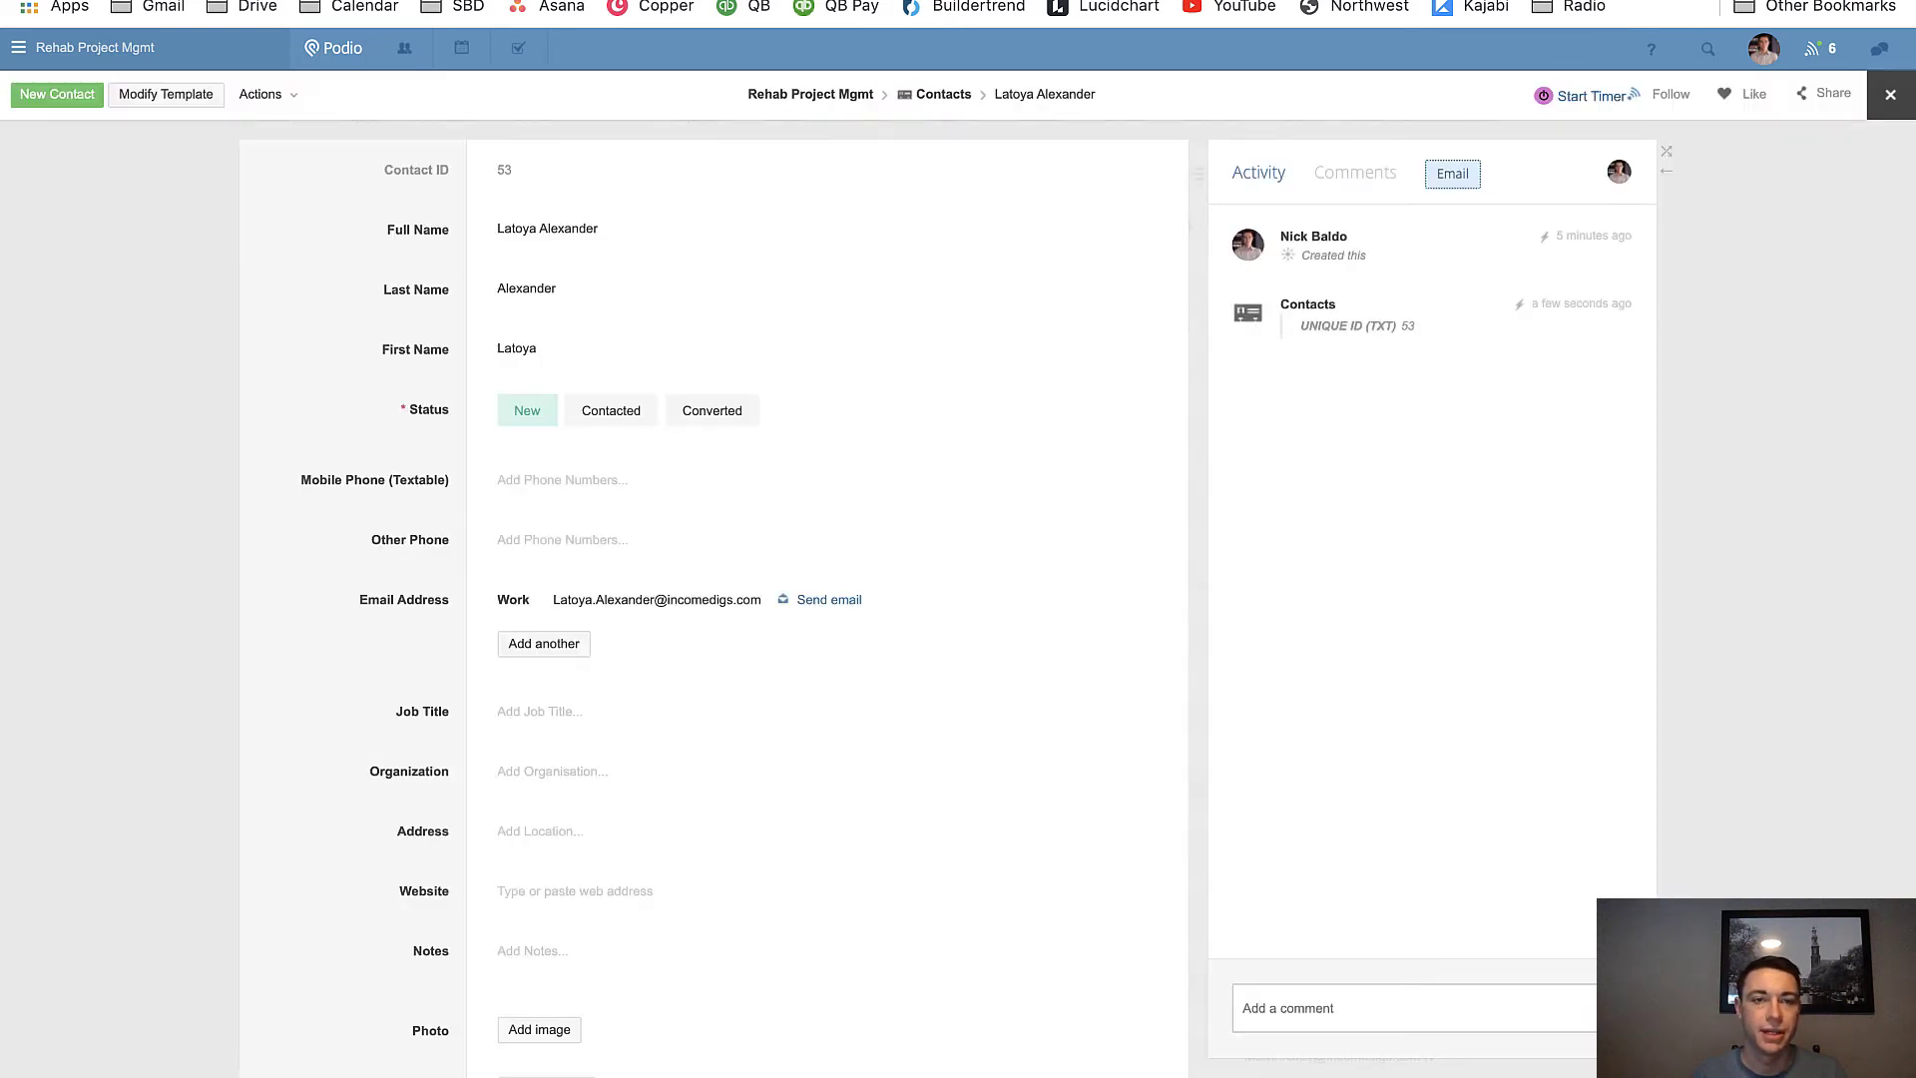
Enter 53 and 54 in A2:A3 and autofill the UNIQUE ID column down to 102.
{"action": "key", "text": "ctrl+Tab"}
{"action": "left_click", "coordinate": [142, 279]}
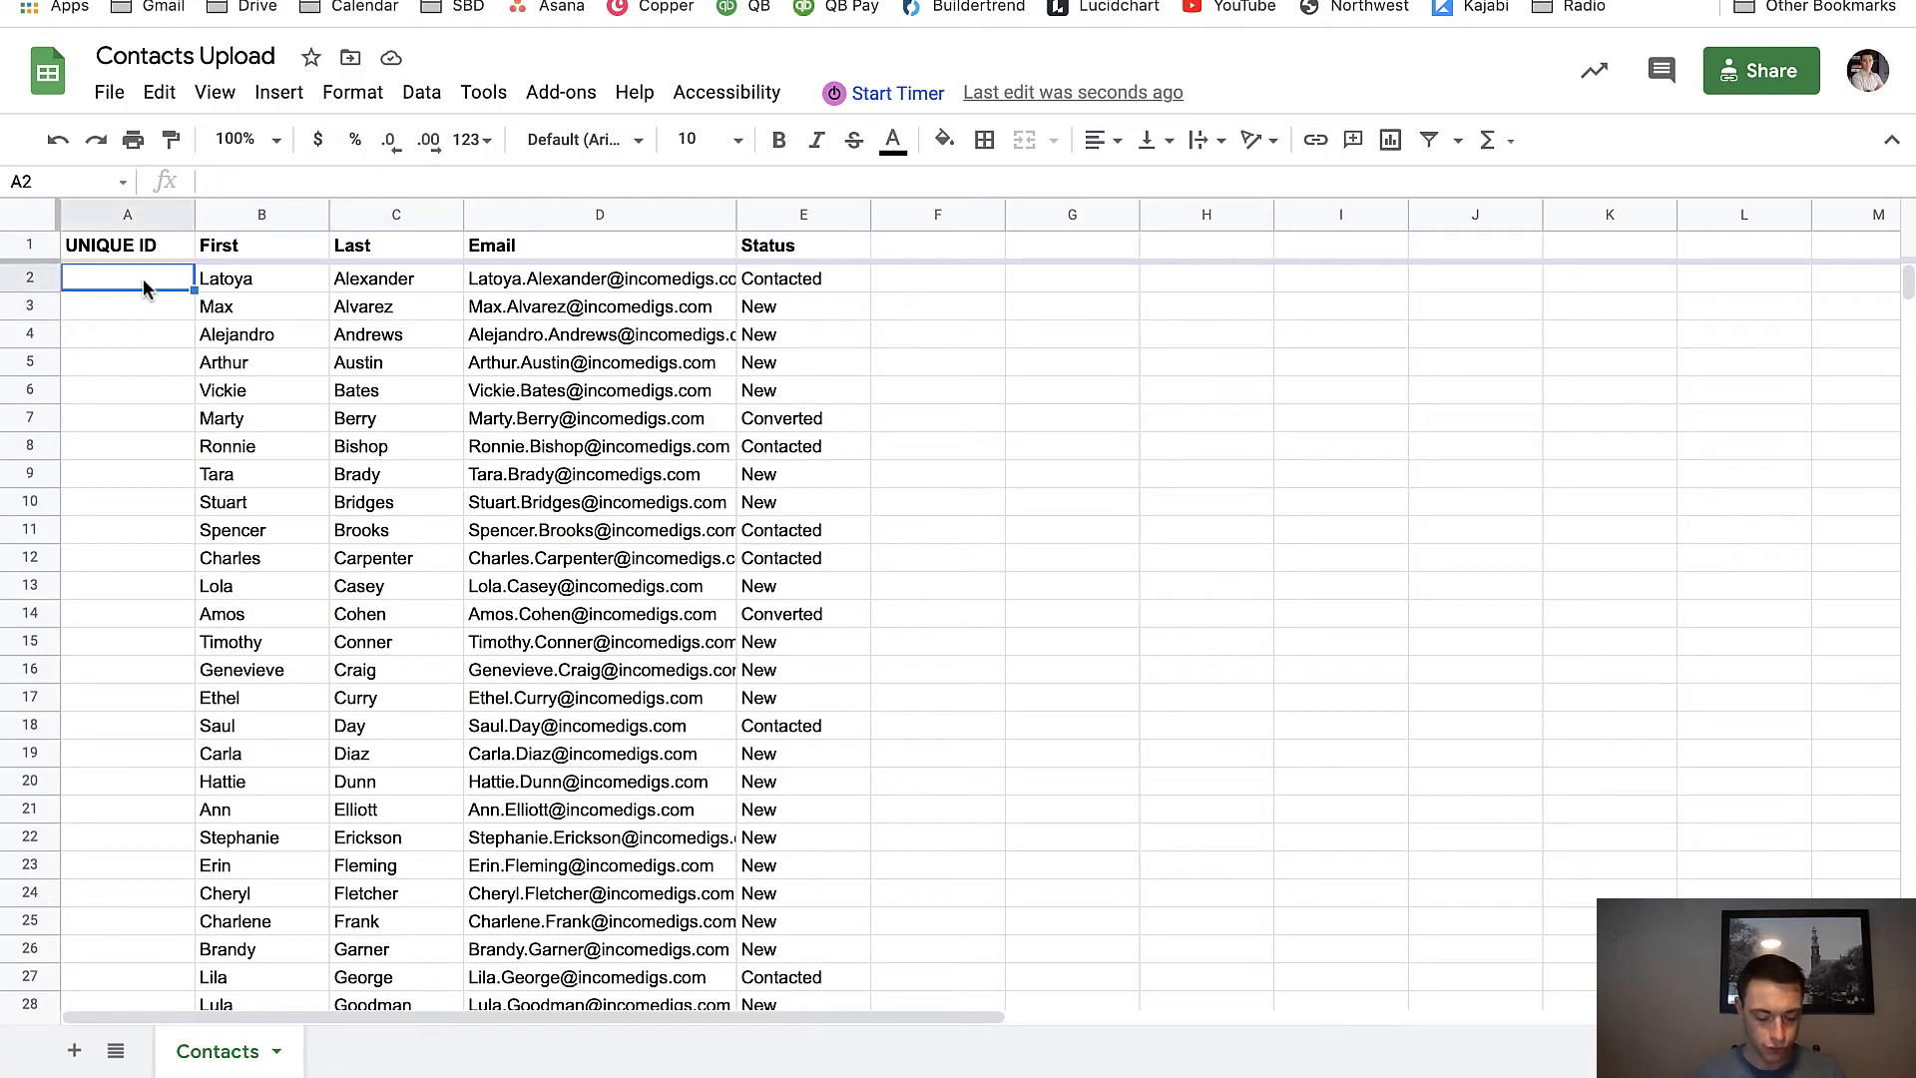
{"action": "type", "text": "53"}
{"action": "key", "text": "Return"}
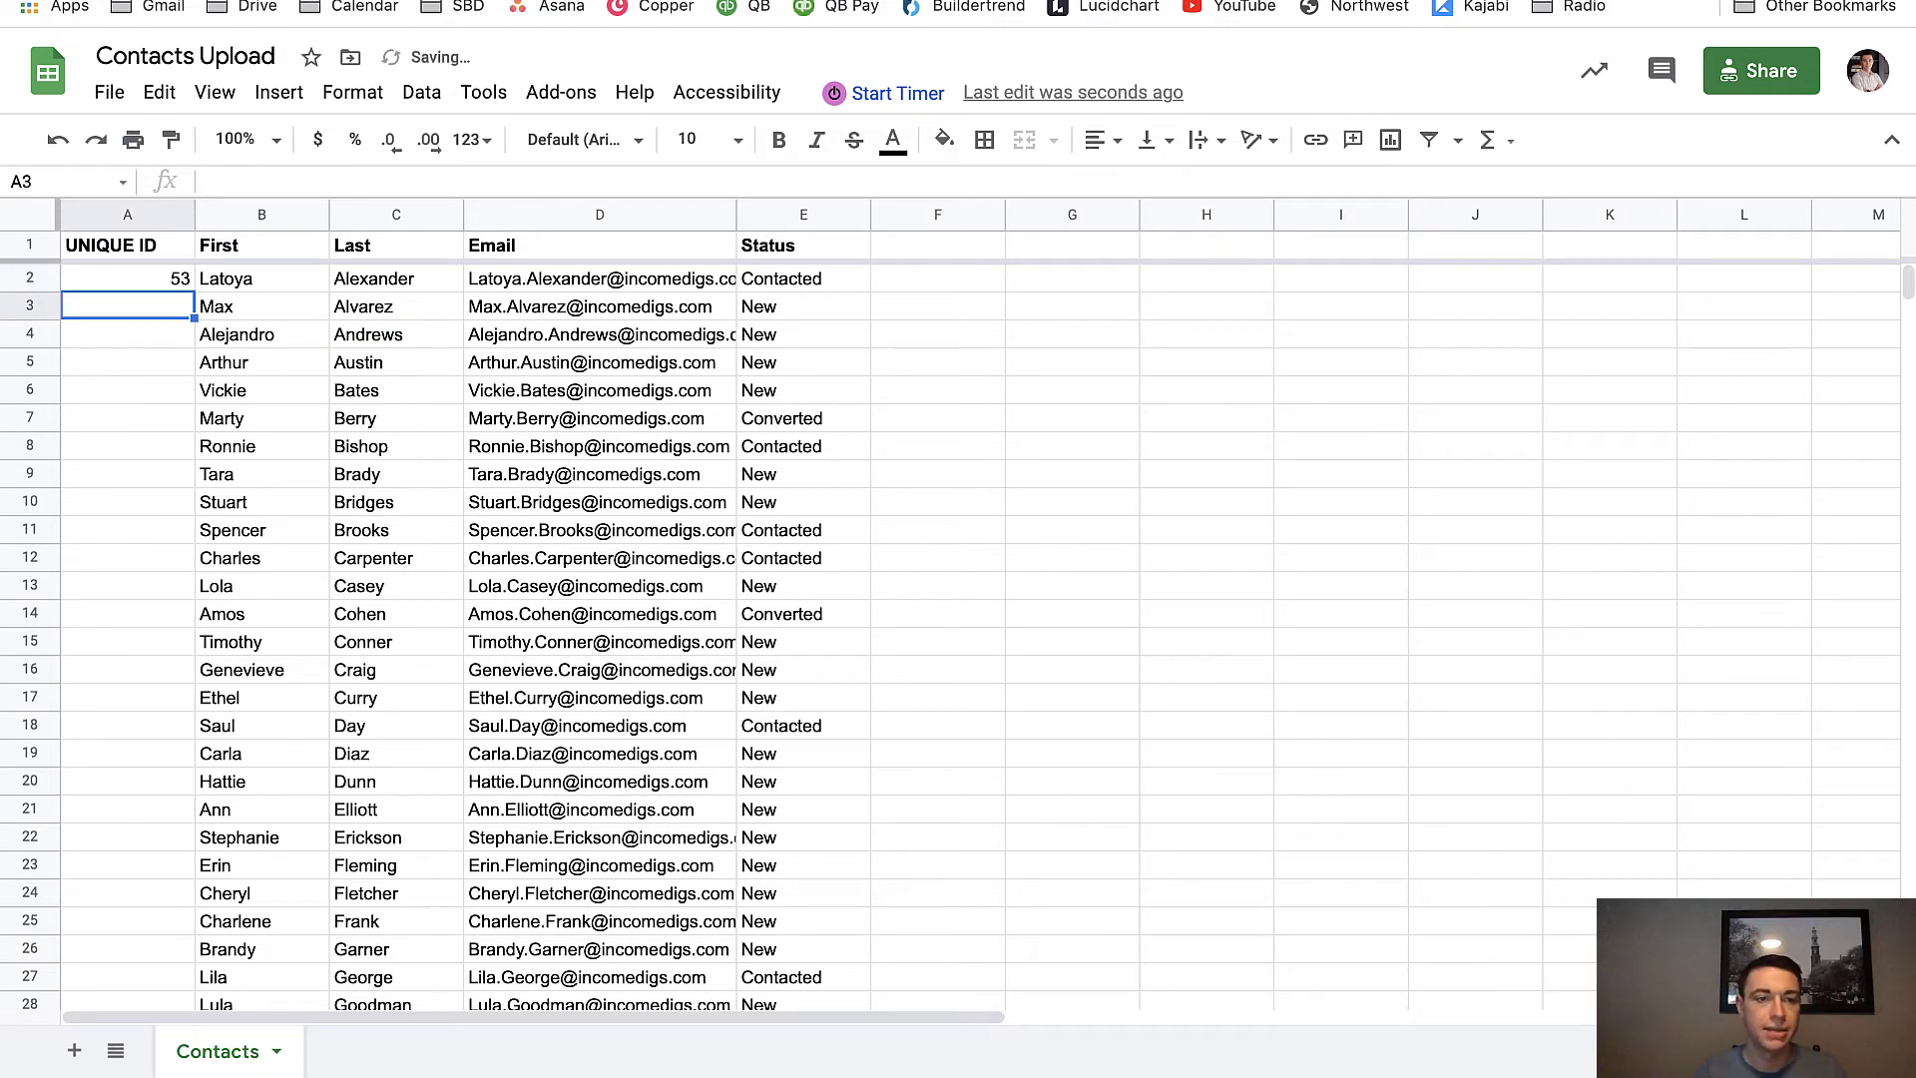
{"action": "type", "text": "54"}
{"action": "key", "text": "Return"}
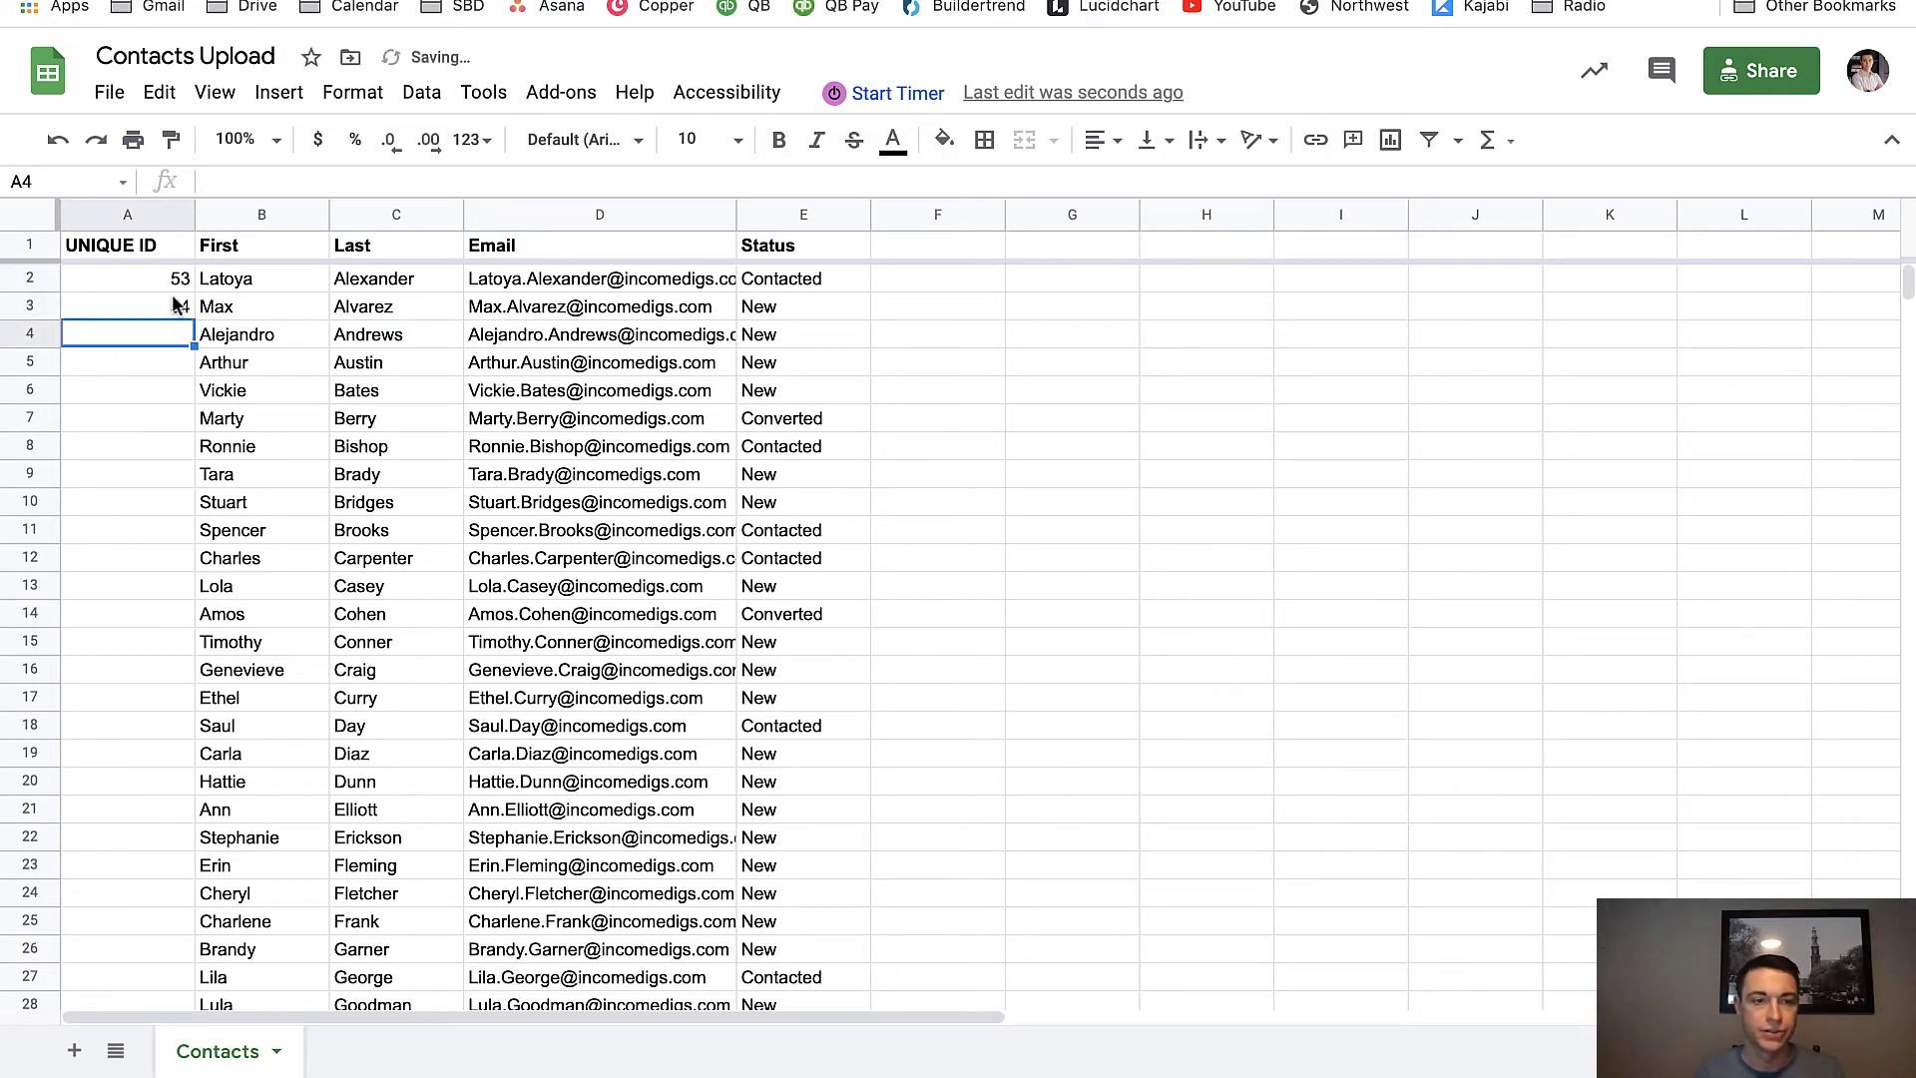
{"action": "left_click_drag", "start_coordinate": [180, 288], "coordinate": [183, 317]}
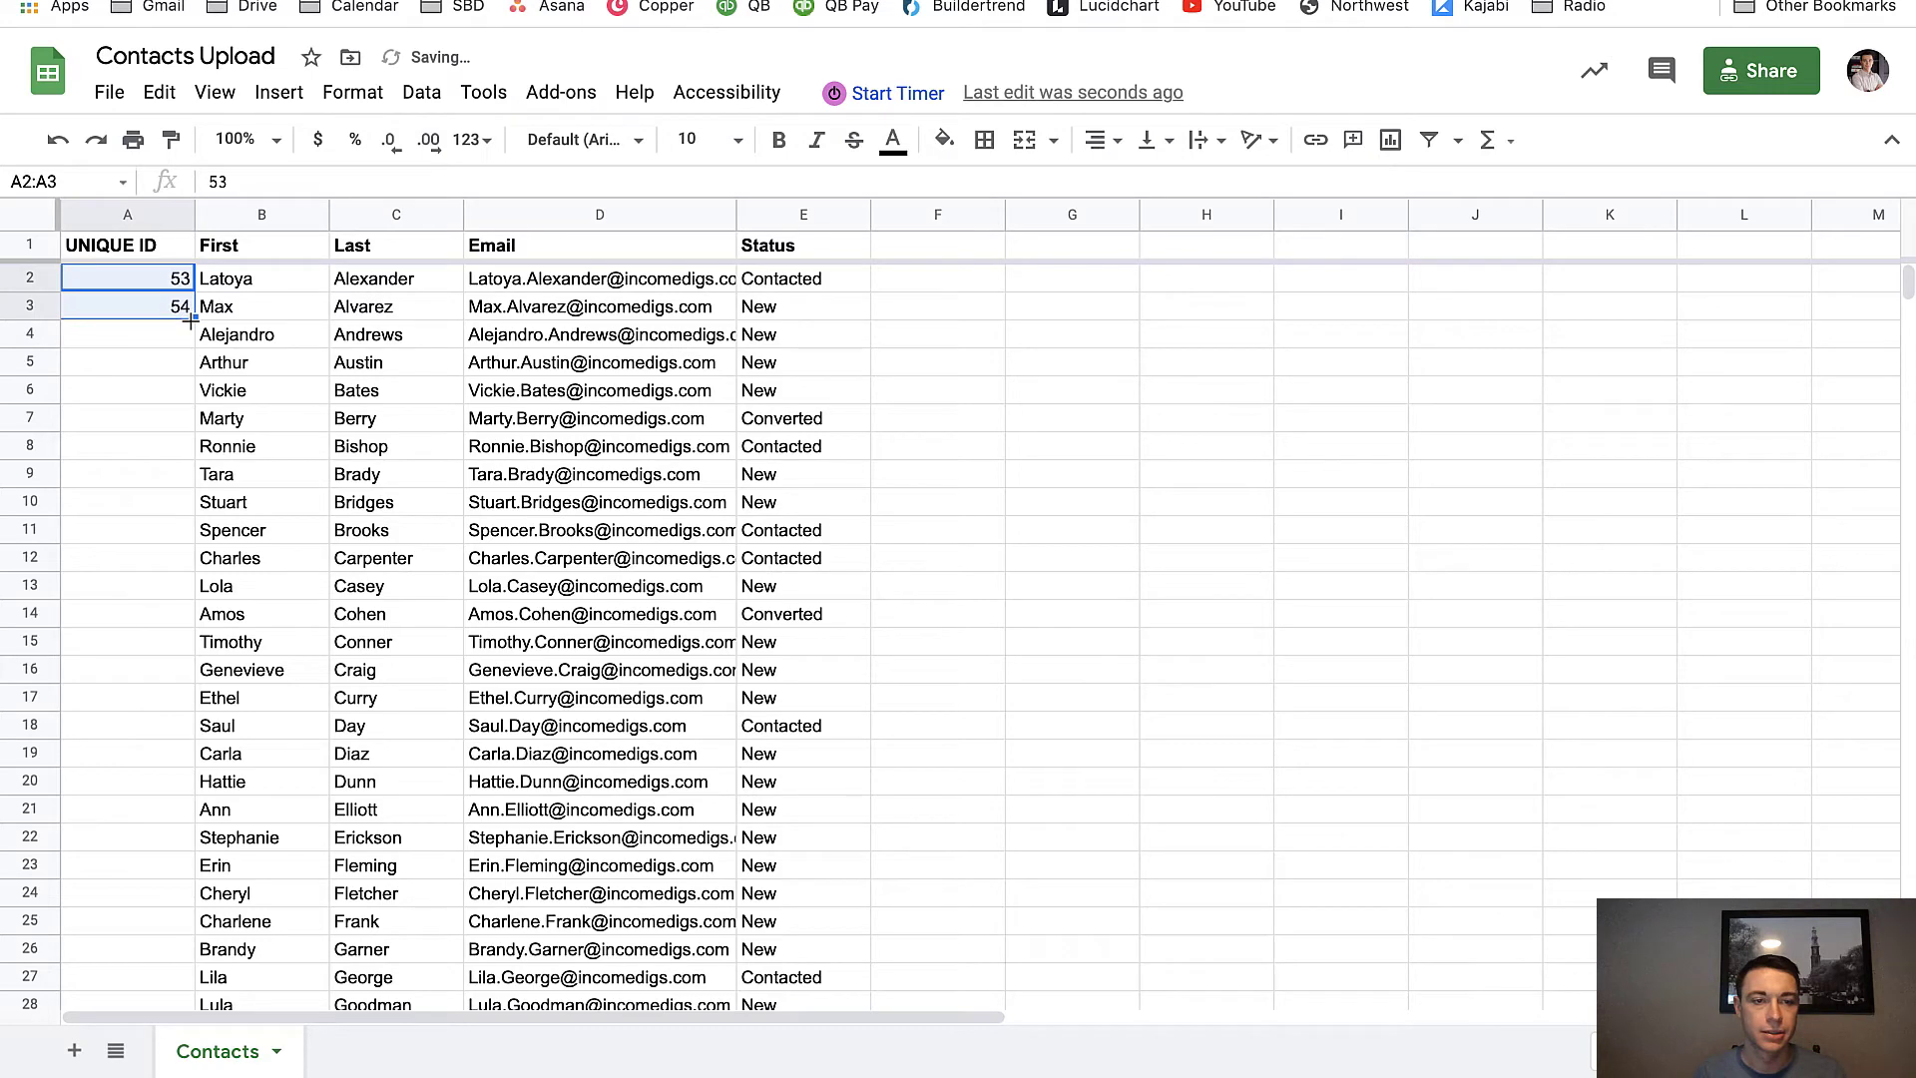
{"action": "double_click", "coordinate": [191, 320]}
{"action": "left_click", "coordinate": [104, 615]}
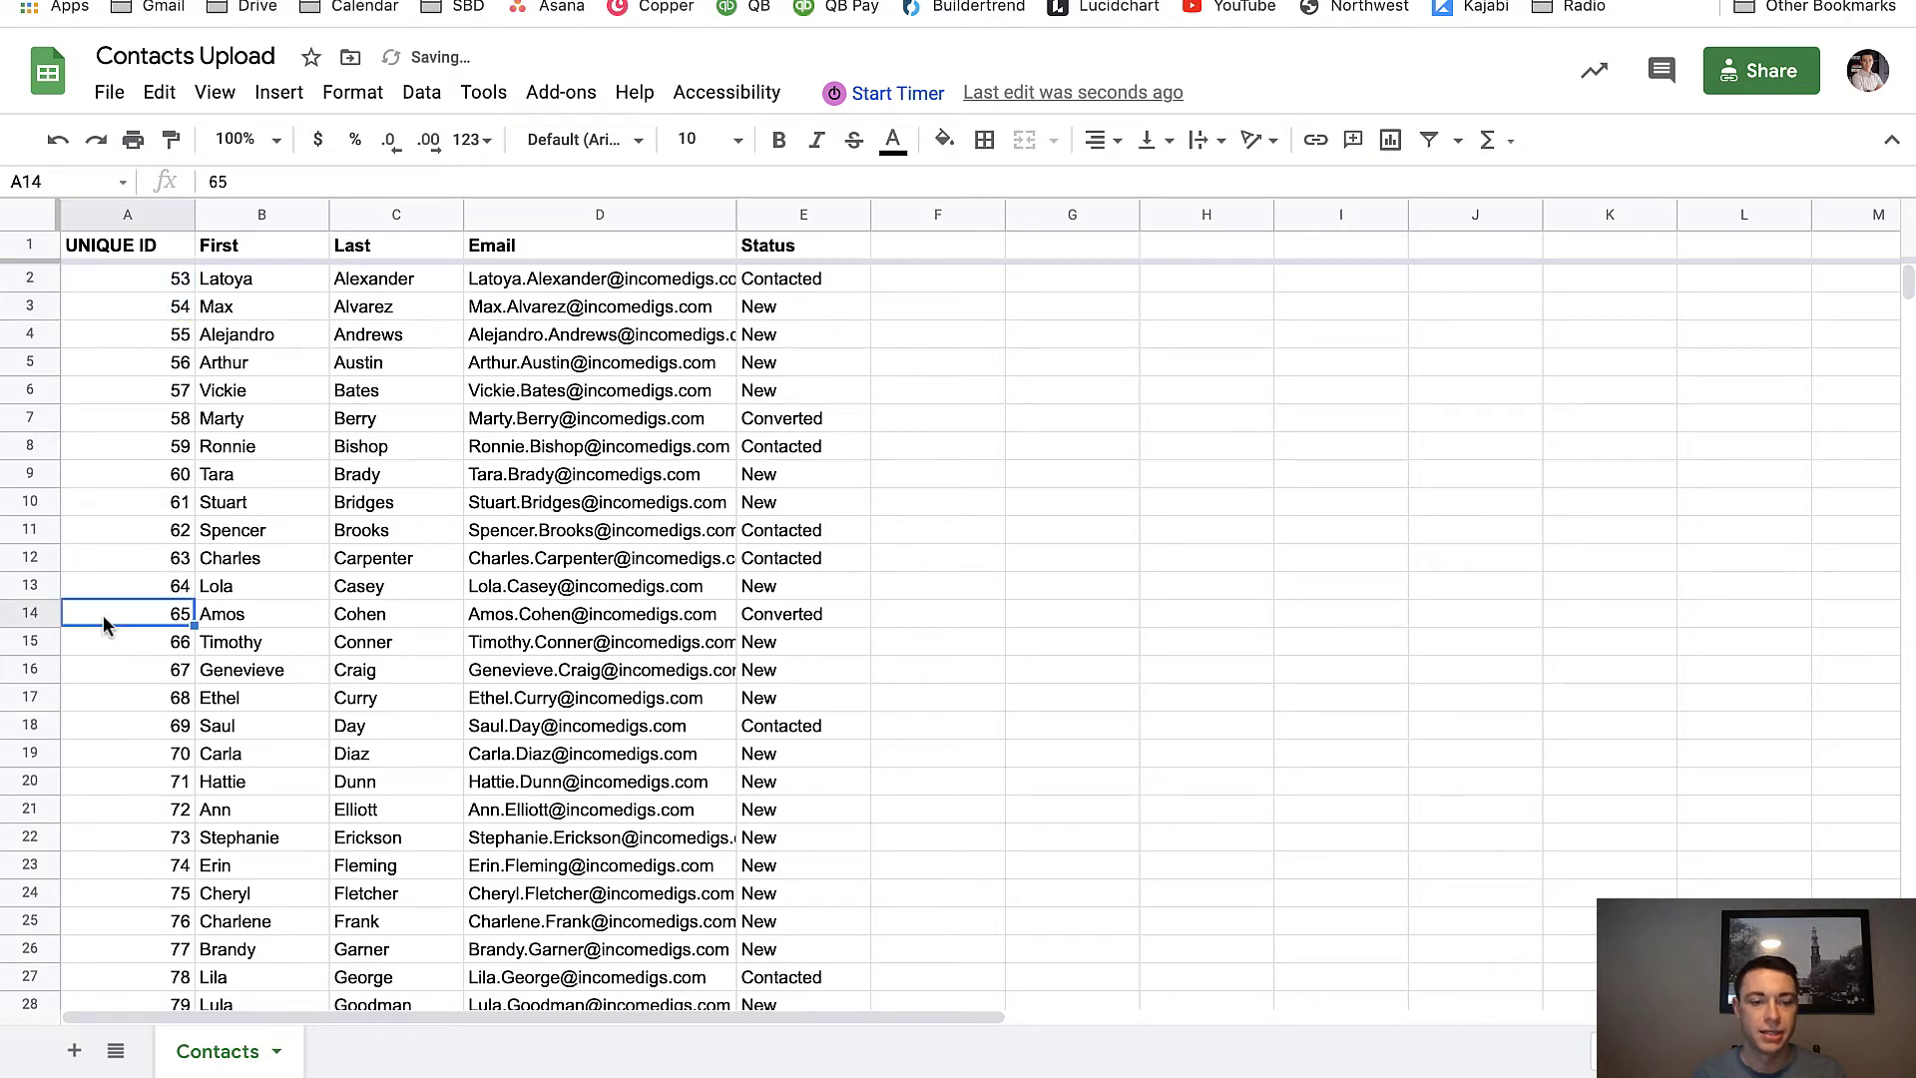
{"action": "scroll", "coordinate": [104, 615], "scroll_direction": "down", "scroll_amount": 10}
{"action": "scroll", "coordinate": [100, 614], "scroll_direction": "up", "scroll_amount": 2}
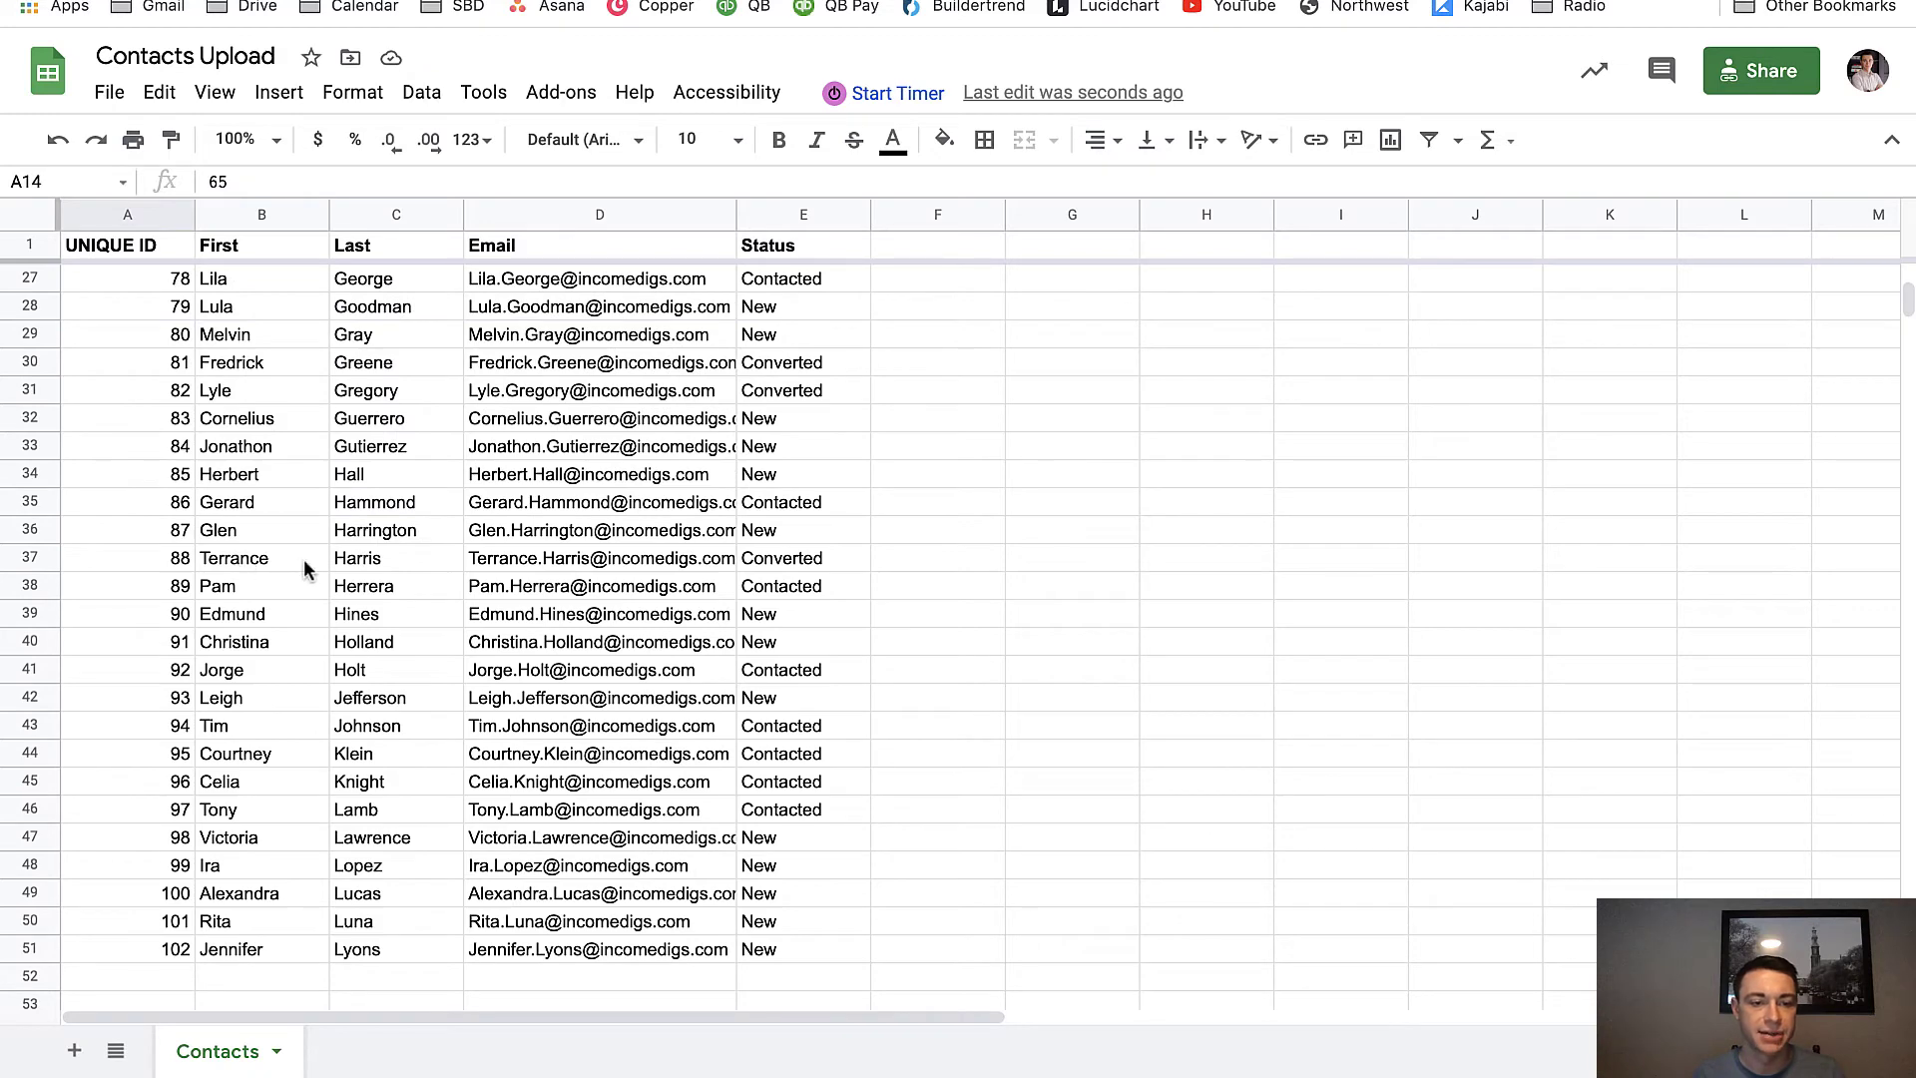
Search Podio for the second contact, confirm its ID 88, close it, and reload Contacts.
{"action": "key", "text": "ctrl+Tab"}
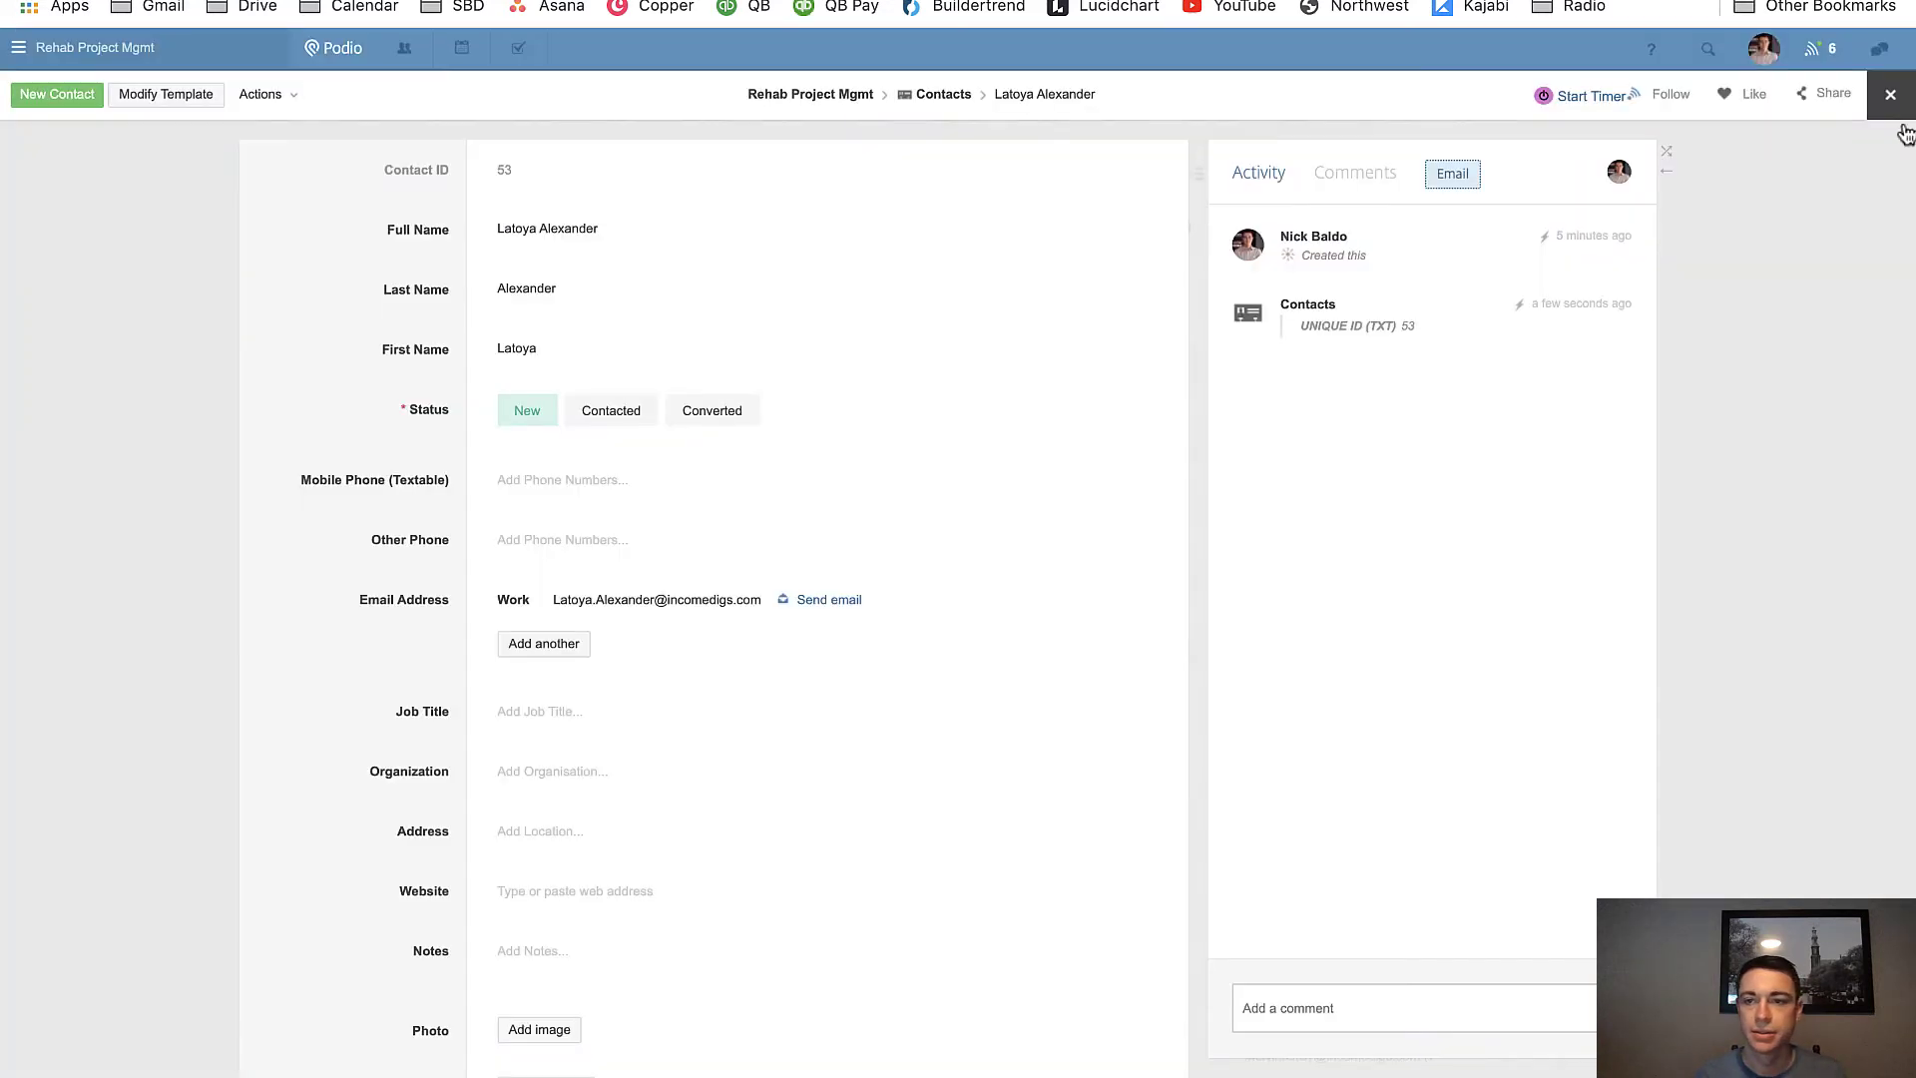
{"action": "left_click", "coordinate": [1696, 50]}
{"action": "type", "text": "TERRANCE"}
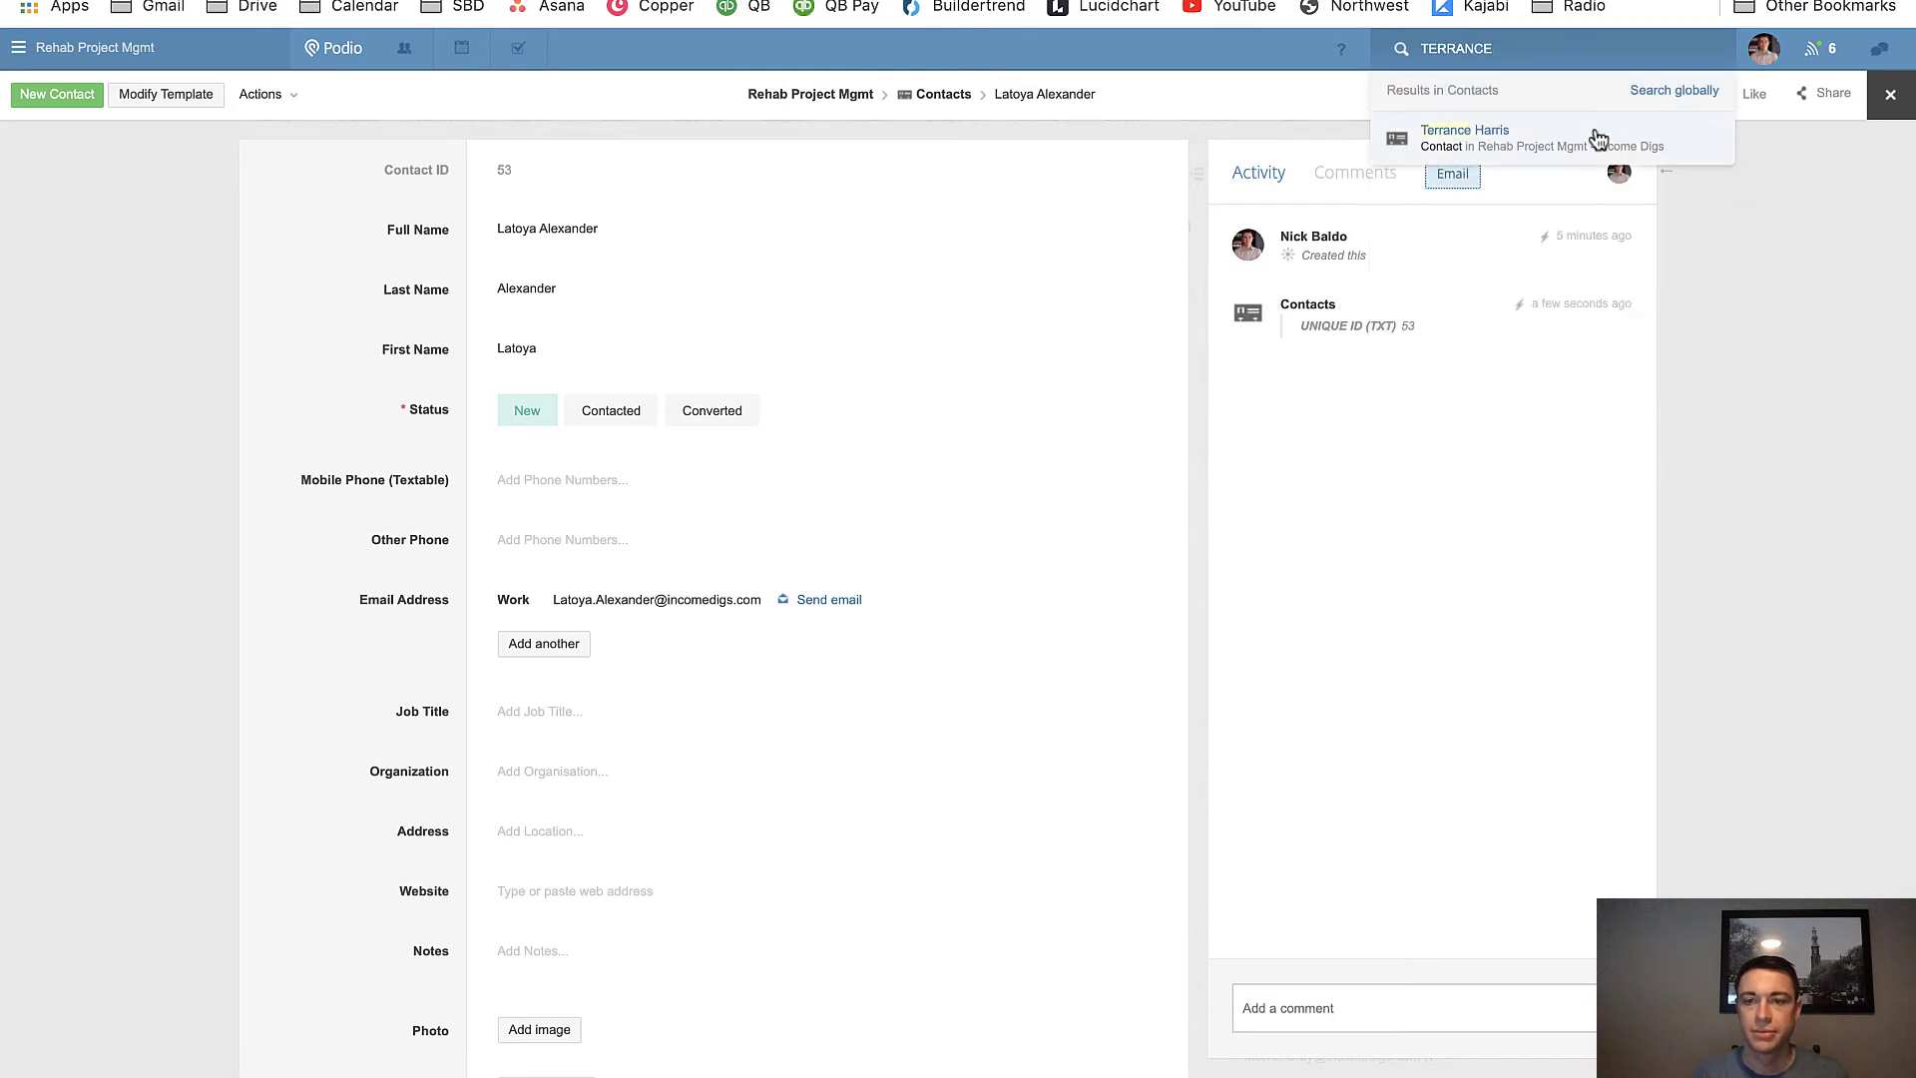
{"action": "left_click", "coordinate": [1587, 139]}
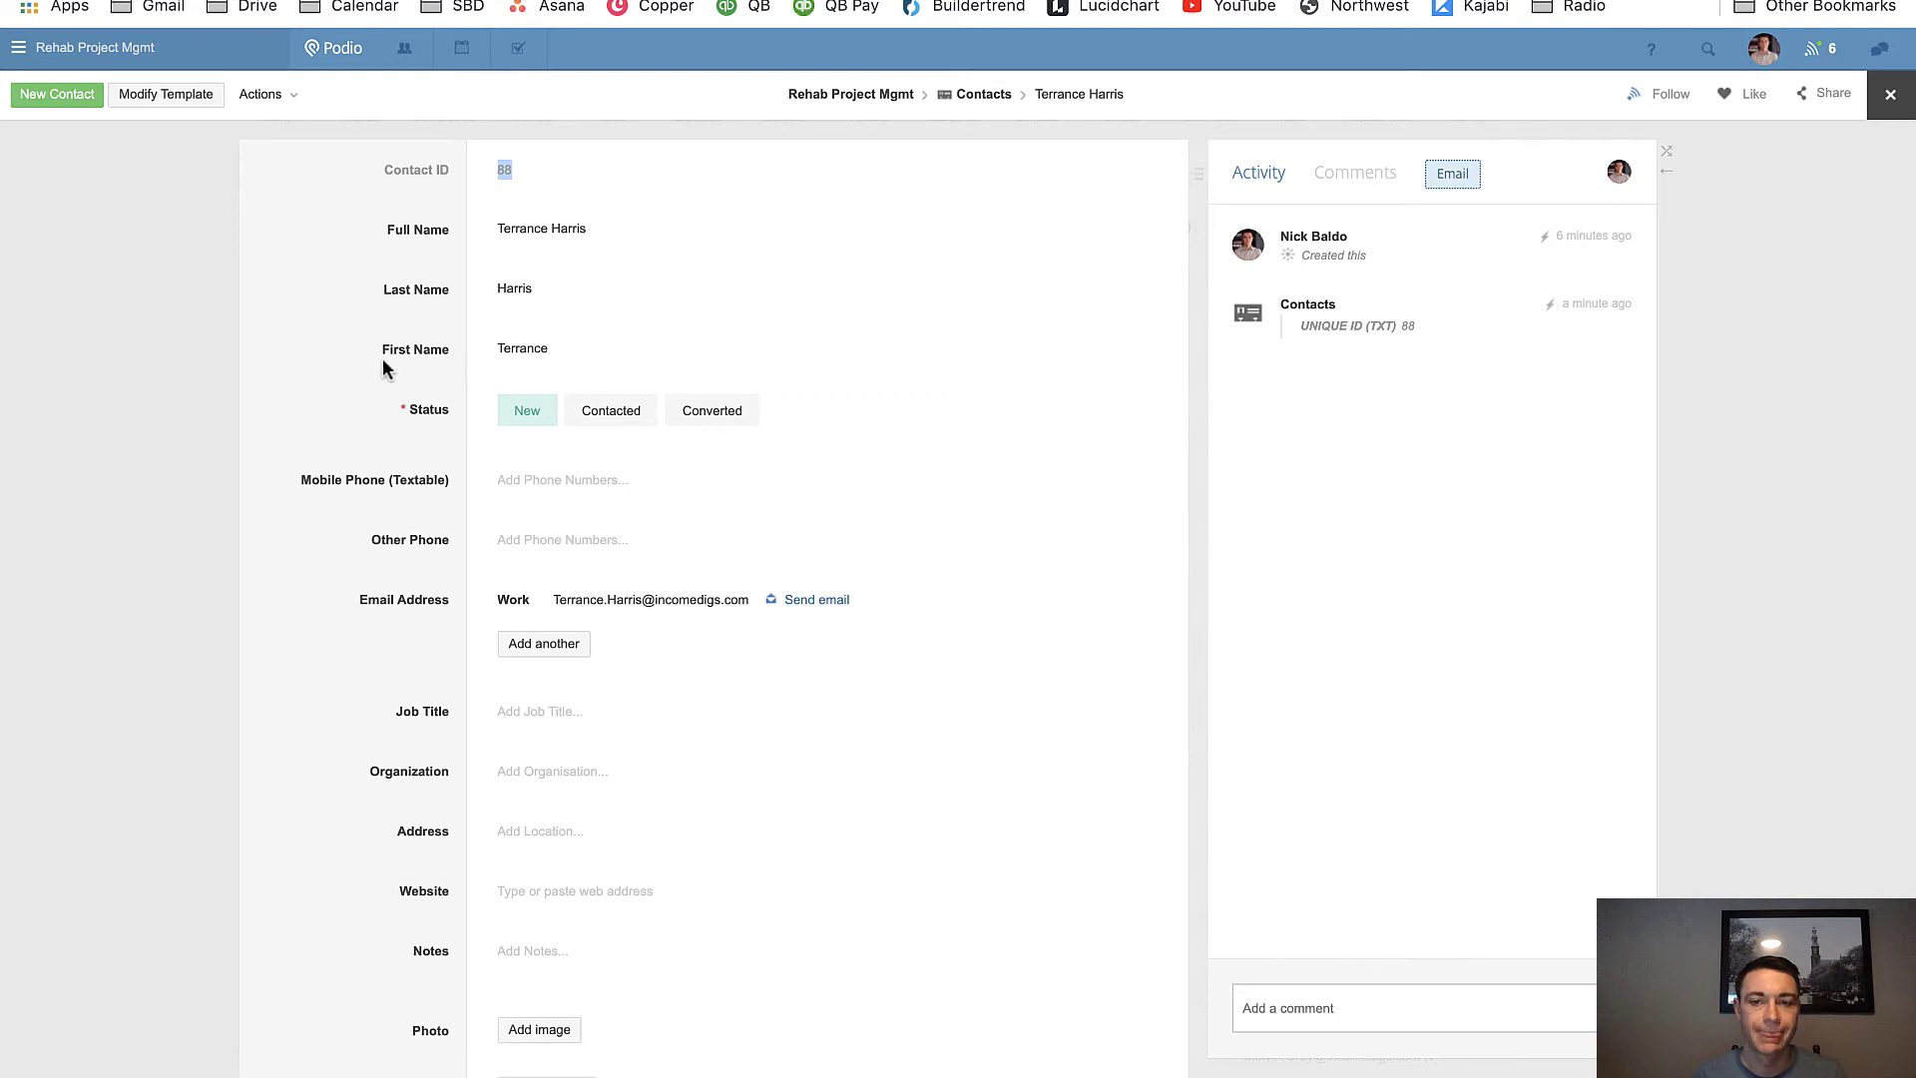
{"action": "left_click", "coordinate": [84, 349]}
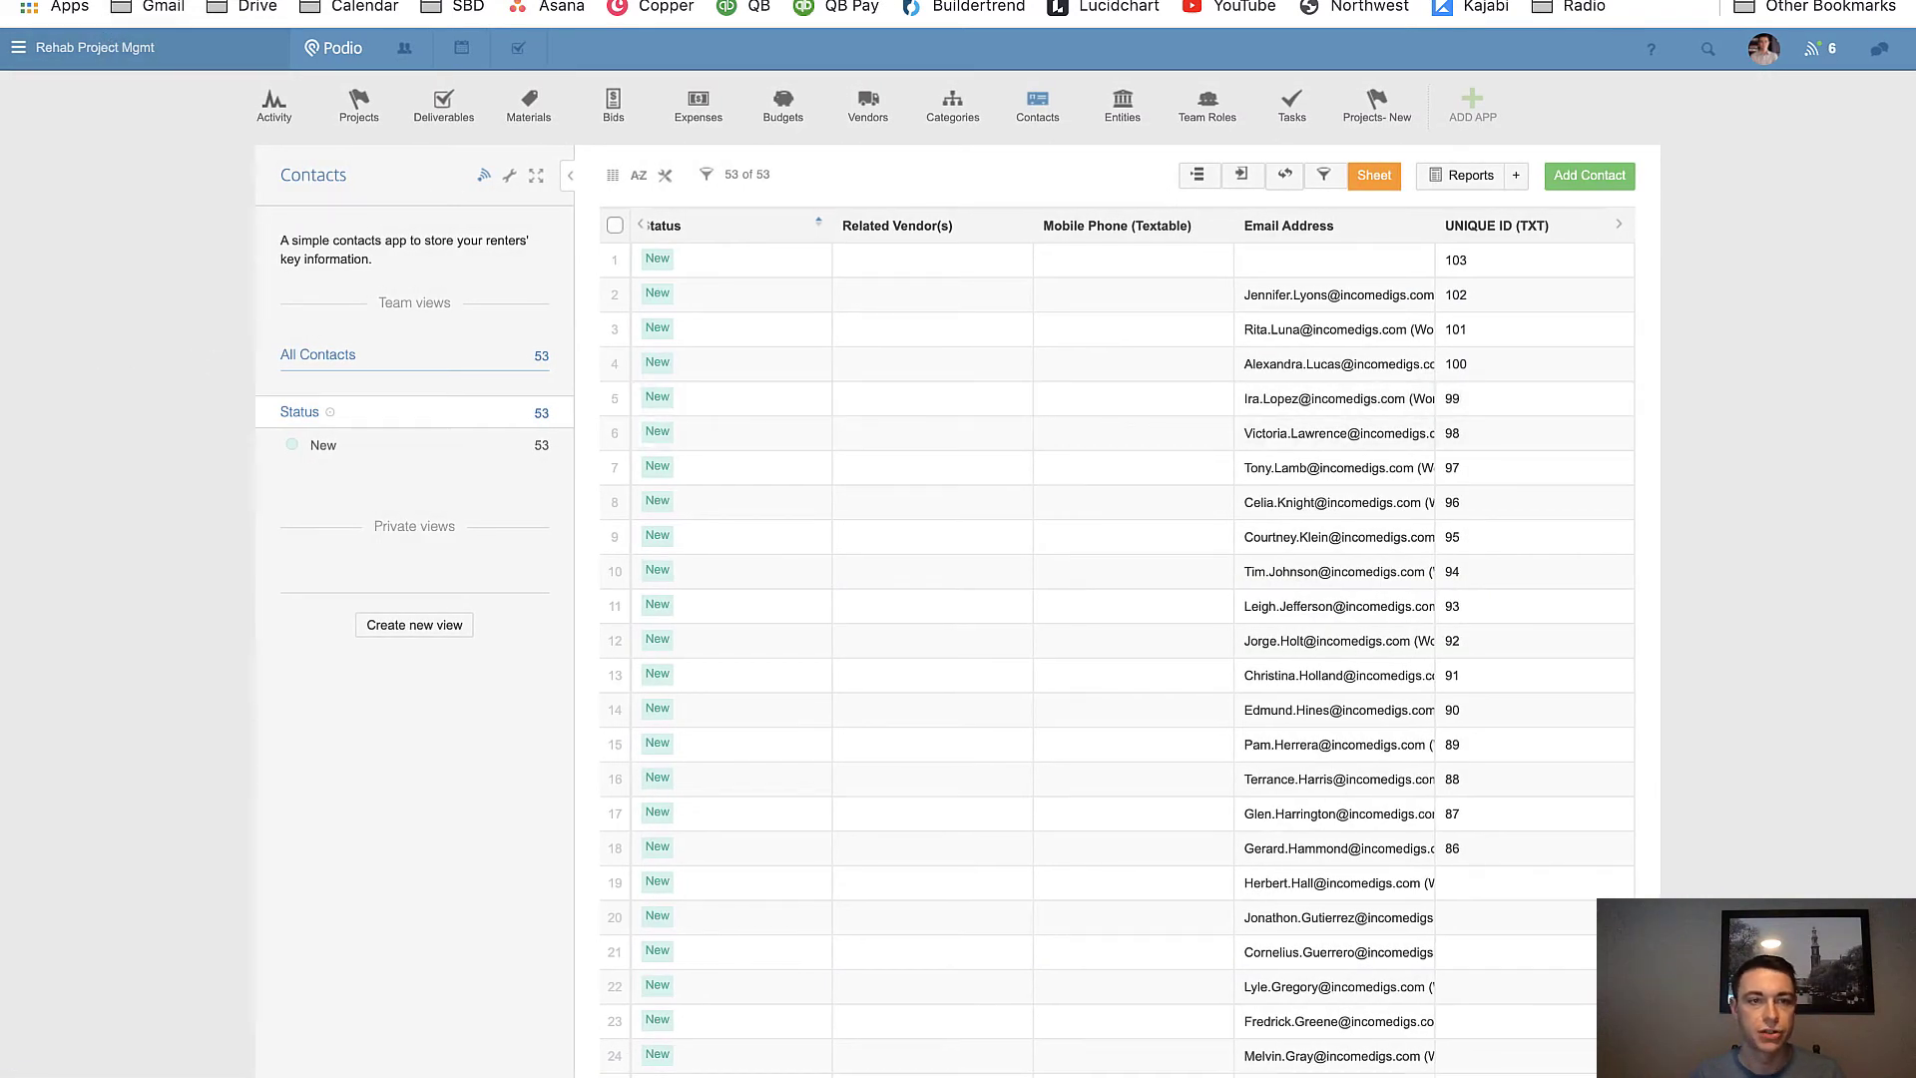
{"action": "key", "text": "super+r"}
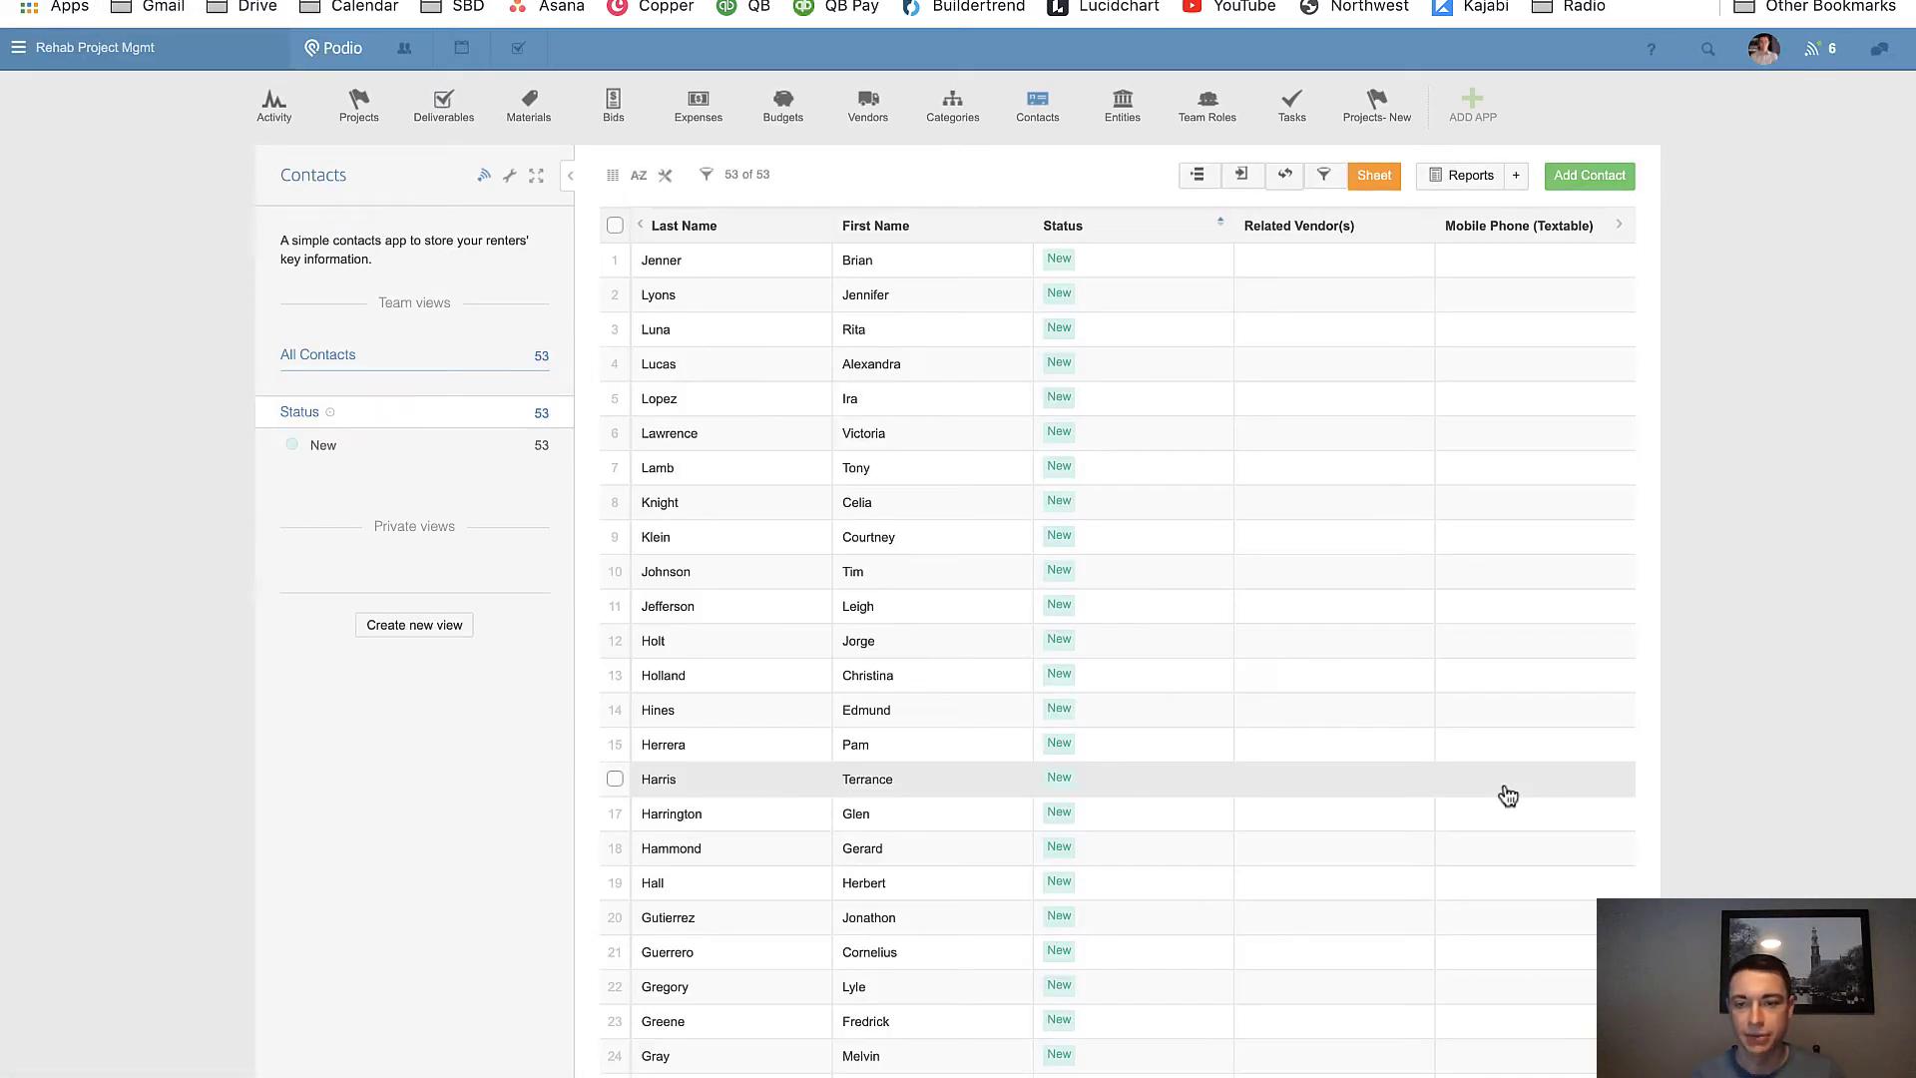
{"action": "scroll", "coordinate": [1504, 789], "scroll_direction": "right", "scroll_amount": 5}
{"action": "scroll", "coordinate": [1504, 792], "scroll_direction": "down", "scroll_amount": 3}
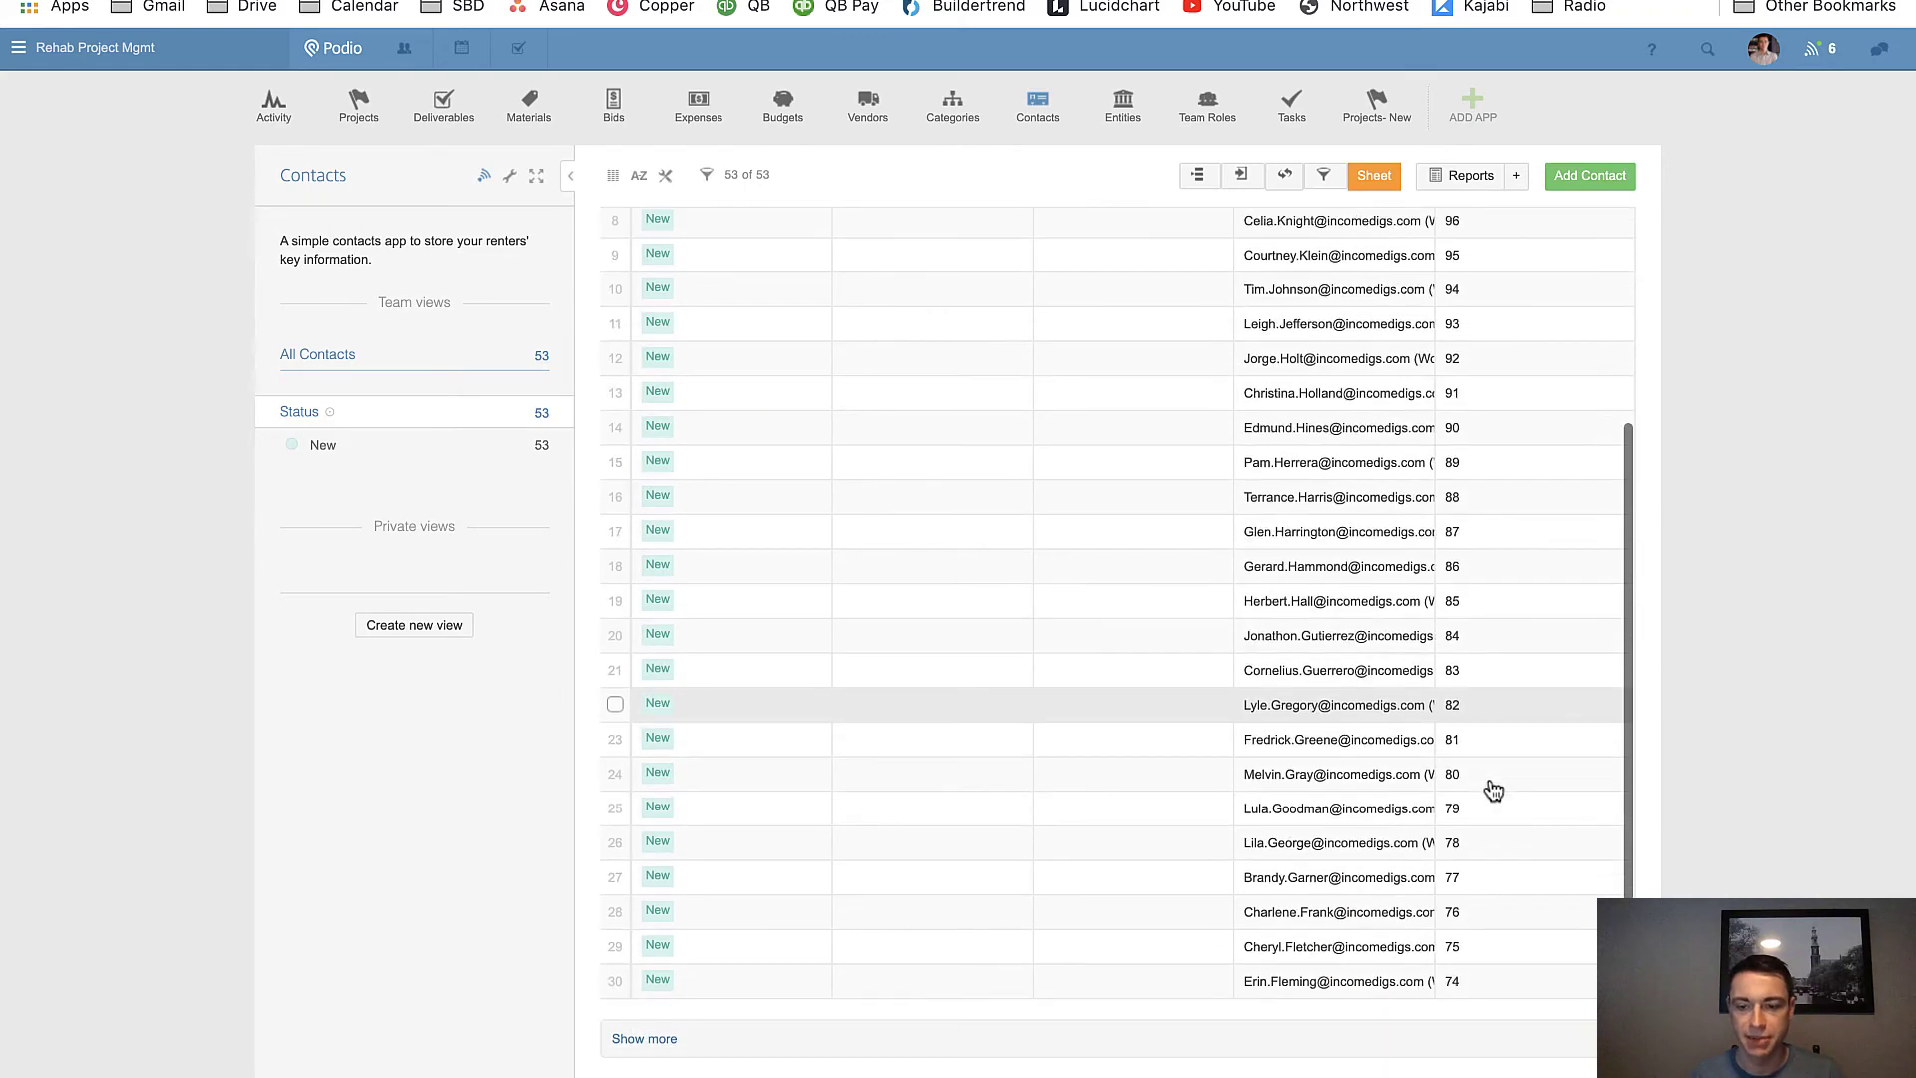
{"action": "scroll", "coordinate": [1493, 790], "scroll_direction": "down", "scroll_amount": 6}
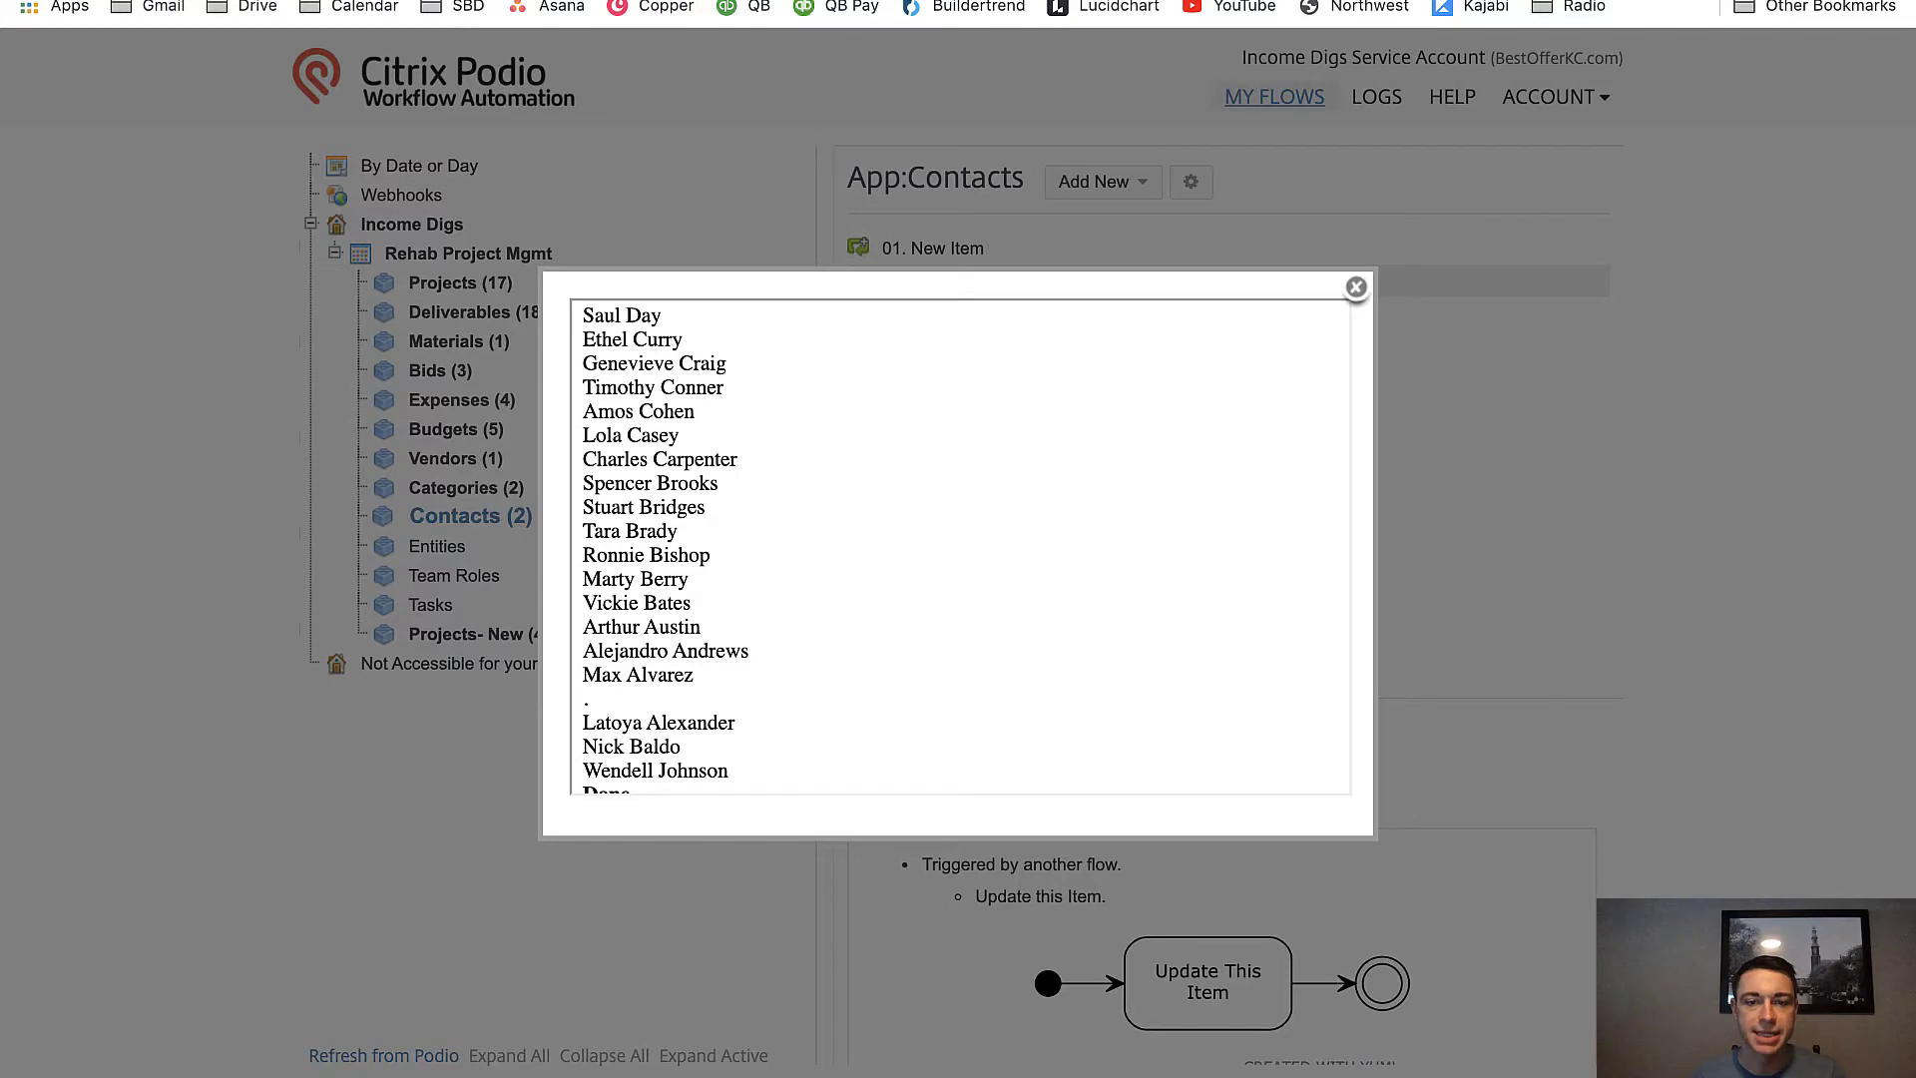
Close Globiflow's contact-names results window and return to the Contacts Upload sheet.
{"action": "left_click", "coordinate": [1356, 287]}
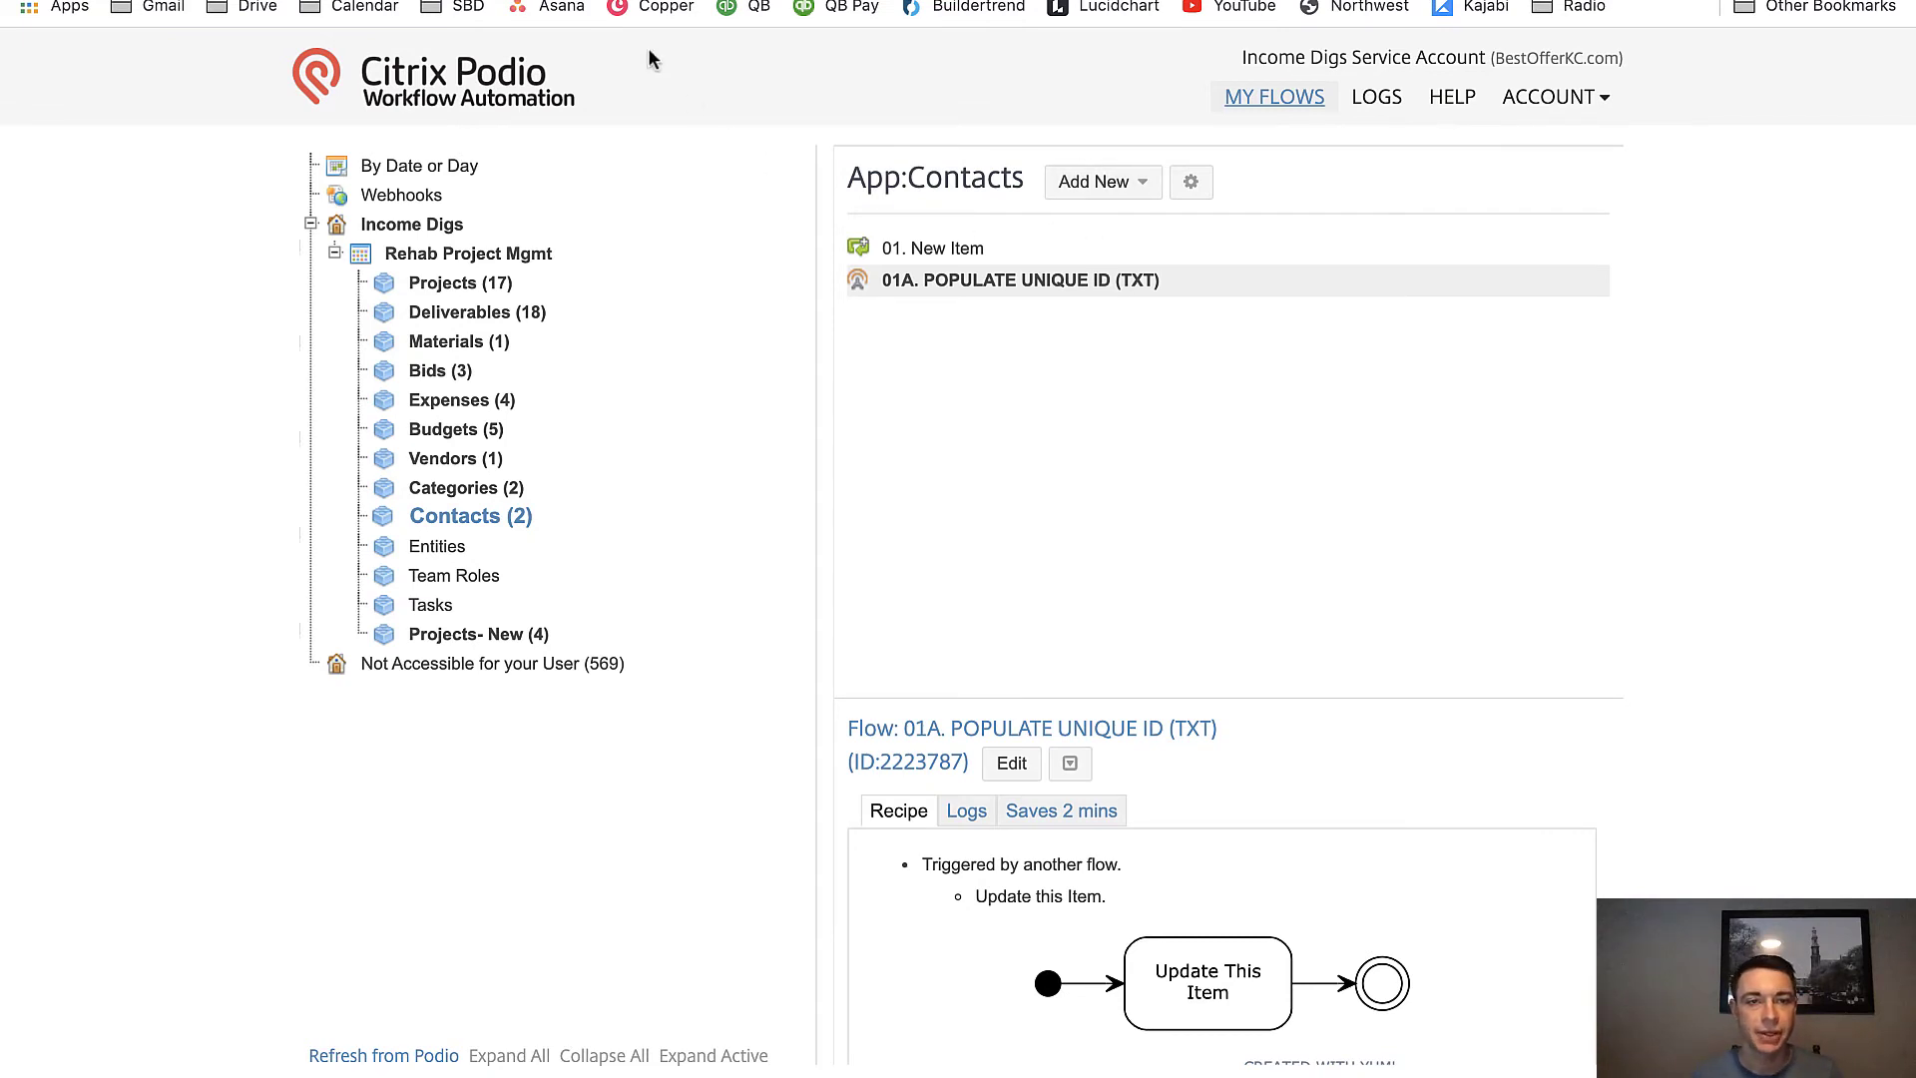
{"action": "key", "text": "ctrl+Tab"}
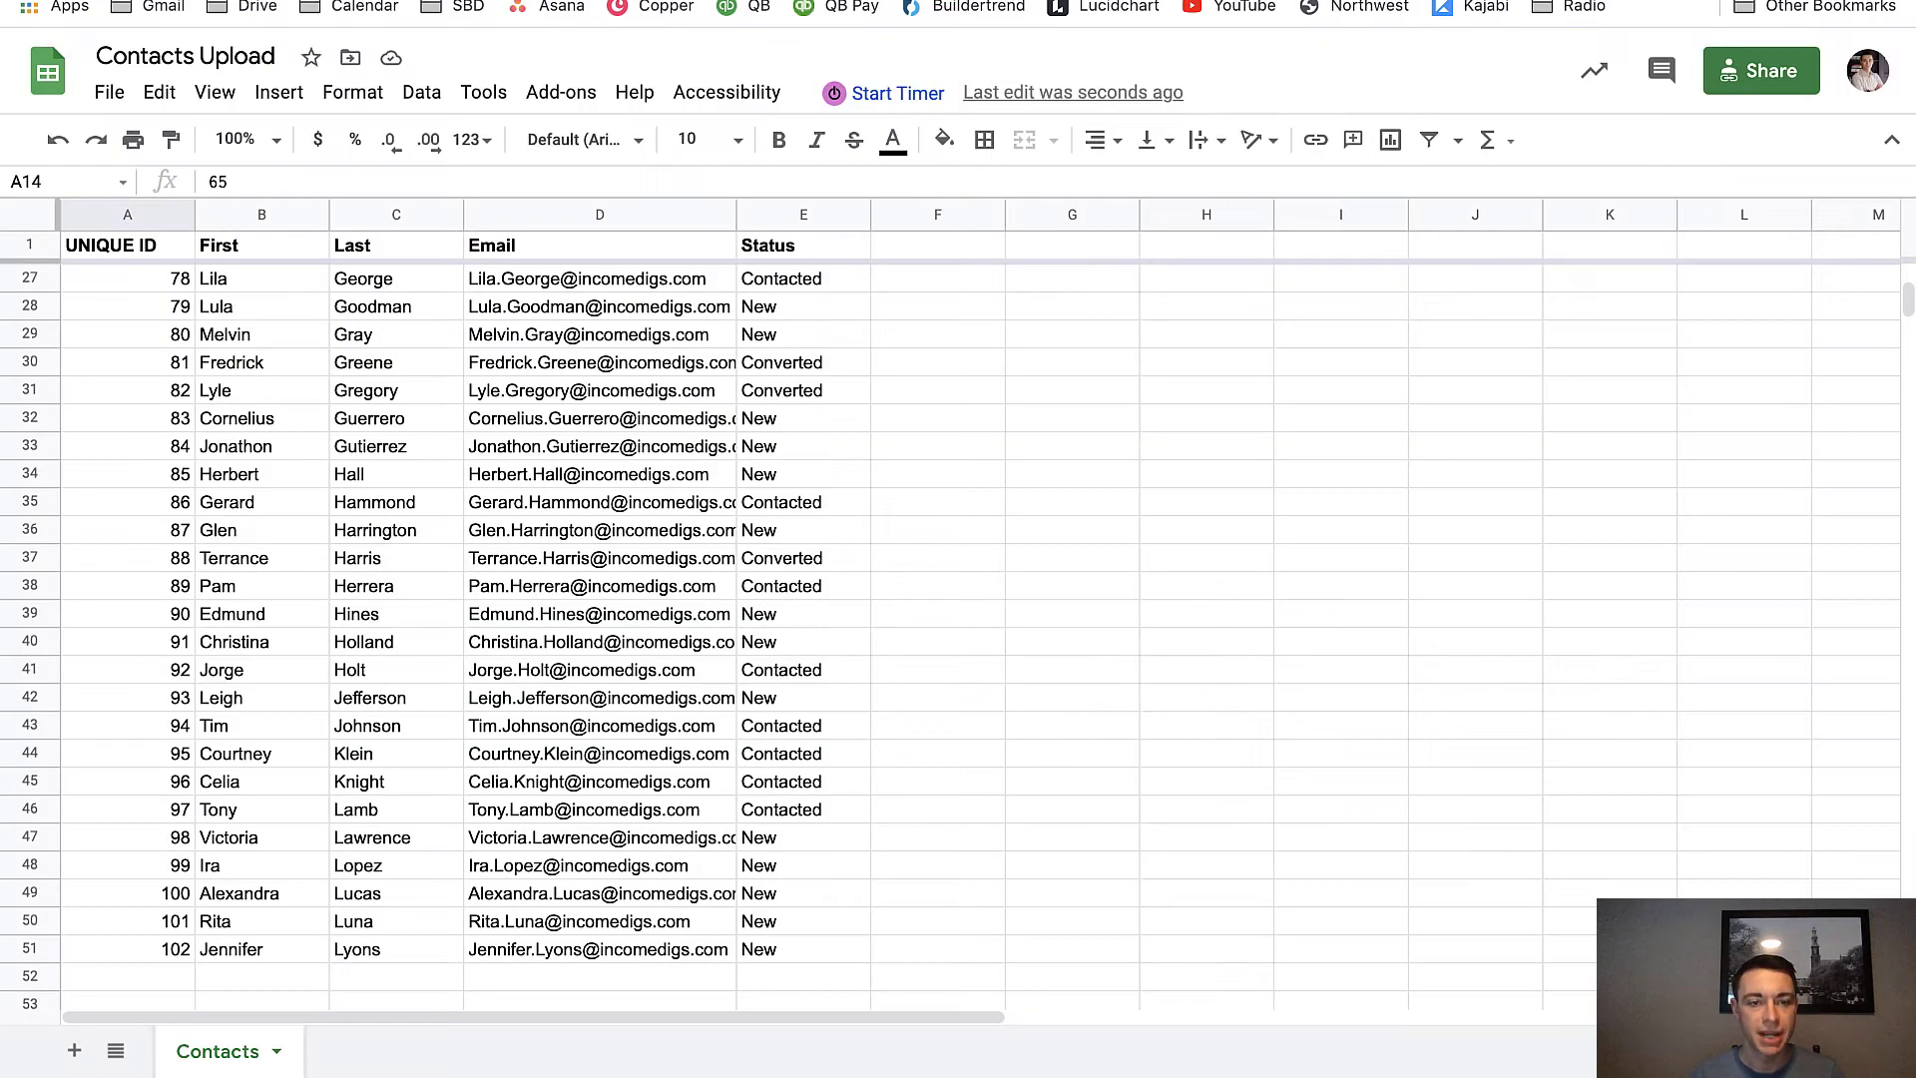
Move the Status column to column B after UNIQUE ID and select statuses in rows 2–11.
{"action": "left_click", "coordinate": [958, 451]}
{"action": "left_click", "coordinate": [802, 209]}
{"action": "left_click_drag", "start_coordinate": [802, 210], "coordinate": [126, 261]}
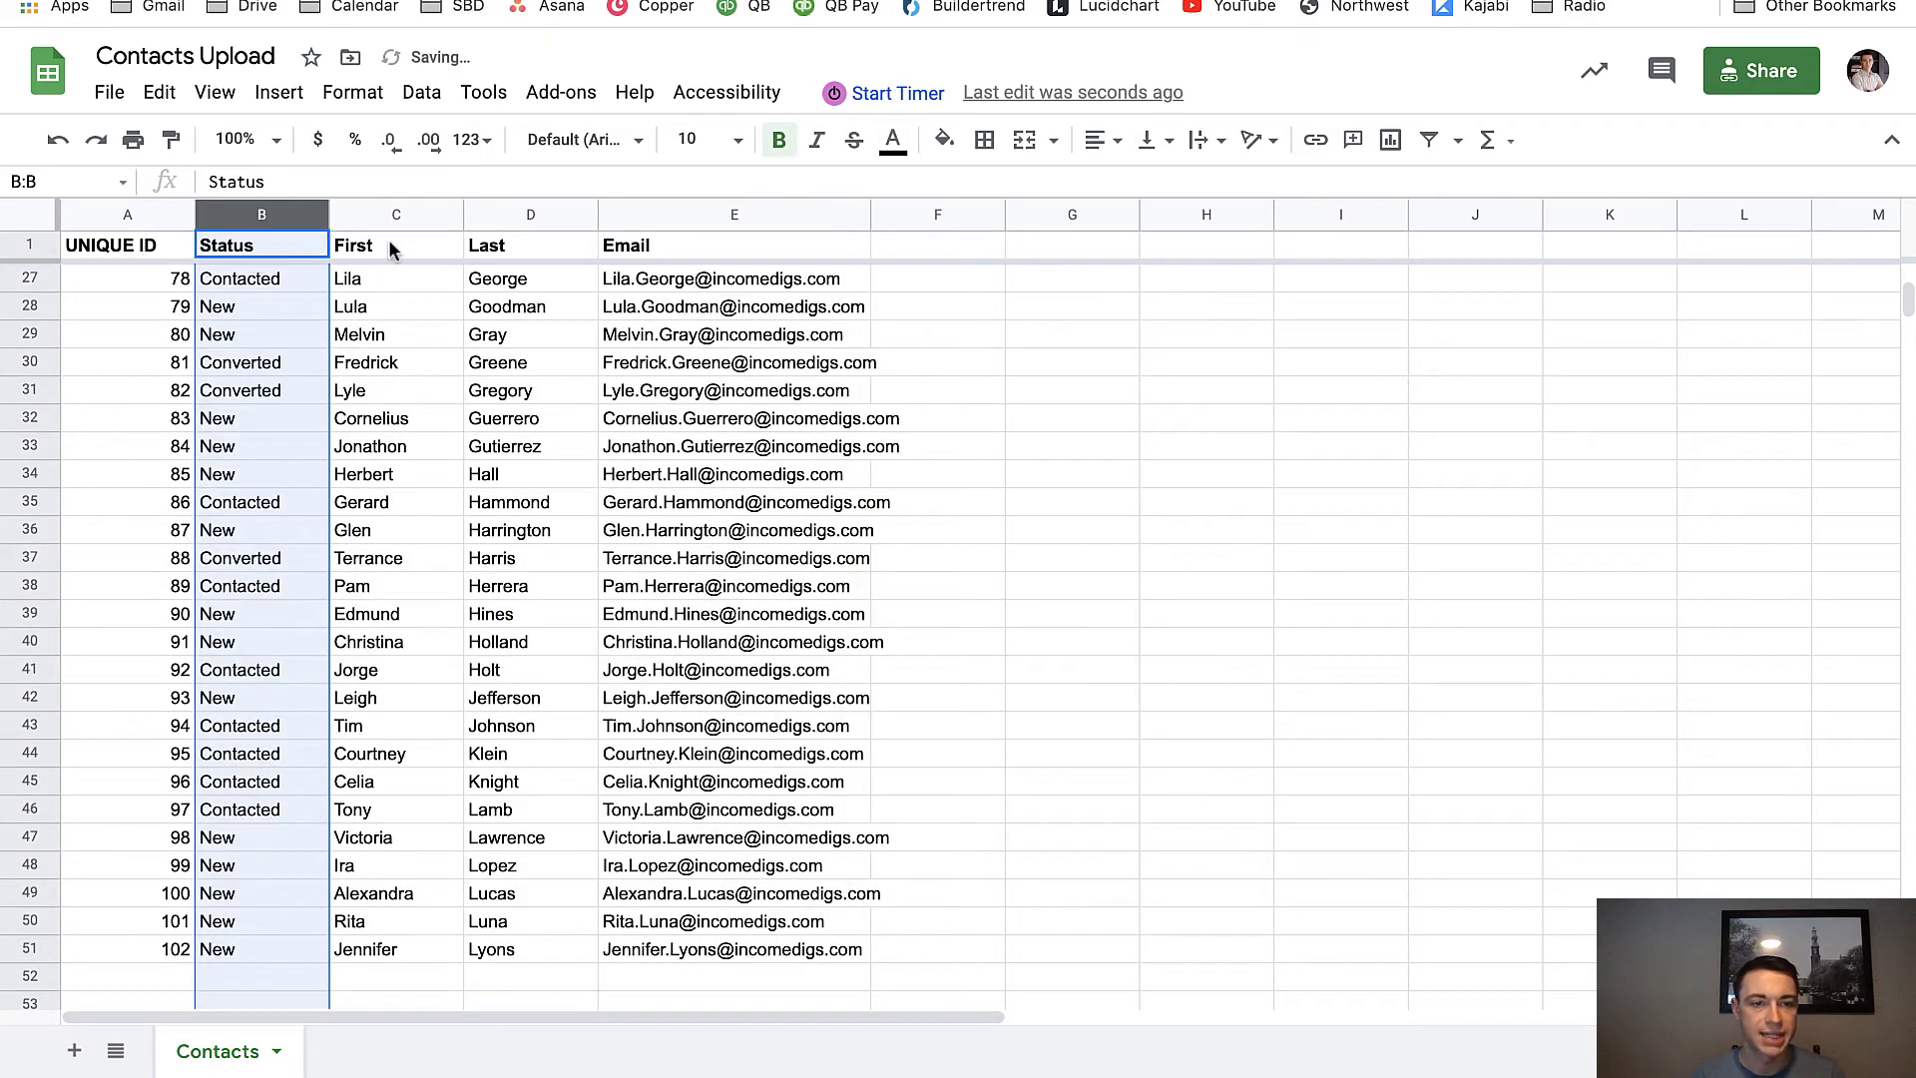
{"action": "left_click", "coordinate": [404, 214]}
{"action": "left_click", "coordinate": [996, 215], "text": "shift"}
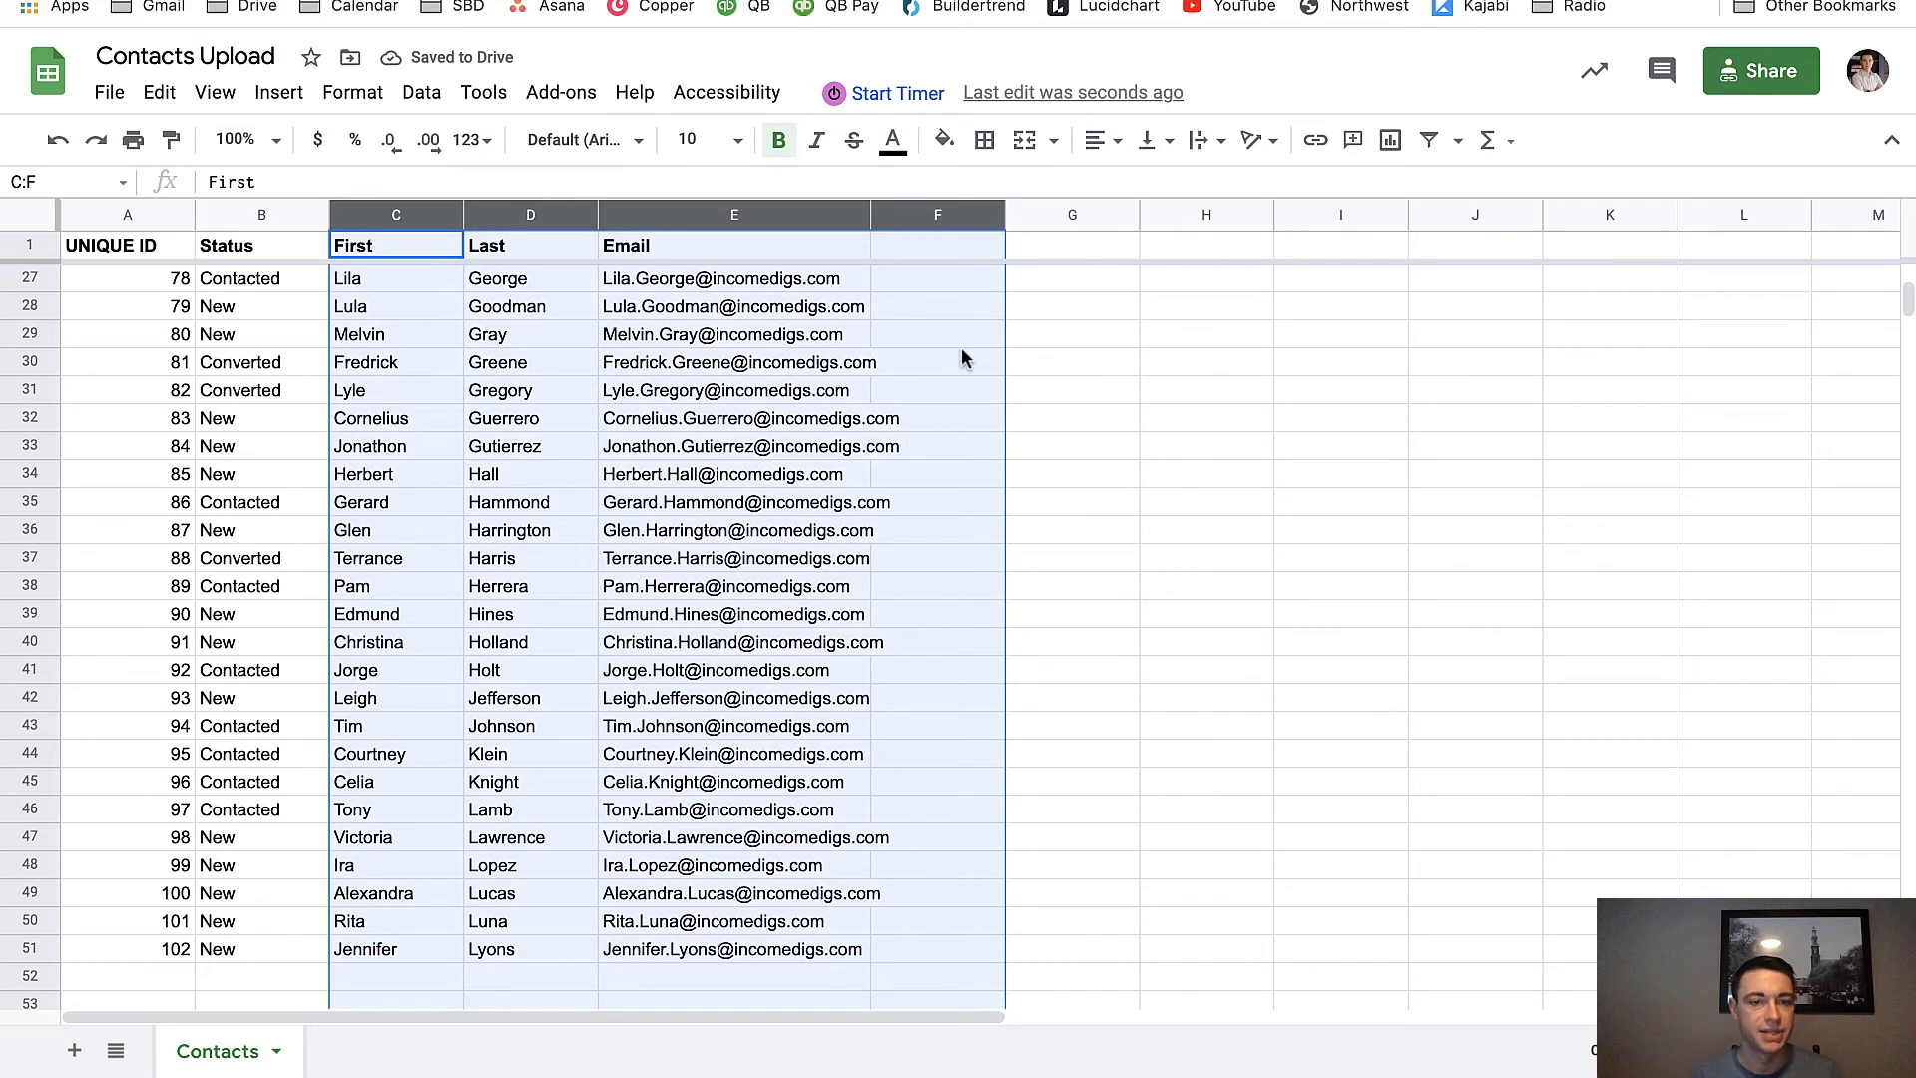
{"action": "scroll", "coordinate": [234, 385], "scroll_direction": "up", "scroll_amount": 8}
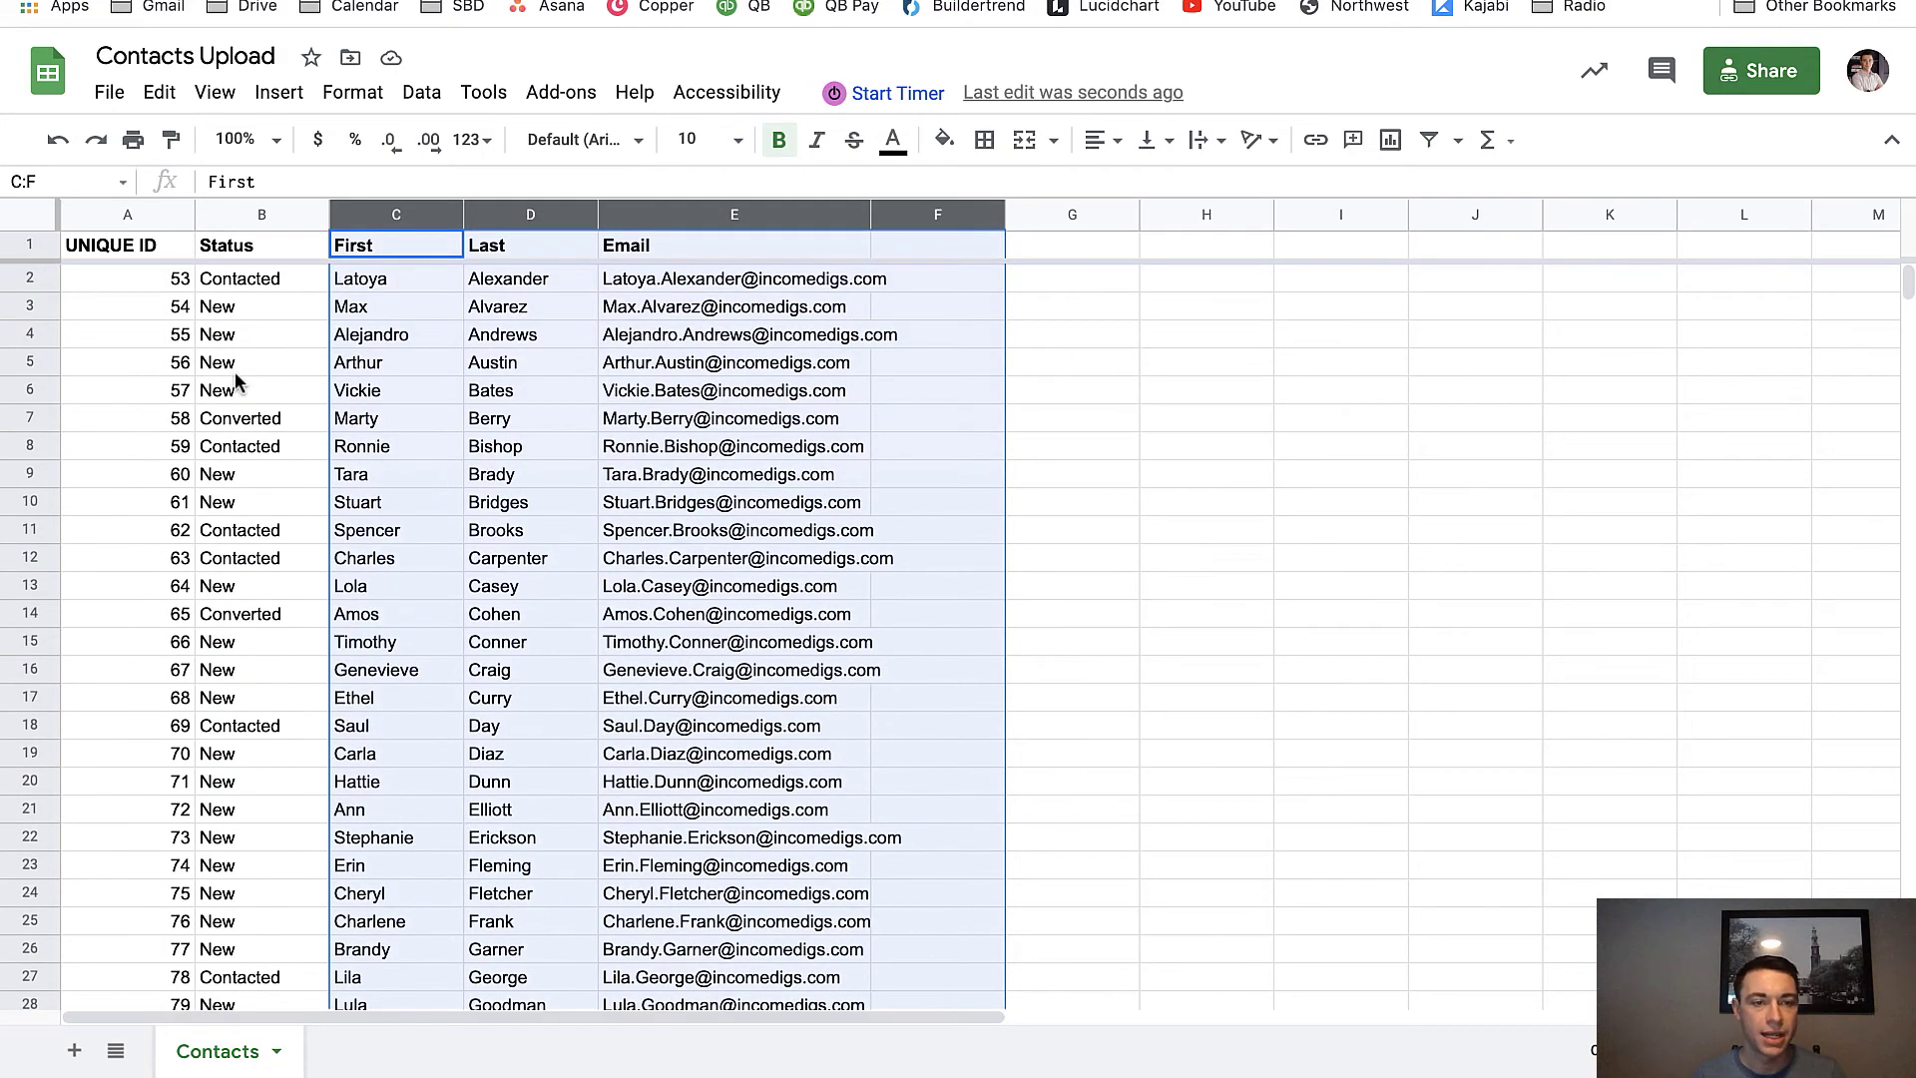
{"action": "left_click", "coordinate": [170, 286]}
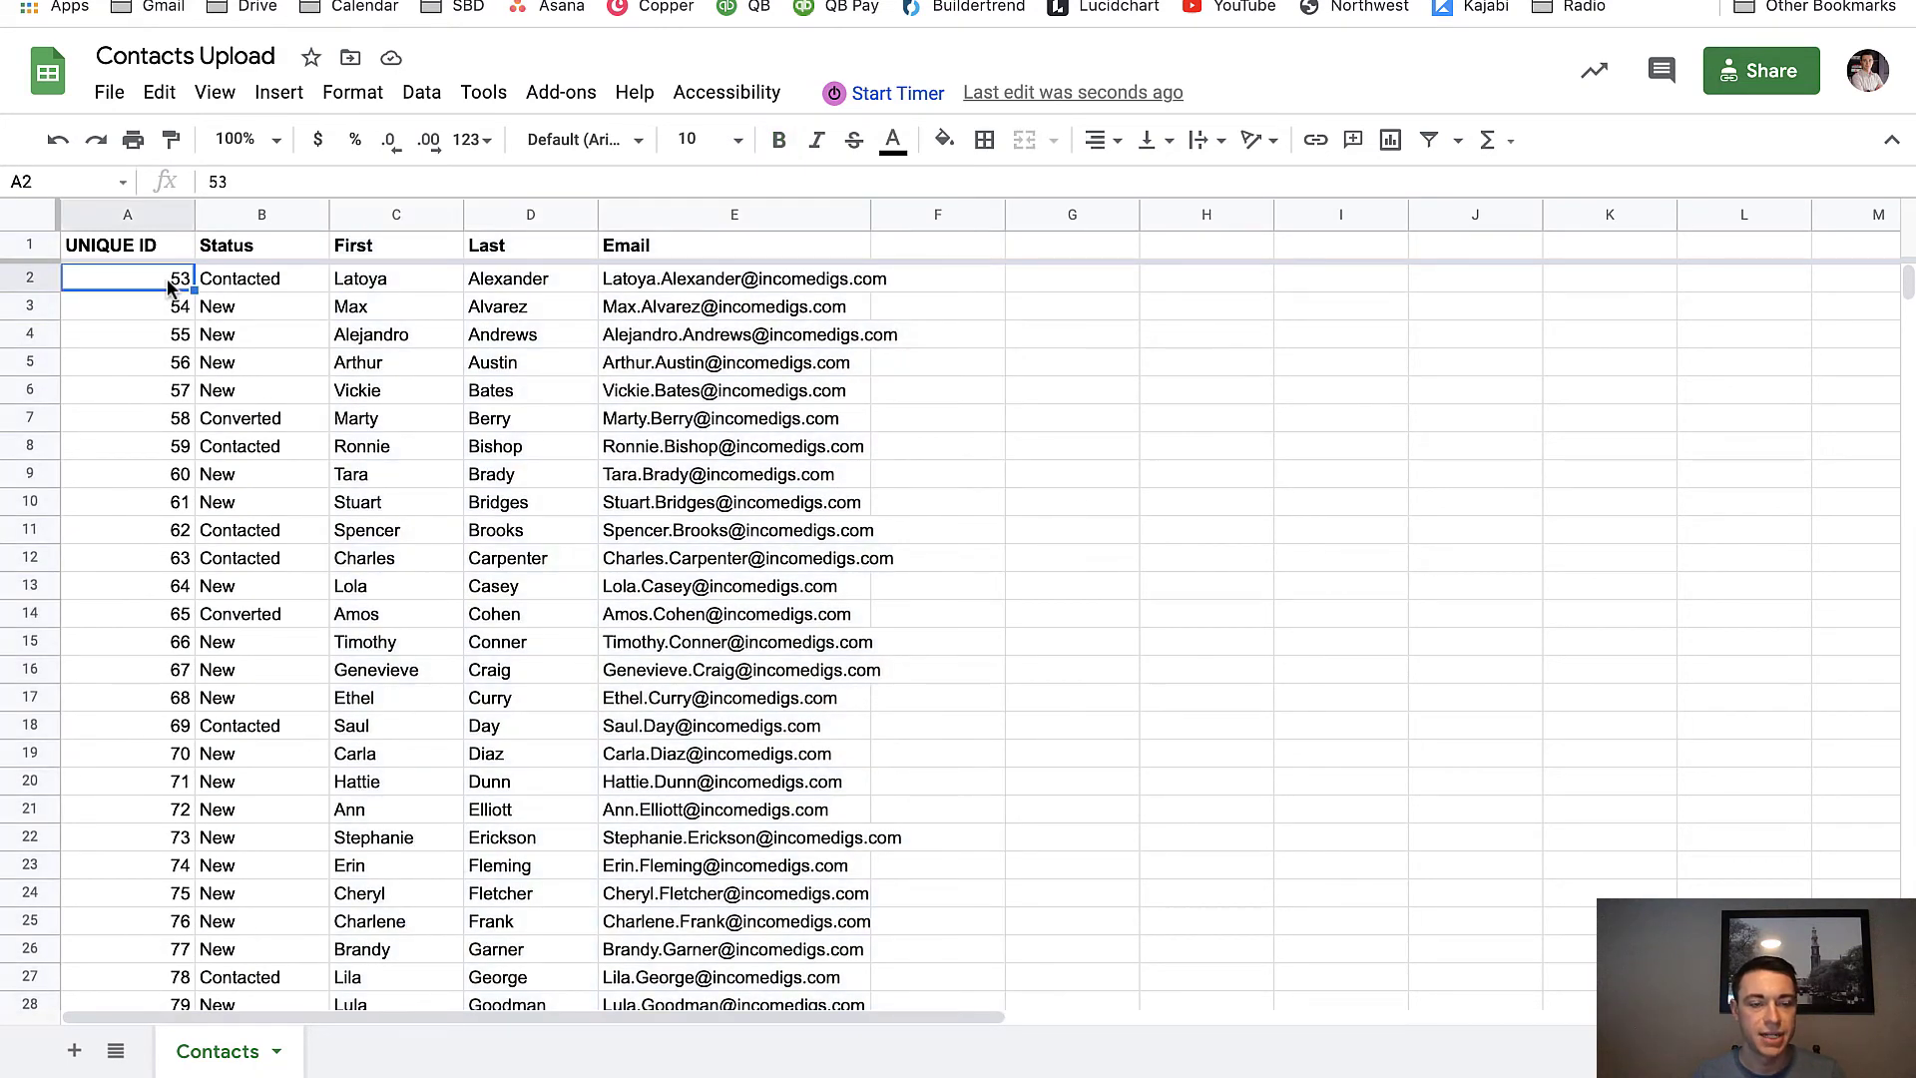
{"action": "left_click_drag", "start_coordinate": [212, 284], "coordinate": [214, 544]}
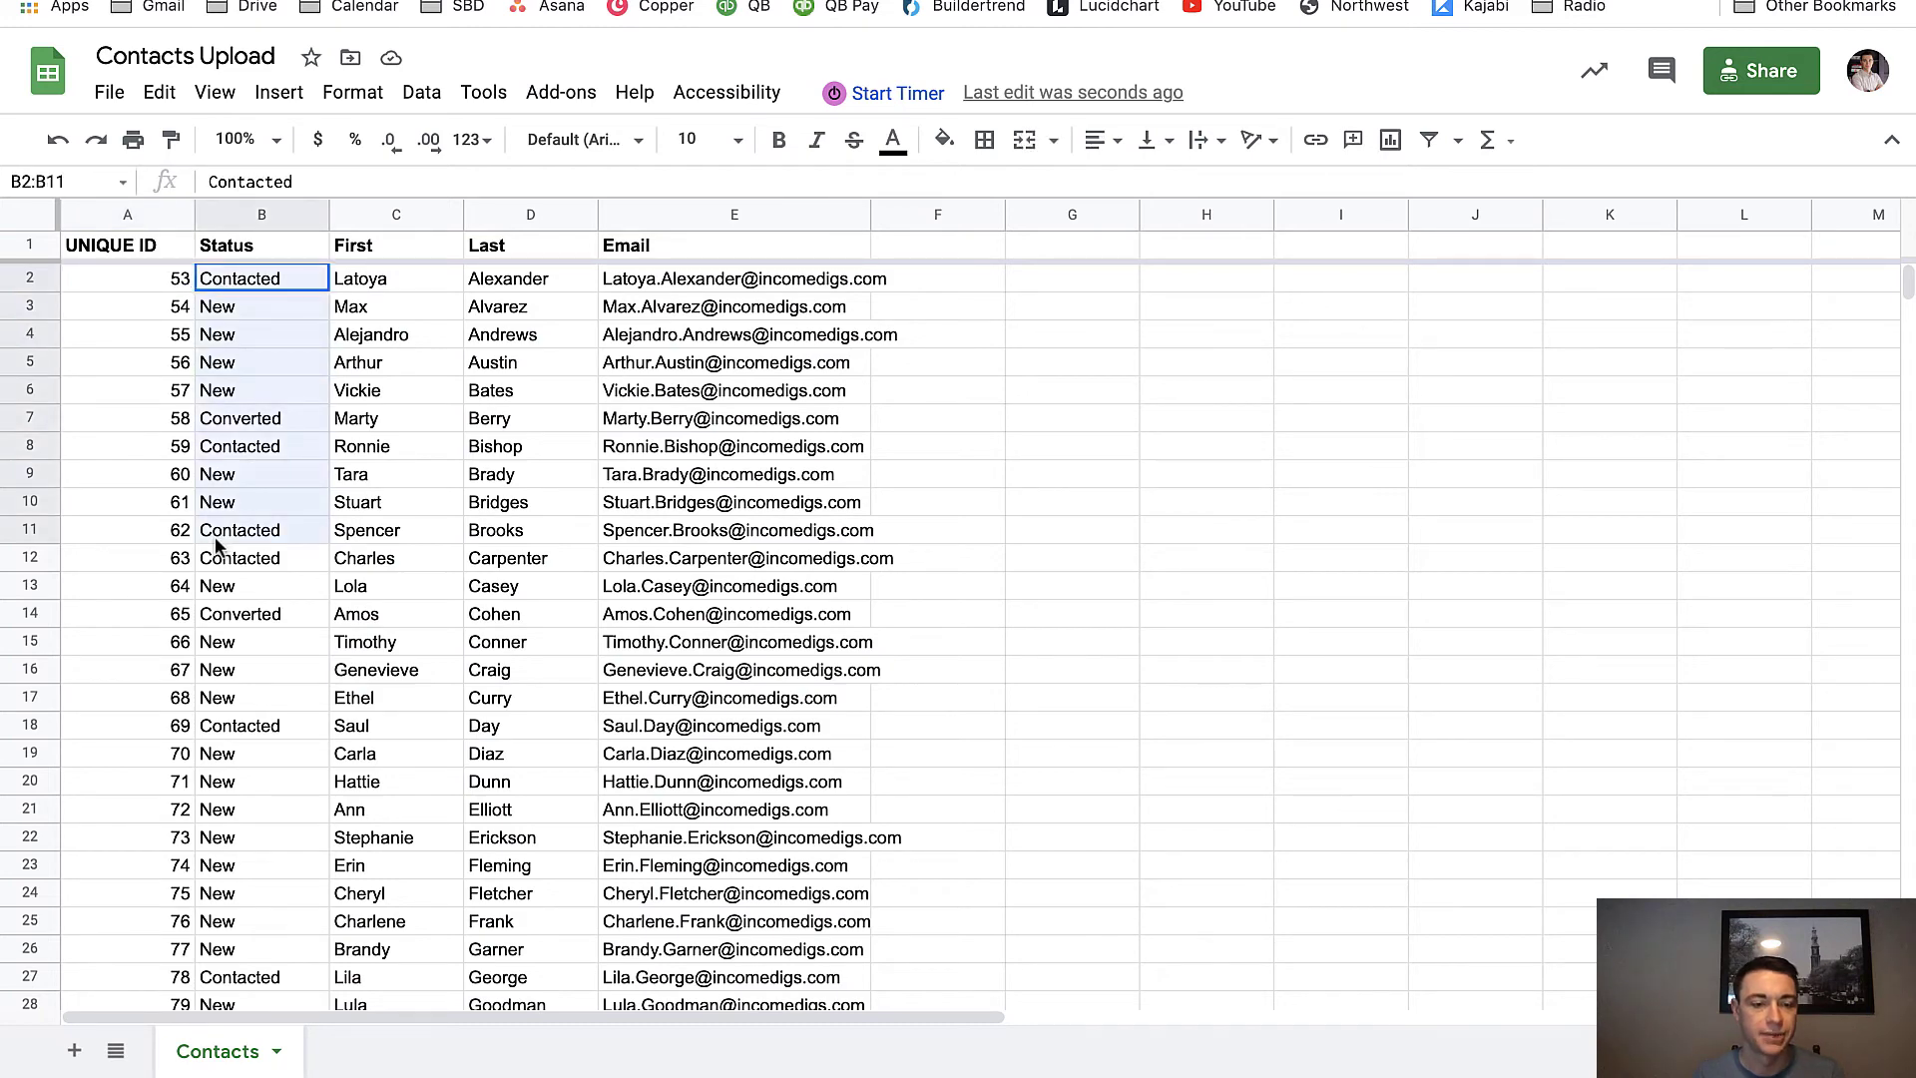
Start an Excel import from the Contacts app's wrench menu and choose to upload a file.
{"action": "key", "text": "ctrl+Tab"}
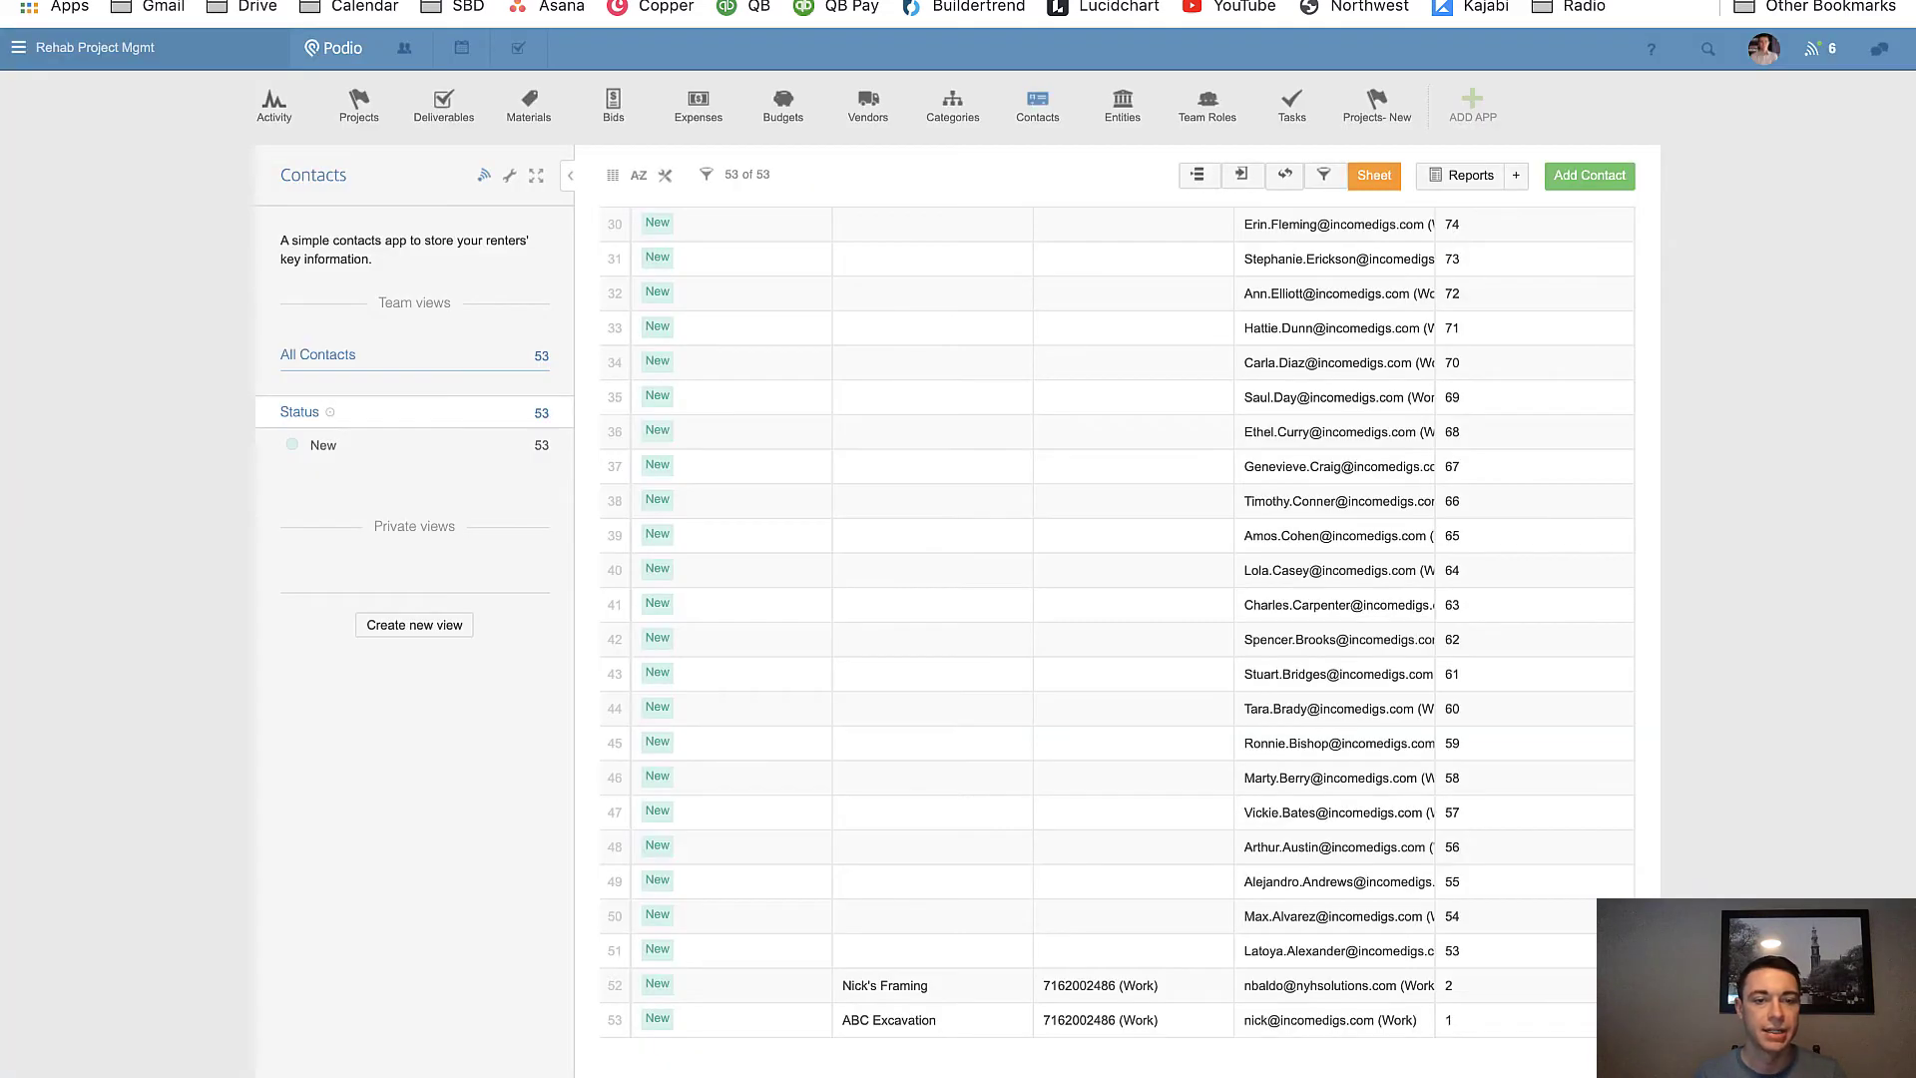
{"action": "left_click", "coordinate": [511, 181]}
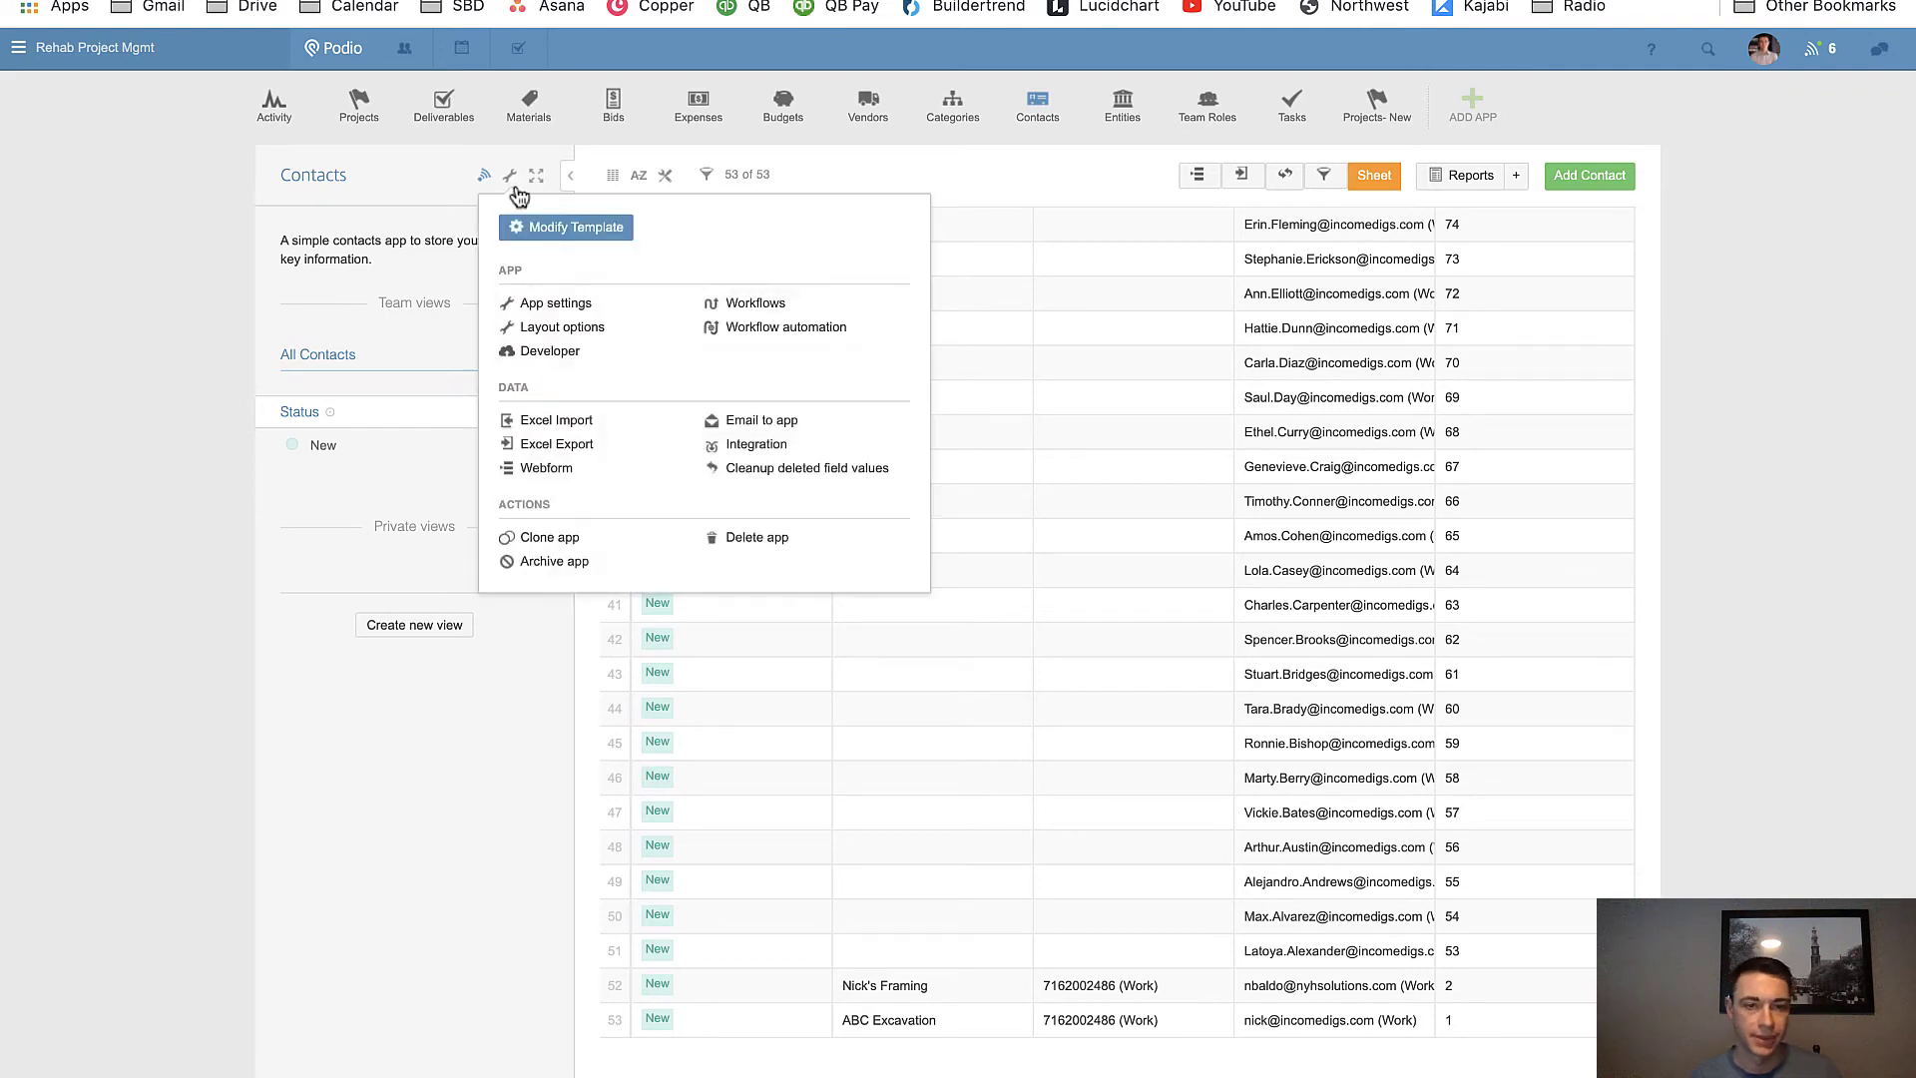
{"action": "left_click", "coordinate": [556, 421]}
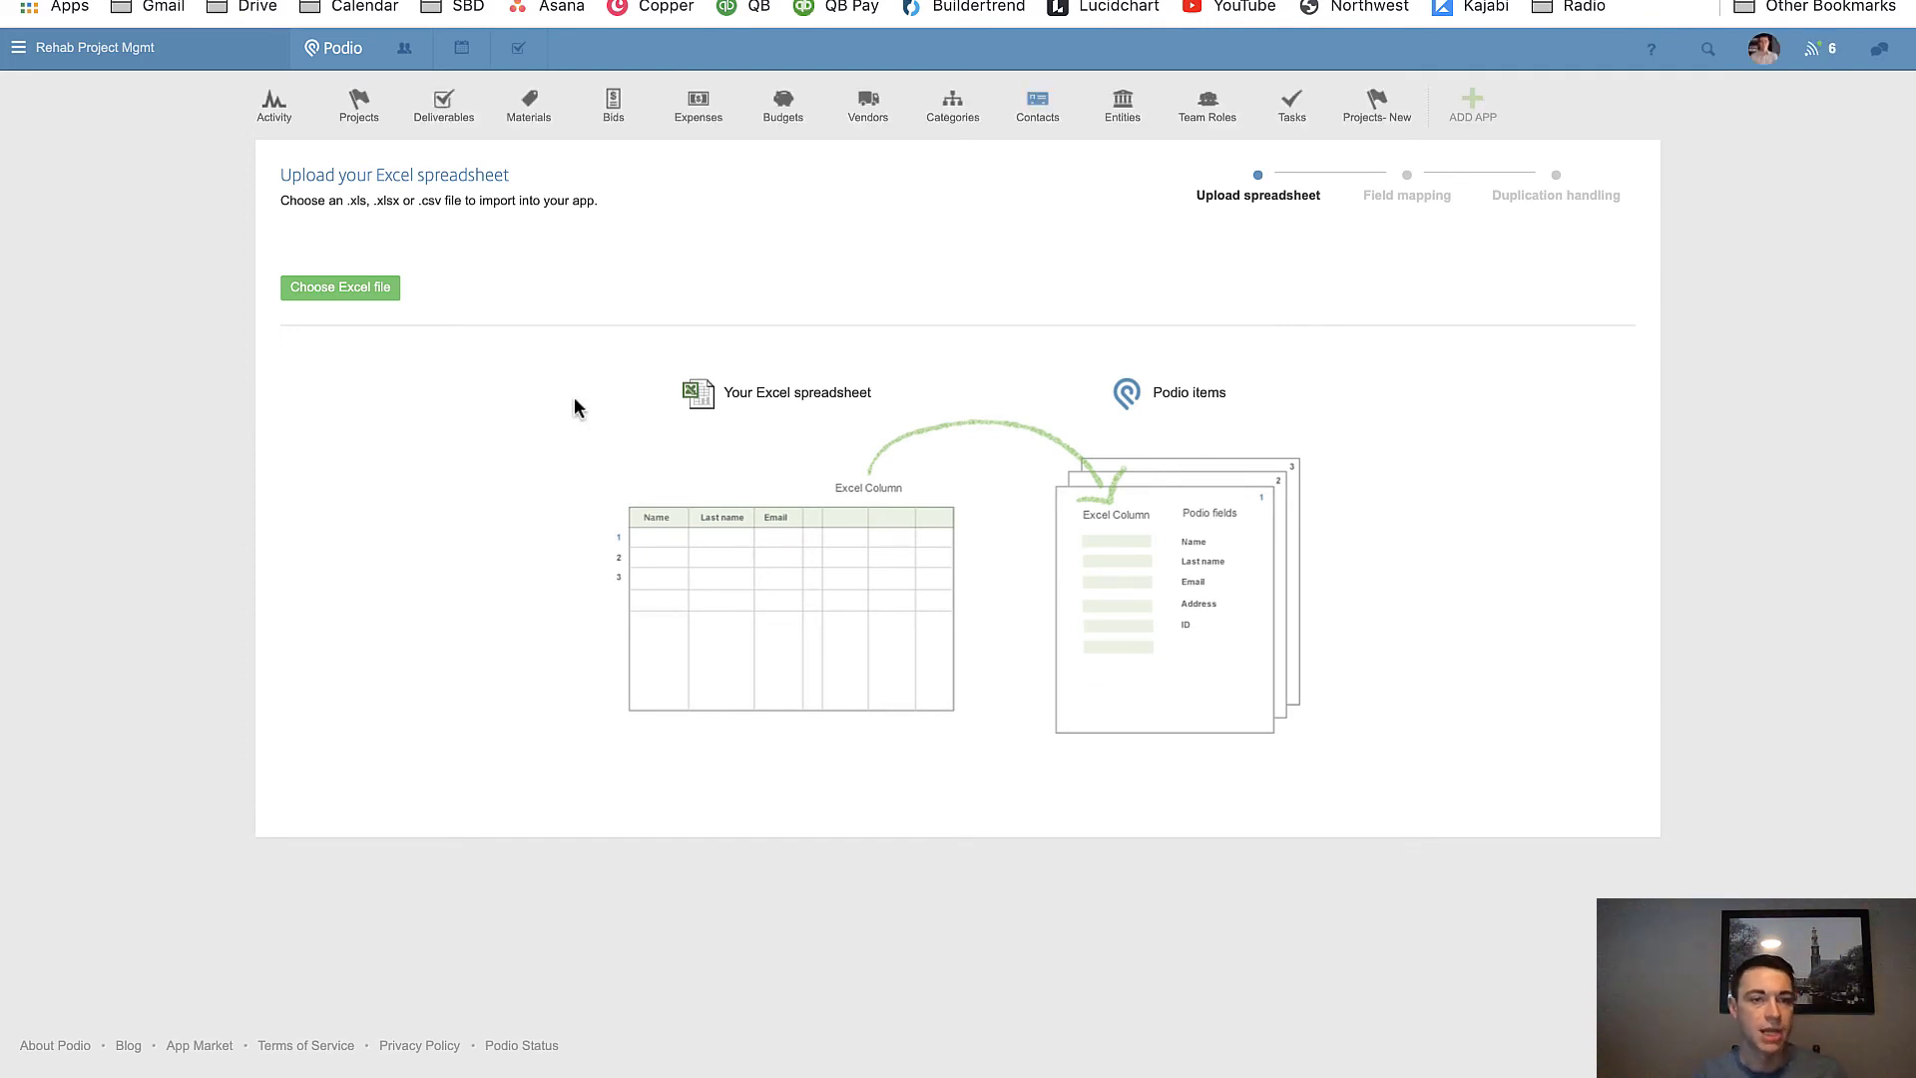
{"action": "left_click", "coordinate": [381, 292]}
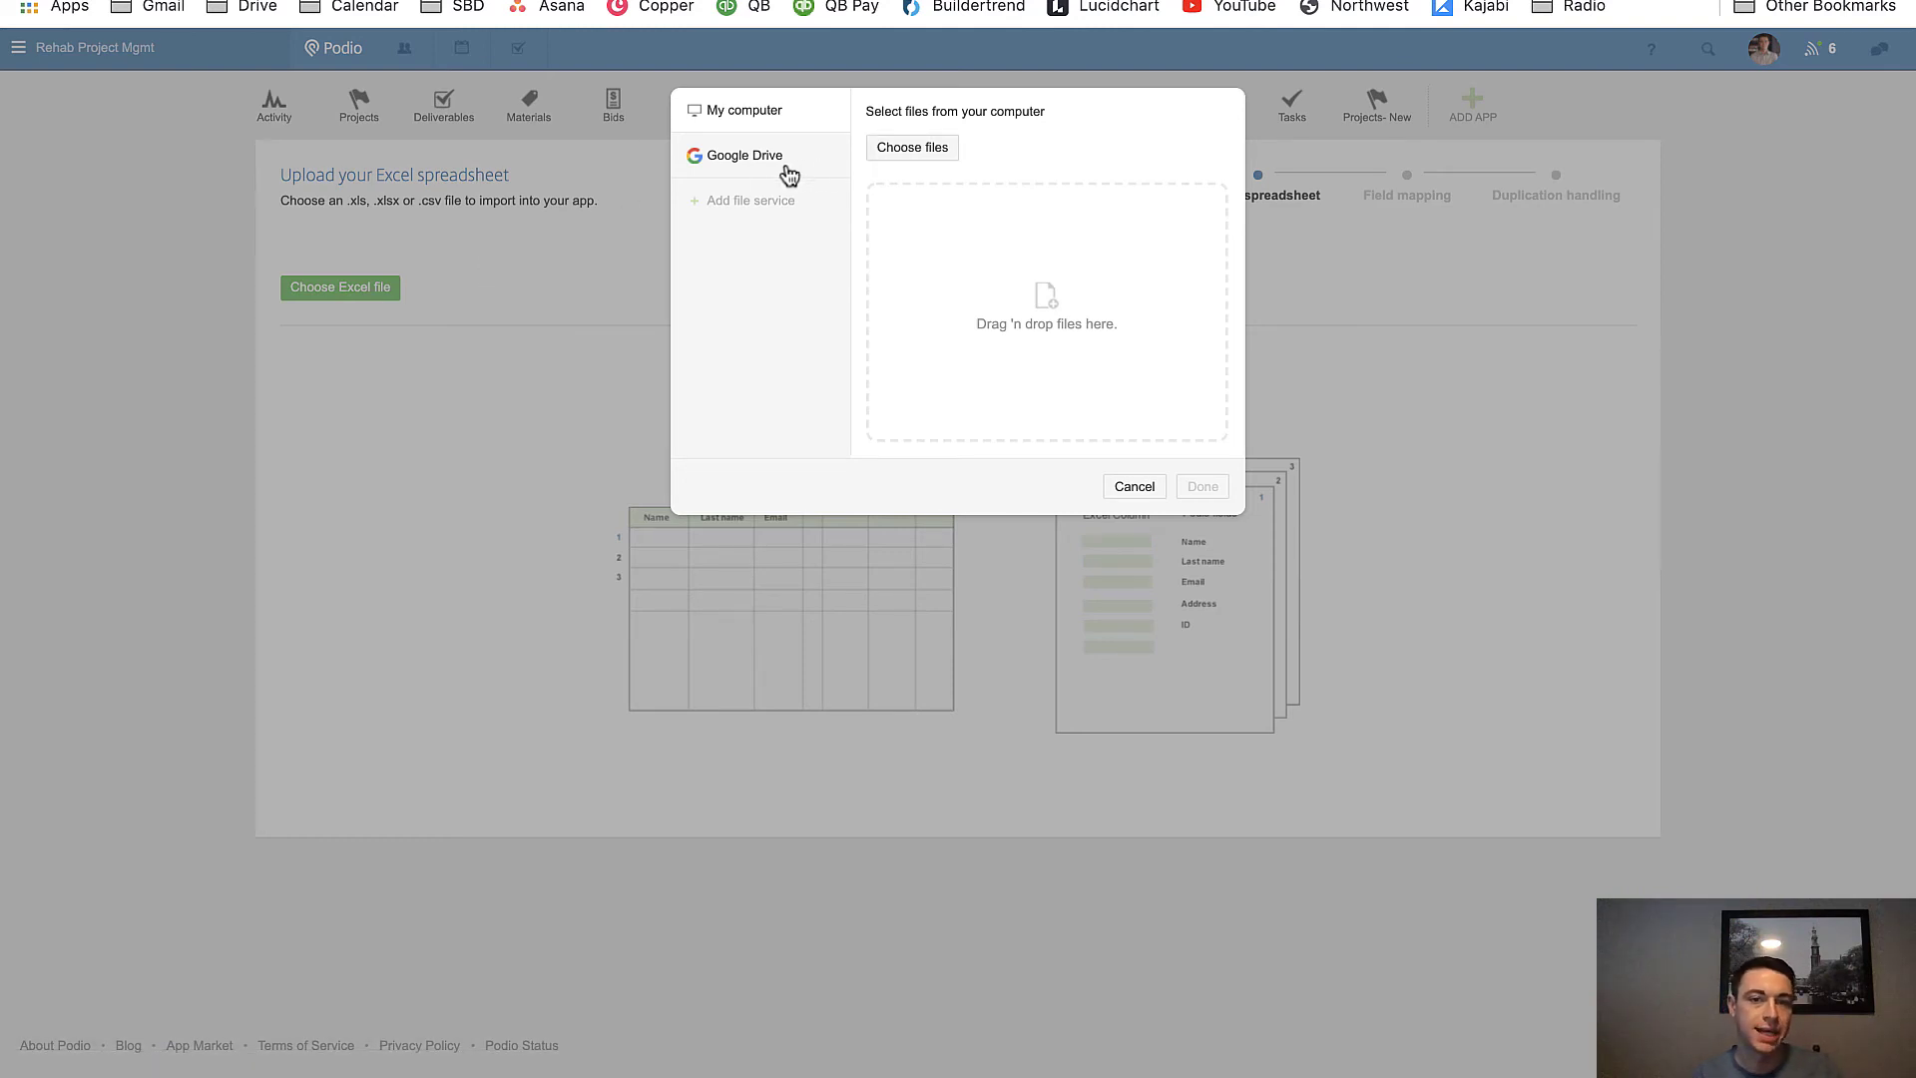
Pick the Contacts Upload spreadsheet from Google Drive's Recent files and confirm it.
{"action": "left_click", "coordinate": [788, 174]}
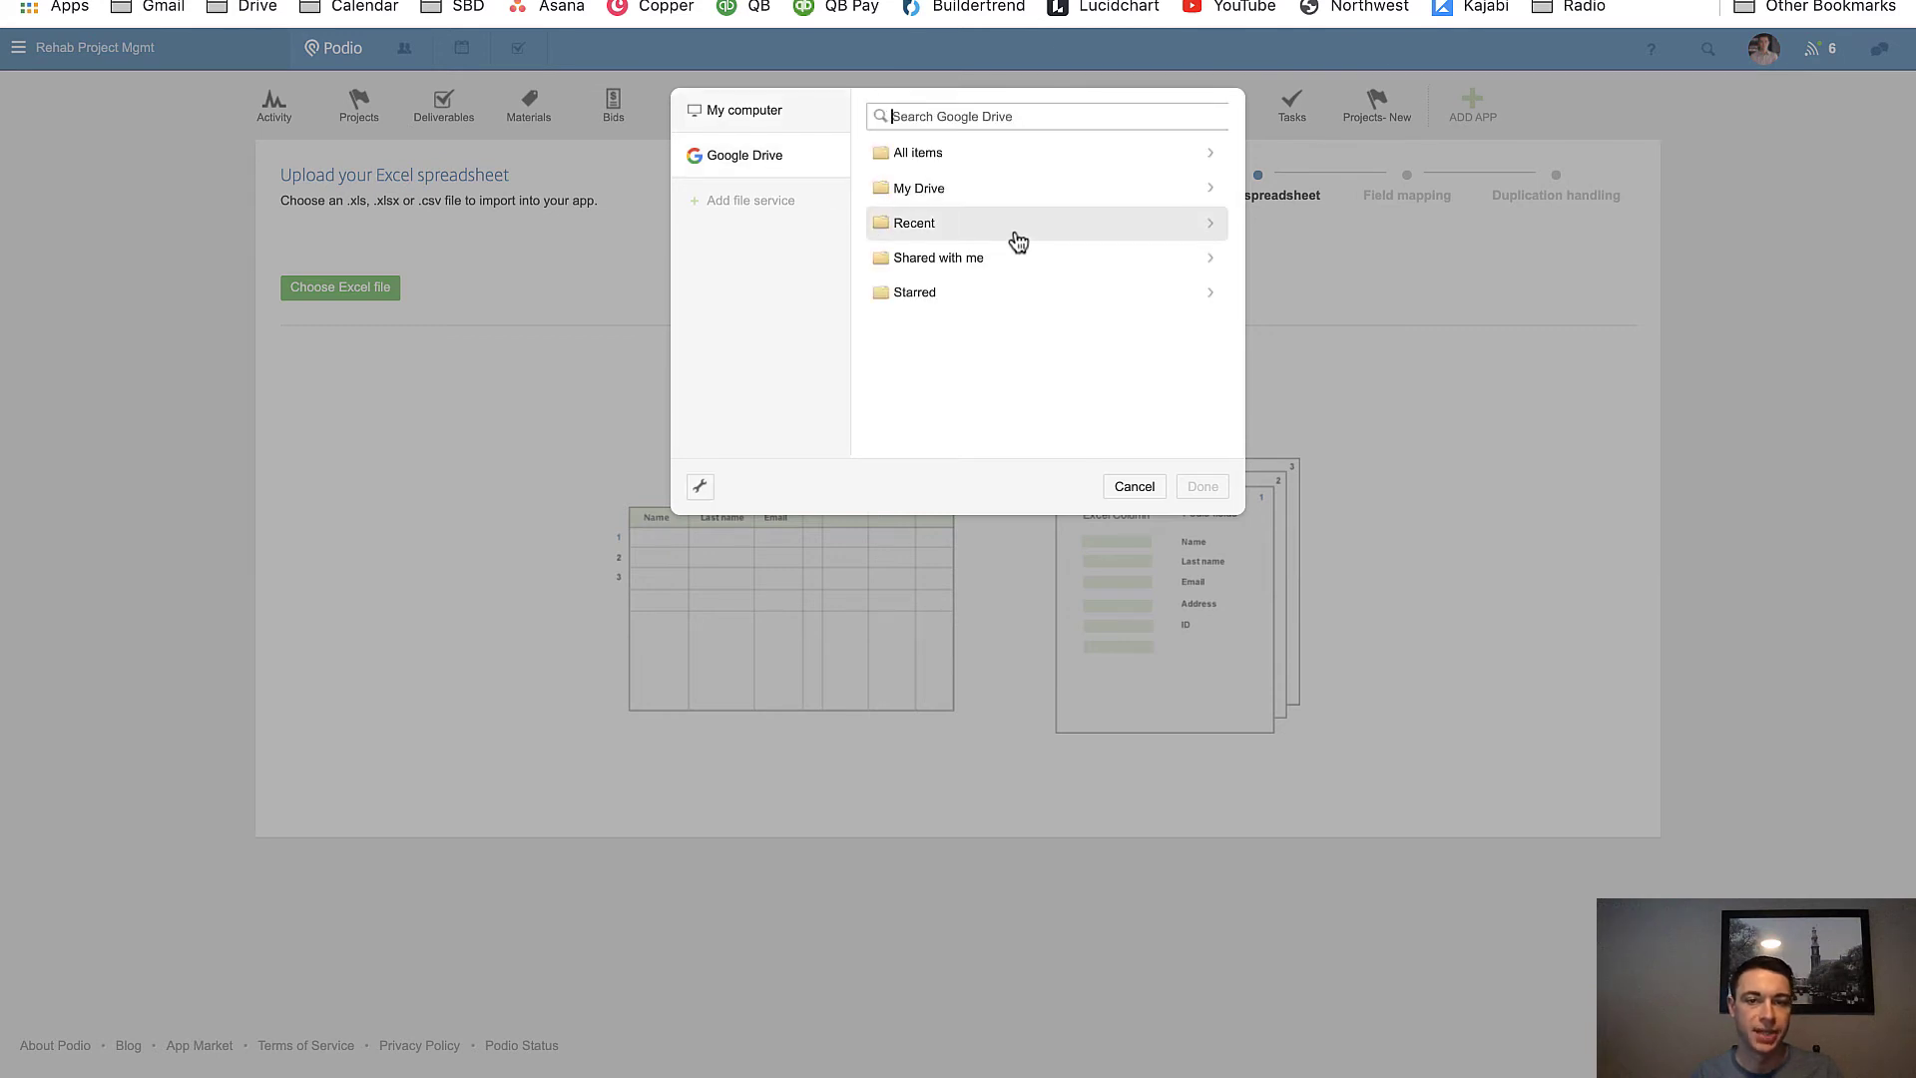
{"action": "left_click", "coordinate": [1018, 236]}
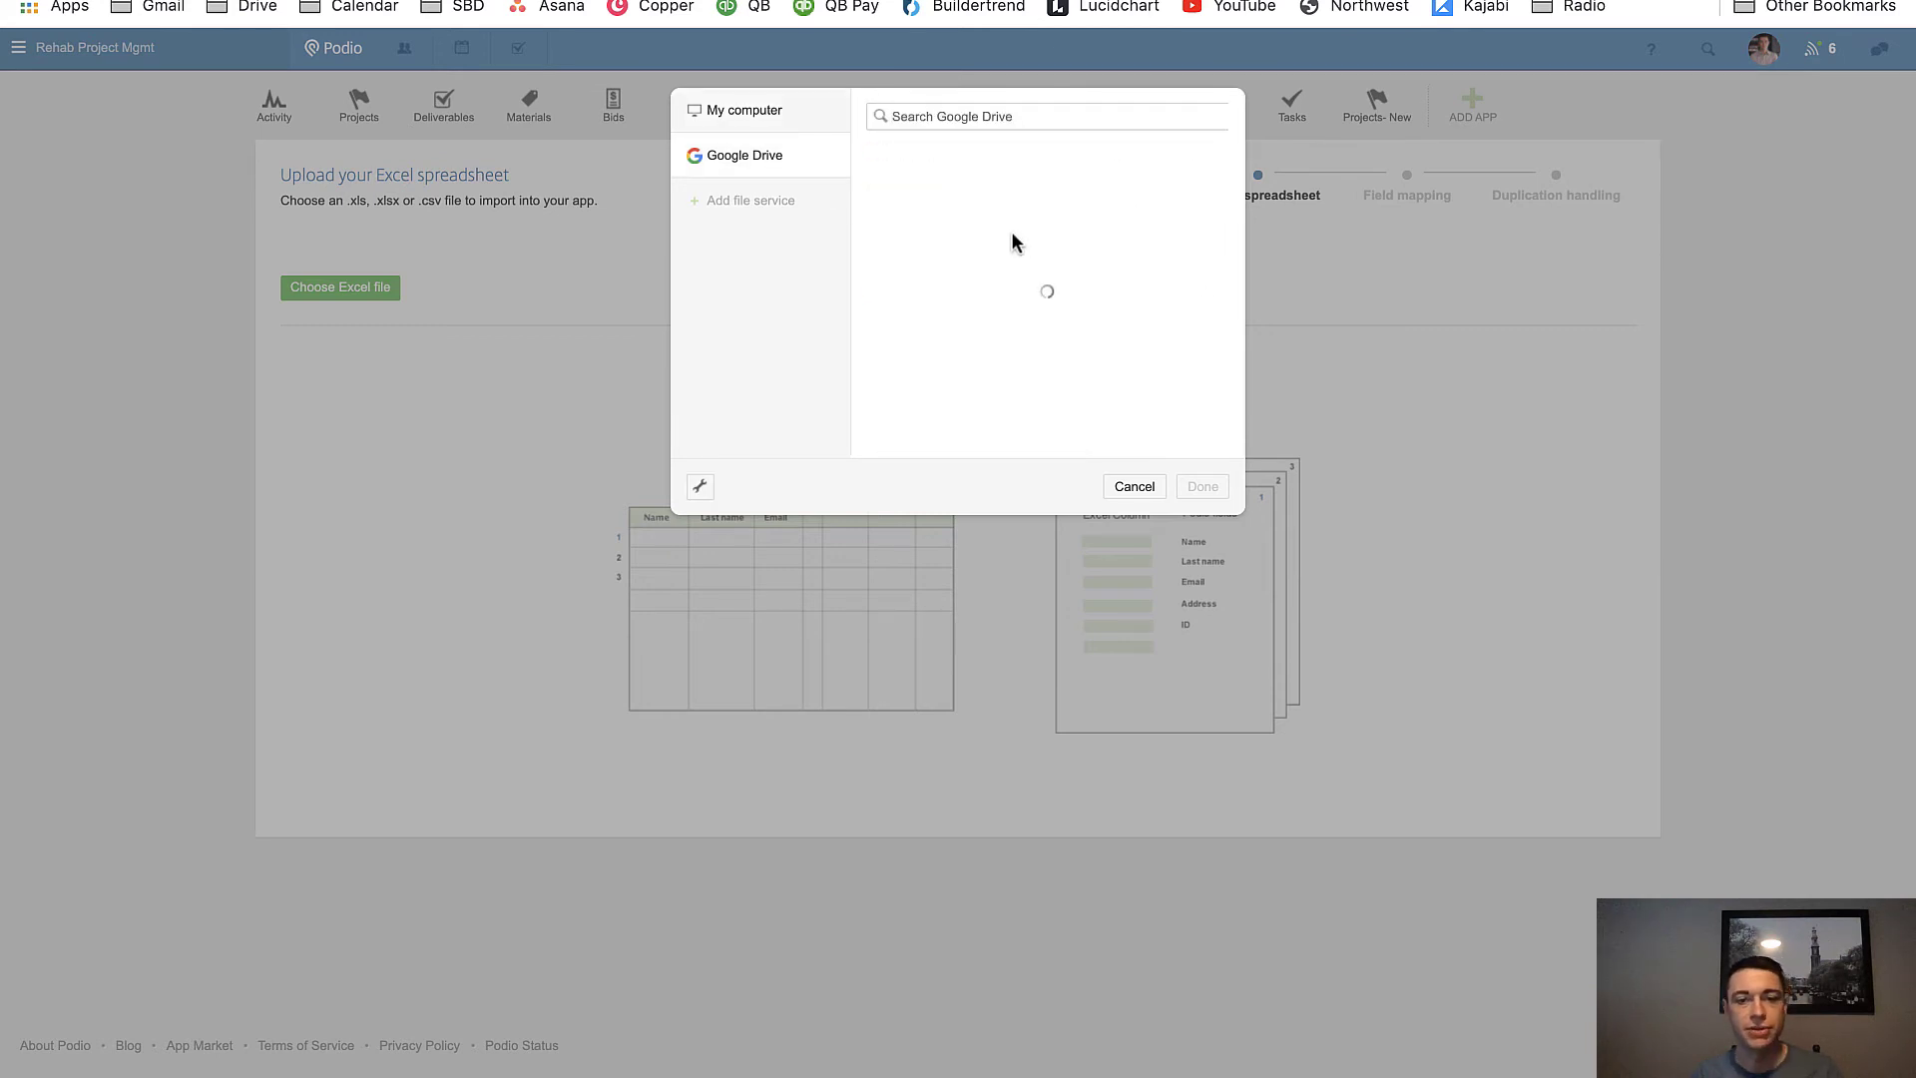
{"action": "scroll", "coordinate": [1008, 259], "scroll_direction": "down", "scroll_amount": 10}
{"action": "scroll", "coordinate": [988, 275], "scroll_direction": "up", "scroll_amount": 10}
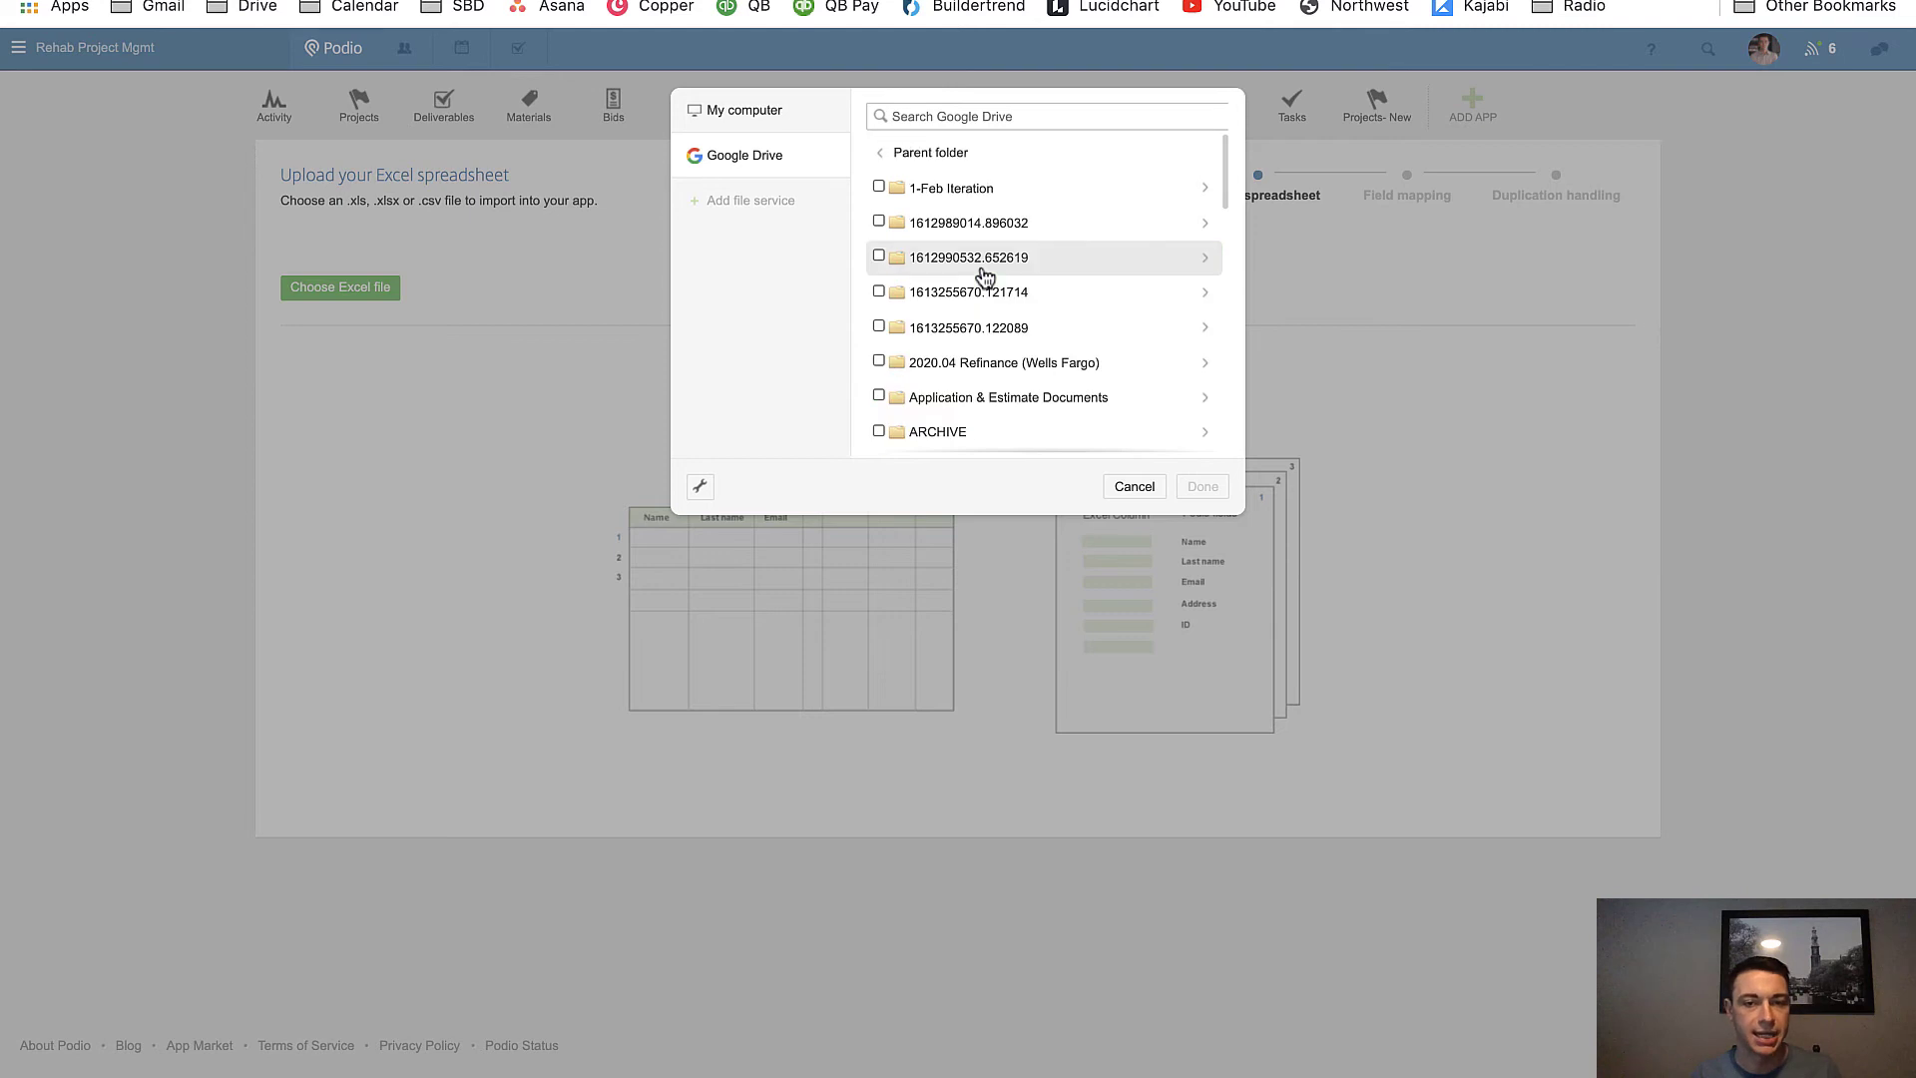
{"action": "scroll", "coordinate": [984, 276], "scroll_direction": "down", "scroll_amount": 1}
{"action": "scroll", "coordinate": [984, 277], "scroll_direction": "down", "scroll_amount": 10}
{"action": "left_click", "coordinate": [960, 289]}
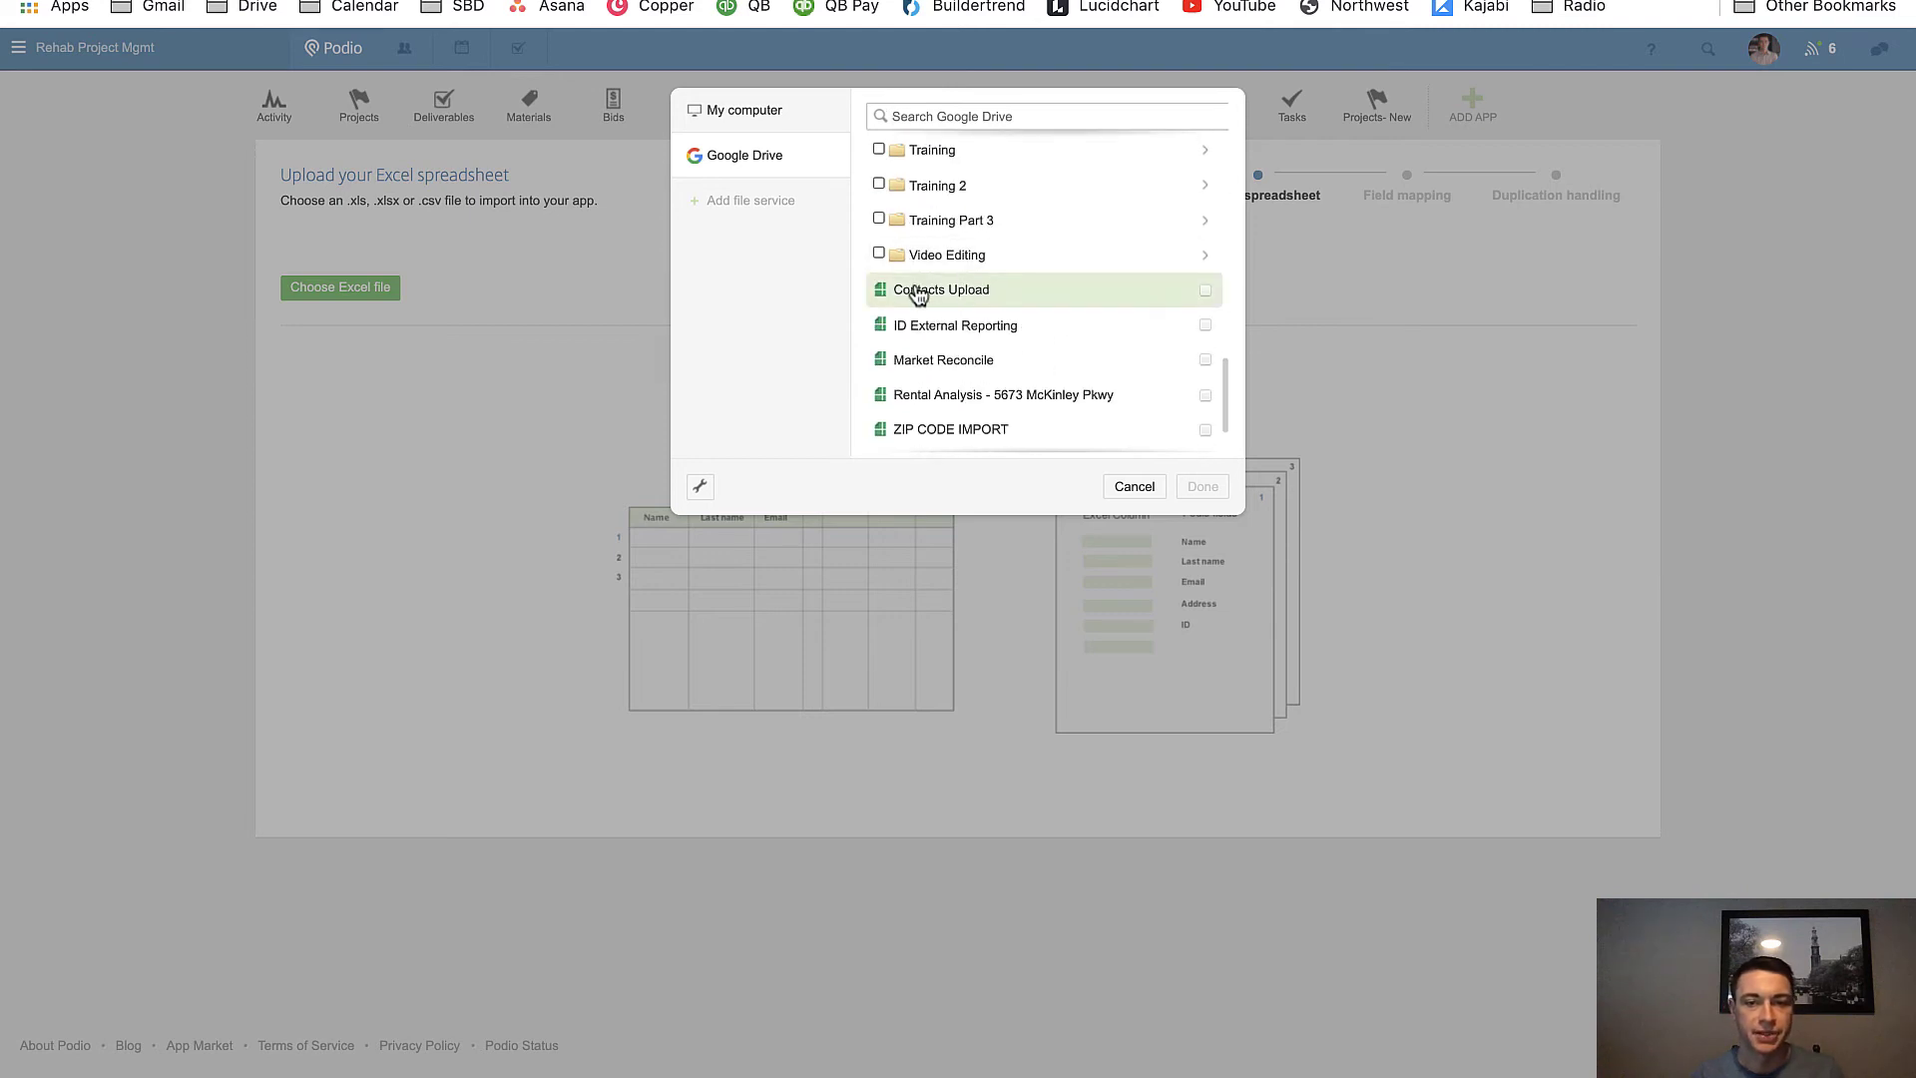
{"action": "scroll", "coordinate": [923, 294], "scroll_direction": "up", "scroll_amount": 10}
{"action": "left_click", "coordinate": [1208, 486]}
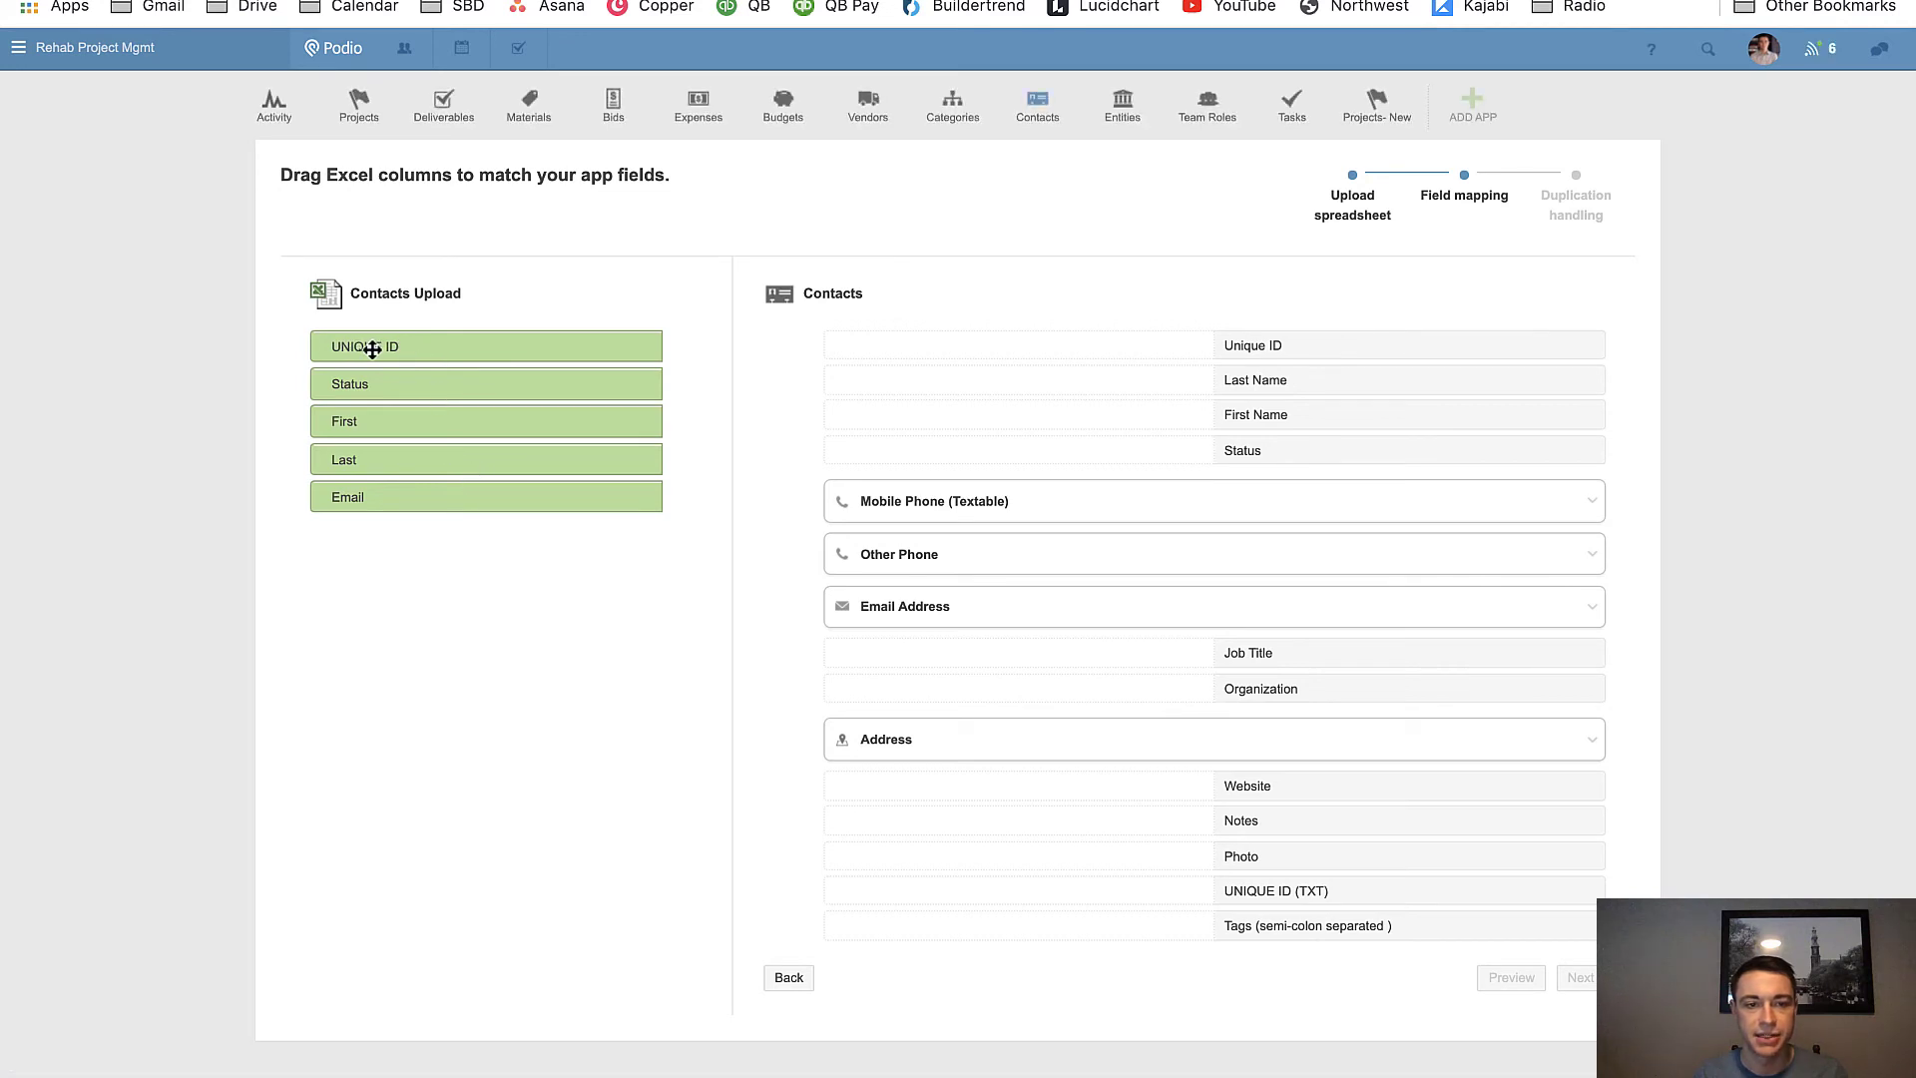
Map the UNIQUE ID column onto UNIQUE ID (TXT) and Status onto Status, then continue.
{"action": "left_click_drag", "start_coordinate": [380, 350], "coordinate": [844, 363]}
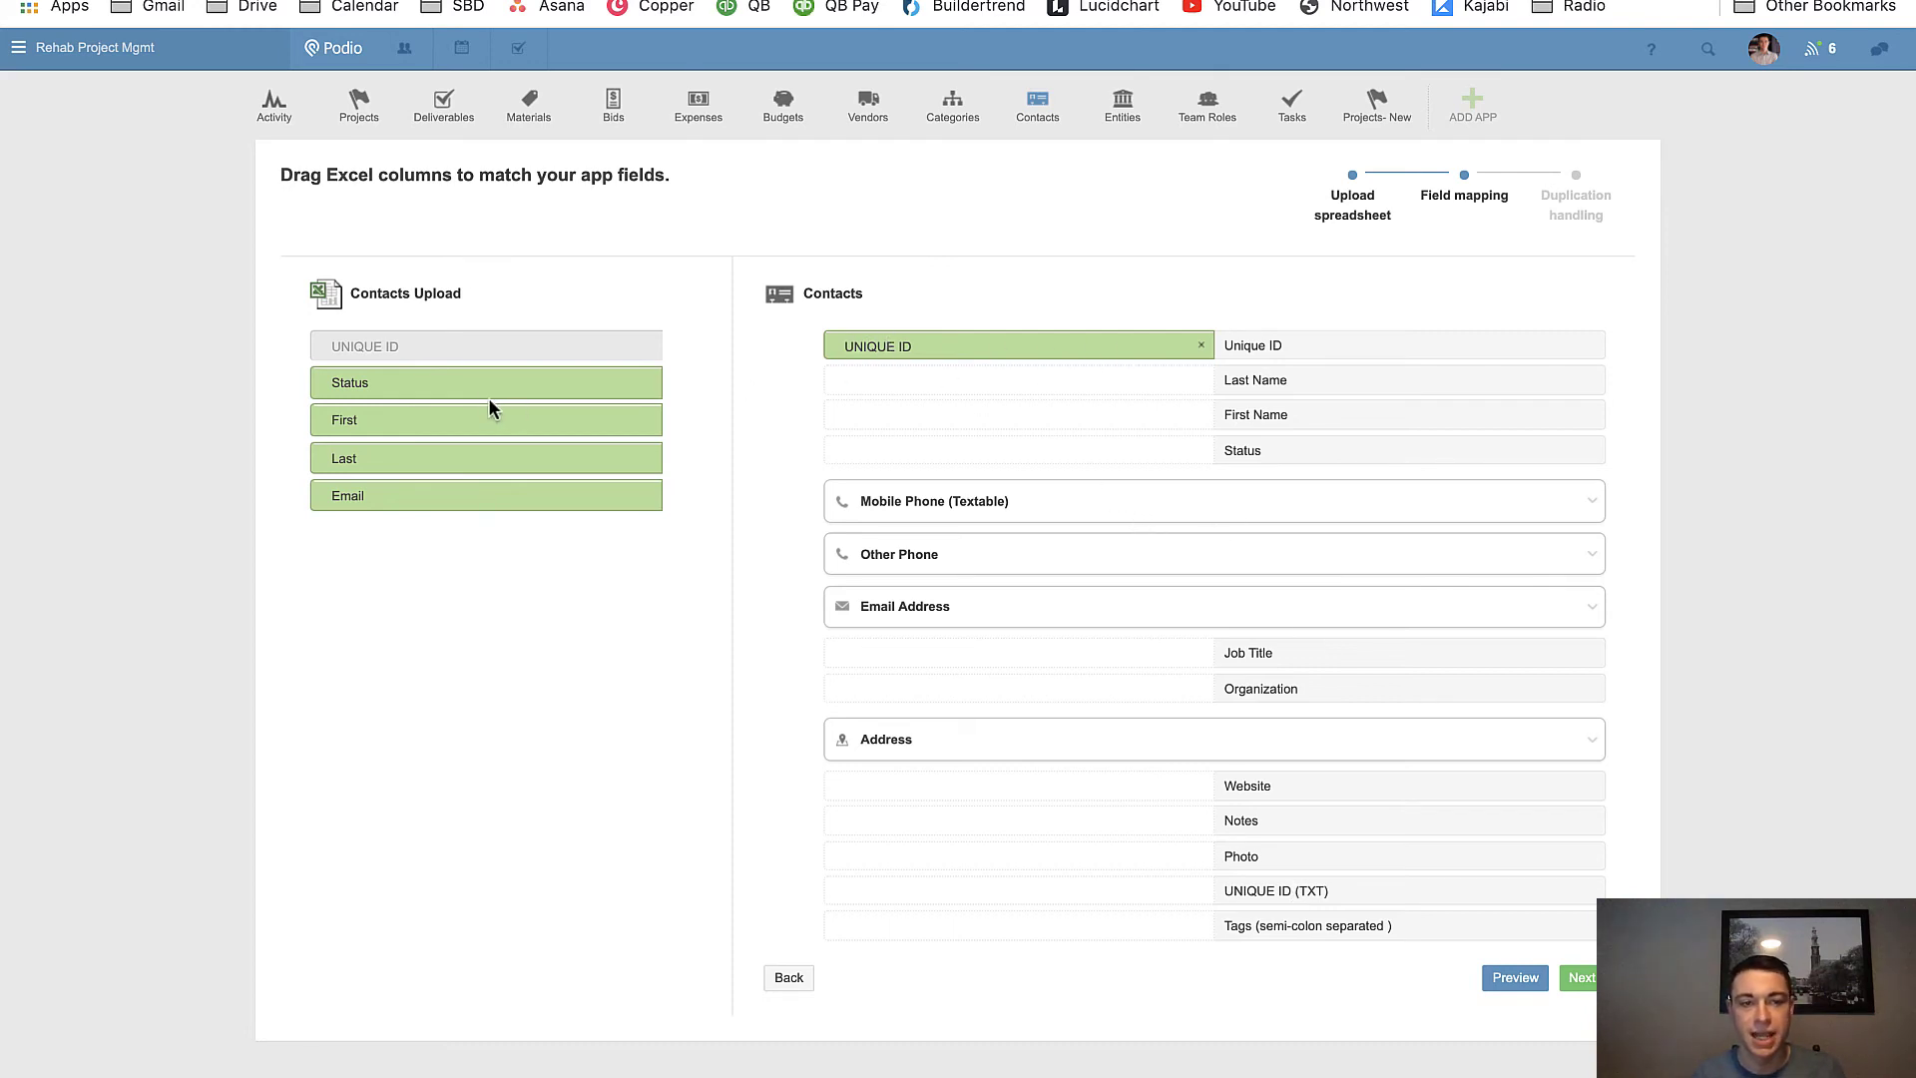
{"action": "left_click", "coordinate": [1202, 352]}
{"action": "left_click_drag", "start_coordinate": [517, 354], "coordinate": [1023, 893]}
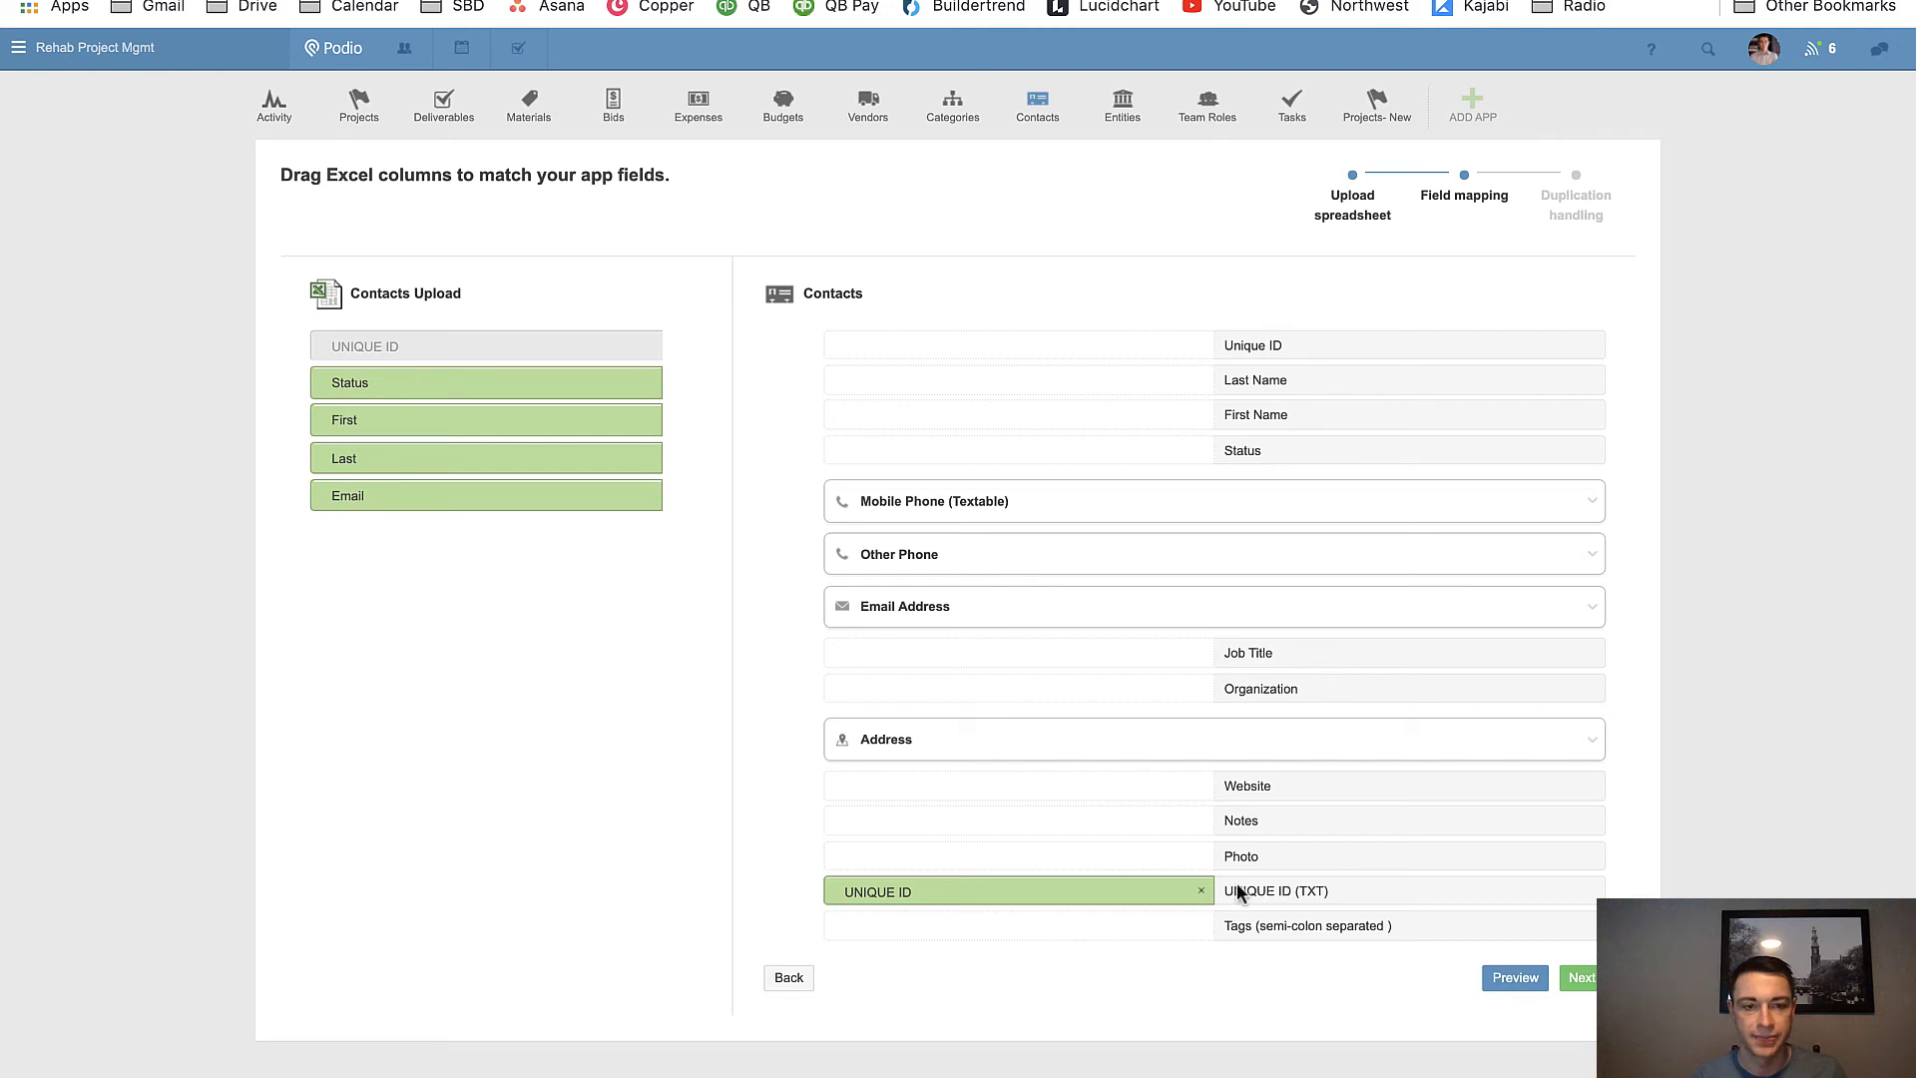
{"action": "left_click_drag", "start_coordinate": [347, 382], "coordinate": [843, 441]}
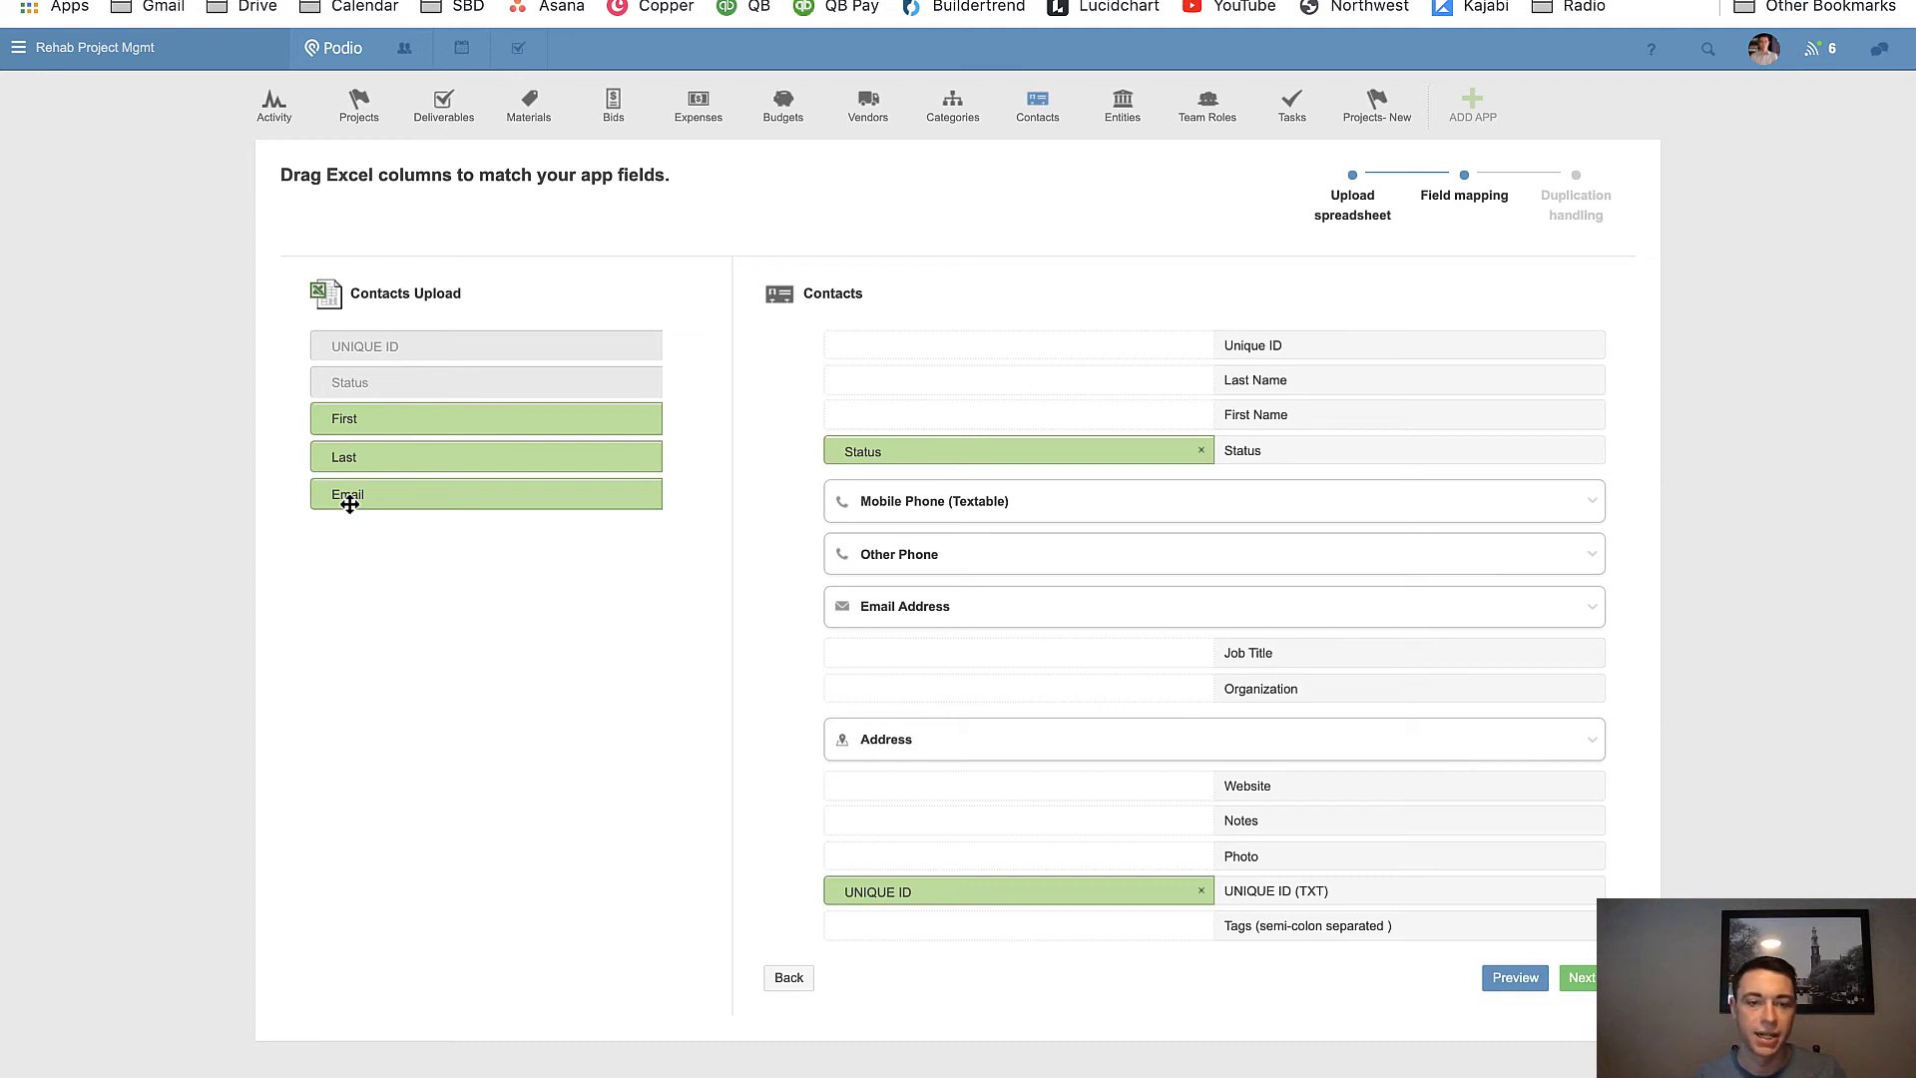
{"action": "left_click", "coordinate": [1586, 982]}
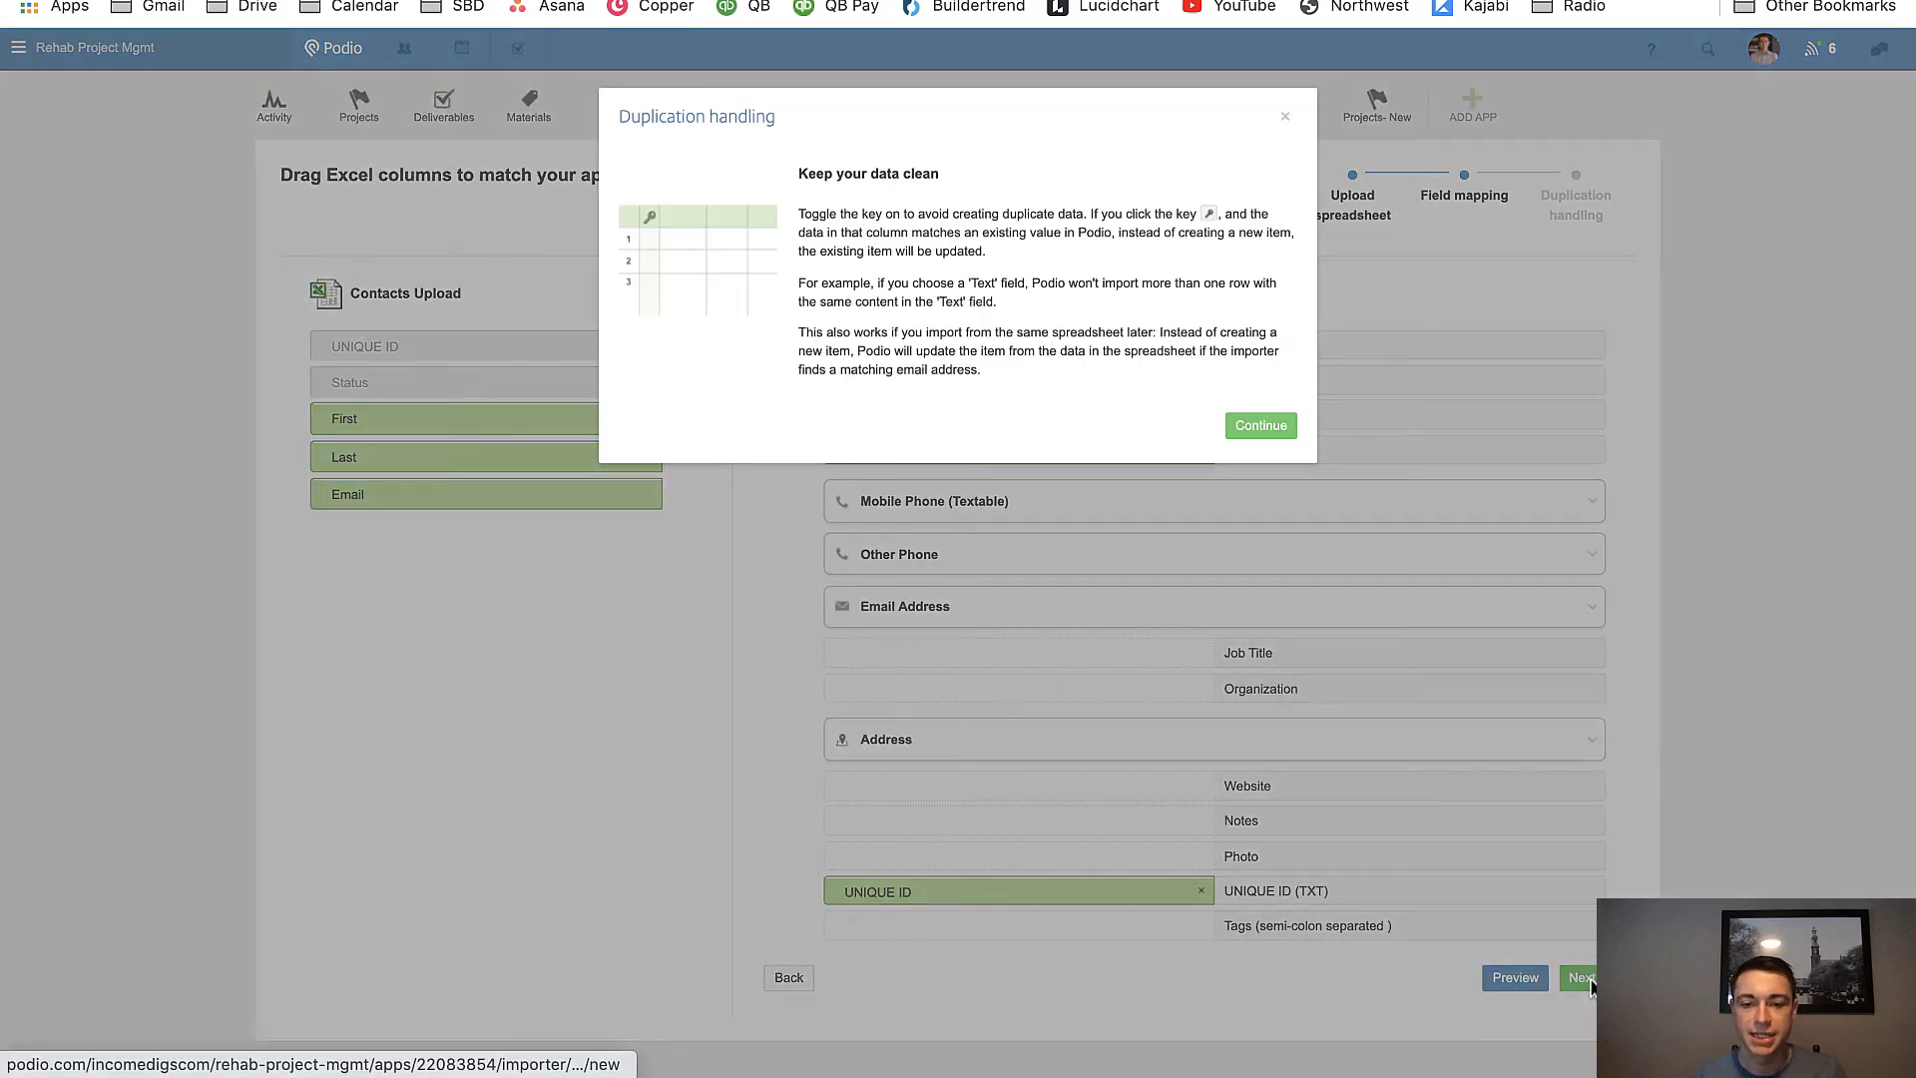
Make UNIQUE ID (TXT) the matching key and import the 50 rows.
{"action": "left_click", "coordinate": [1258, 431]}
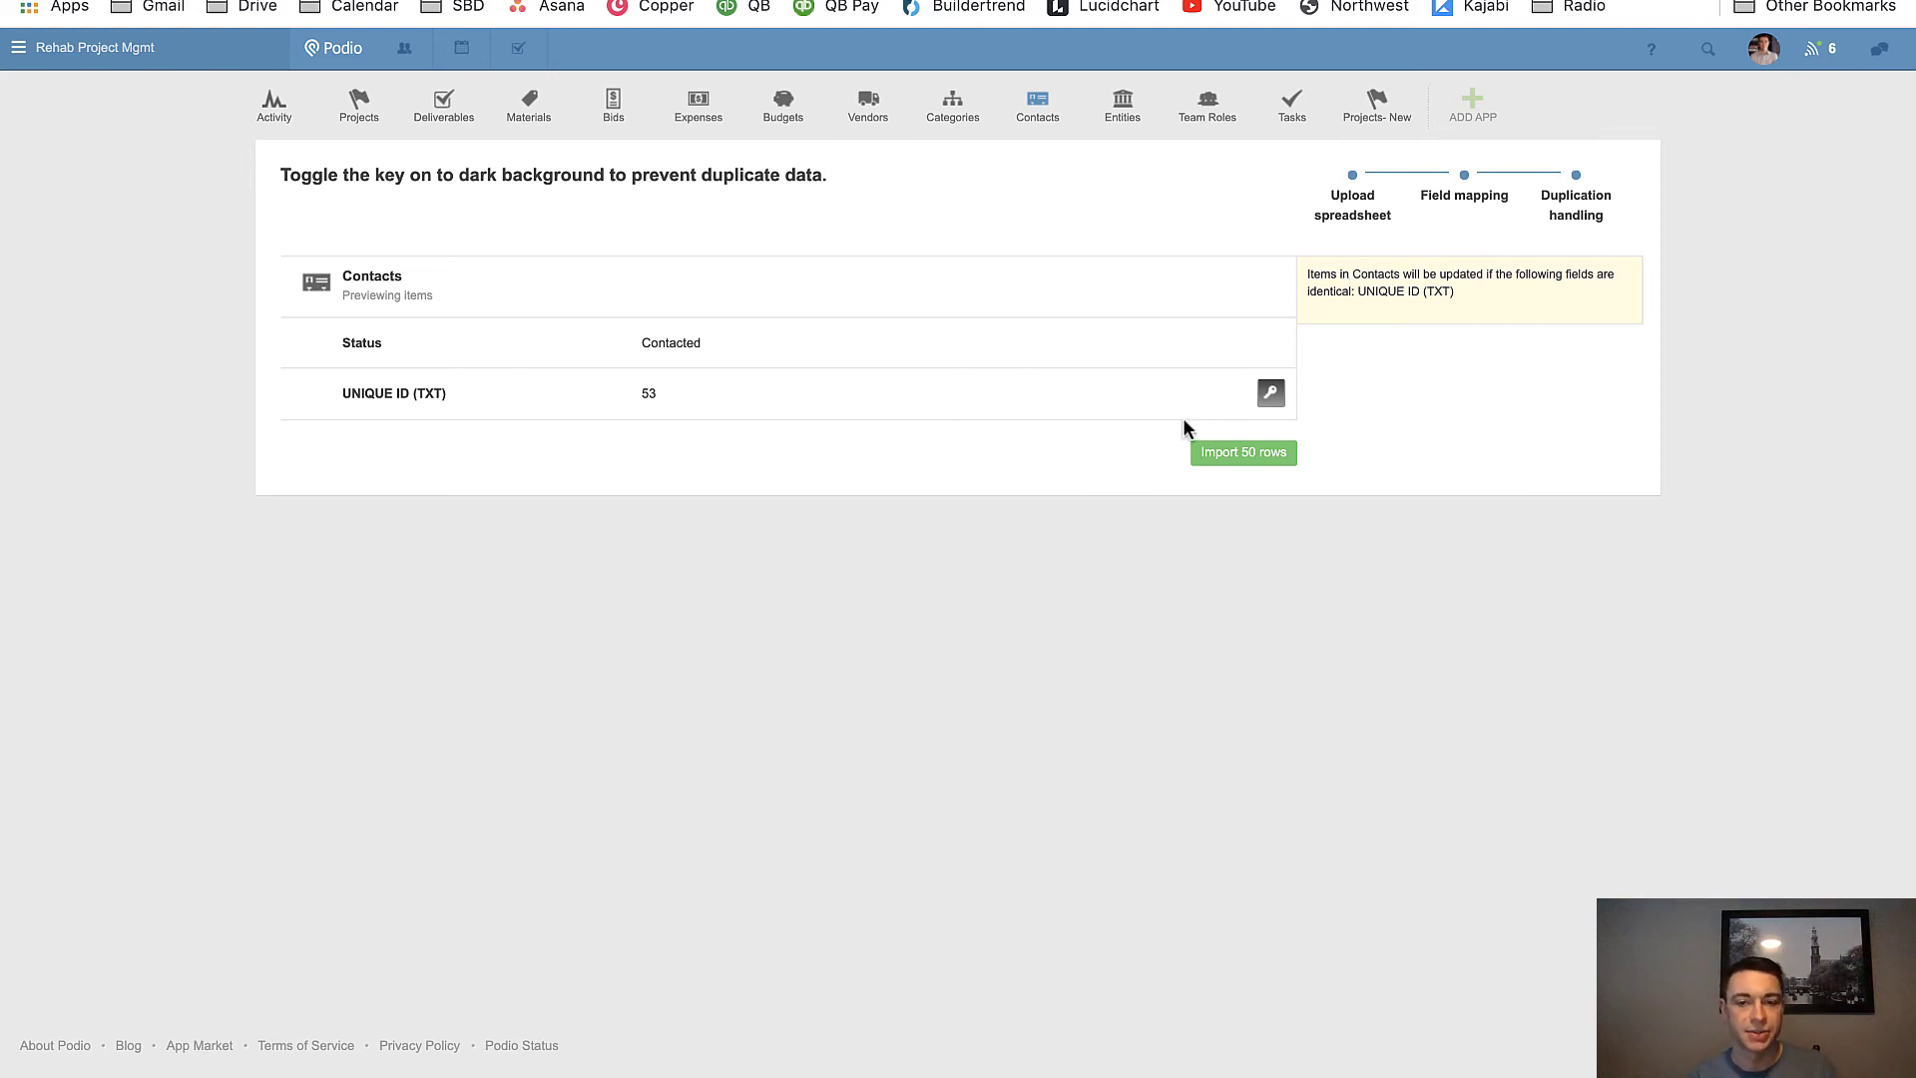
{"action": "left_click", "coordinate": [1273, 395]}
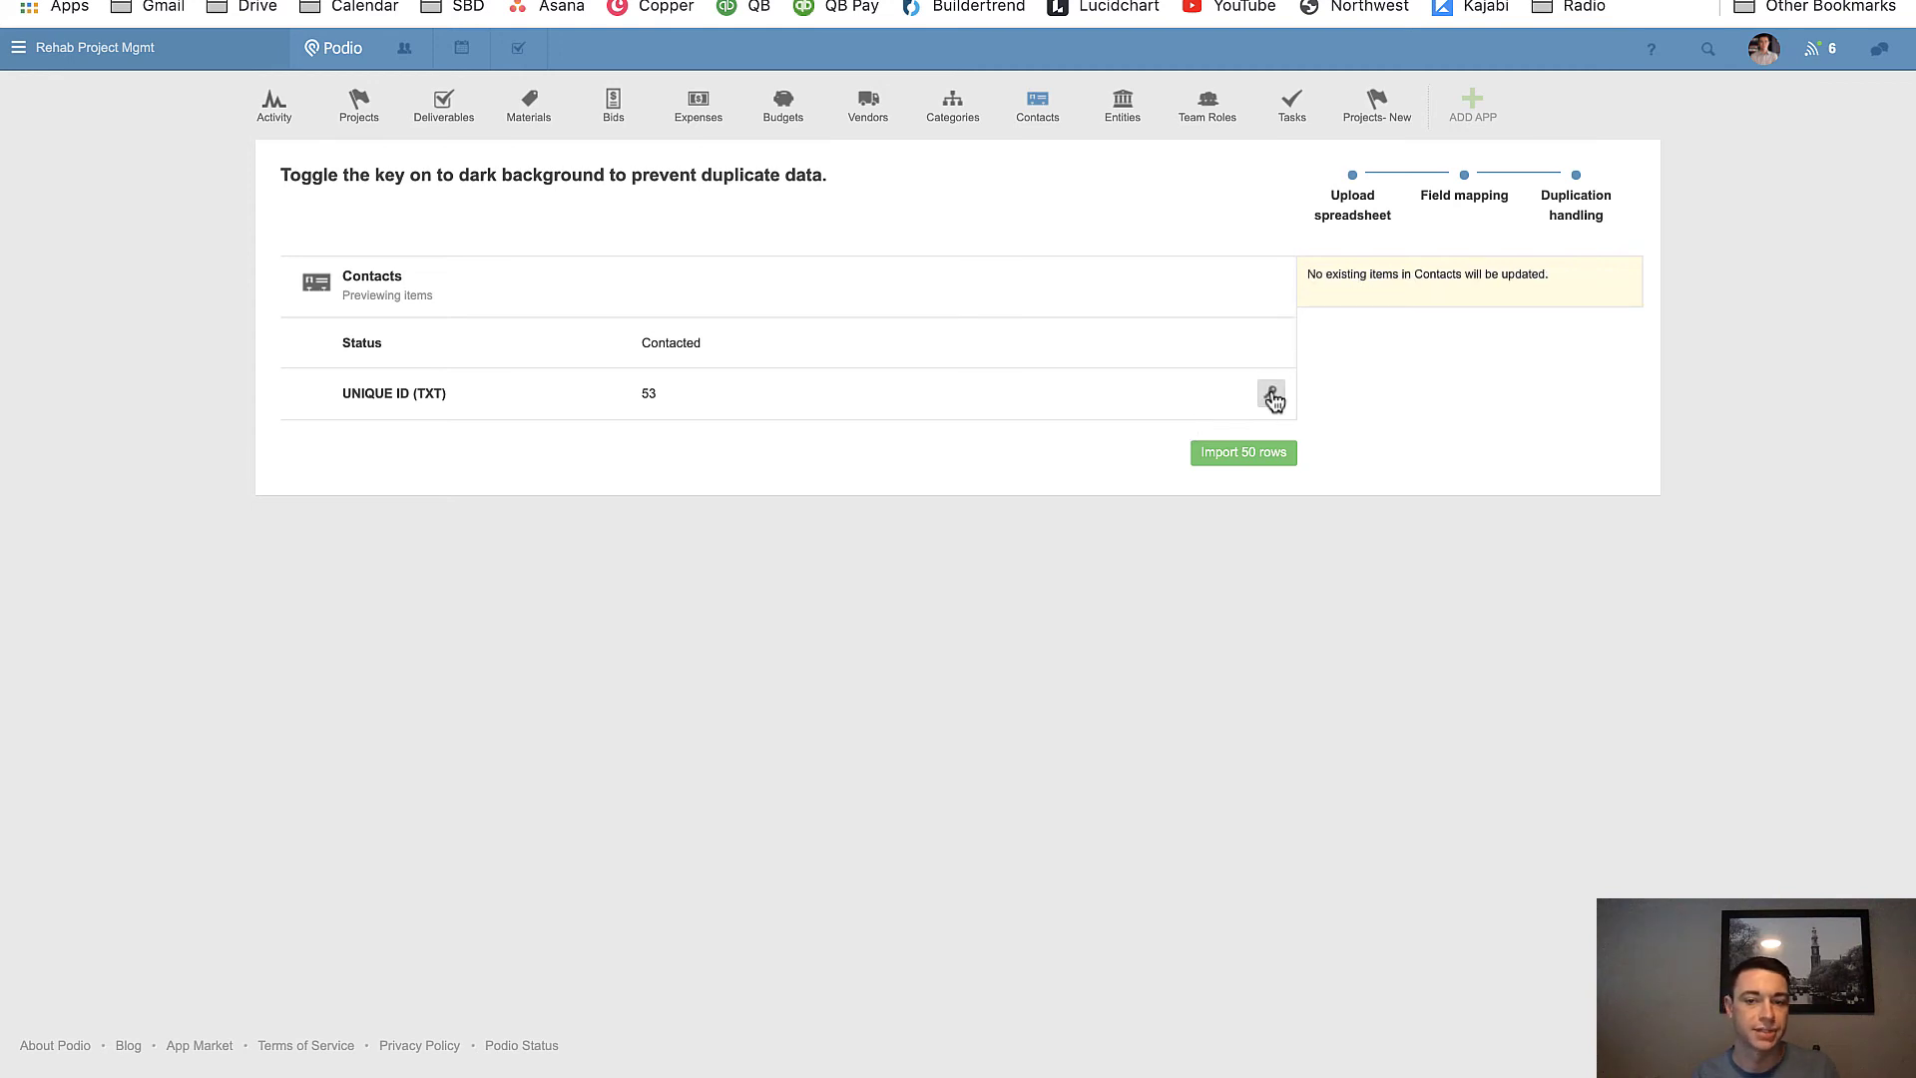
{"action": "left_click", "coordinate": [1272, 396]}
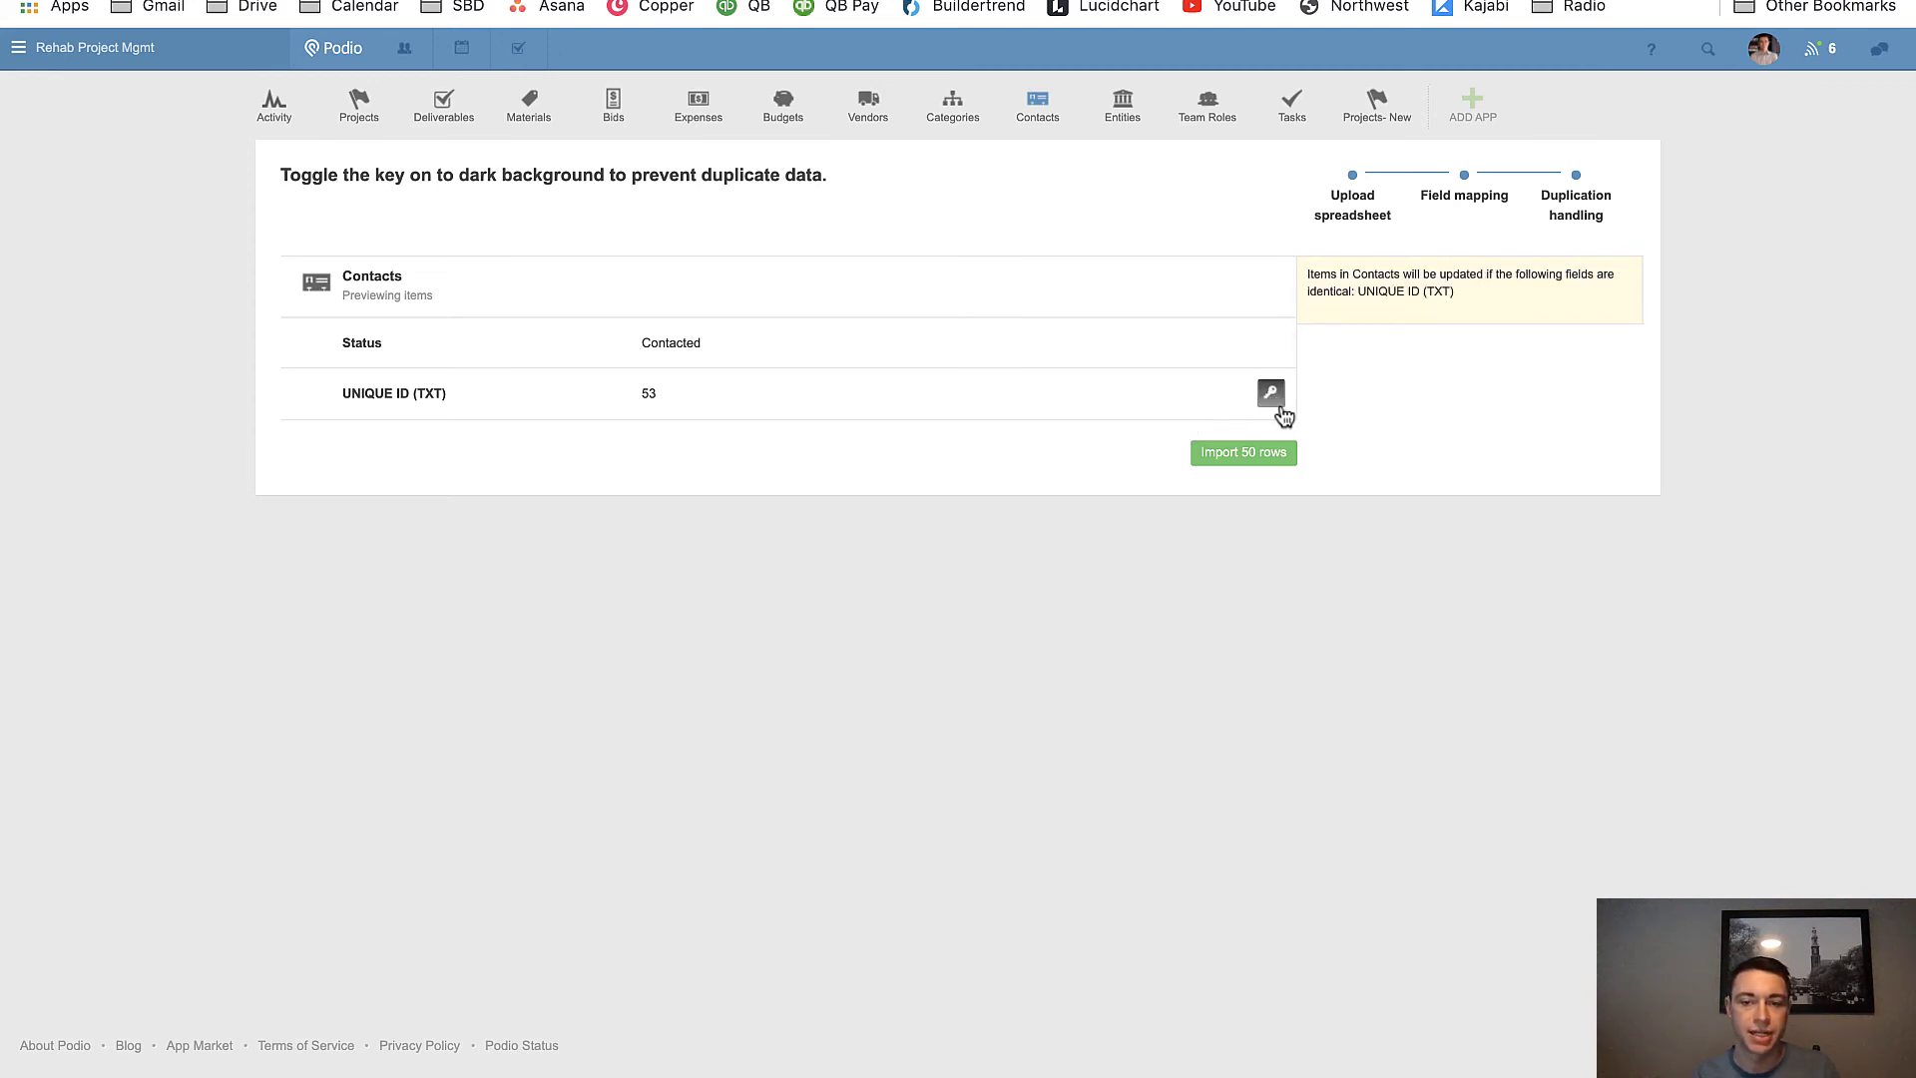
{"action": "left_click", "coordinate": [1253, 448]}
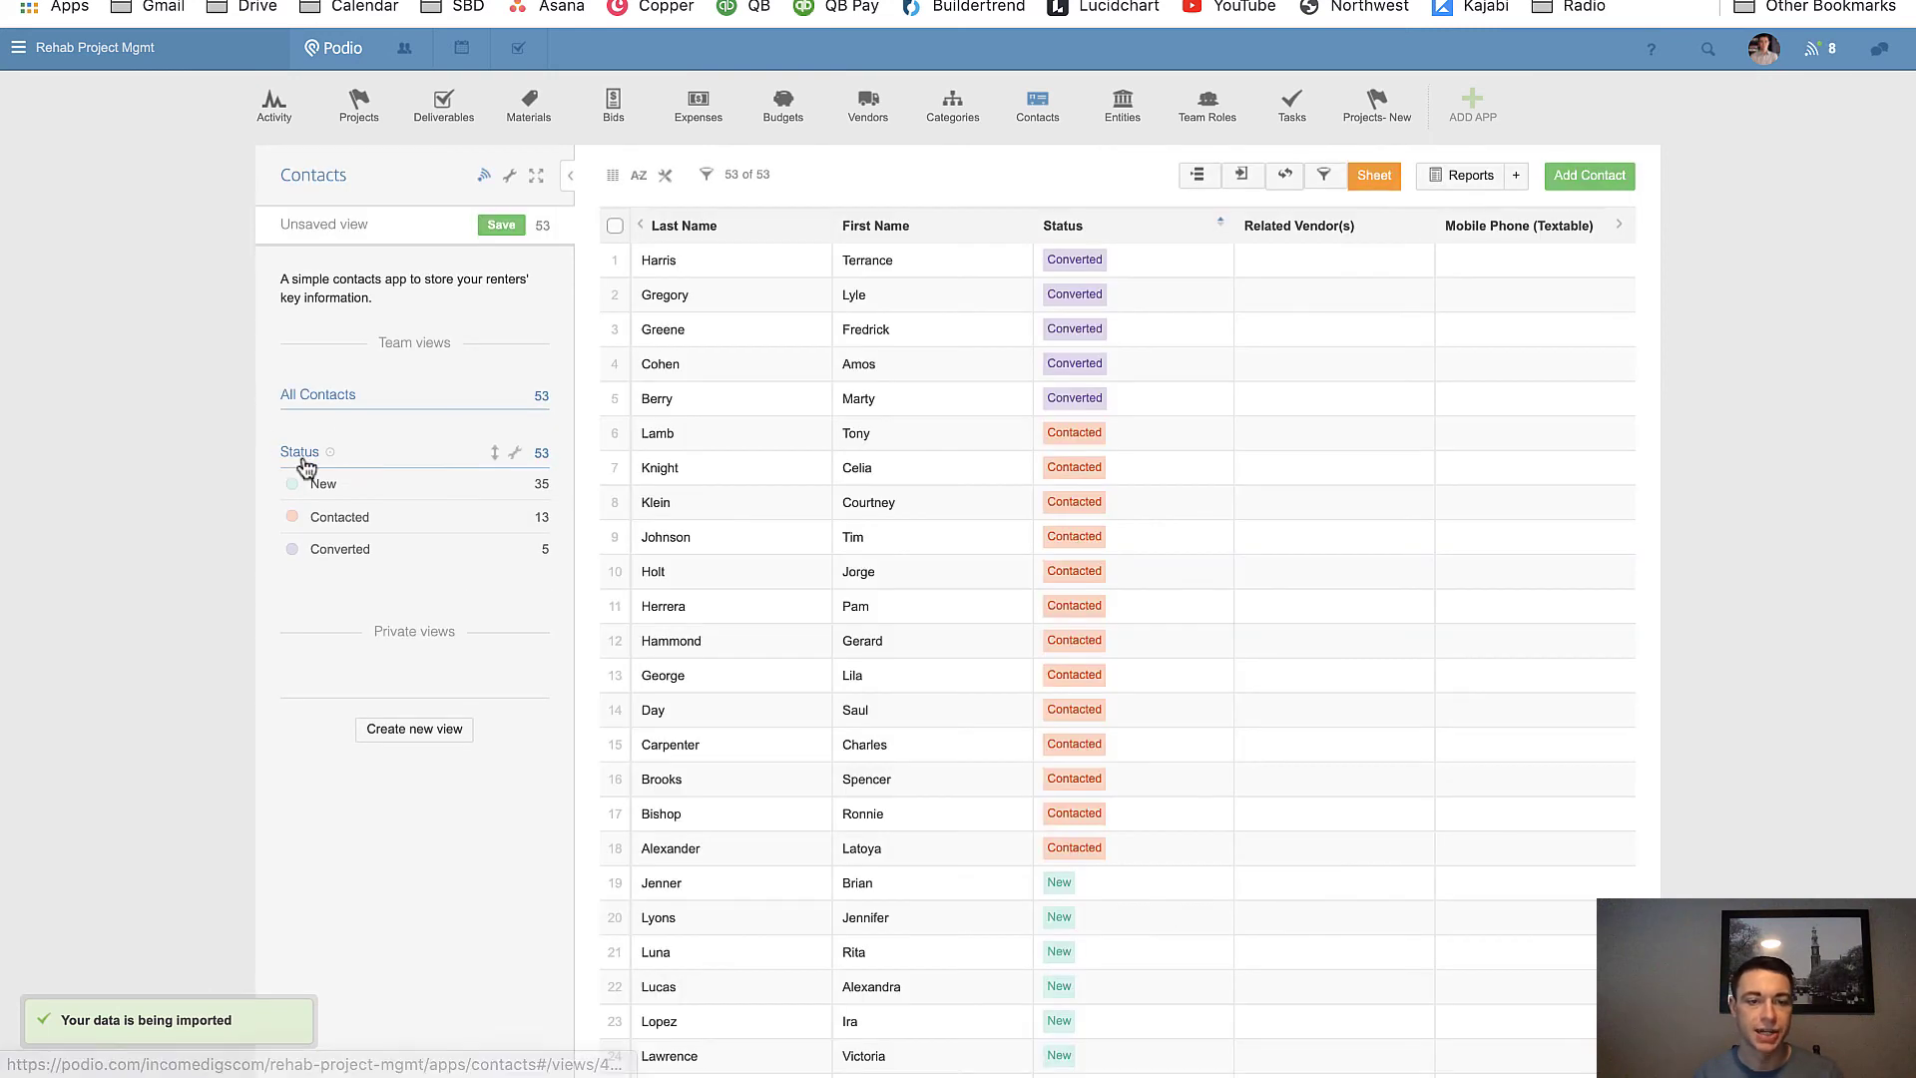
Reload the Status view showing 35 New, 13 Contacted and 5 Converted, and open a Contacted contact.
{"action": "left_click", "coordinate": [303, 457]}
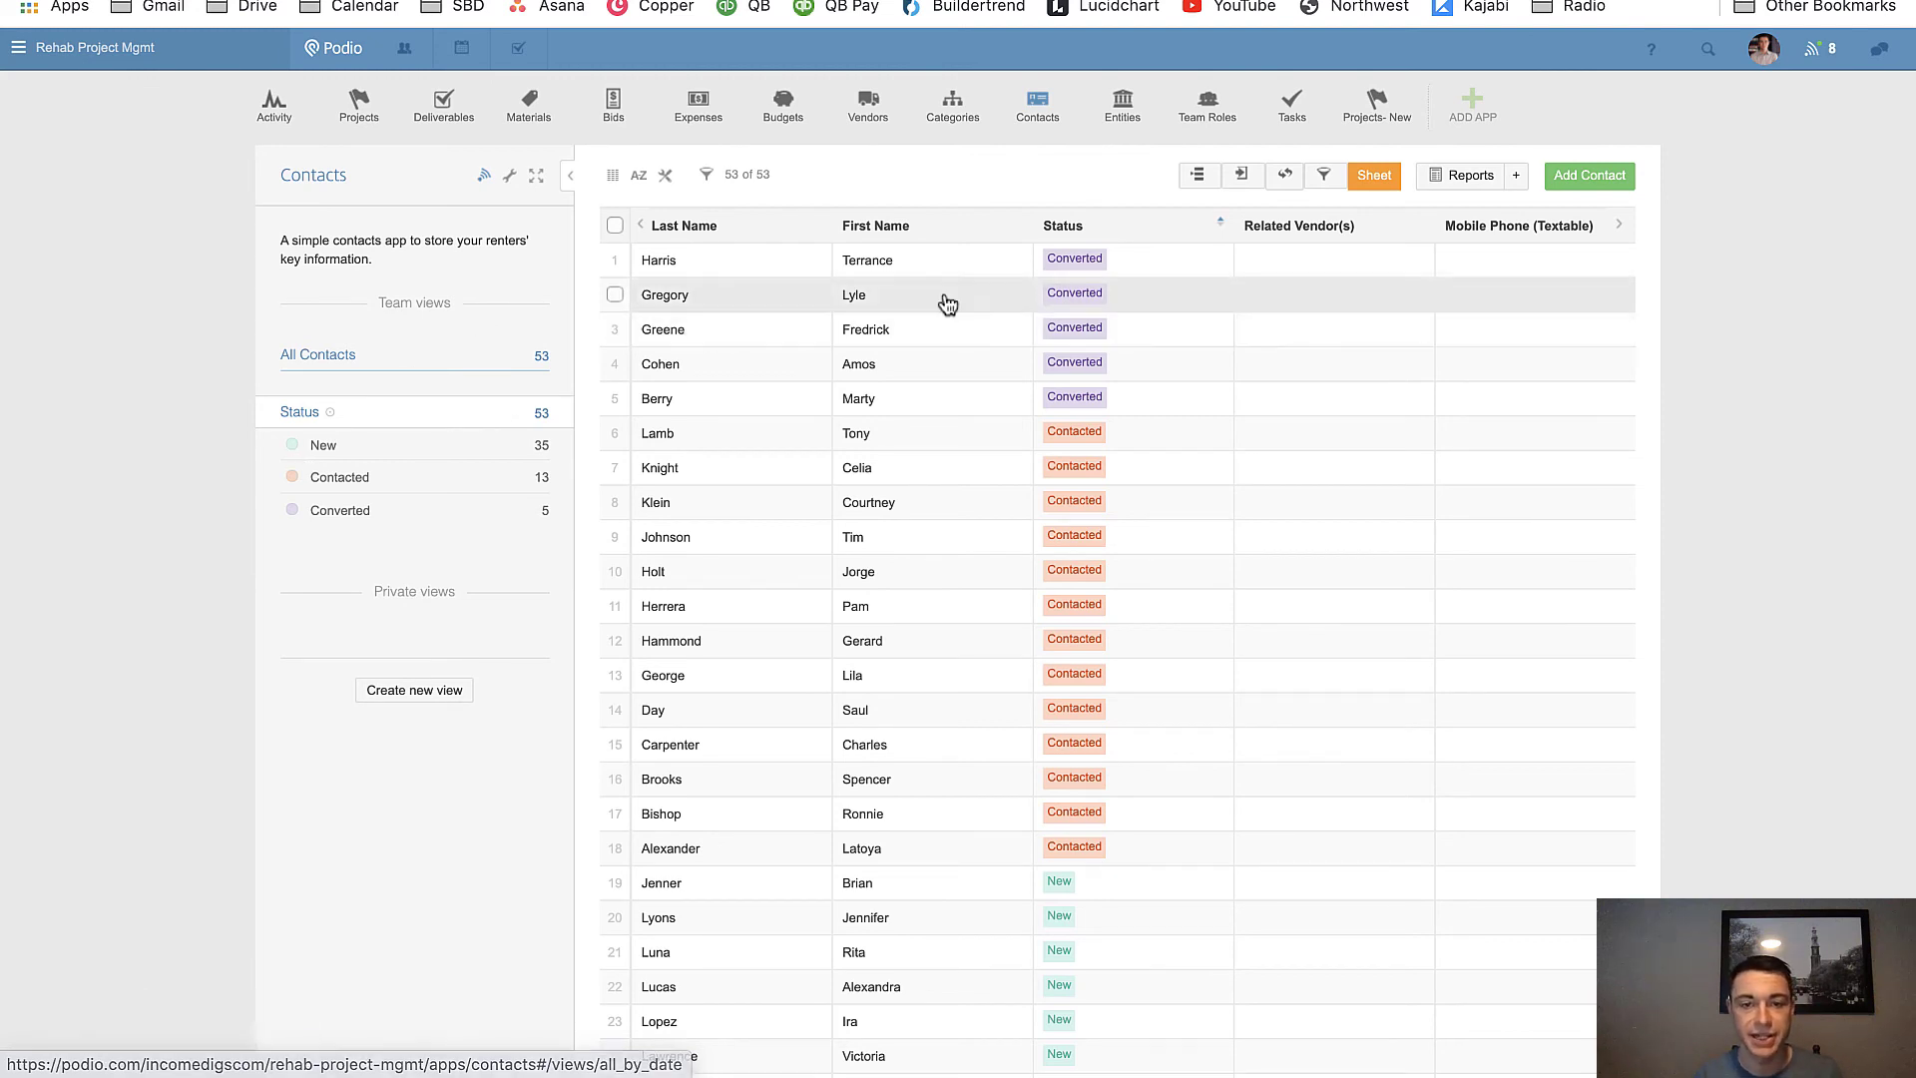
{"action": "left_click", "coordinate": [1088, 845]}
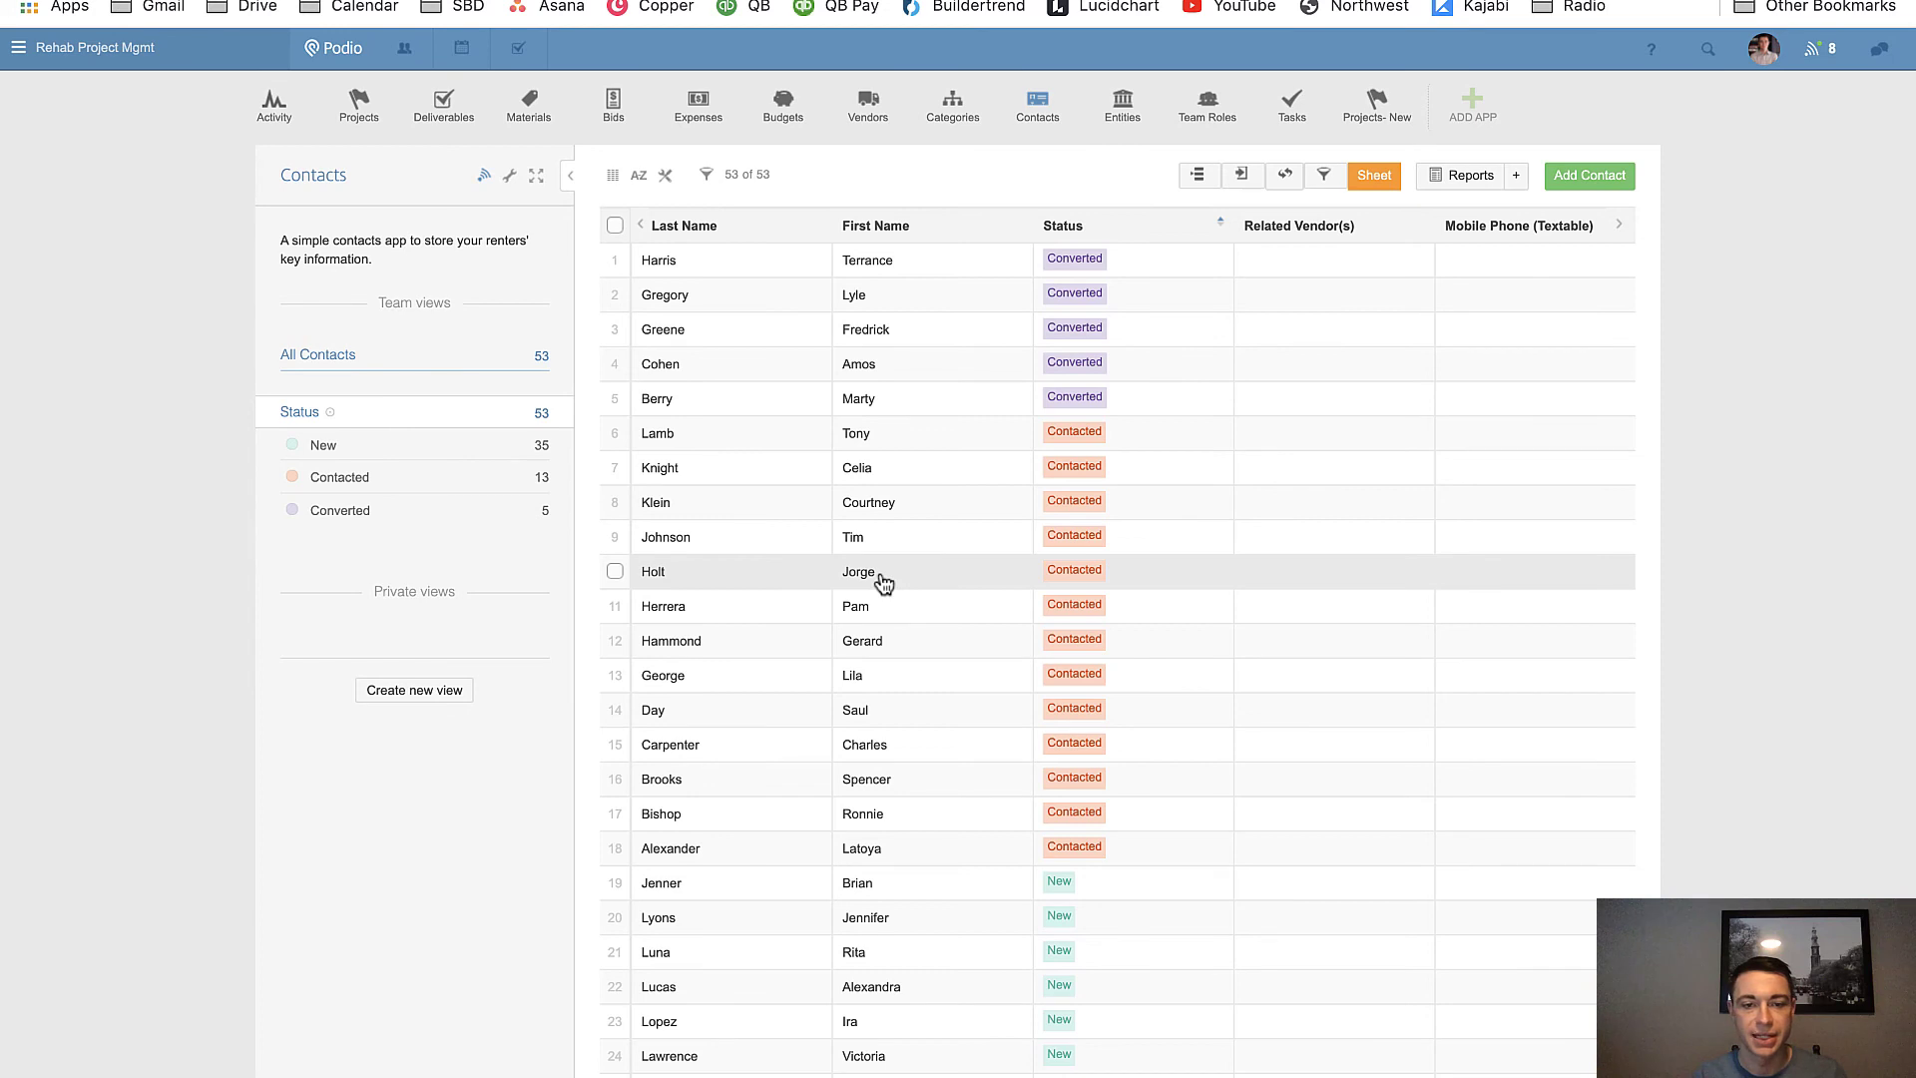
{"action": "left_click", "coordinate": [882, 570]}
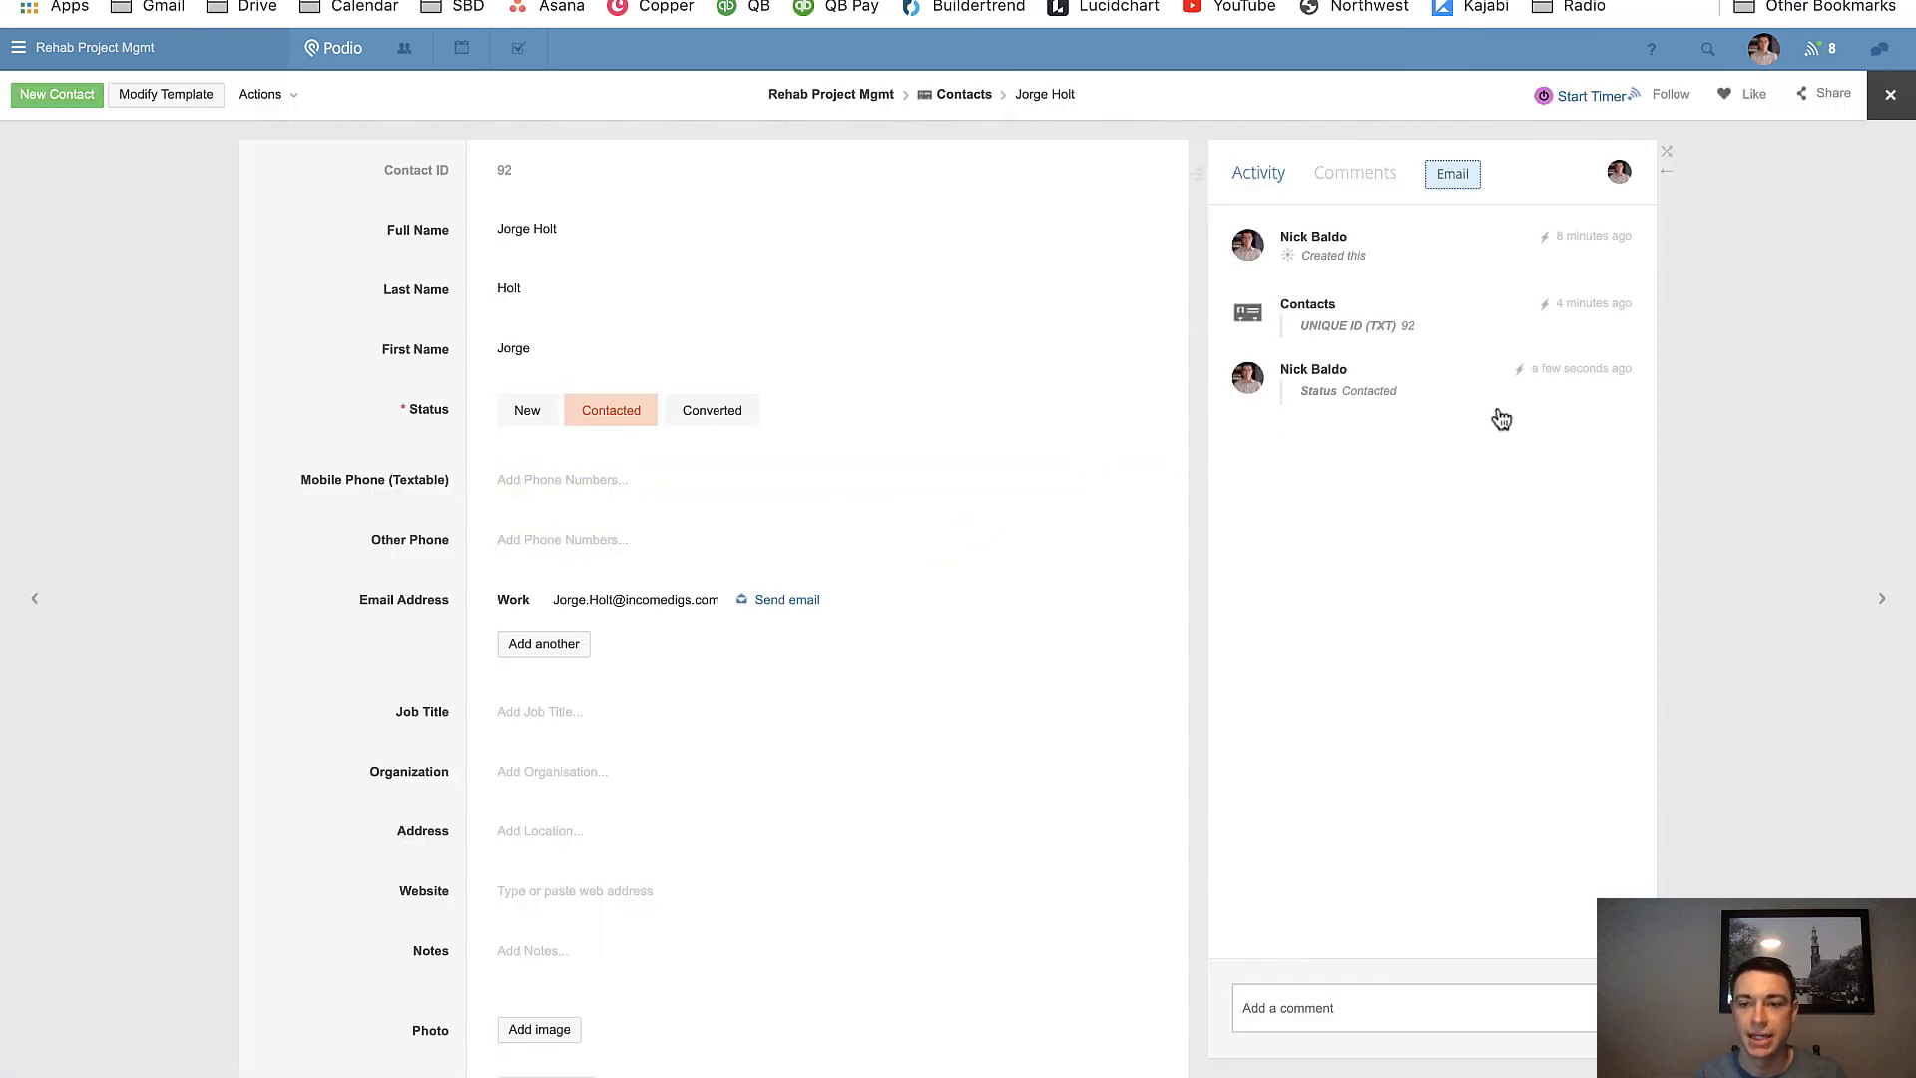
Verify the contact's activity logs 'Status changed to Contacted', then return to the Contacts list.
{"action": "mouse_move", "coordinate": [1328, 410]}
{"action": "mouse_move", "coordinate": [1521, 377]}
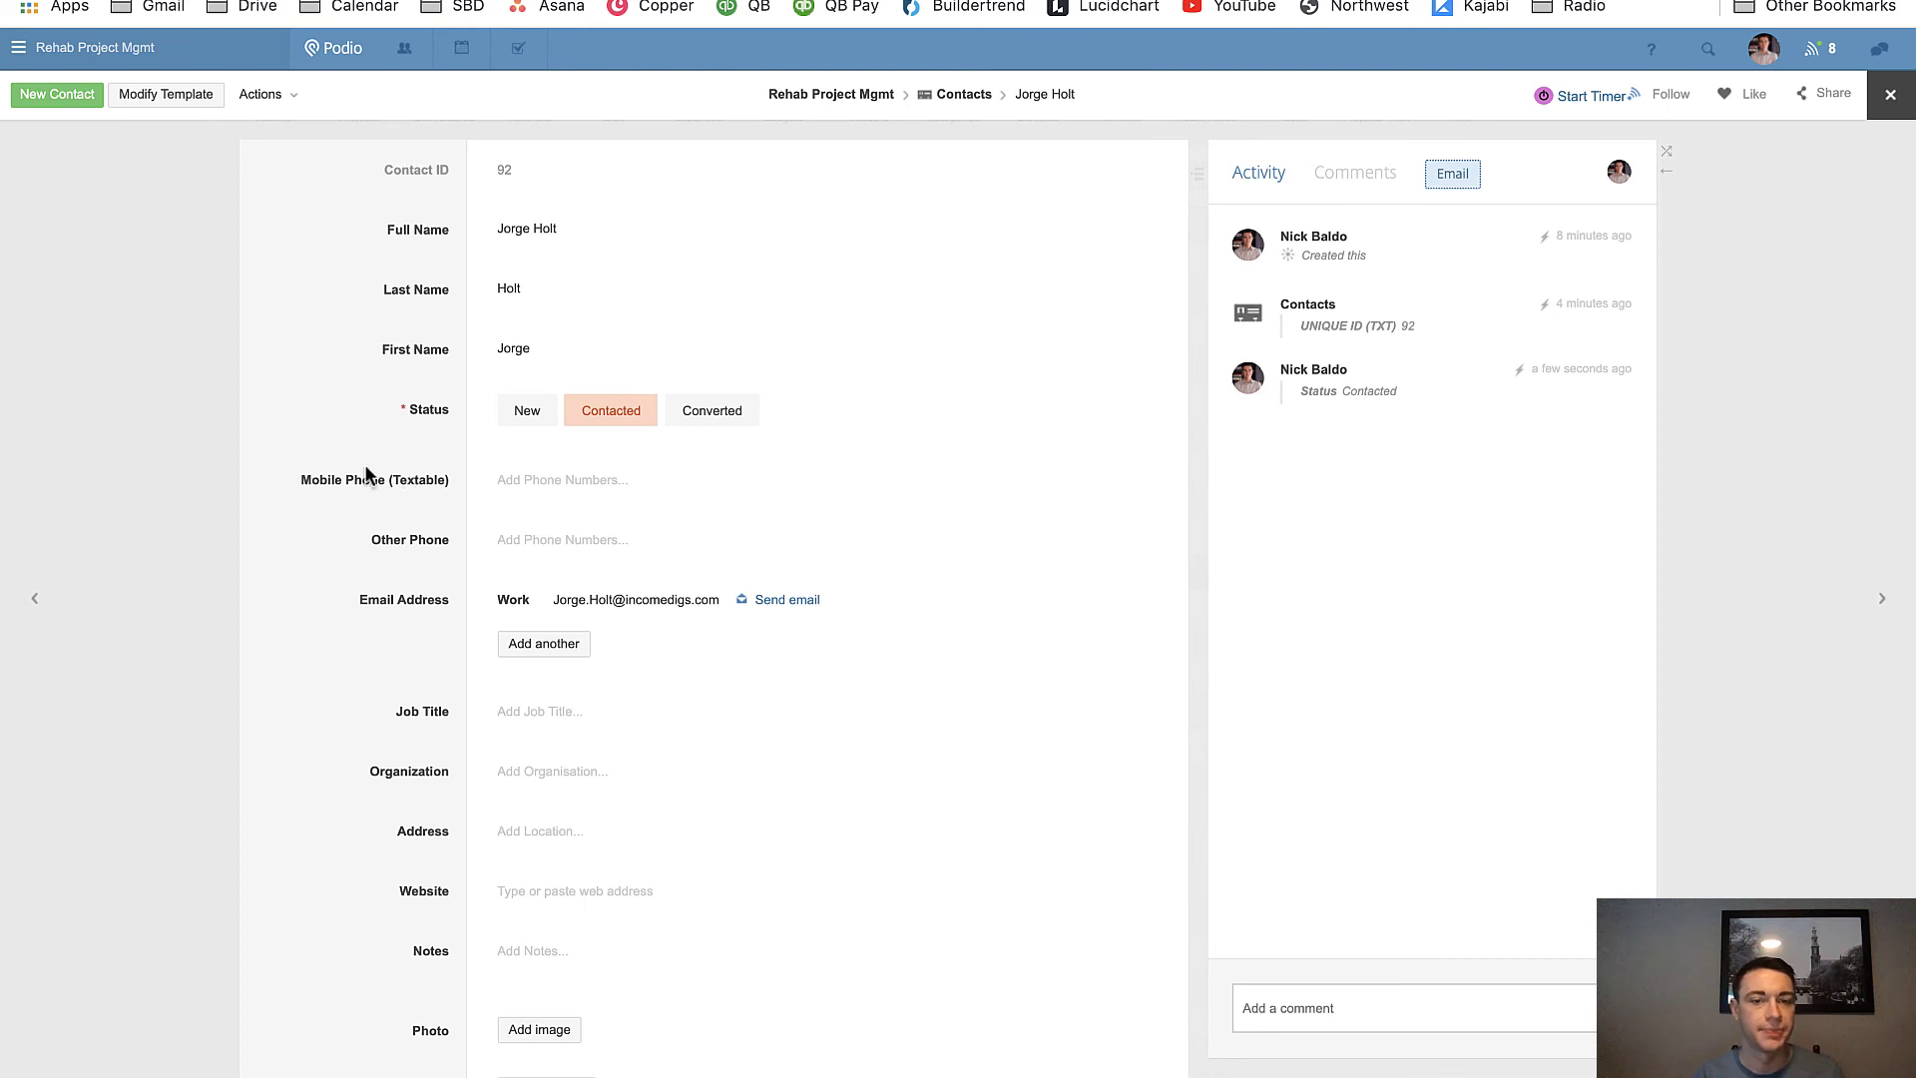
{"action": "left_click", "coordinate": [164, 464]}
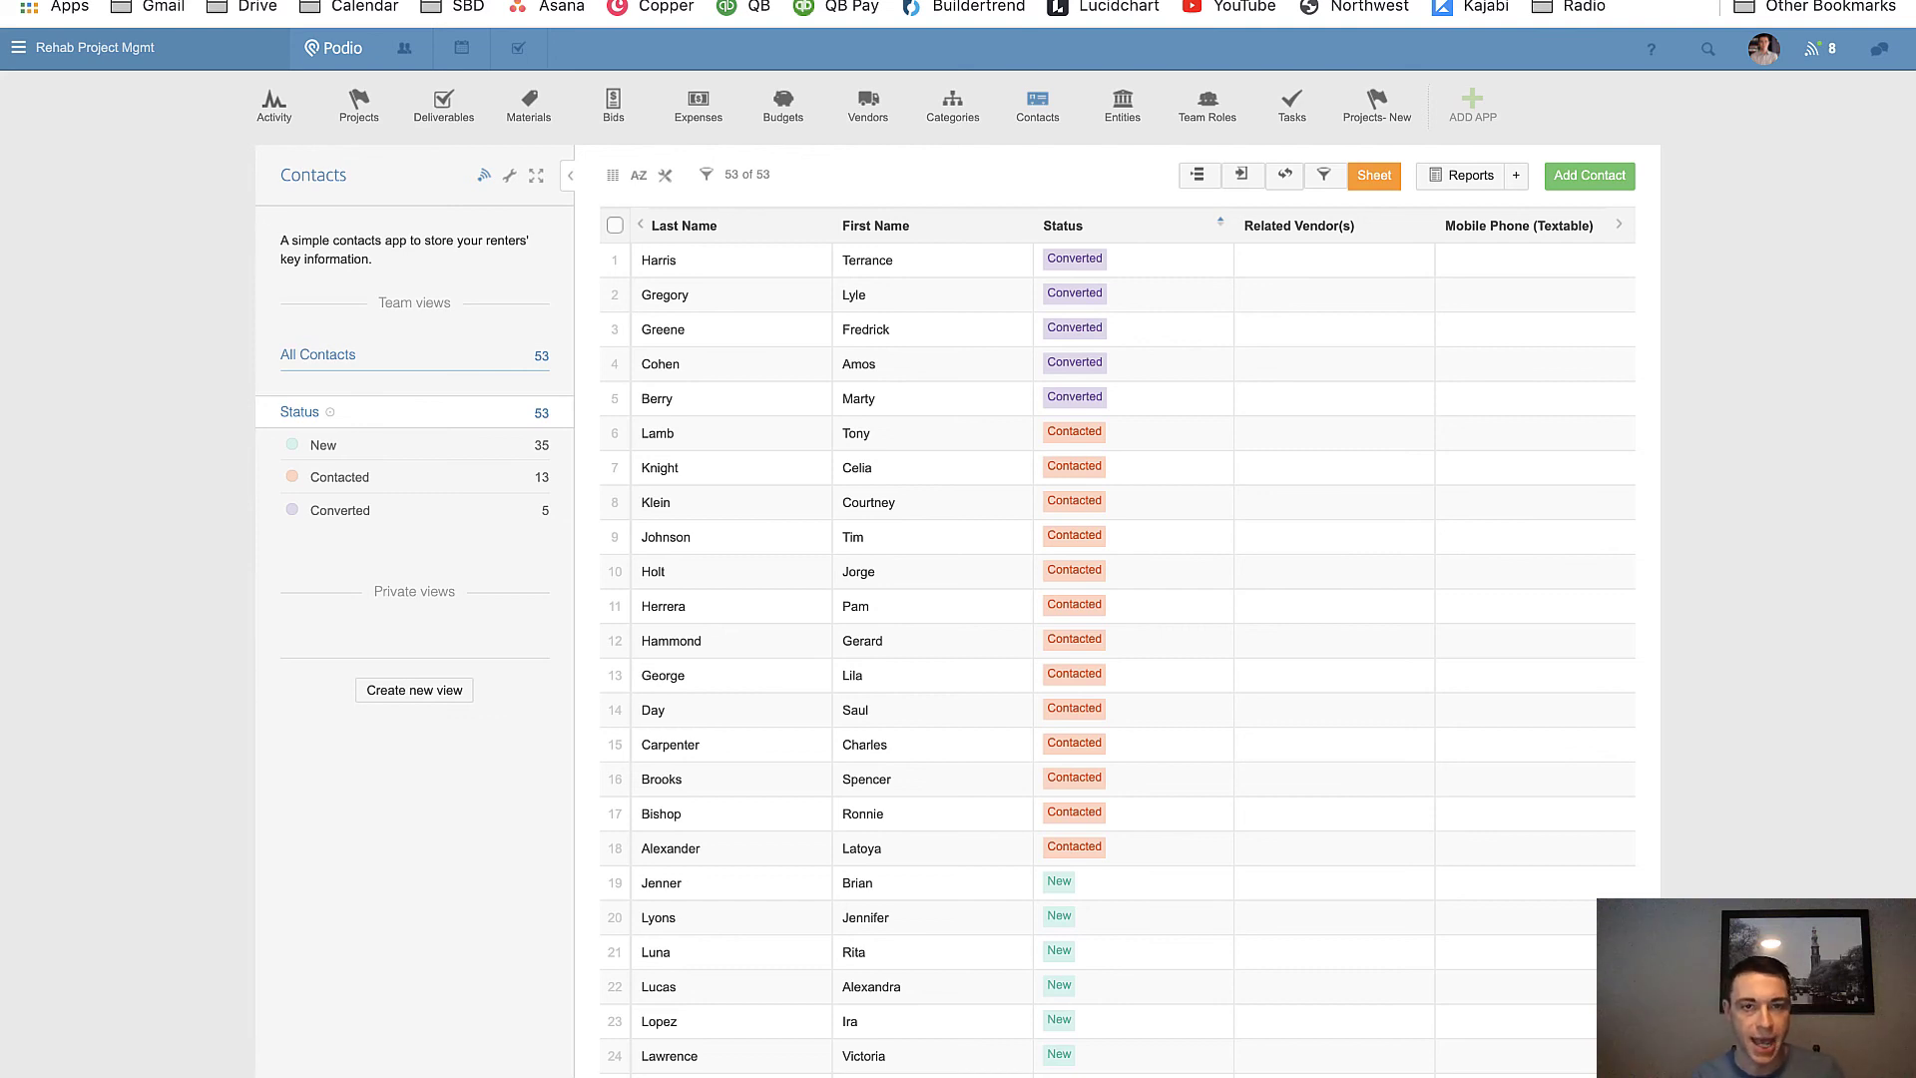
{"action": "key", "text": "ctrl+Tab"}
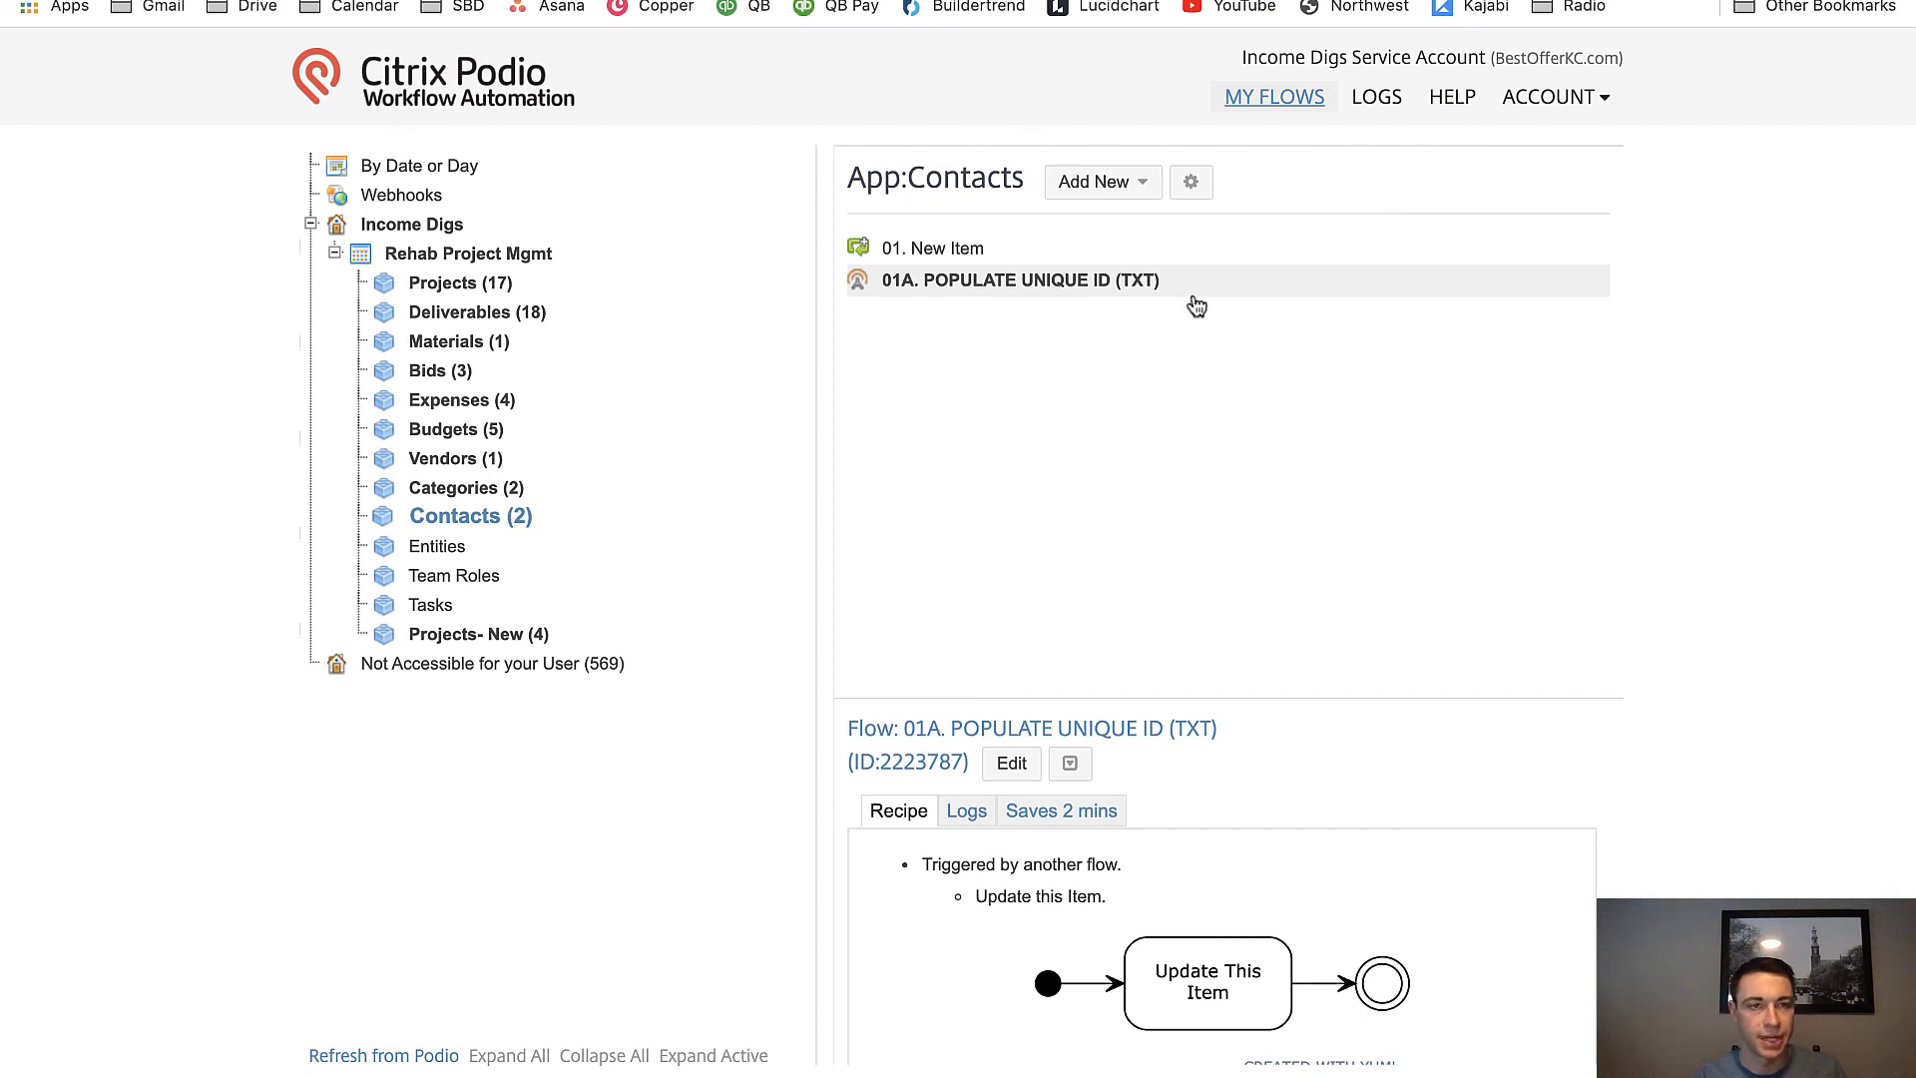
{"action": "key", "text": "ctrl+Tab"}
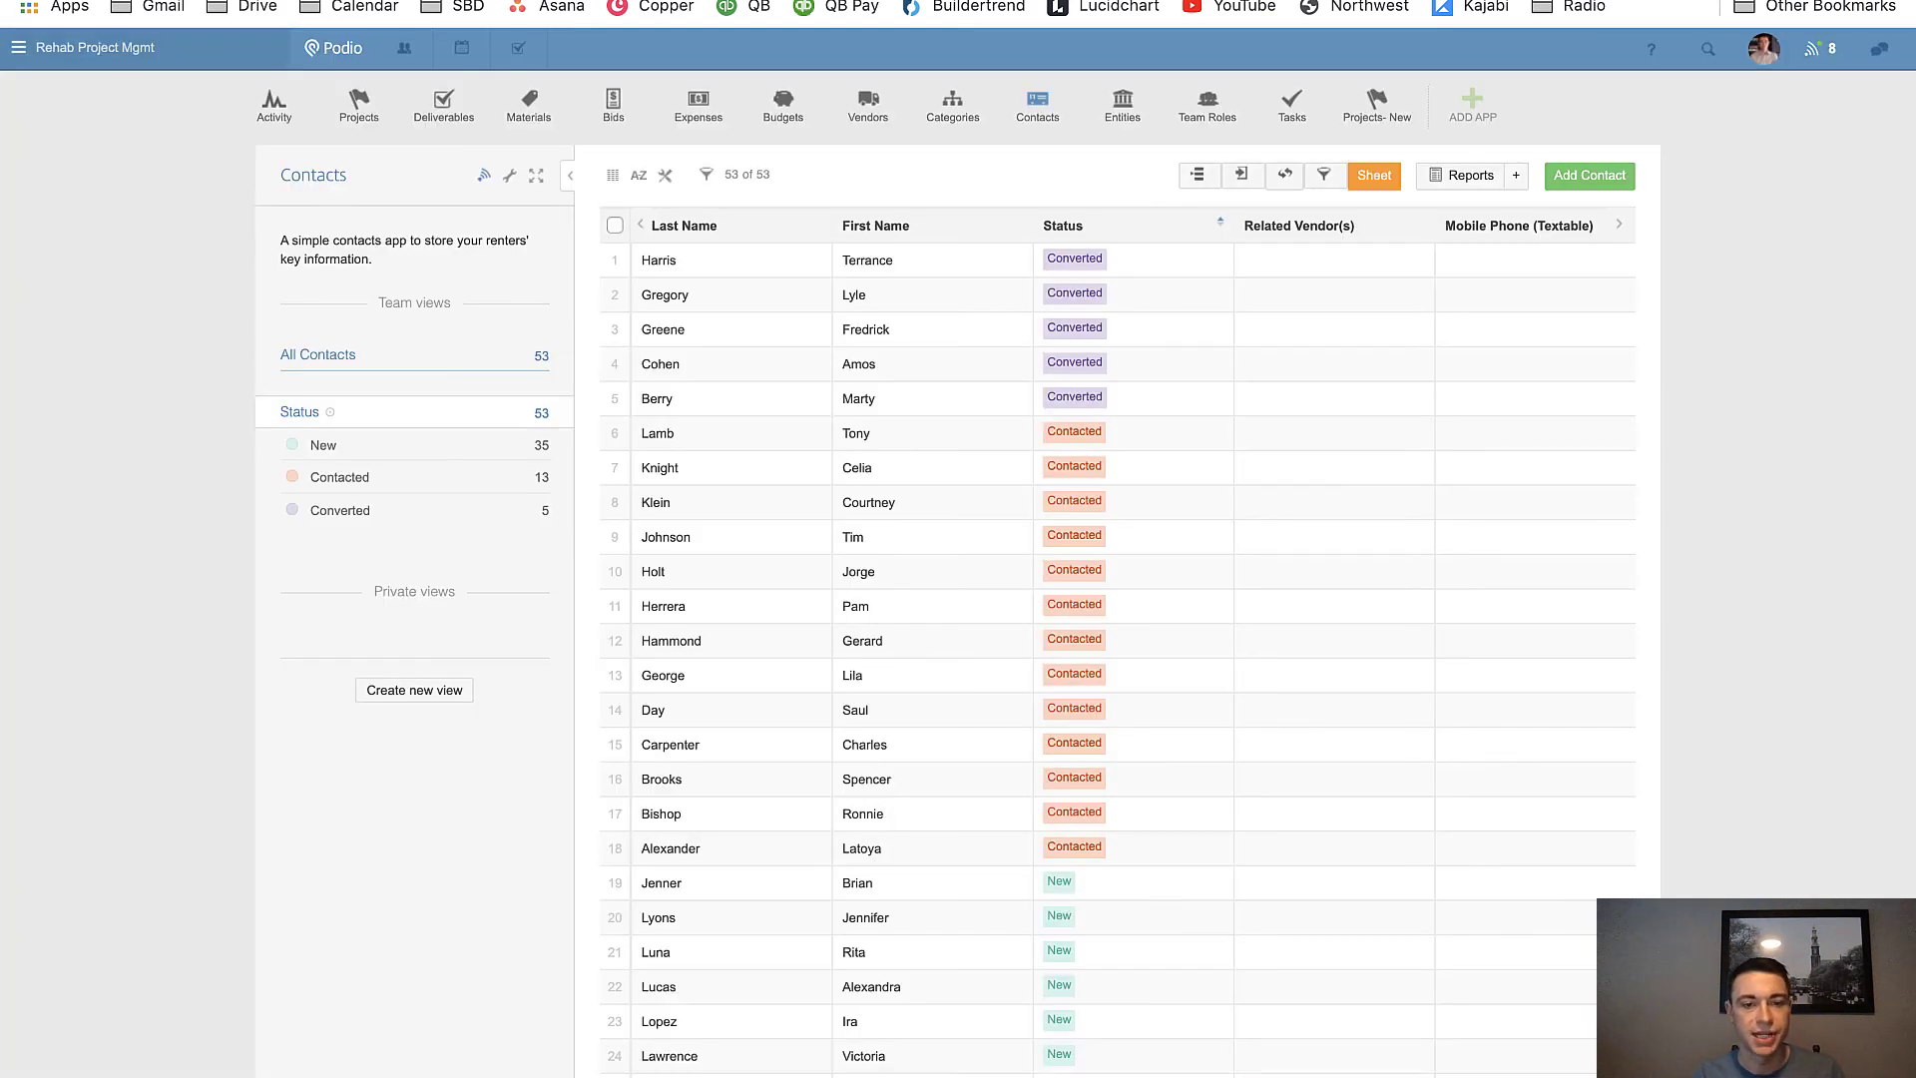